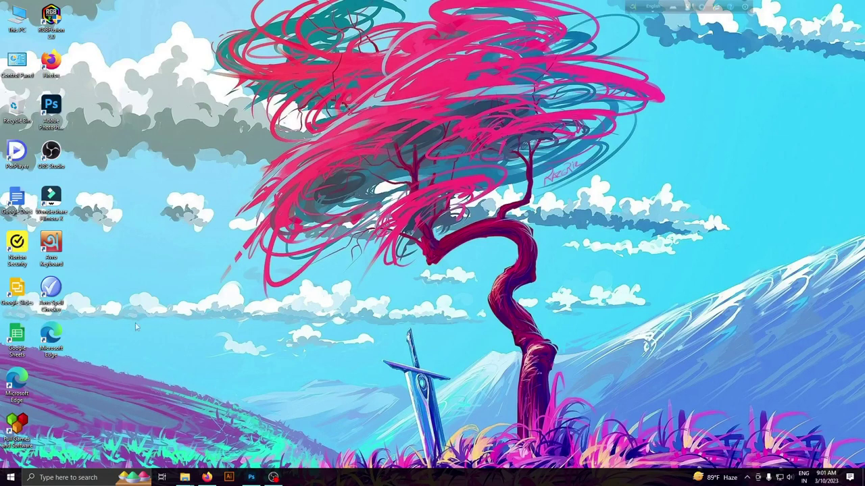
Show the living-room interior layer and drag rr.jpg from Explorer into Photoshop.
click(251, 478)
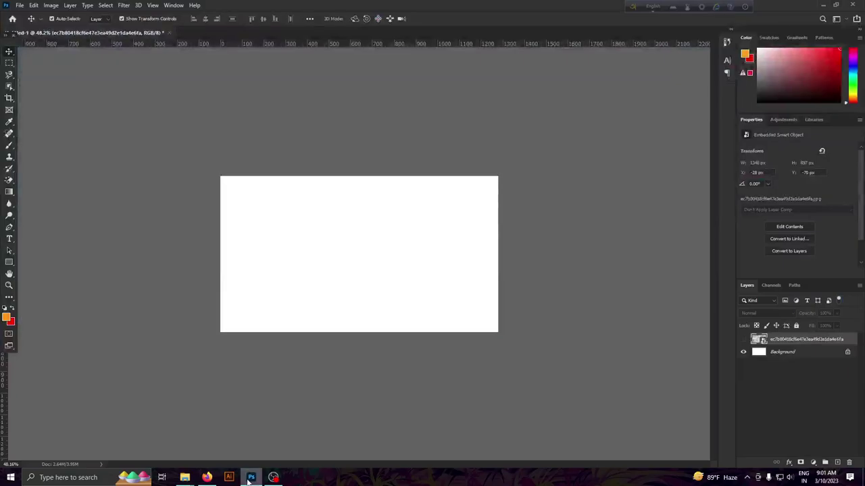
click(743, 340)
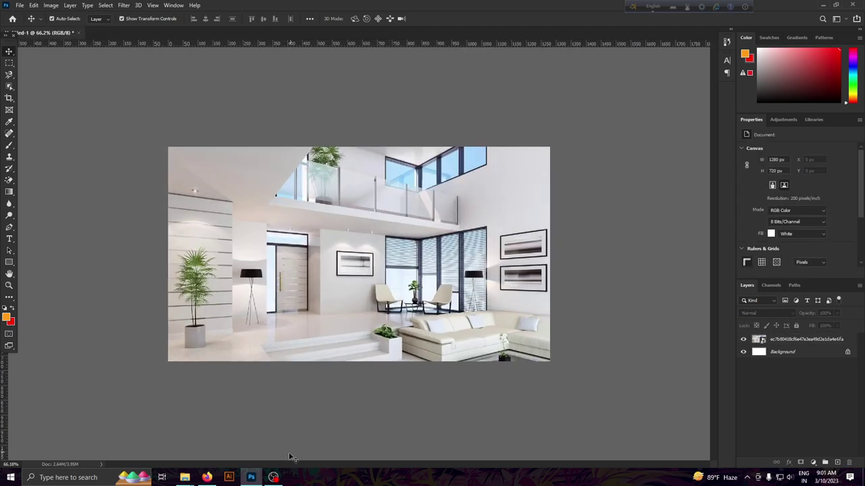
click(230, 433)
mouse_move(182, 394)
mouse_down()
mouse_move(247, 475)
mouse_move(352, 305)
mouse_up()
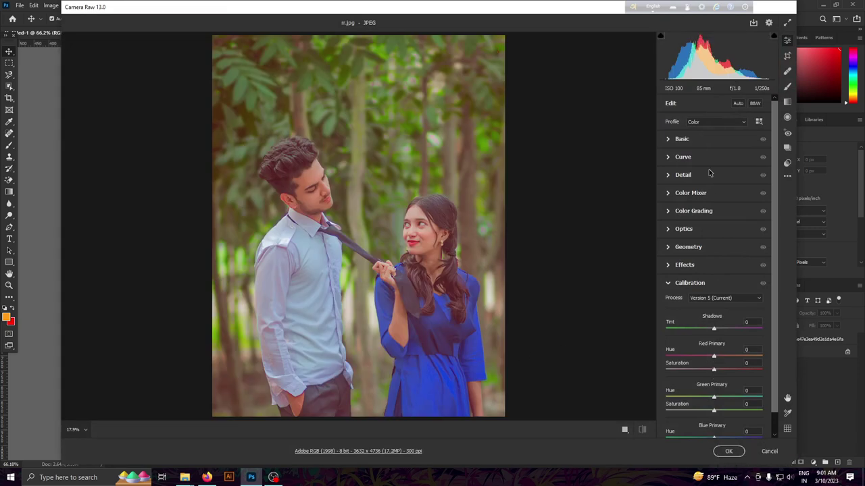
In Camera Raw Basic, set Contrast +7, Shadows +7, Texture +6, Clarity +6, then place the photo.
click(700, 138)
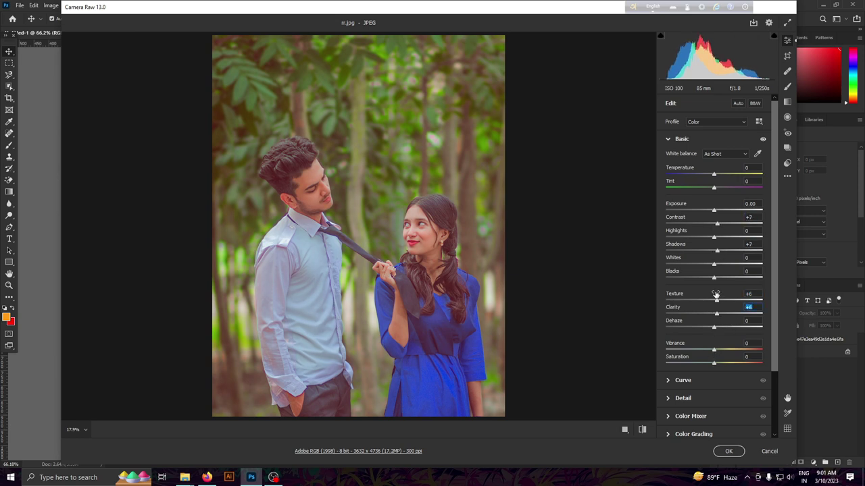
click(729, 452)
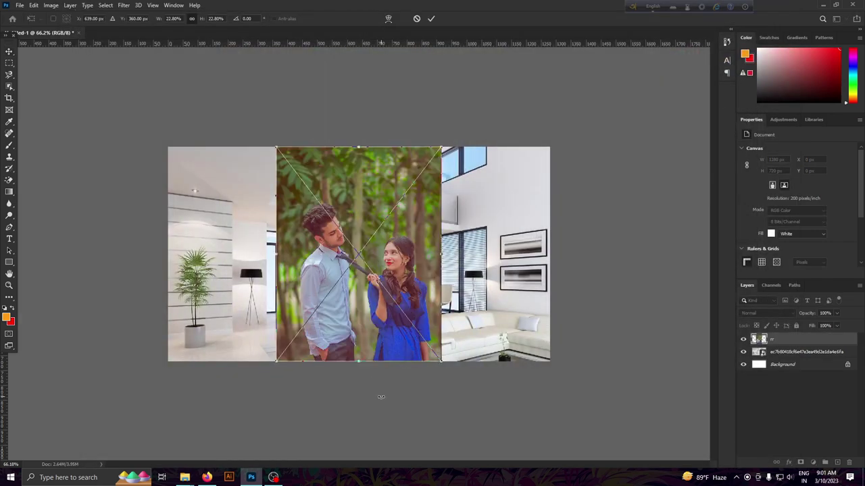
Commit the placed couple photo and scale it to 440 × 584 px in the room's middle.
click(431, 18)
key(ctrl+t)
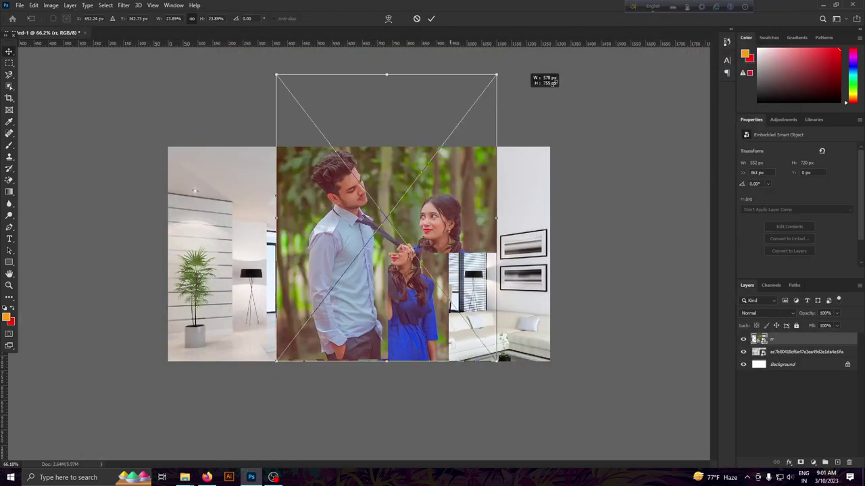
drag(441, 147, 410, 190)
drag(379, 258, 381, 255)
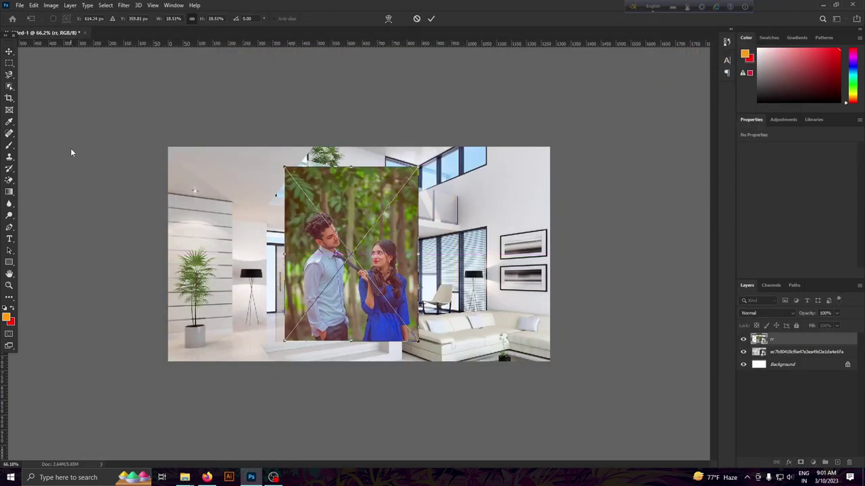
click(9, 88)
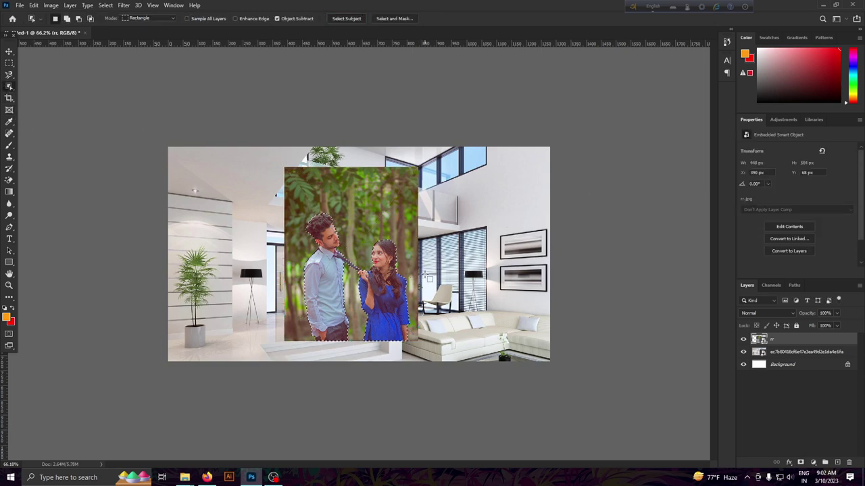
Zoom in on the couple and select both people as the subject.
scroll(394, 282, up, 2)
scroll(406, 291, up, 1)
scroll(426, 298, down, 1)
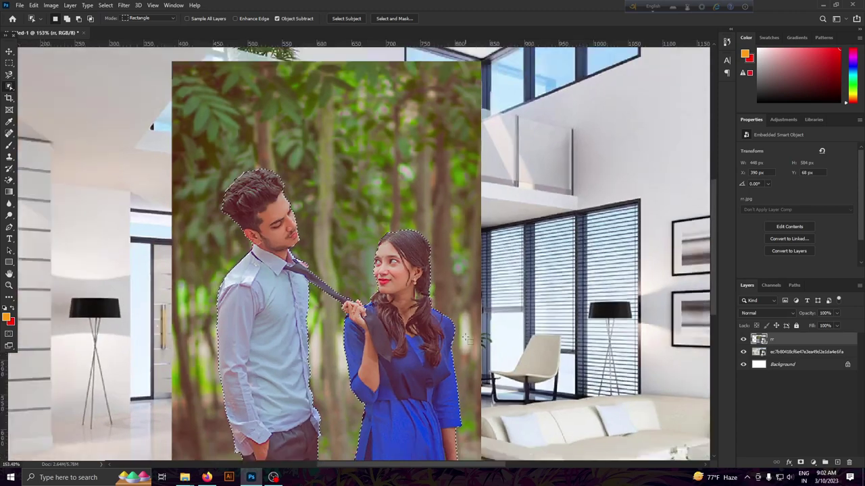
scroll(443, 306, up, 1)
scroll(442, 305, up, 2)
scroll(425, 300, up, 1)
scroll(403, 296, up, 1)
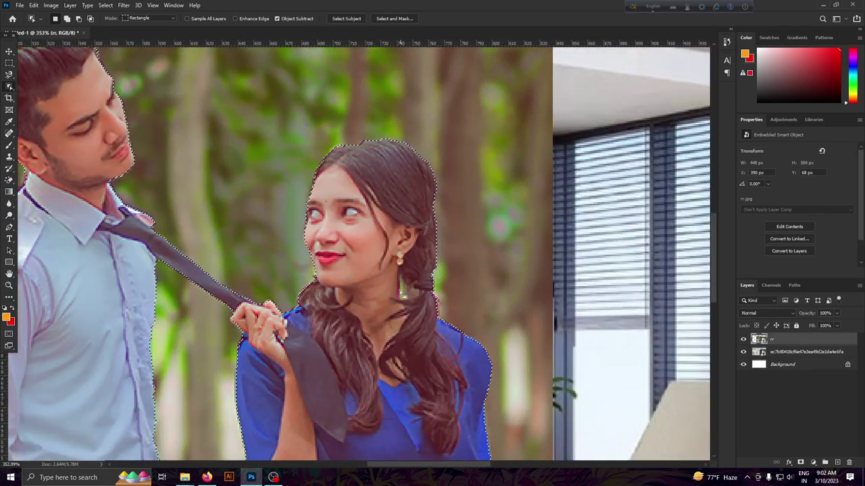
Refine the couple selection in Select and Mask with output to a new layer, then undo it.
click(394, 19)
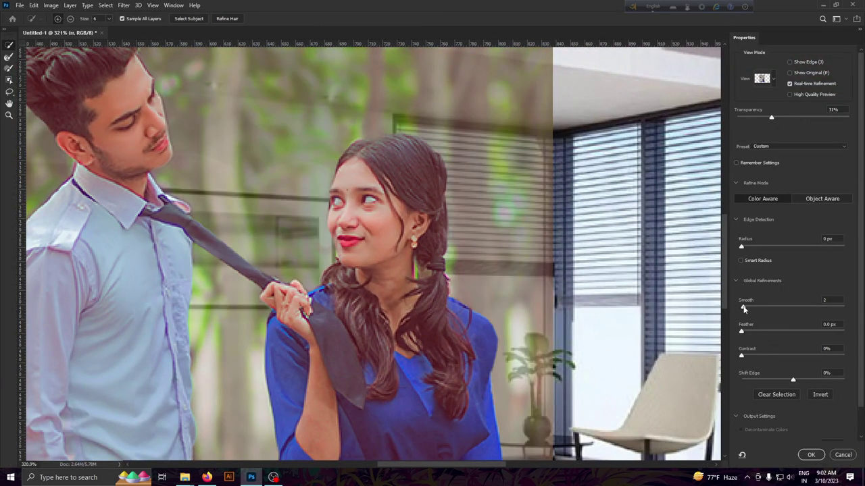
scroll(746, 309, down, 1)
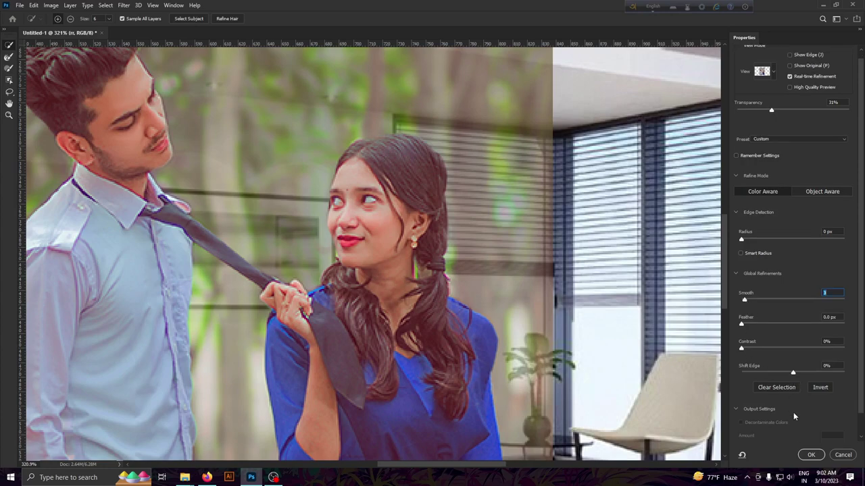
scroll(794, 417, down, 3)
click(810, 429)
click(807, 440)
click(810, 454)
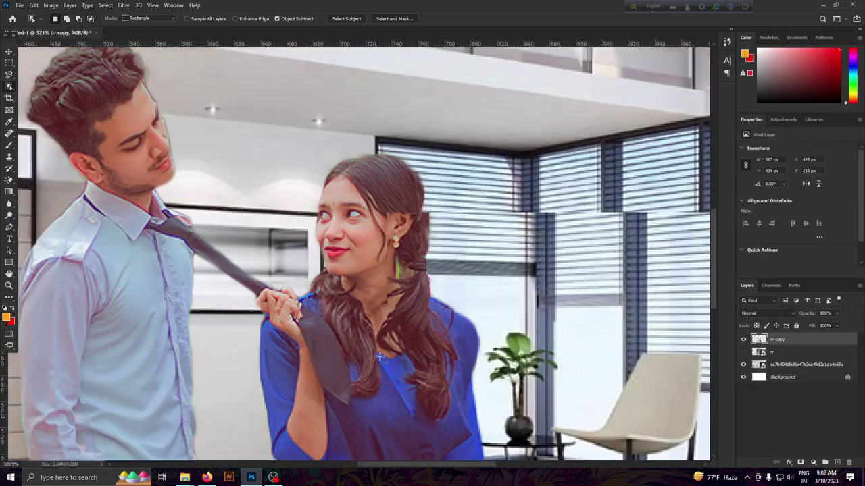
key(ctrl+0)
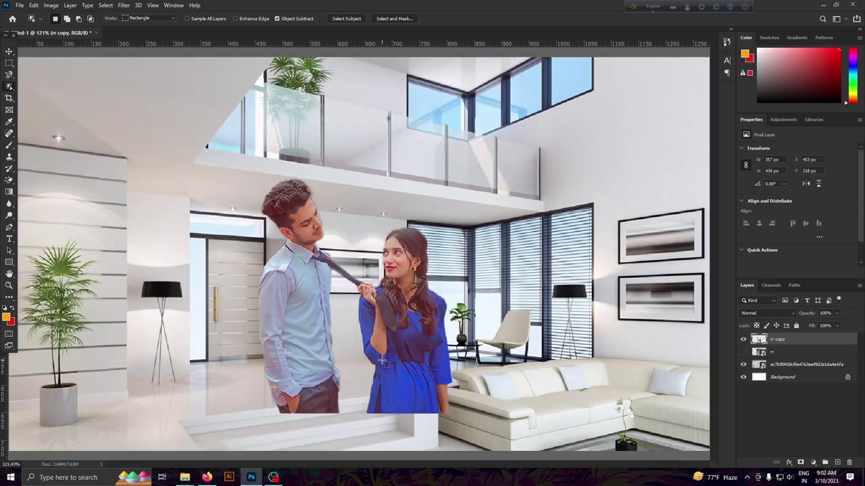
key(ctrl+z)
Redo Select and Mask with a smaller negative Shift Edge, outputting the cutout to a new layer.
scroll(381, 364, up, 3)
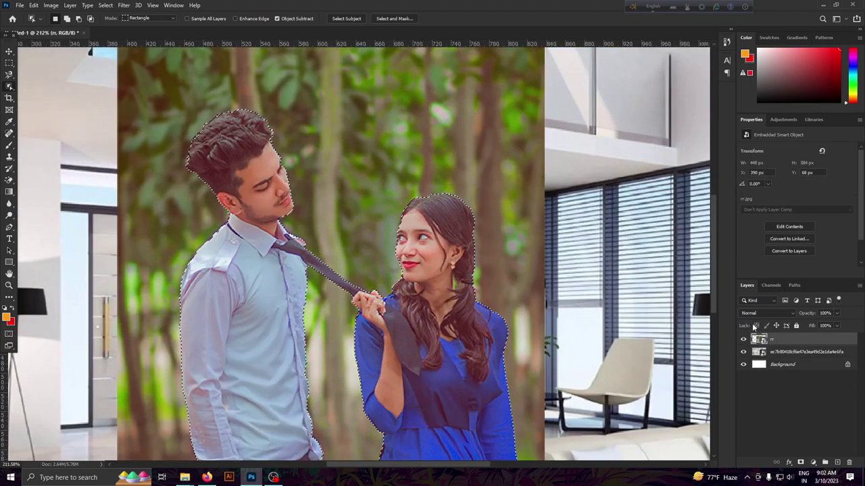
click(405, 19)
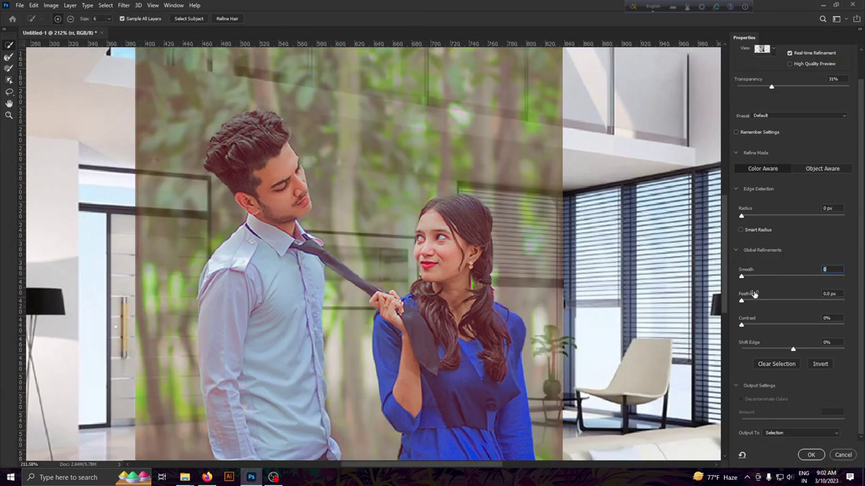
text(1)
mouse_move(789, 353)
mouse_down()
mouse_move(756, 360)
mouse_move(862, 360)
mouse_up()
click(784, 349)
click(801, 433)
click(780, 443)
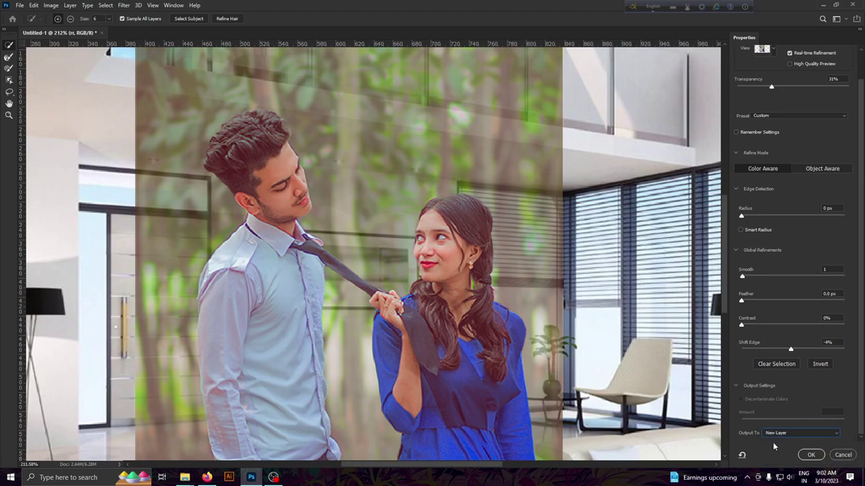
click(808, 455)
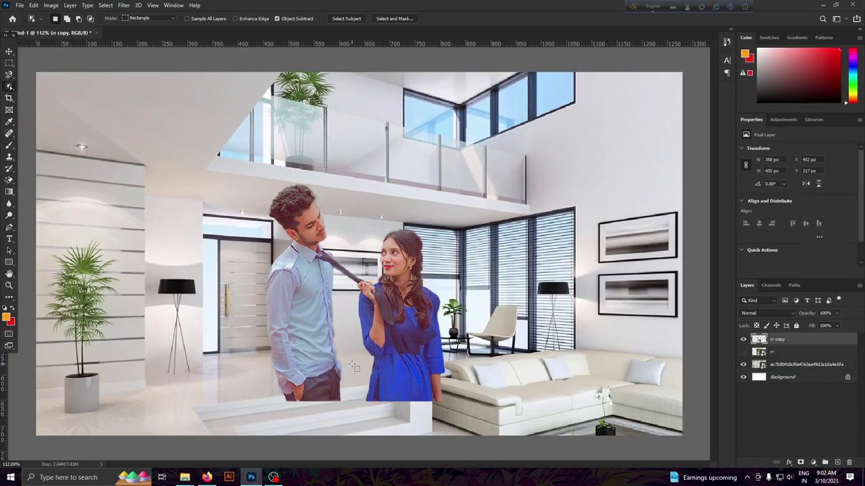
scroll(419, 319, up, 3)
Add a layer mask to rr copy and set up a soft black brush.
click(800, 462)
scroll(451, 264, up, 3)
scroll(450, 264, up, 3)
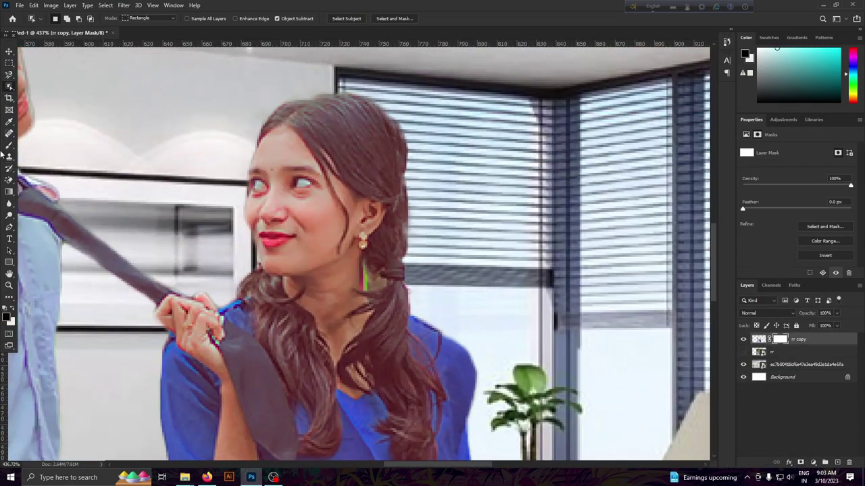
key(b)
right_click(419, 280)
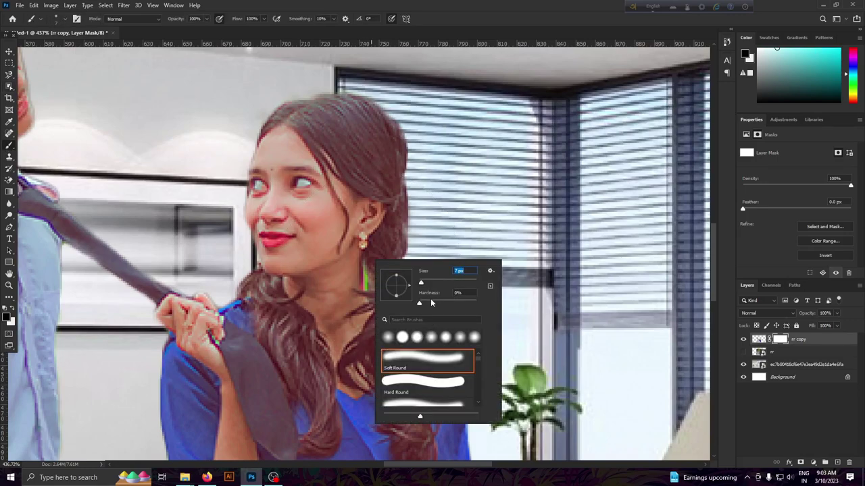
key(Return)
scroll(365, 283, up, 4)
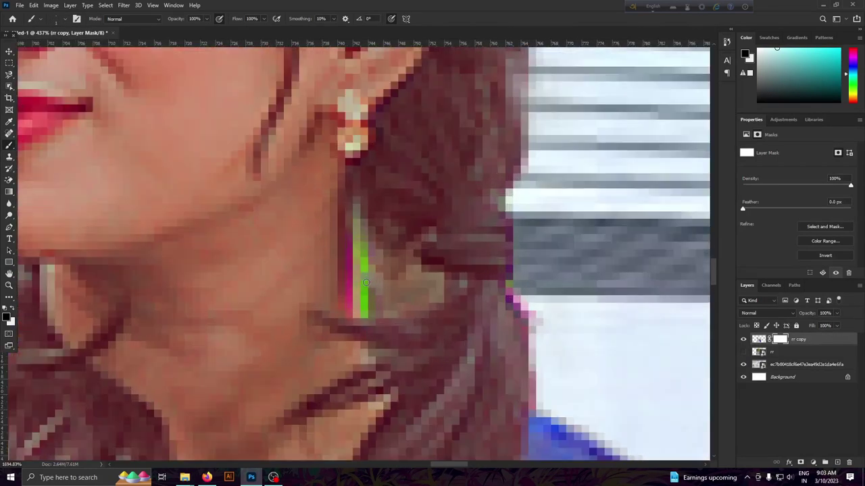
scroll(366, 283, up, 2)
Paint out the green and magenta fringe beside the woman's earring on the mask.
mouse_move(352, 177)
mouse_down()
mouse_move(351, 335)
mouse_move(362, 214)
mouse_up()
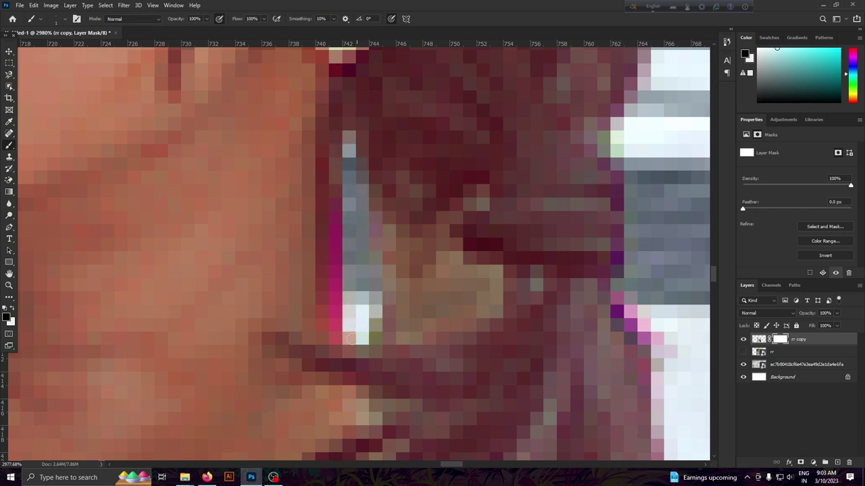
scroll(351, 338, down, 5)
scroll(351, 339, down, 3)
scroll(370, 313, up, 2)
scroll(370, 313, up, 5)
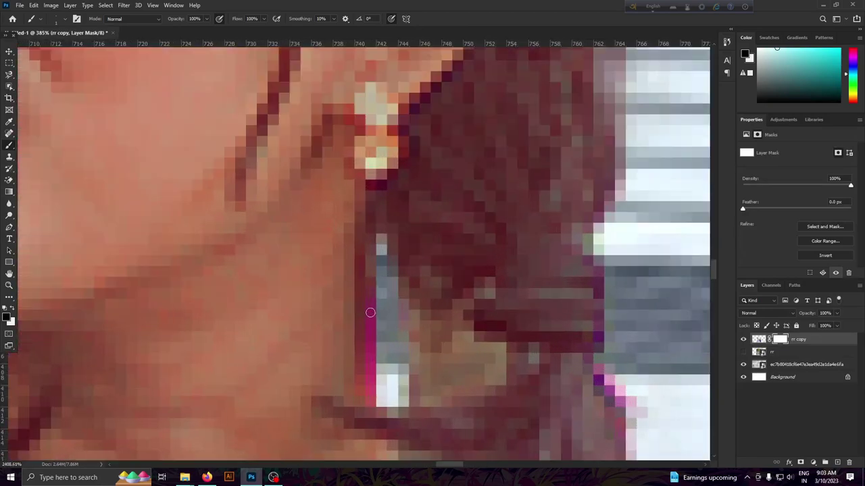
scroll(371, 313, up, 1)
drag(367, 328, 369, 412)
scroll(389, 294, down, 4)
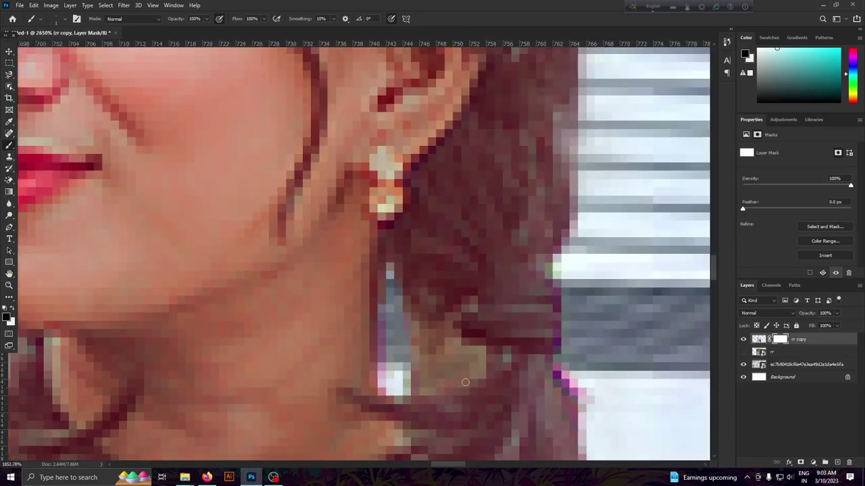
scroll(389, 295, down, 3)
scroll(406, 337, down, 2)
scroll(424, 394, down, 2)
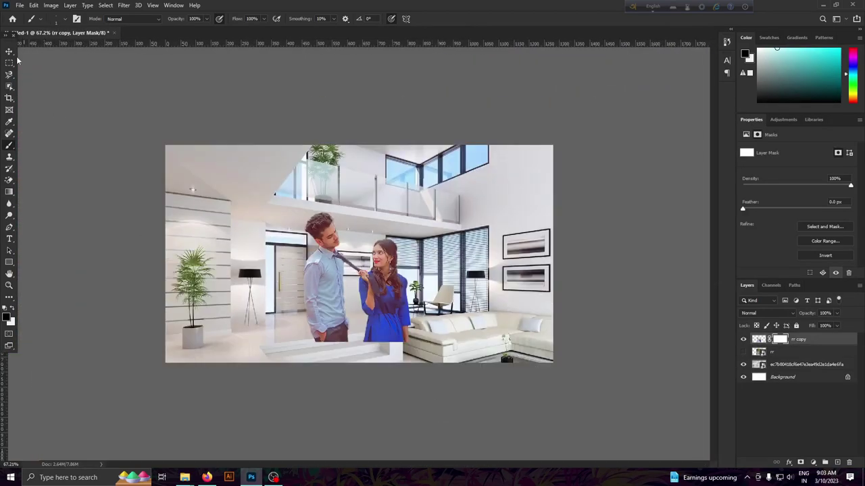
key(ctrl+t)
Scale the couple to 651 × 791 px, flip horizontally, and place them on the room's right.
drag(341, 214, 408, 93)
mouse_move(458, 254)
mouse_down()
mouse_move(503, 325)
mouse_move(318, 310)
mouse_move(497, 311)
mouse_up()
right_click(500, 311)
click(513, 300)
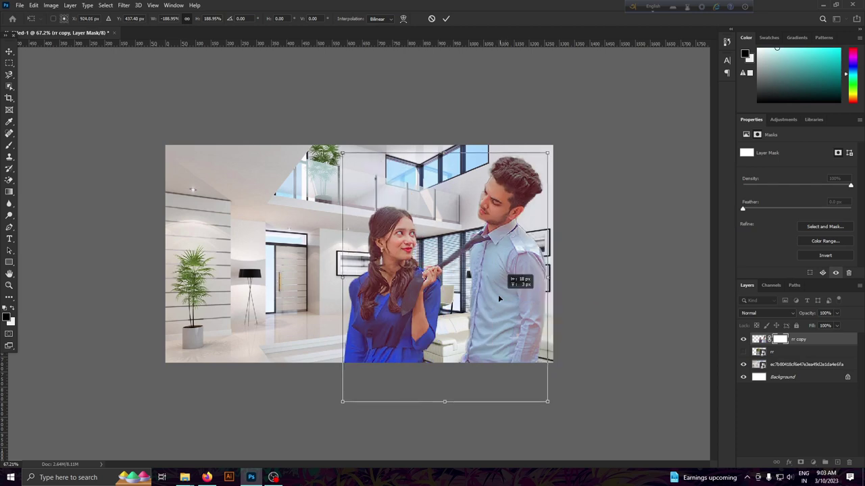
drag(498, 295, 500, 296)
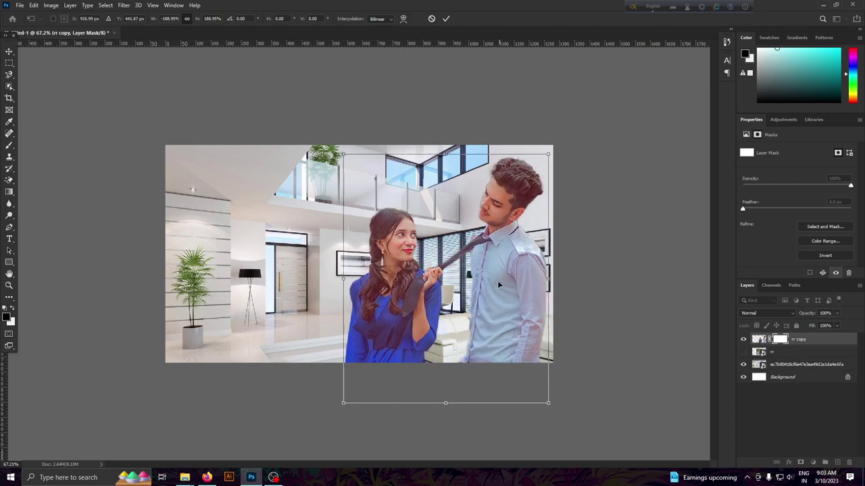
mouse_move(548, 154)
mouse_down()
mouse_move(514, 217)
mouse_move(518, 194)
mouse_up()
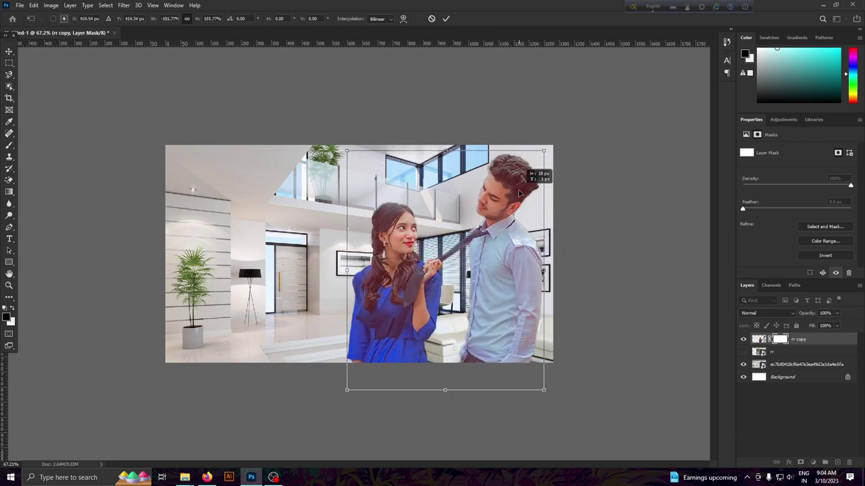
drag(519, 194, 530, 177)
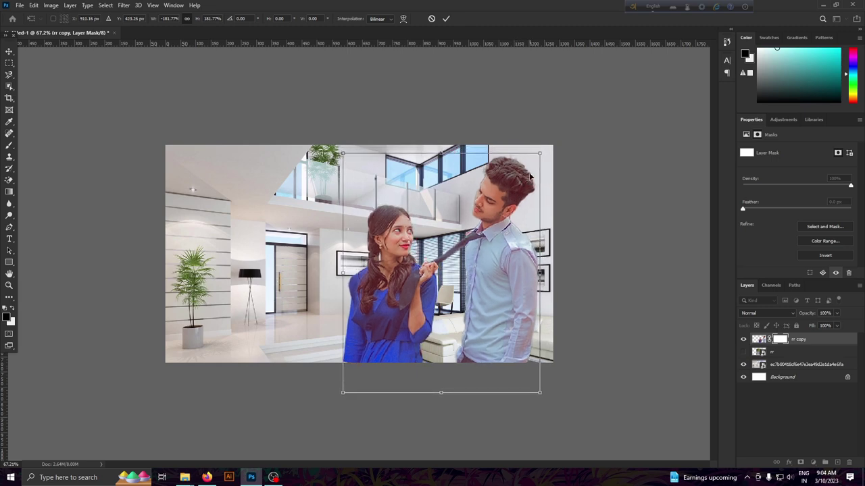
click(446, 19)
scroll(404, 327, up, 1)
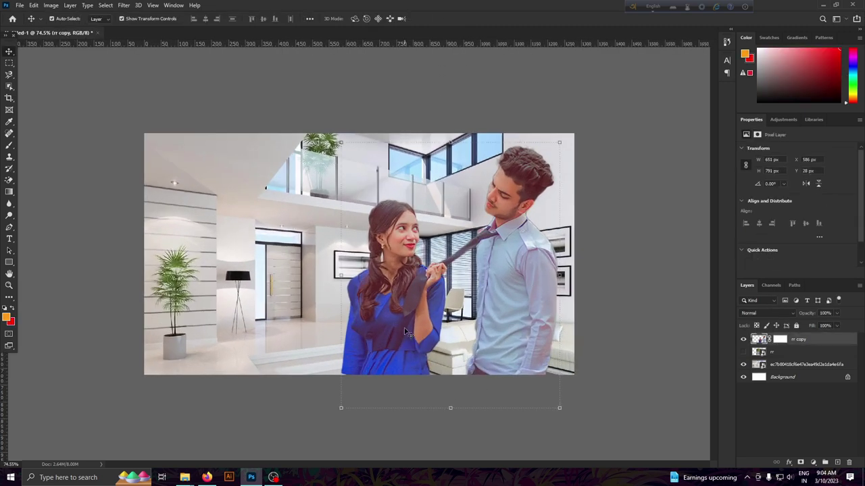
Apply Camera Raw Filter: Contrast +20, Highlights +12, Shadows +8, Blacks −8, Texture +14, Clarity +8.
click(124, 5)
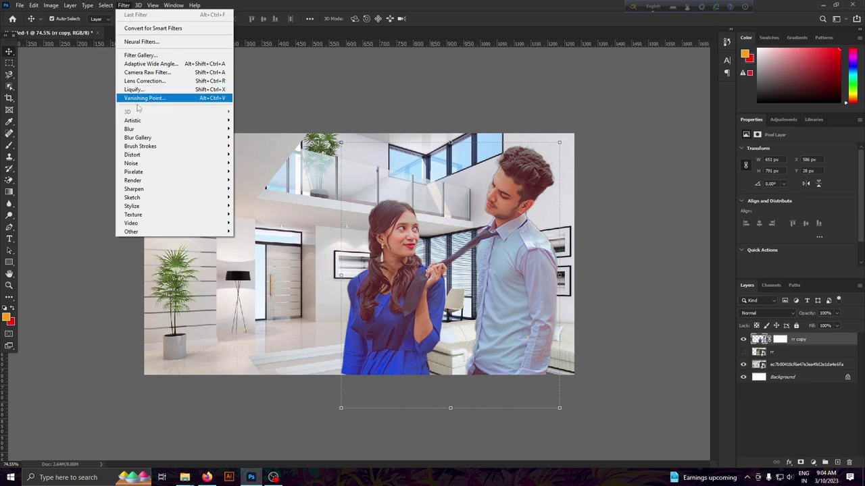
click(155, 81)
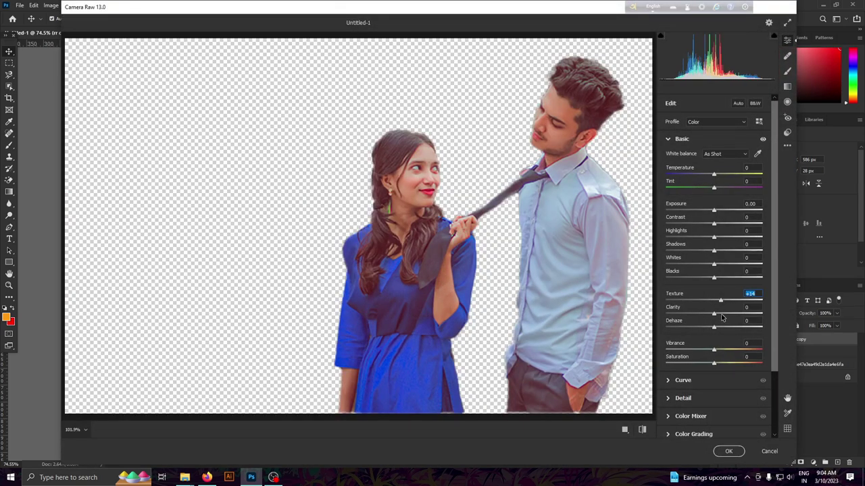
drag(714, 224, 723, 224)
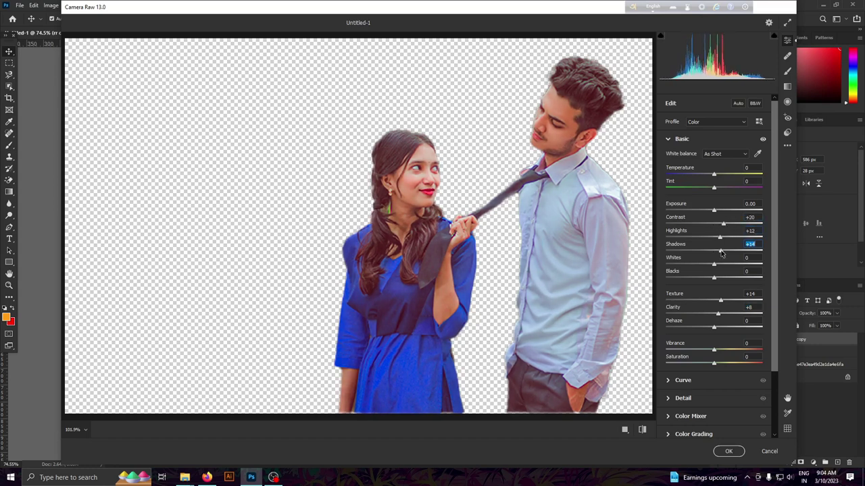
drag(712, 279, 709, 282)
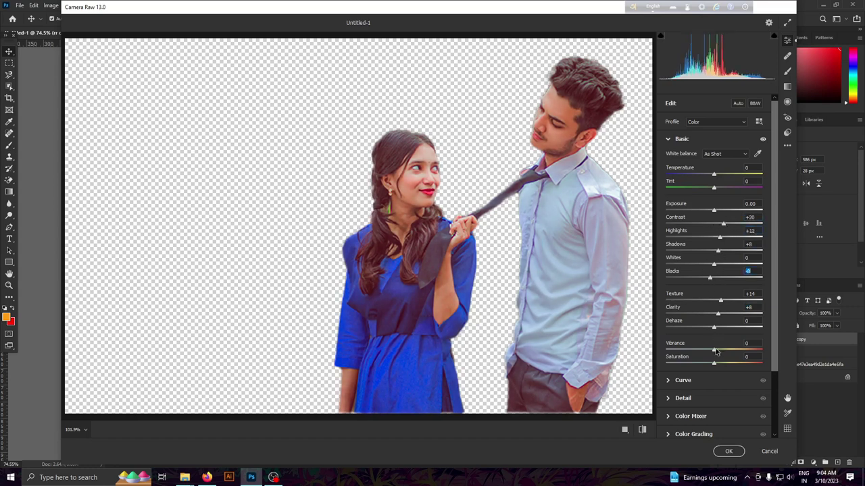
click(729, 452)
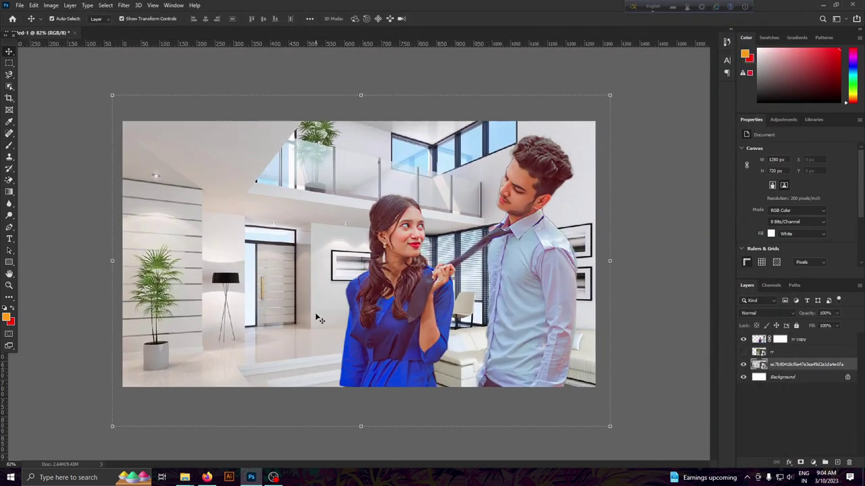
Apply an 11.1 px Gaussian Blur smart filter to the living-room background.
scroll(292, 422, down, 2)
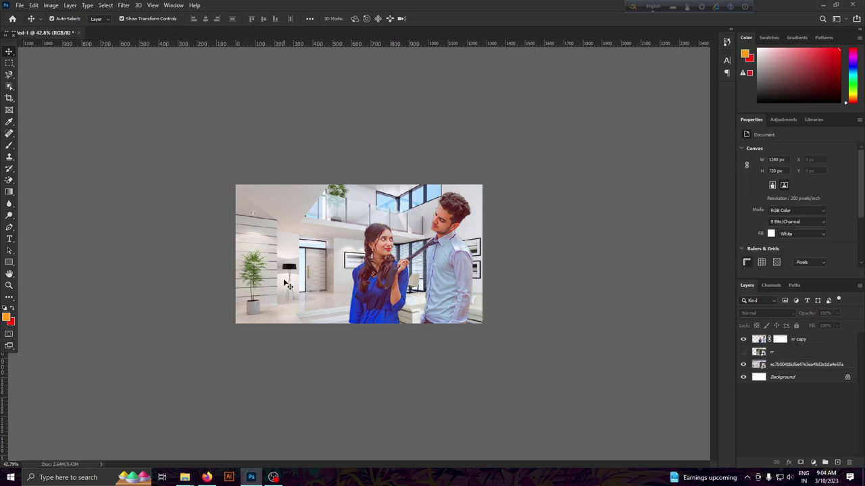
click(124, 5)
click(257, 164)
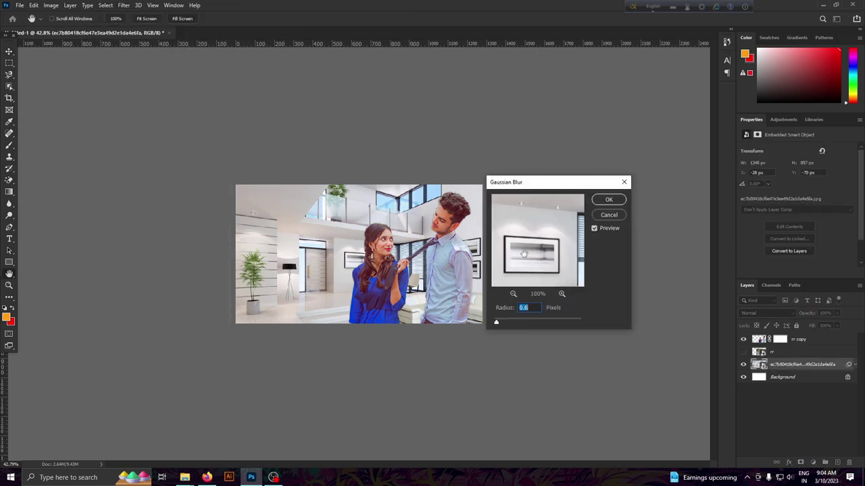
drag(517, 323, 531, 323)
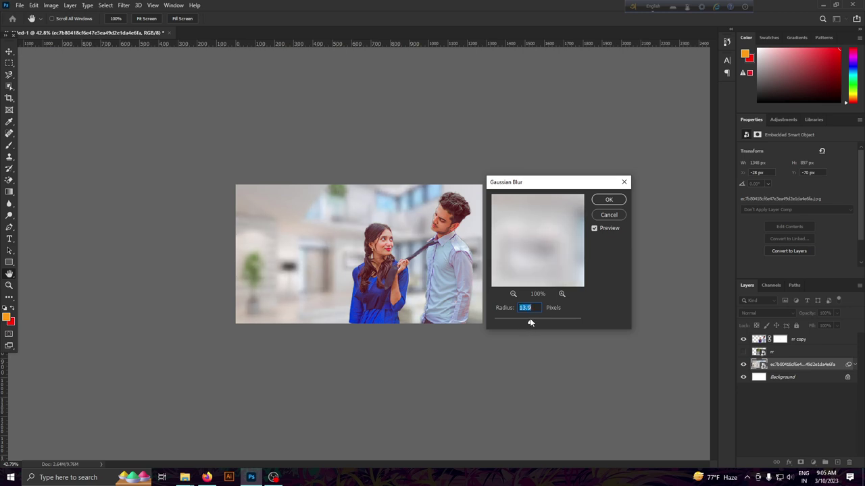
click(609, 200)
key(v)
scroll(269, 322, up, 5)
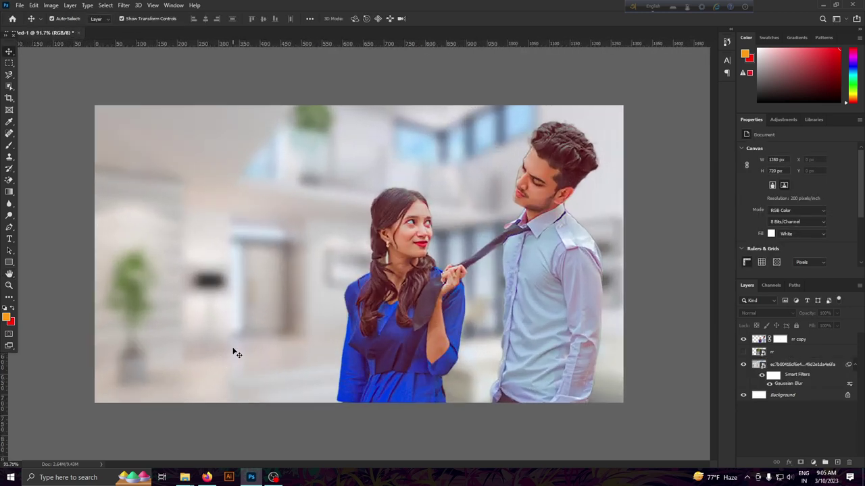
Duplicate the rr copy layer to create rr copy 2.
scroll(236, 353, up, 2)
scroll(411, 178, up, 2)
scroll(410, 179, down, 3)
scroll(504, 316, down, 2)
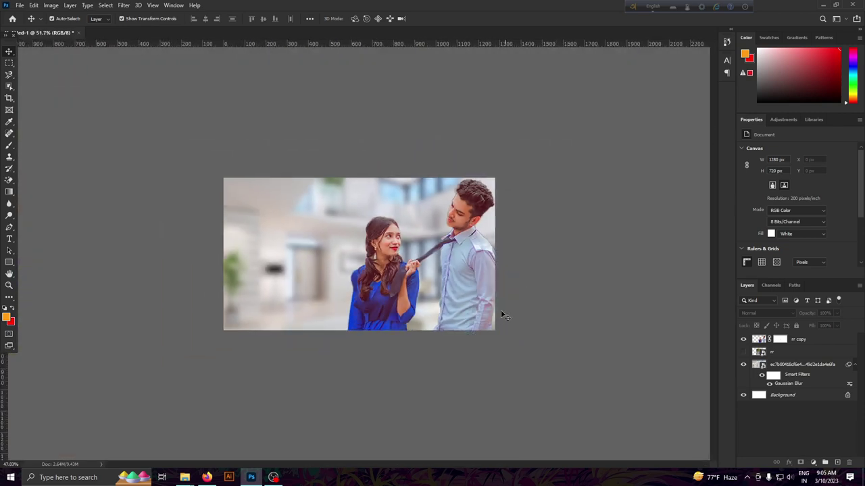
scroll(279, 418, up, 1)
scroll(471, 403, up, 1)
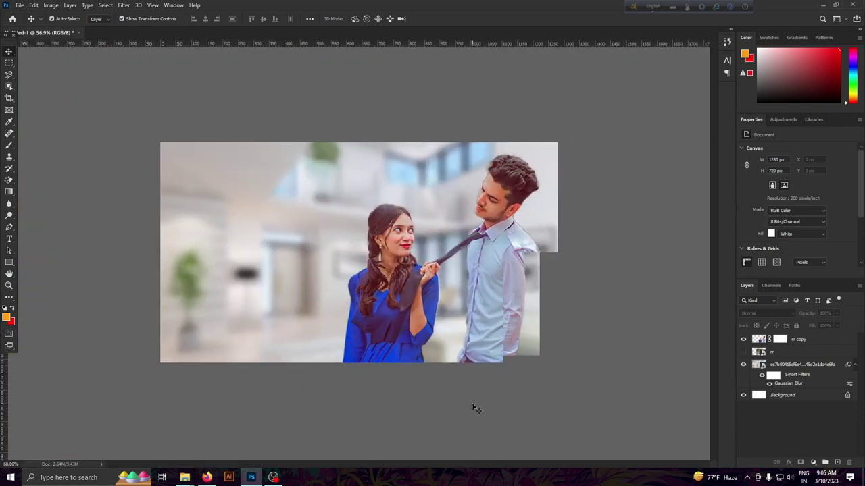
scroll(491, 356, up, 3)
scroll(454, 327, up, 1)
scroll(454, 327, down, 2)
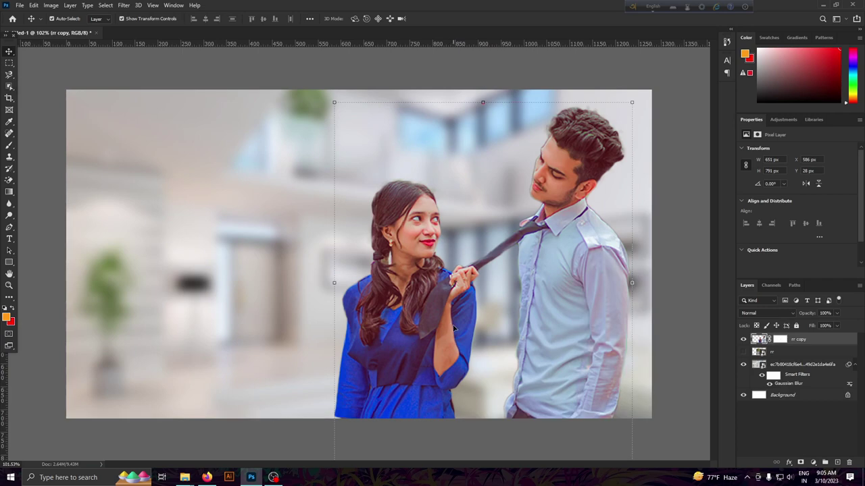
scroll(454, 329, down, 1)
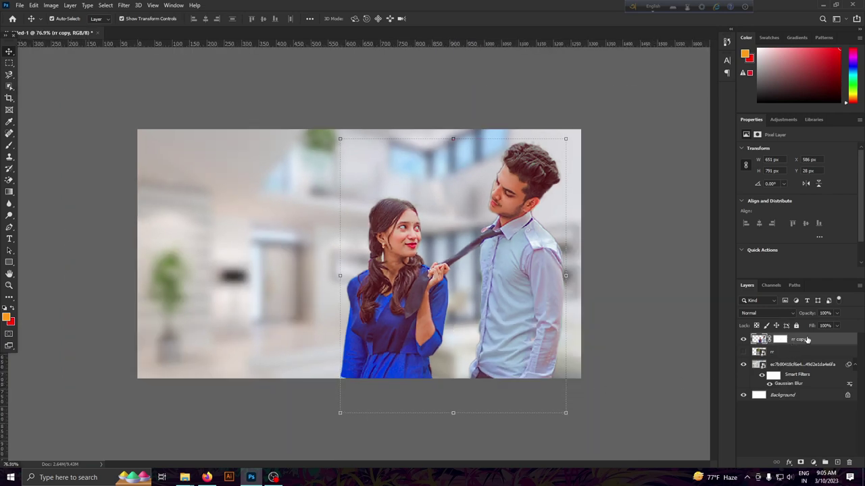
right_click(807, 339)
click(806, 338)
right_click(800, 345)
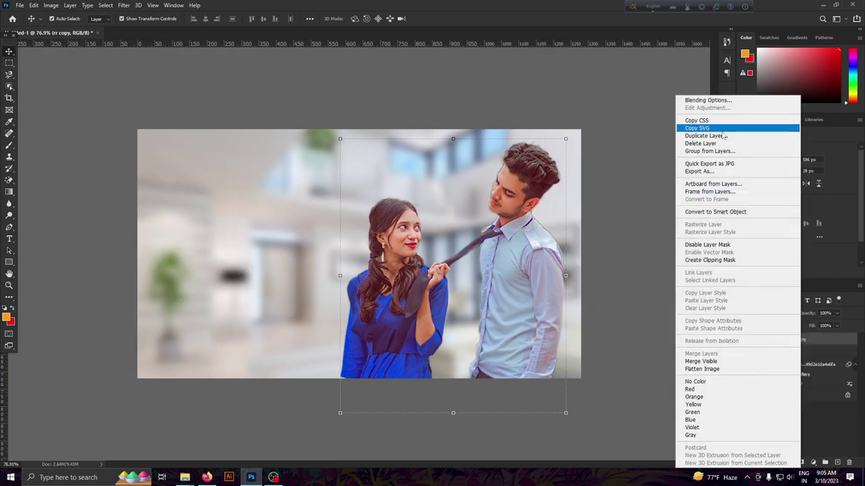
click(705, 136)
click(507, 147)
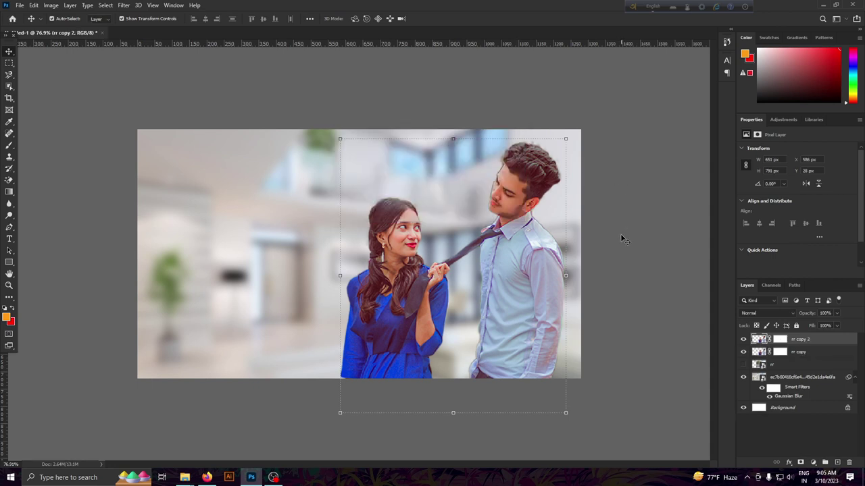
Nudge rr copy 2 right and slightly up with the arrow keys over the original.
key(Right)
key(Right)
key(Right)
key(Right)
key(Right)
key(Right)
key(Right)
key(Right)
key(Right)
key(Right)
key(Right)
key(Right)
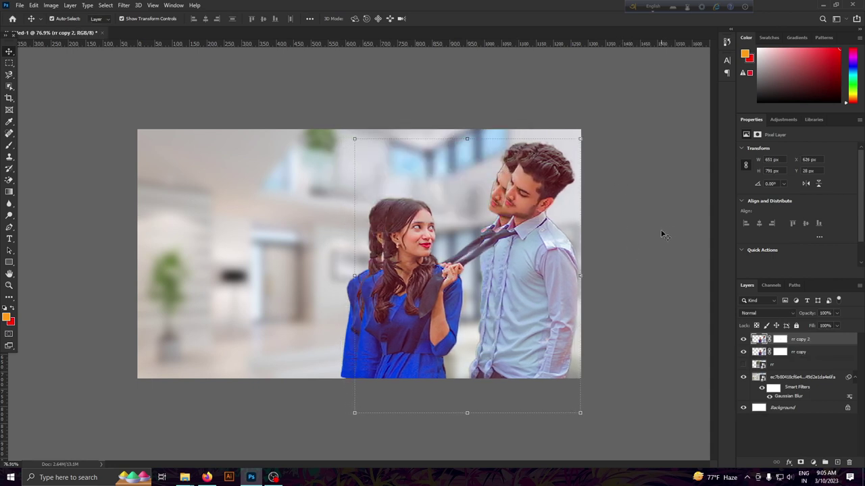
key(Right)
key(Right)
key(Right)
key(Left)
key(Left)
key(Left)
key(Up)
key(Up)
key(Up)
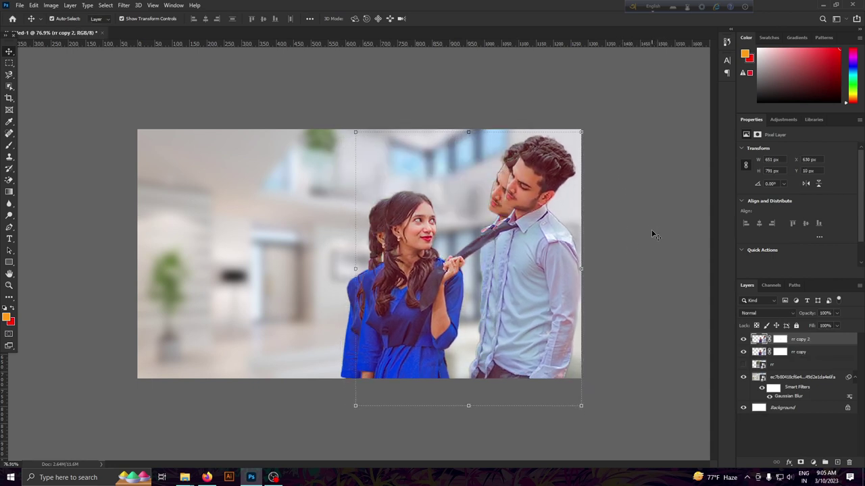
key(Up)
key(Up)
key(Up)
key(Up)
key(Up)
key(Up)
key(Right)
key(Right)
key(Right)
key(Up)
key(Up)
key(Up)
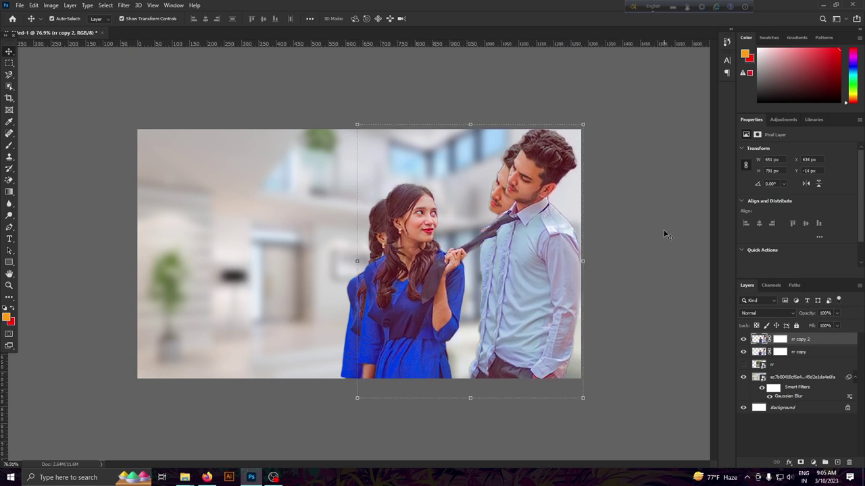
key(Up)
key(Up)
key(Up)
key(Up)
key(Up)
key(Up)
key(Right)
key(Right)
key(Right)
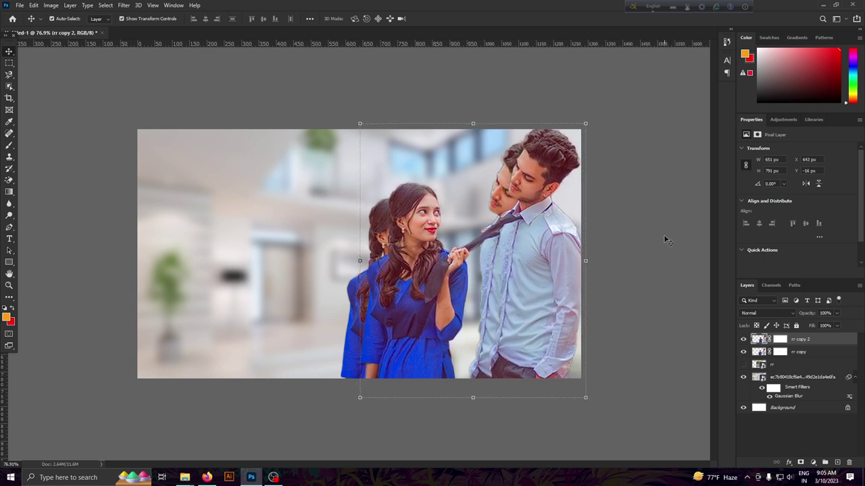
click(780, 341)
On rr copy 2's mask, paint black with a soft brush to hide the duplicate man.
click(10, 145)
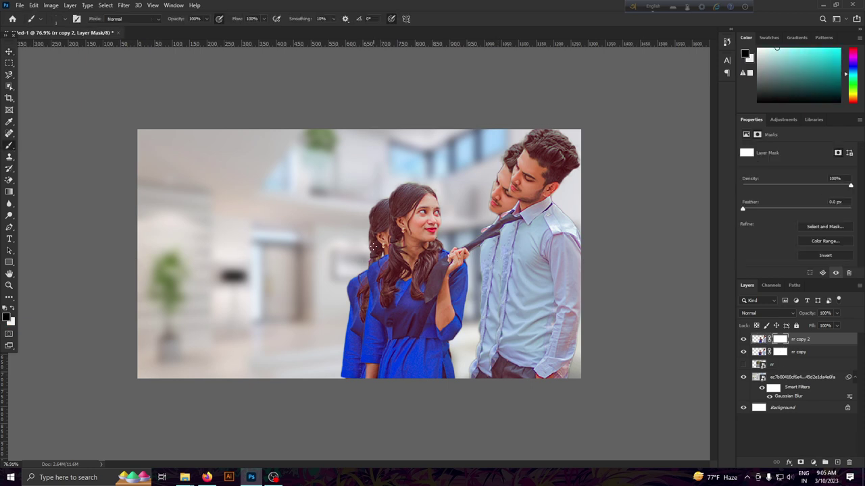
right_click(375, 248)
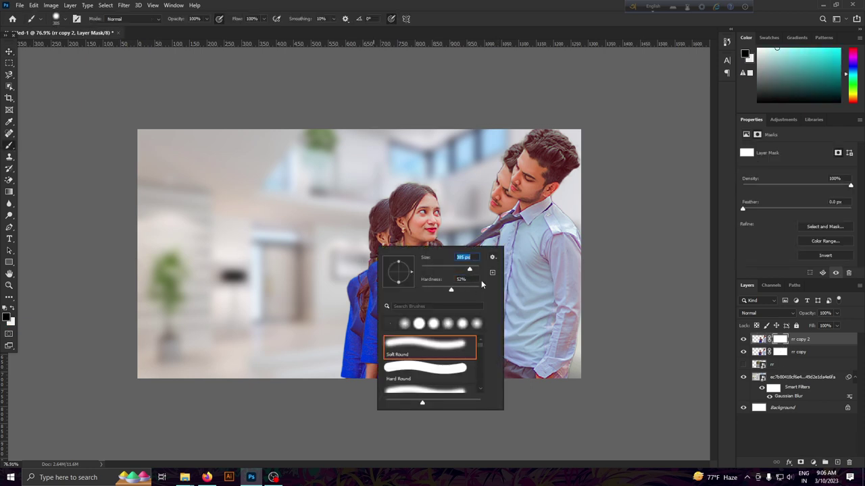
mouse_move(534, 196)
mouse_down()
mouse_move(579, 233)
mouse_move(537, 125)
mouse_move(547, 356)
mouse_up()
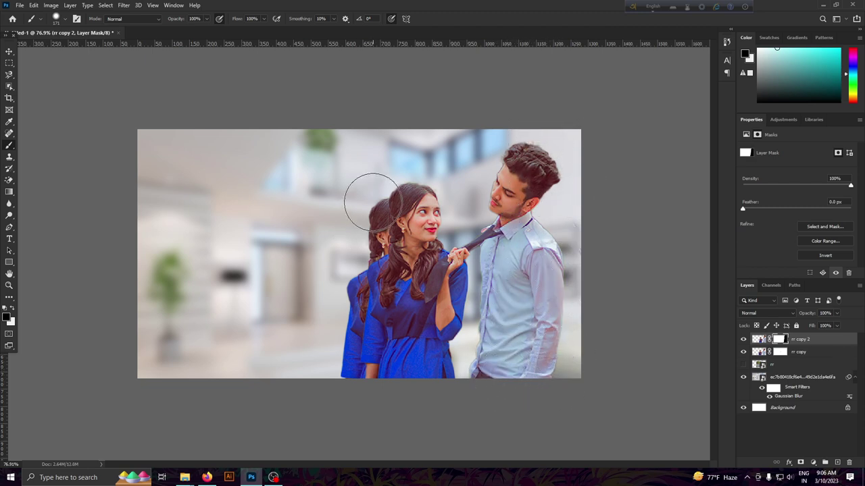
scroll(305, 325, up, 2)
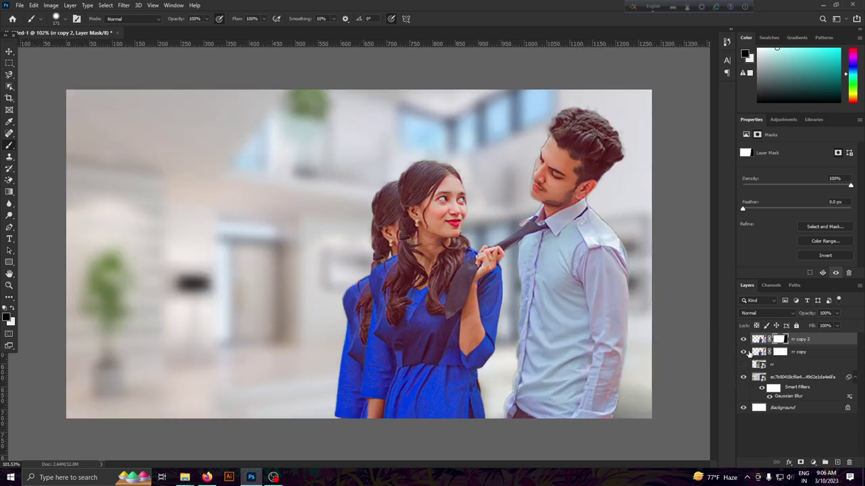
Paint away the ghost girls on rr copy's mask, then undo the mistaken strokes.
click(780, 352)
drag(382, 196, 364, 412)
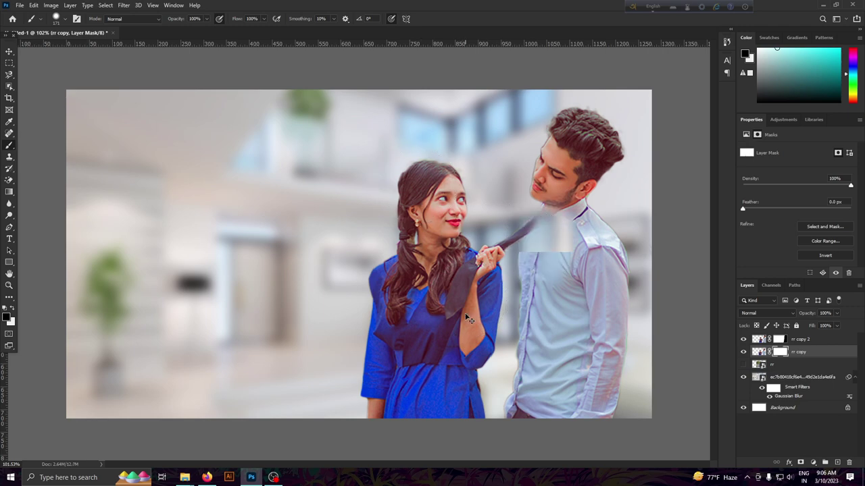
key(ctrl+z)
click(33, 5)
click(47, 25)
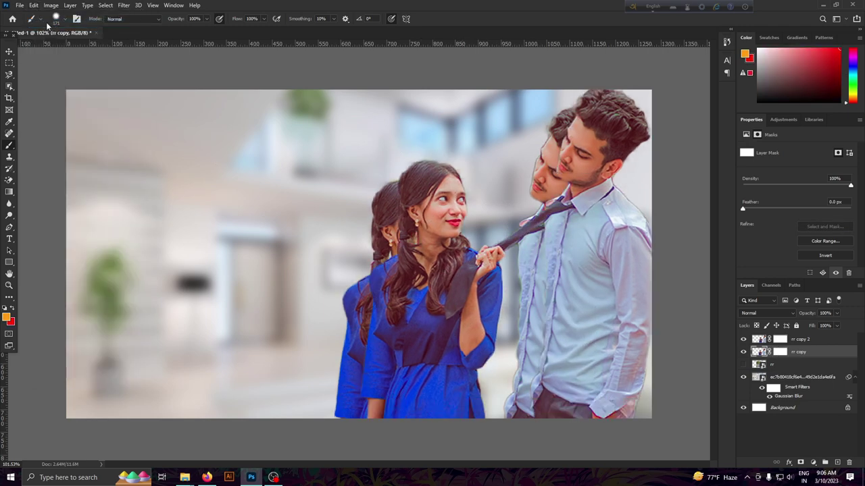
click(33, 4)
click(48, 25)
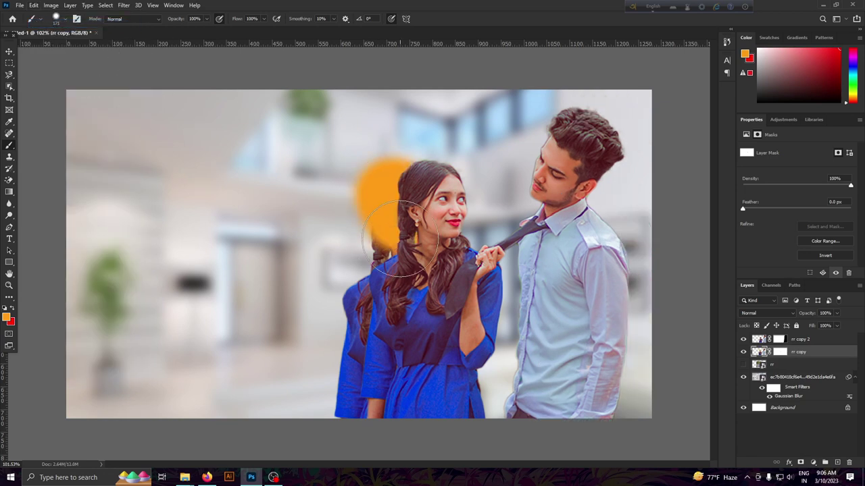
Repaint rr copy's mask to hide the ghost duplicate girl.
mouse_move(406, 250)
mouse_down()
mouse_move(382, 216)
mouse_move(358, 324)
mouse_move(360, 382)
mouse_move(345, 402)
mouse_up()
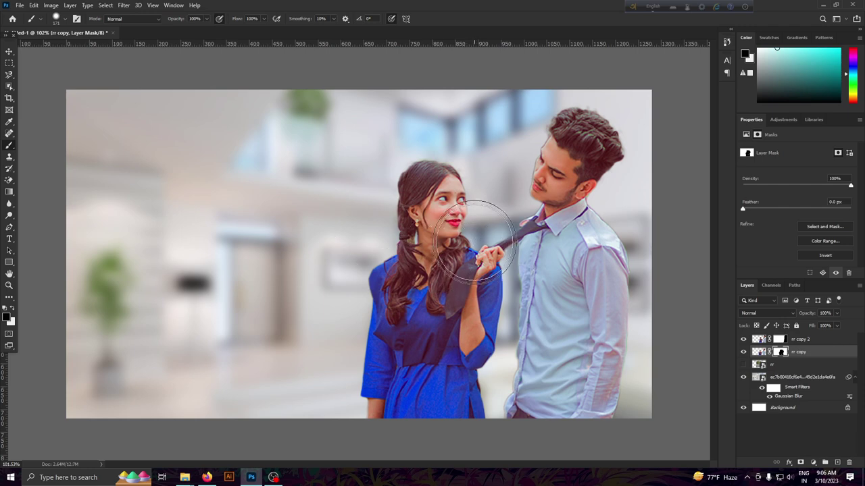
scroll(469, 243, up, 5)
scroll(328, 329, down, 6)
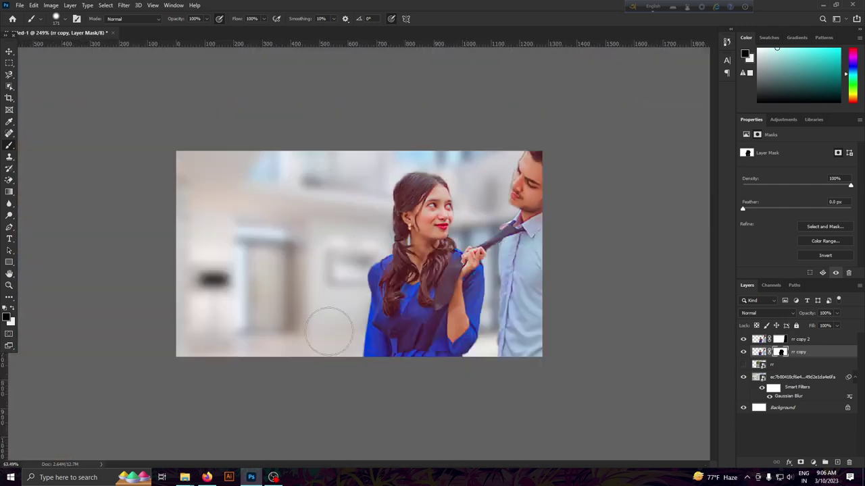
click(10, 50)
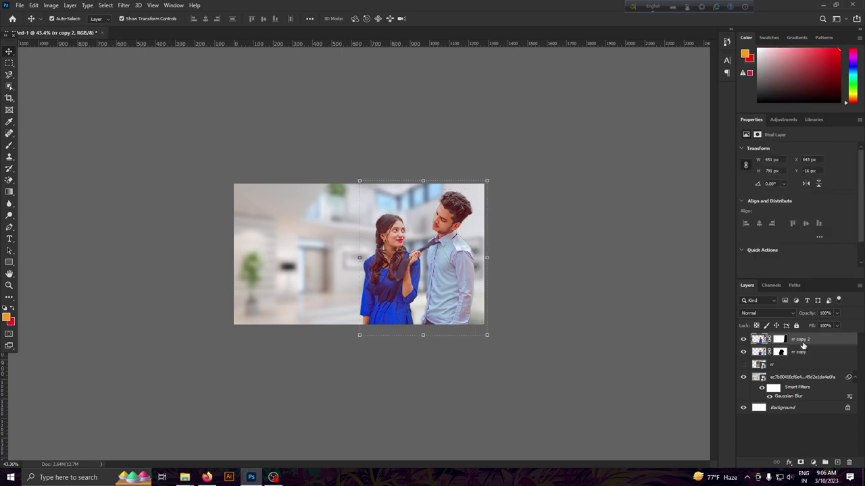
Merge the couple layers rr copy 2 and rr copy into one layer.
shift+click(801, 339)
right_click(800, 352)
click(736, 356)
scroll(519, 330, up, 3)
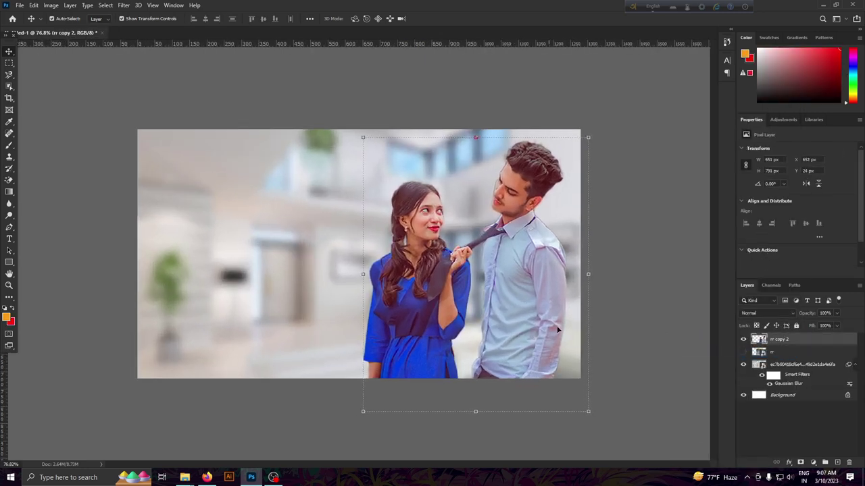
click(630, 352)
scroll(631, 351, down, 2)
mouse_move(185, 477)
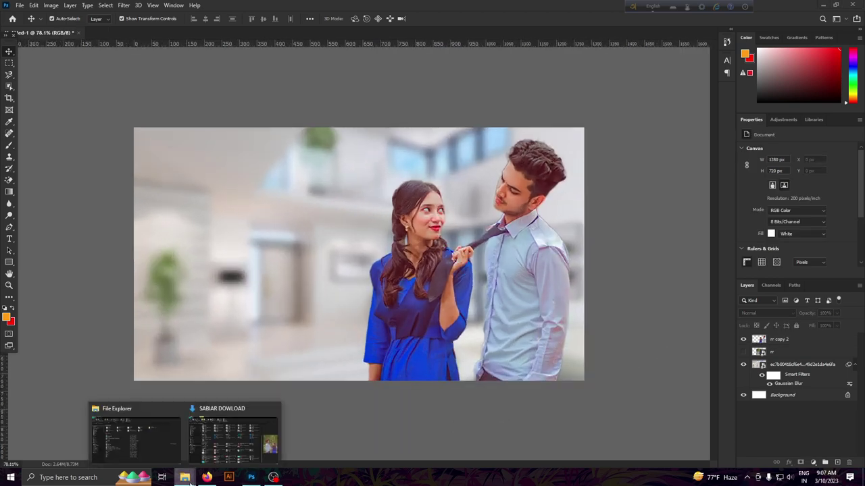
Place Pink-Wallpaper-Abstract-Style-Hd-Image-28968.jpg from Downloads into the document.
click(232, 433)
mouse_move(253, 391)
mouse_down()
mouse_move(338, 308)
mouse_move(340, 292)
mouse_up()
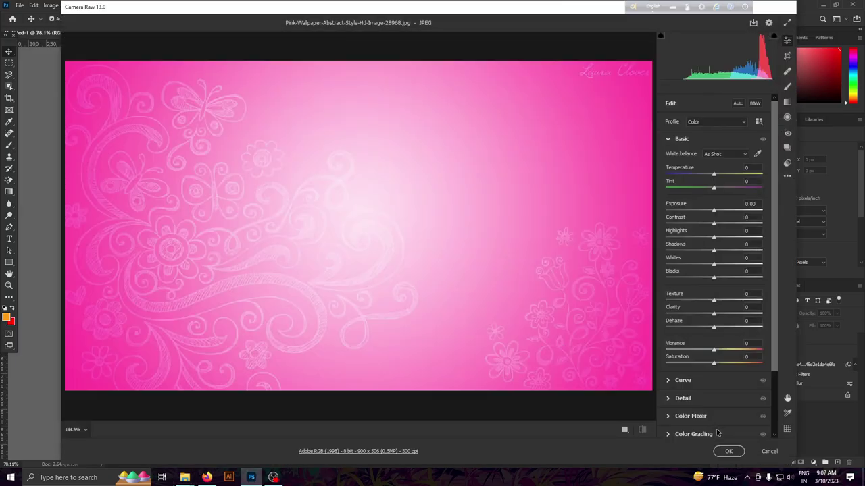
key(Return)
Scale the pink wallpaper to fill the canvas and move it beneath the couple layer.
drag(465, 214, 606, 120)
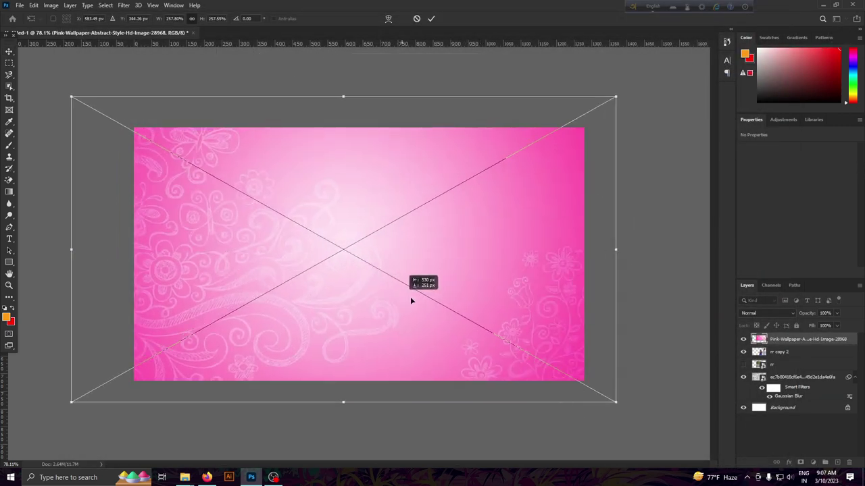
drag(529, 200, 544, 201)
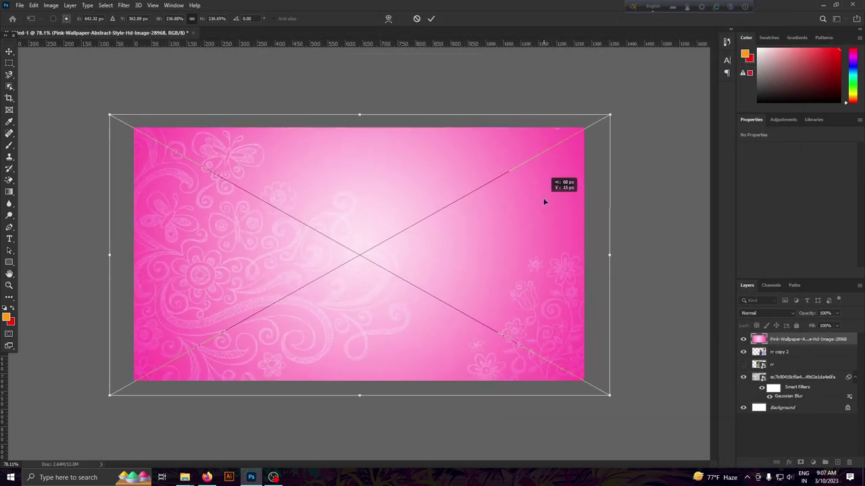
click(431, 18)
key(ctrl+0)
drag(807, 339, 802, 370)
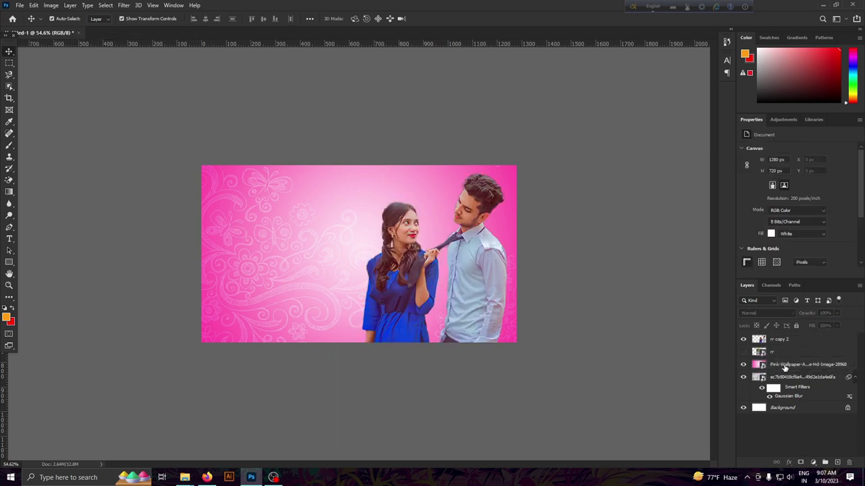
Set the wallpaper layer's blend mode to Hard Light at 100% opacity.
click(770, 313)
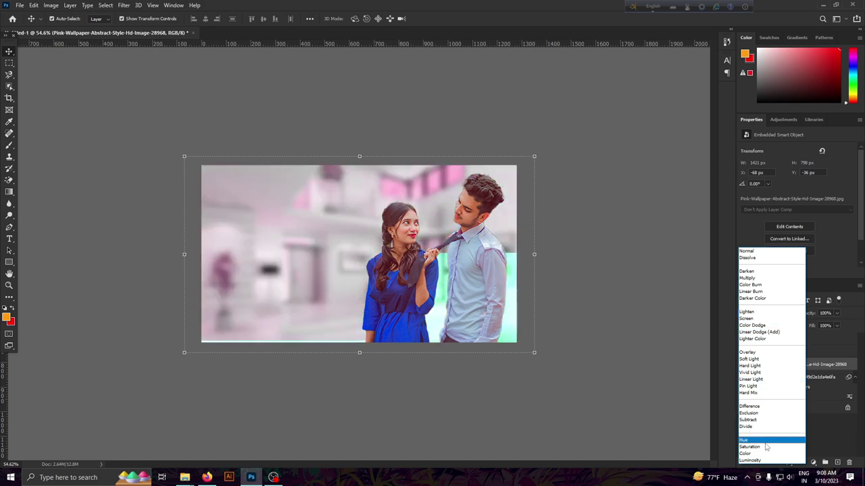
click(773, 371)
scroll(268, 331, up, 2)
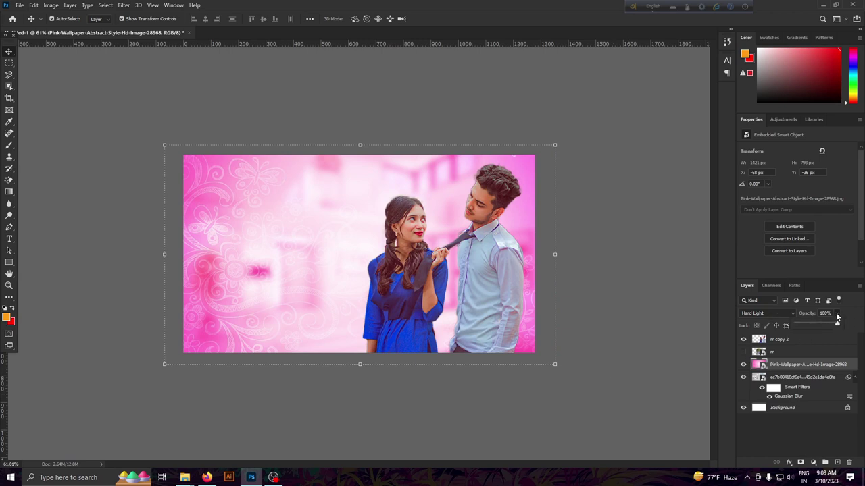
drag(837, 316, 837, 323)
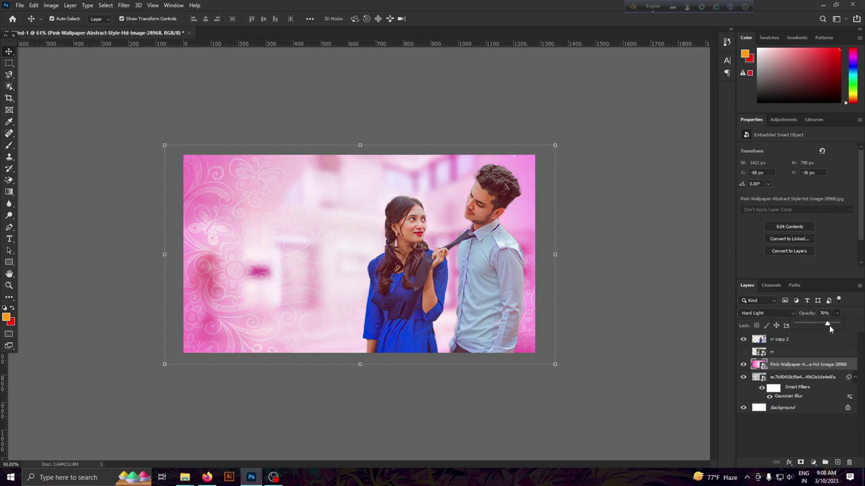
Apply a small-radius Gaussian Blur to the wallpaper.
click(124, 4)
click(257, 163)
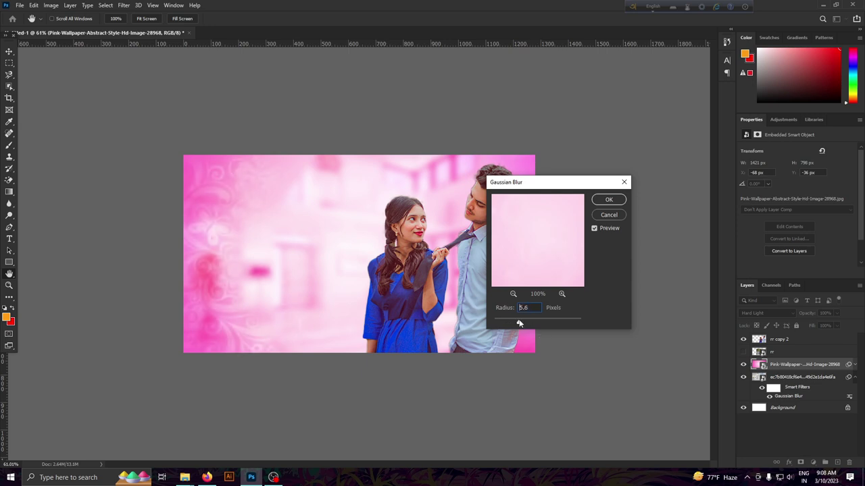
click(608, 200)
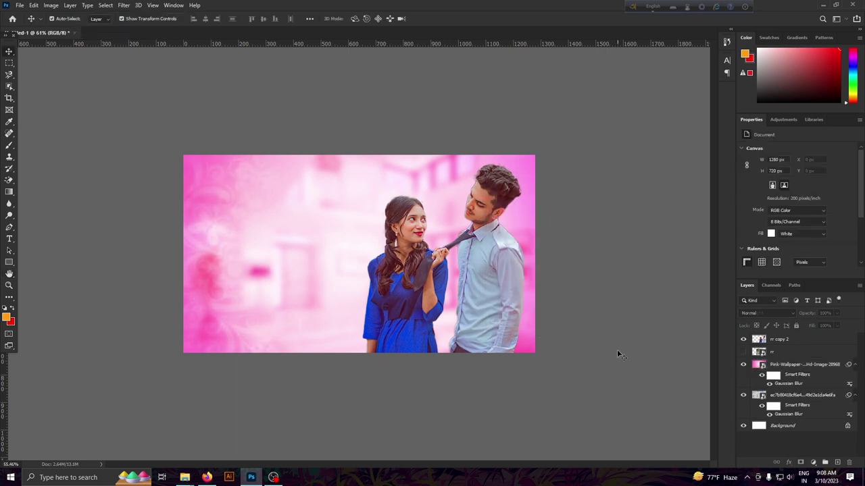
Scale the rr copy 2 couple up to about 762 × 927 px and shift it right.
click(779, 339)
key(ctrl+t)
drag(517, 173, 559, 123)
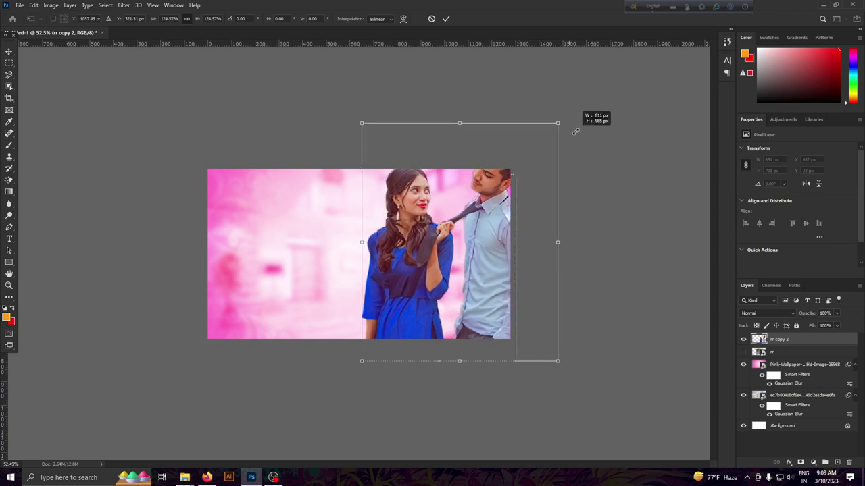
mouse_move(483, 240)
mouse_down()
mouse_move(454, 285)
mouse_move(484, 218)
mouse_up()
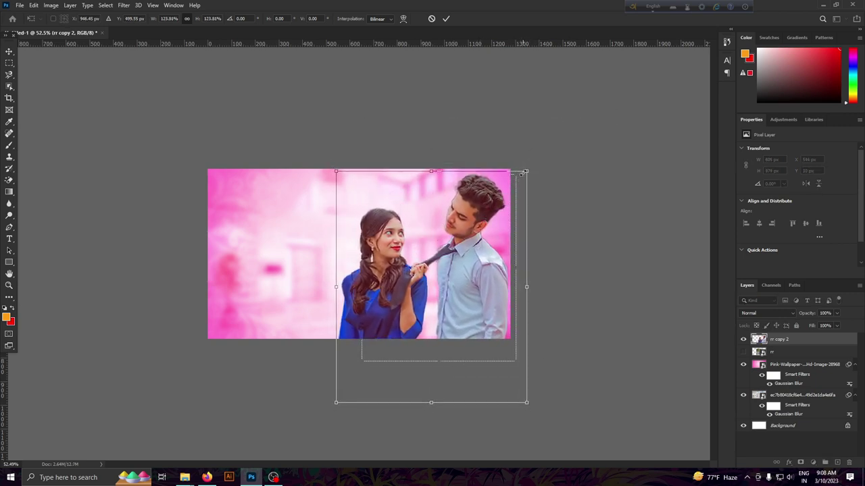
drag(526, 170, 518, 178)
drag(478, 213, 484, 225)
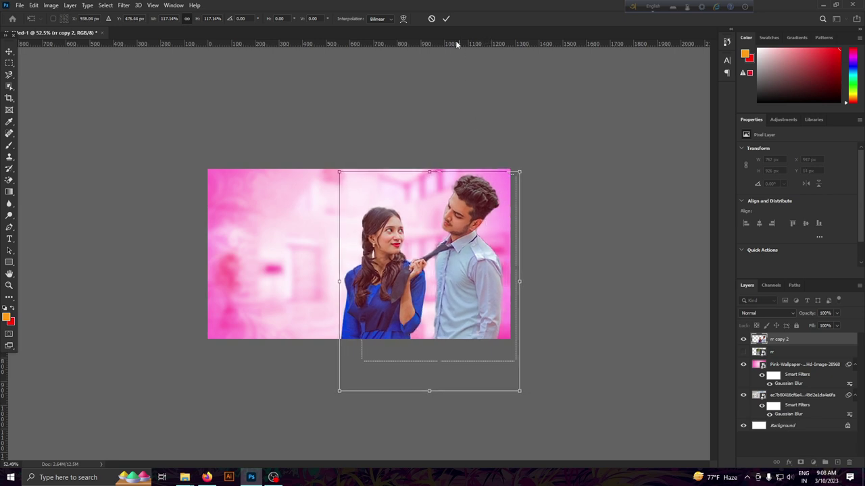
key(Return)
Inspect the enlarged couple and reselect the couple layer on the canvas.
scroll(431, 401, down, 2)
scroll(430, 403, up, 4)
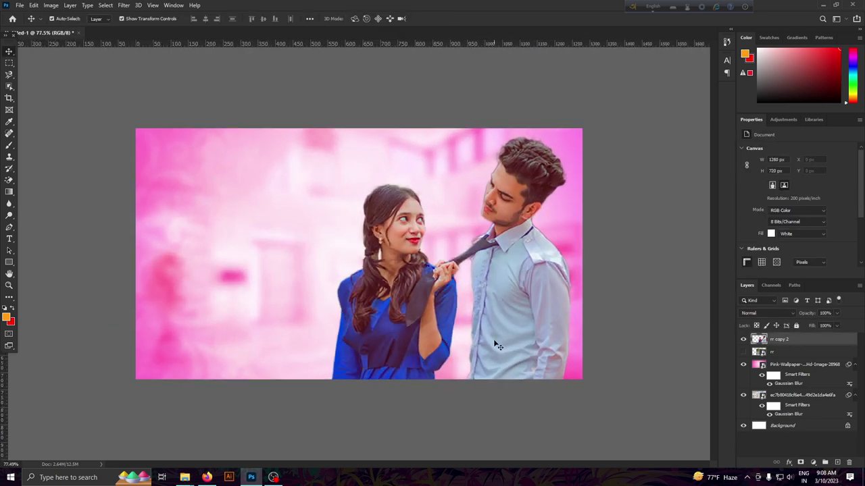
scroll(595, 387, down, 1)
scroll(394, 409, down, 2)
scroll(395, 411, down, 1)
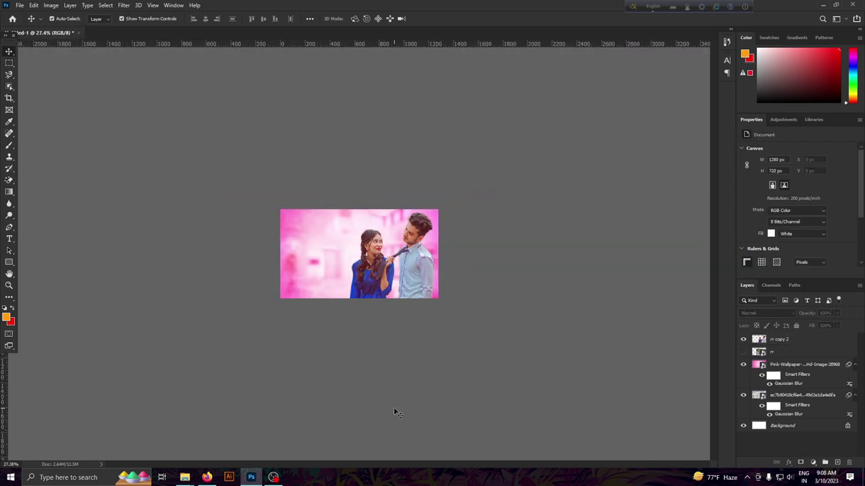
scroll(396, 411, up, 1)
scroll(395, 412, up, 2)
scroll(395, 411, up, 2)
scroll(395, 412, down, 1)
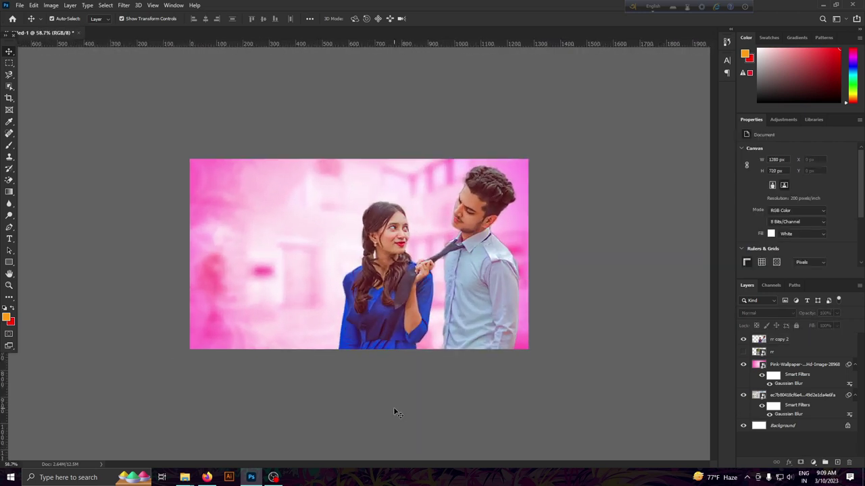
scroll(395, 411, up, 1)
scroll(429, 411, down, 1)
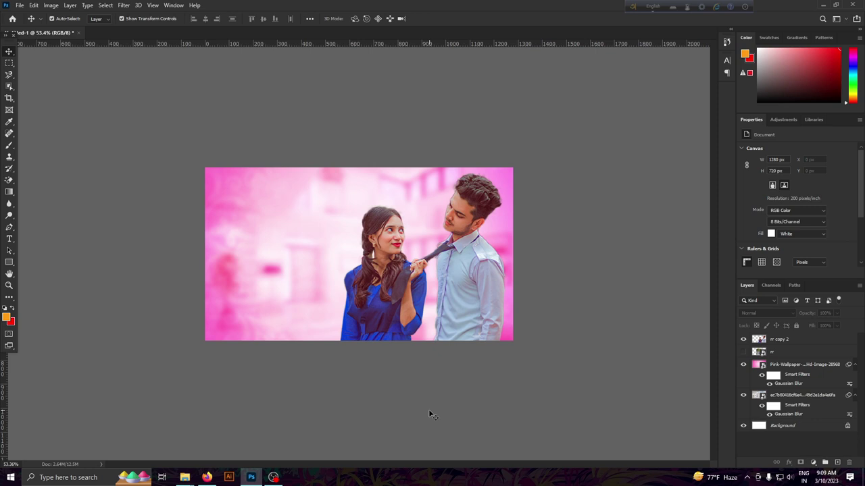
scroll(428, 410, down, 1)
scroll(429, 409, up, 1)
scroll(428, 409, up, 2)
click(506, 342)
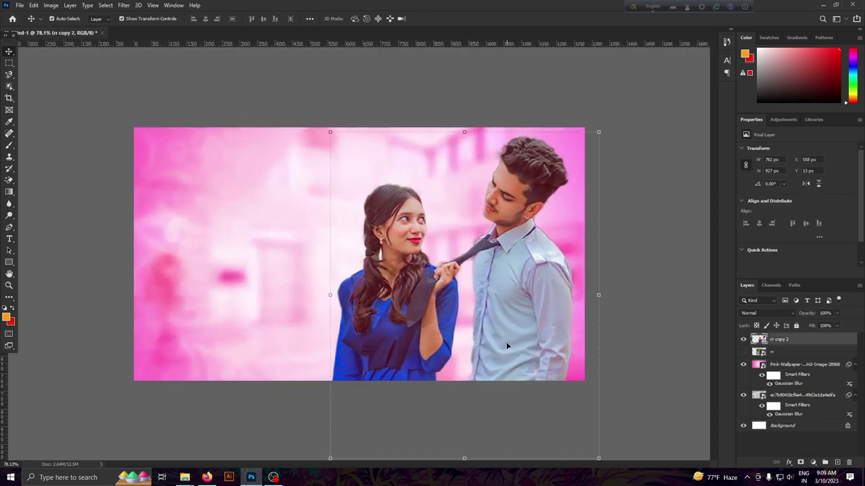
scroll(621, 348, down, 3)
scroll(455, 404, down, 3)
scroll(506, 335, up, 5)
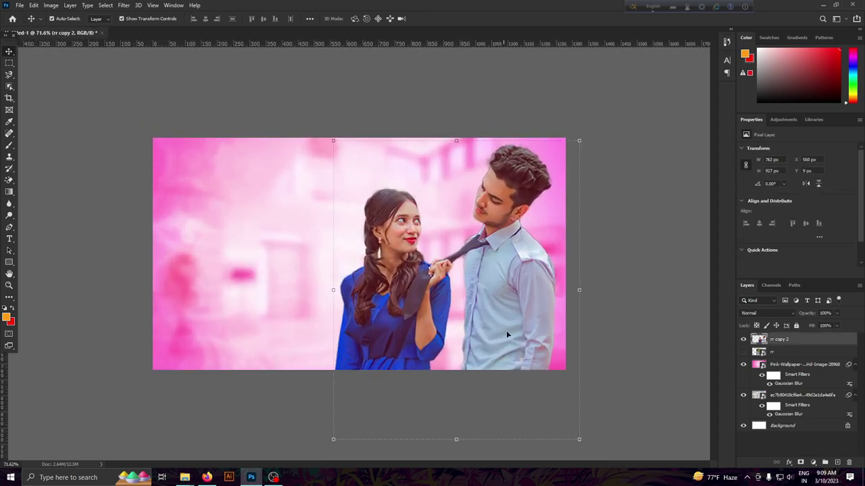
Add a light pink Inner Glow to the couple with 100% range and 13 px size.
click(788, 463)
click(807, 410)
click(630, 226)
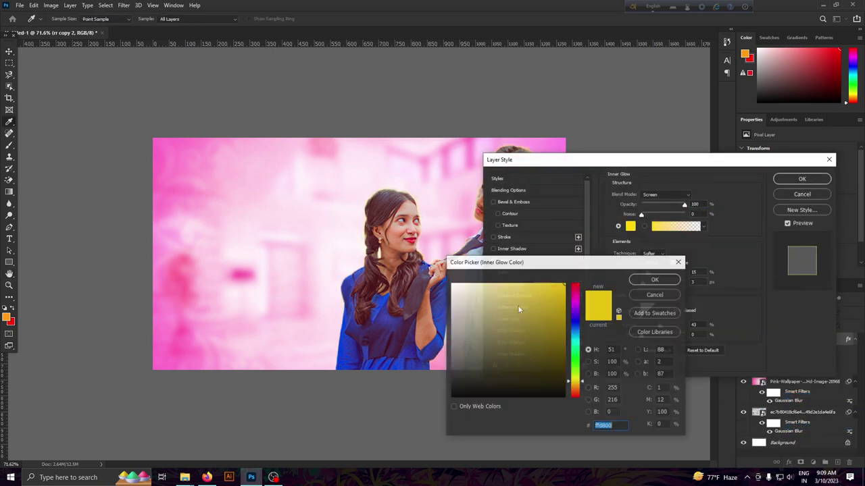
drag(518, 309, 458, 268)
click(575, 307)
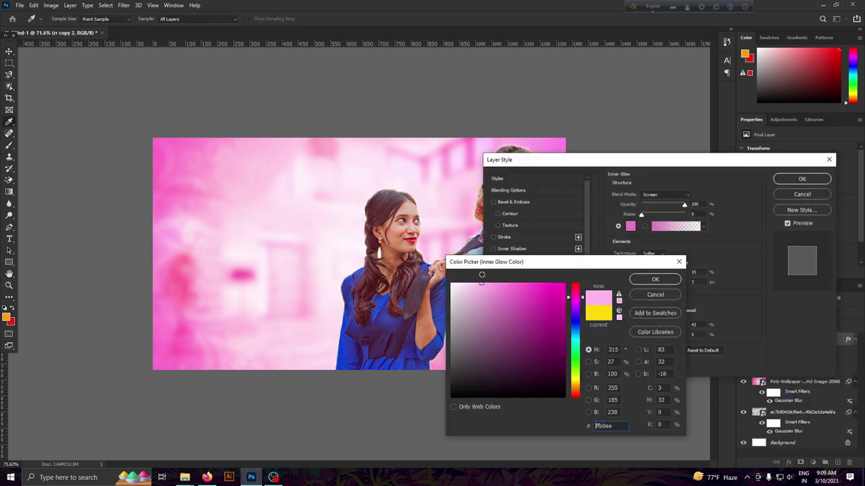
click(646, 281)
drag(660, 327, 684, 326)
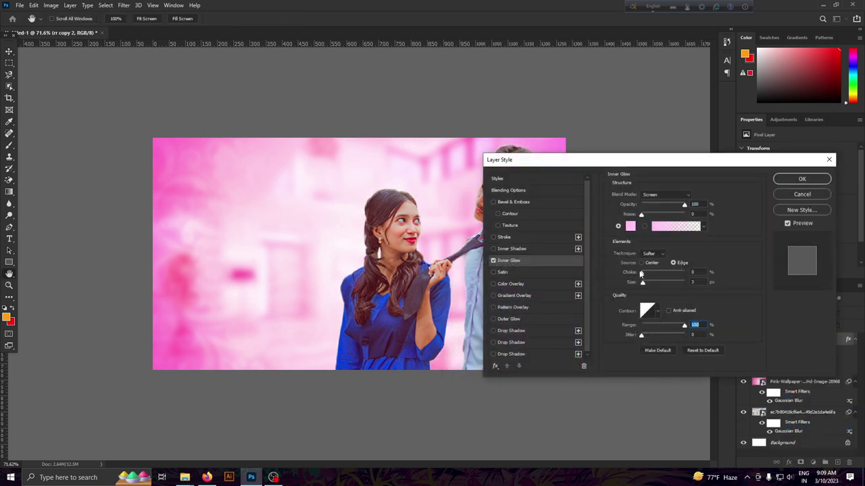
drag(643, 285, 646, 284)
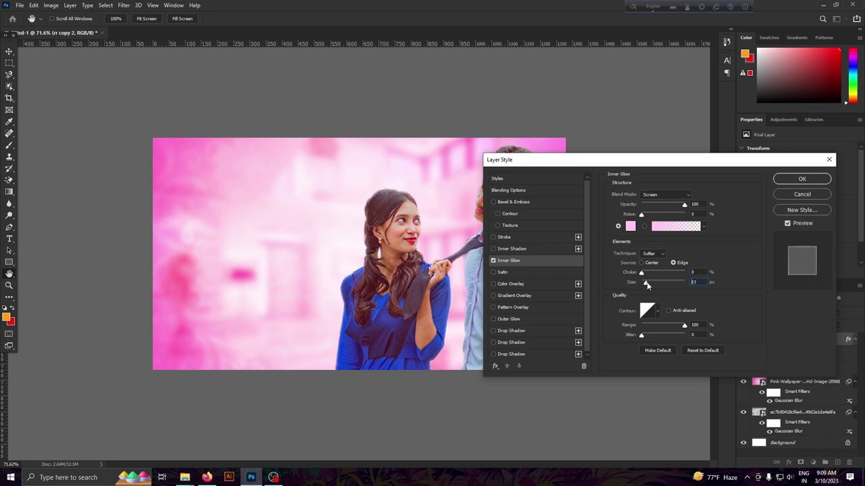
click(800, 179)
Switch back to the Move tool and bring up the couple layer's effects menu.
key(v)
scroll(616, 394, down, 2)
right_click(799, 357)
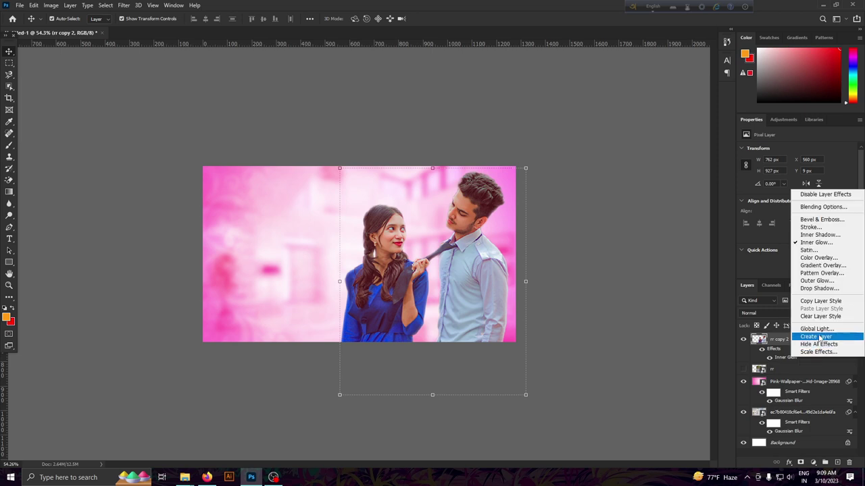
Create the 'rr copy 2's Inner Glow' layer, mask it, and ready a soft round brush.
click(819, 337)
click(800, 462)
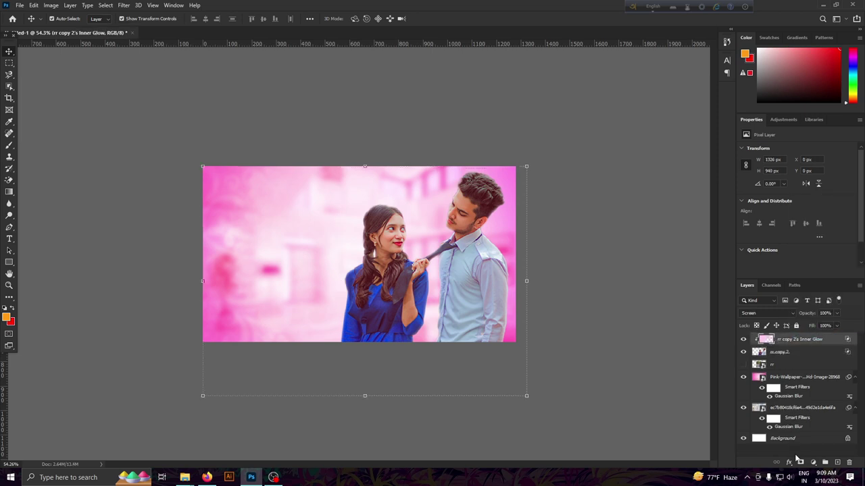
click(8, 147)
right_click(447, 315)
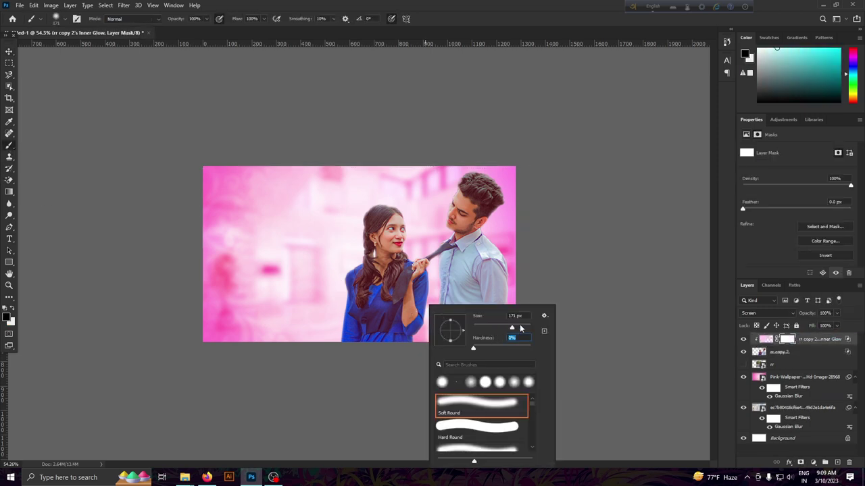
click(363, 313)
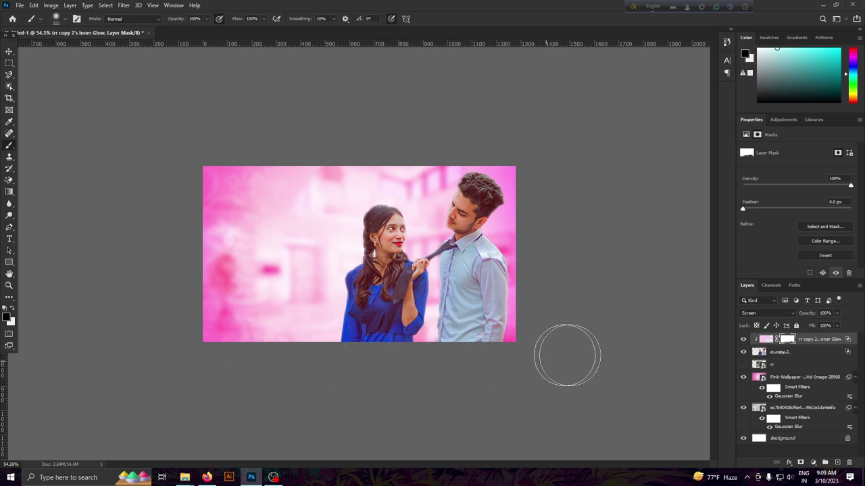
key(ctrl+plus)
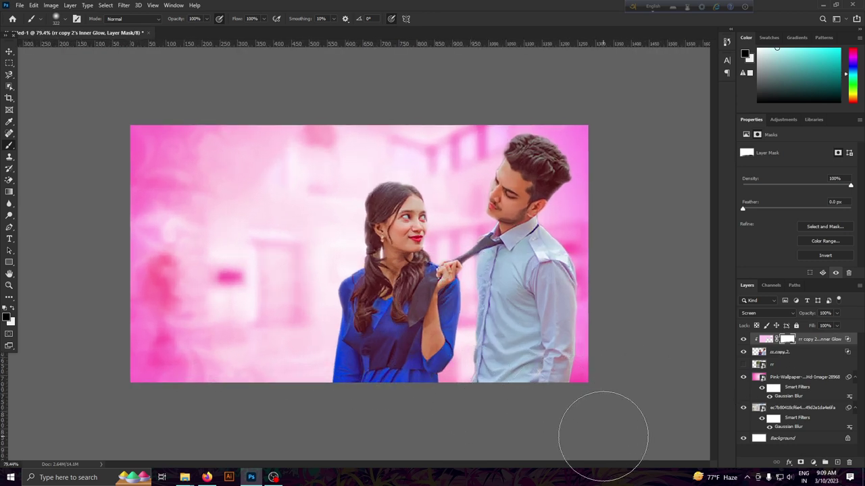
key(ctrl+minus)
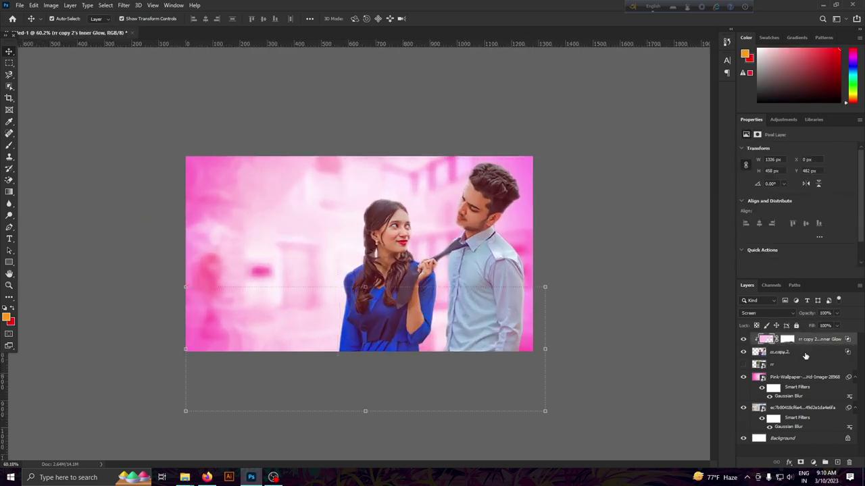
Add a new empty layer and set the foreground colour to #e77efe.
click(837, 463)
click(7, 317)
text(e77efe)
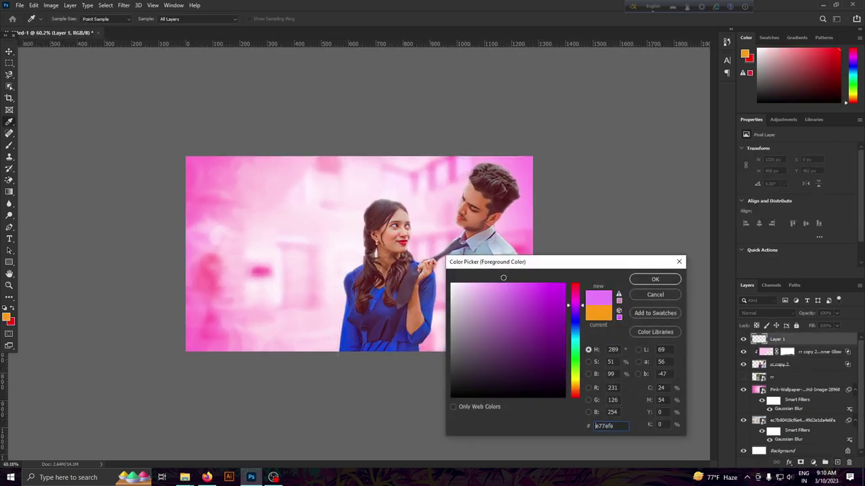
click(632, 281)
Paint a soft pink stroke across the bottom of the image with a large soft brush.
key(b)
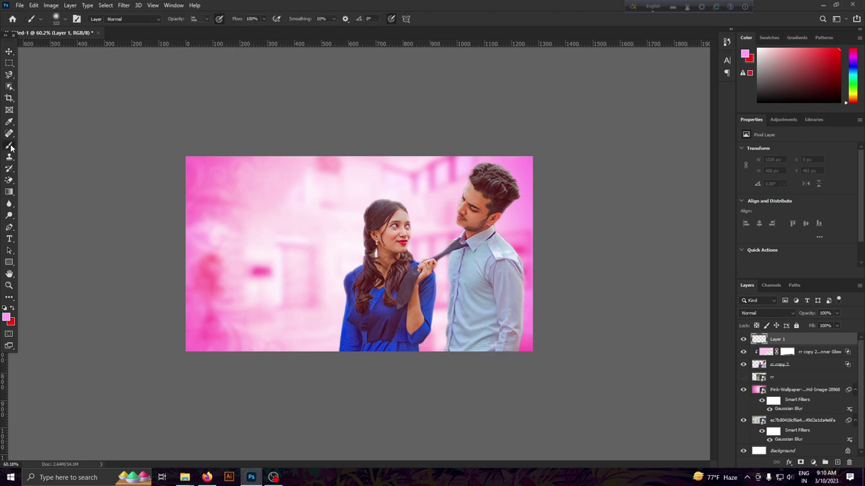
right_click(305, 299)
key(Return)
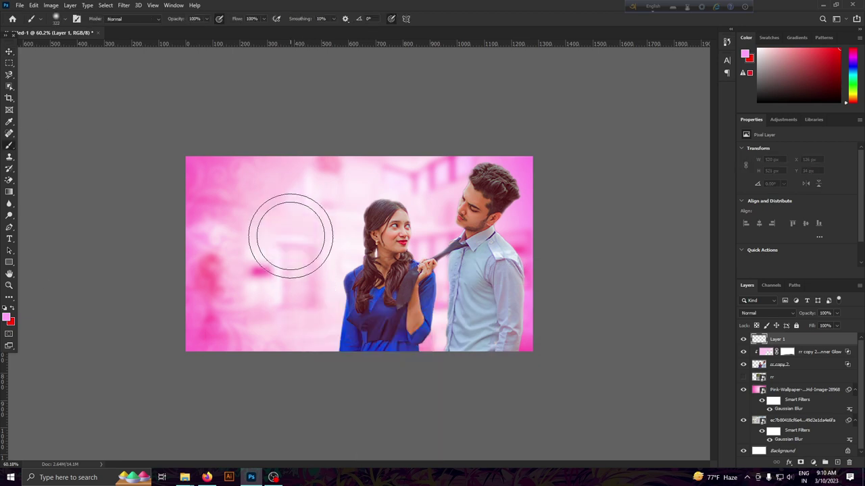
drag(162, 372, 695, 372)
scroll(579, 396, down, 3)
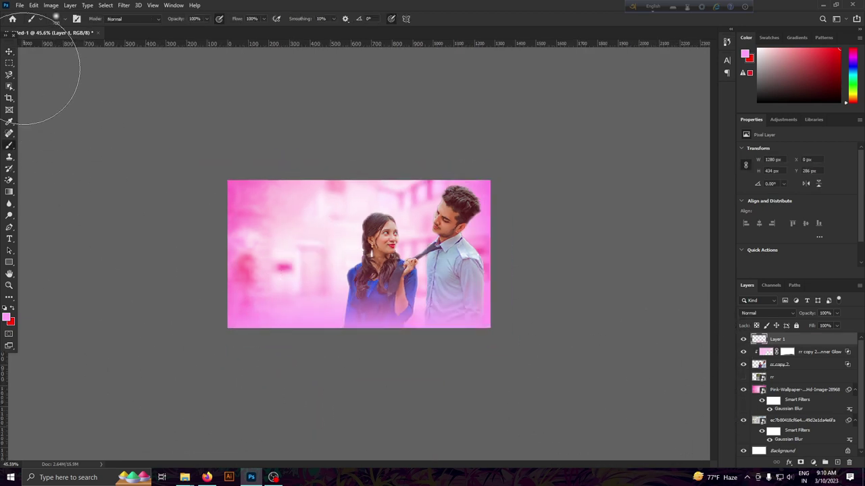
Reselect the pink Layer 1 with the Move tool and bring up its blend-mode list.
key(v)
click(618, 317)
scroll(648, 376, up, 3)
click(786, 340)
click(757, 313)
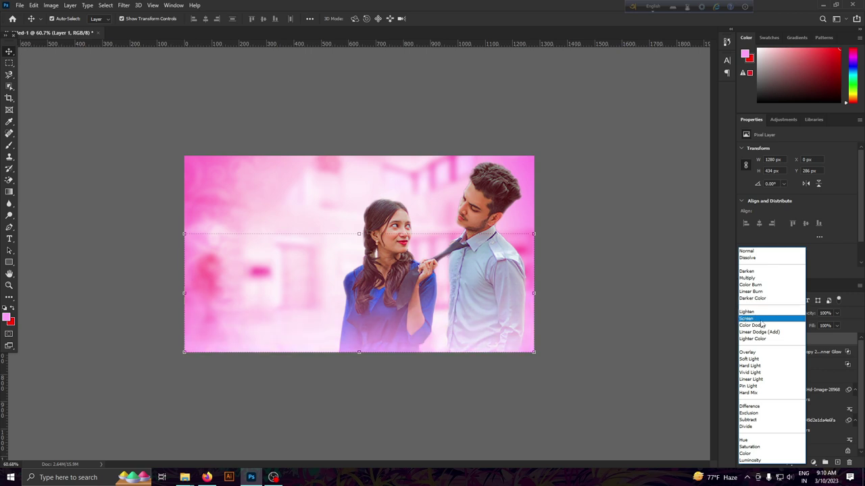
Keep Layer 1 in Normal mode and lower its opacity to 65%.
click(746, 251)
mouse_move(820, 327)
mouse_down()
mouse_move(831, 327)
mouse_move(824, 325)
mouse_up()
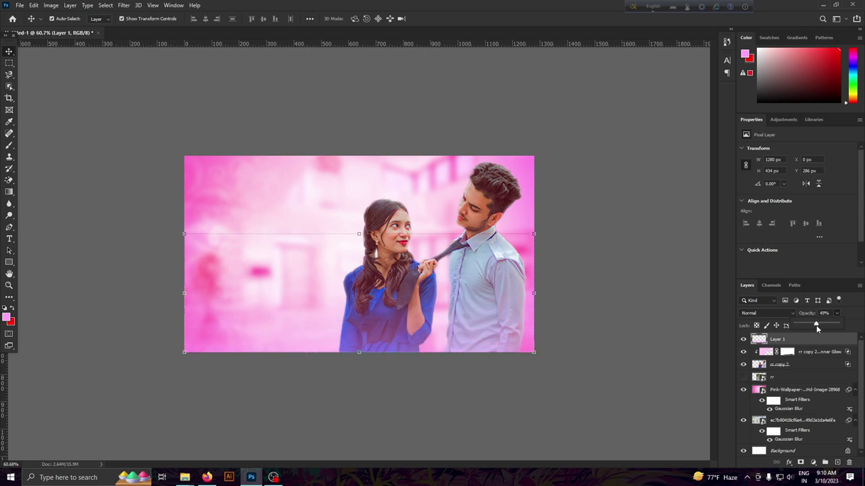
click(624, 401)
scroll(486, 416, down, 3)
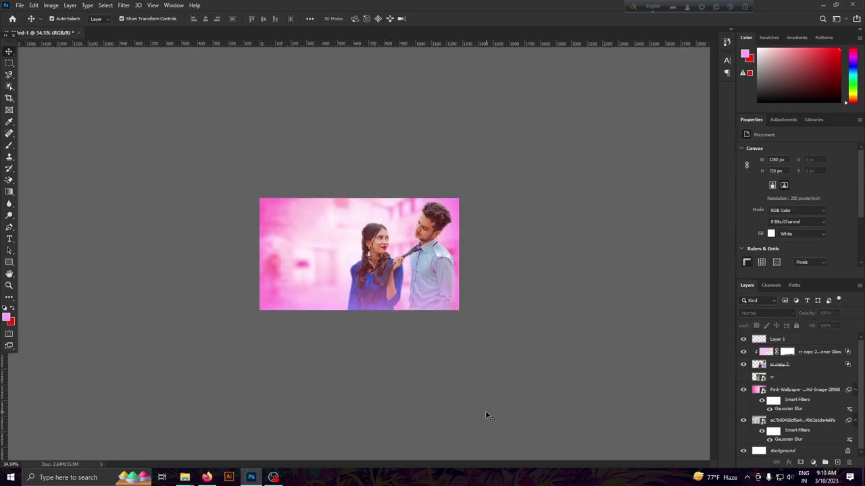
Stretch the pink haze to about 1889 × 640 px across the lower image and commit.
click(777, 339)
key(ctrl+t)
mouse_move(484, 280)
mouse_down()
mouse_move(392, 309)
mouse_move(406, 314)
mouse_up()
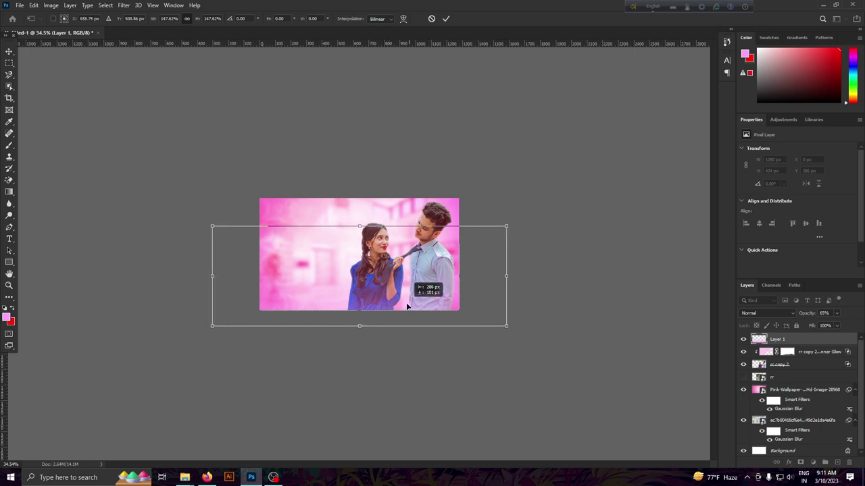
click(446, 18)
scroll(536, 274, up, 5)
scroll(426, 420, down, 1)
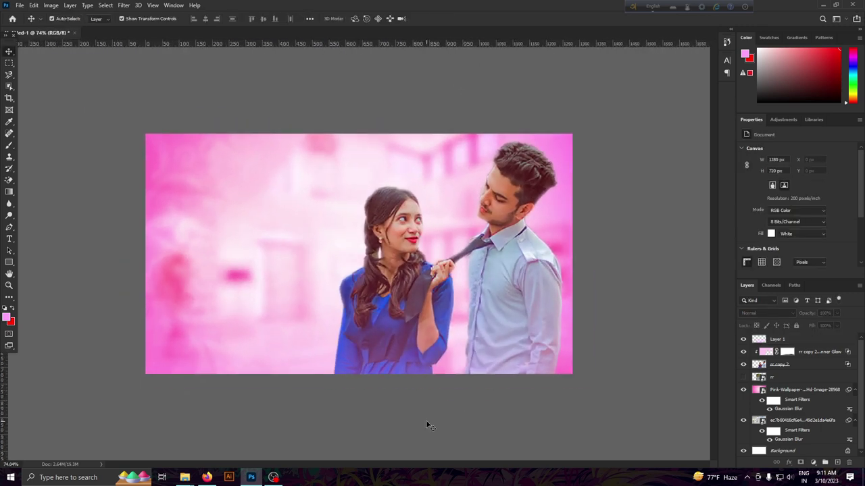
click(483, 374)
scroll(401, 409, down, 1)
scroll(401, 410, up, 2)
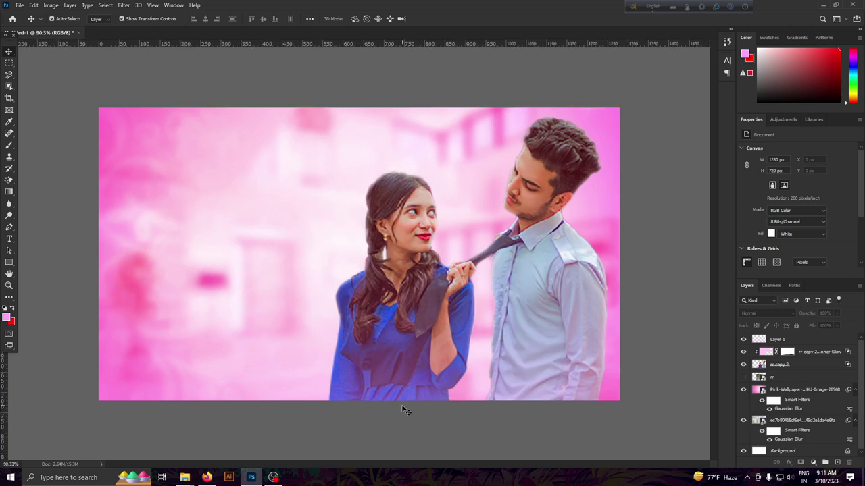
scroll(403, 410, down, 1)
Target rr copy 2's layer mask and set up a soft round brush.
click(777, 339)
click(787, 352)
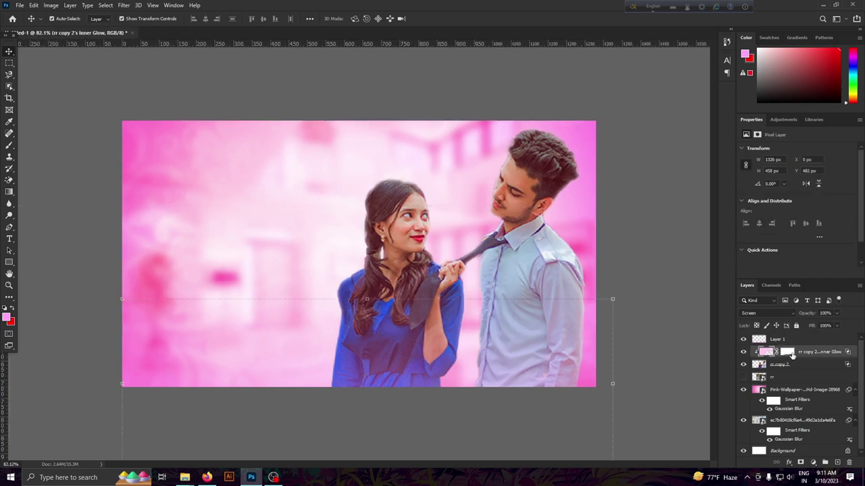
click(14, 146)
right_click(545, 187)
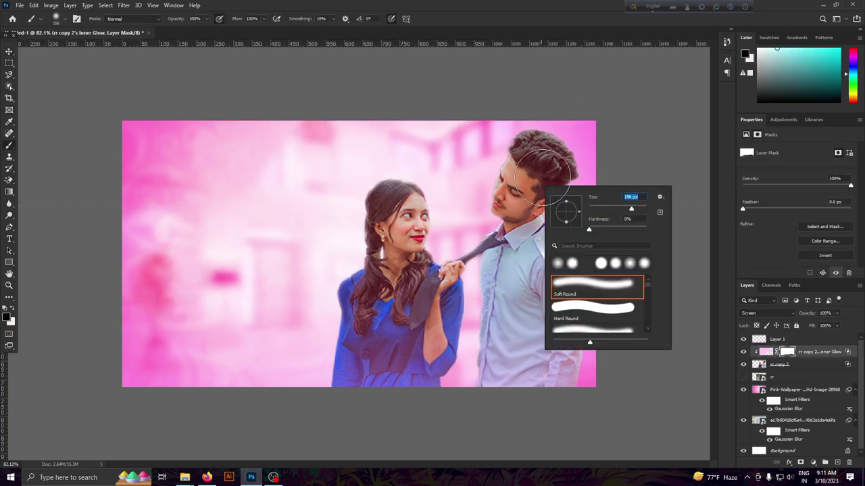
key(Return)
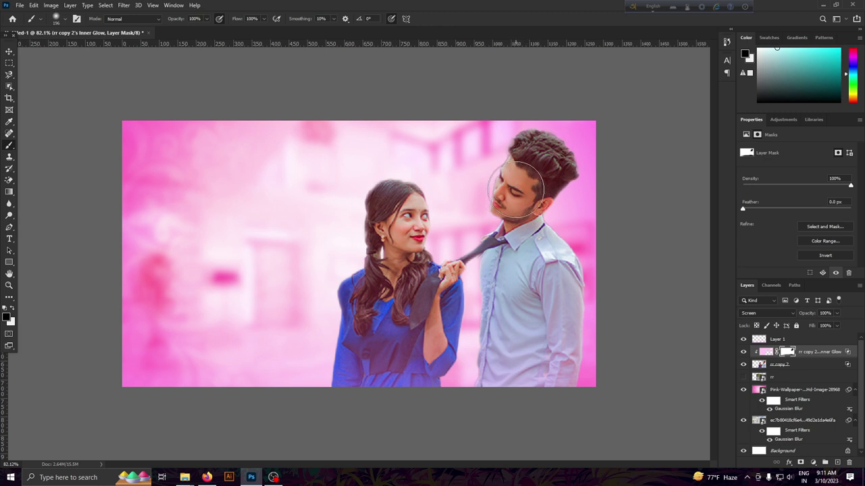
Paint black on the mask around the man's shoulder and arm, then return to the Move tool.
key(x)
key(ctrl+z)
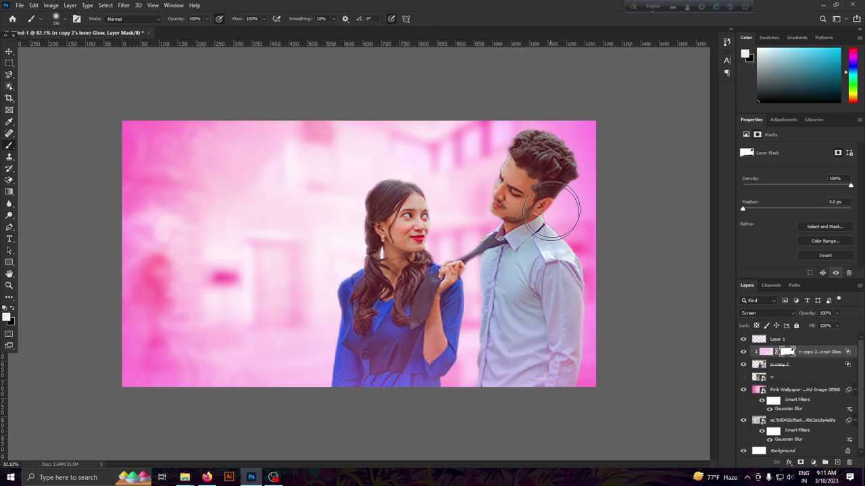
key(x)
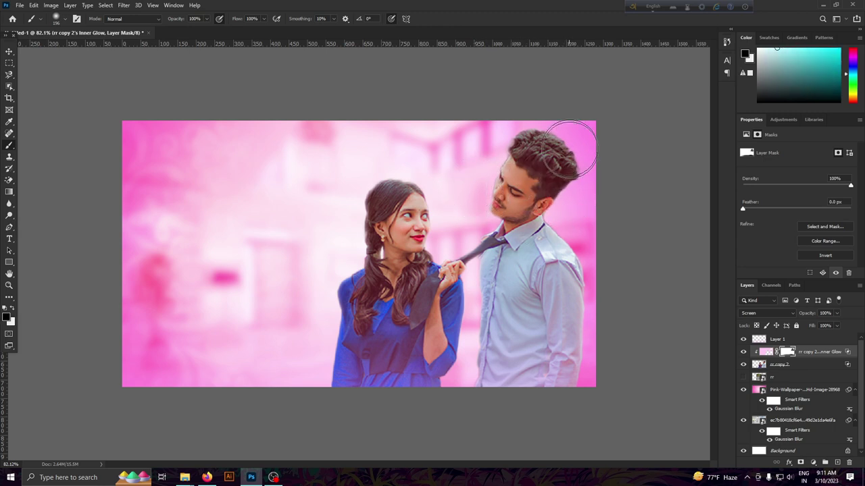
key(x)
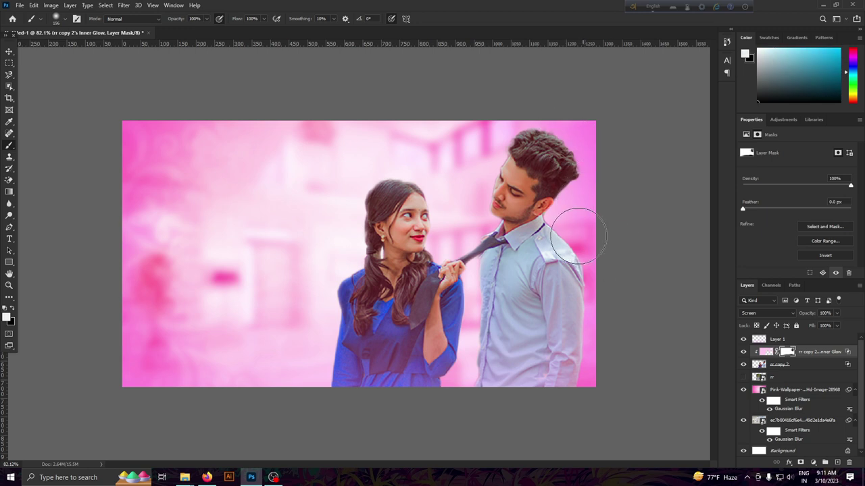
key(x)
drag(571, 236, 581, 317)
key(x)
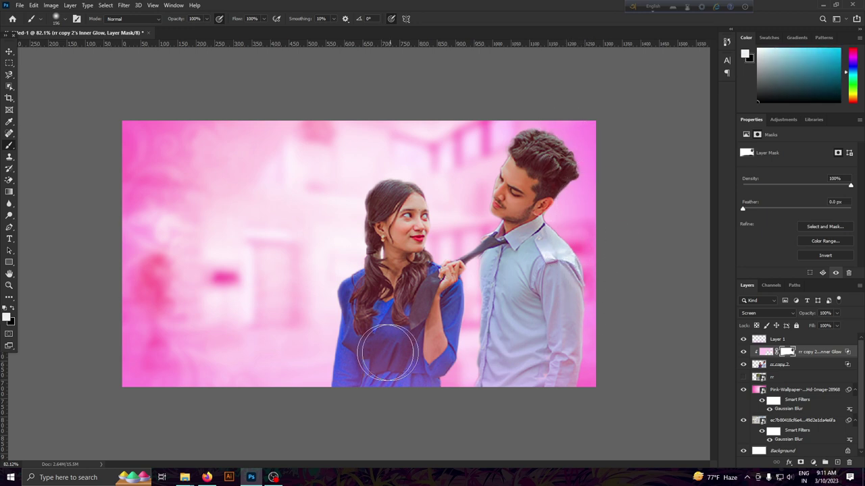
scroll(249, 339, down, 2)
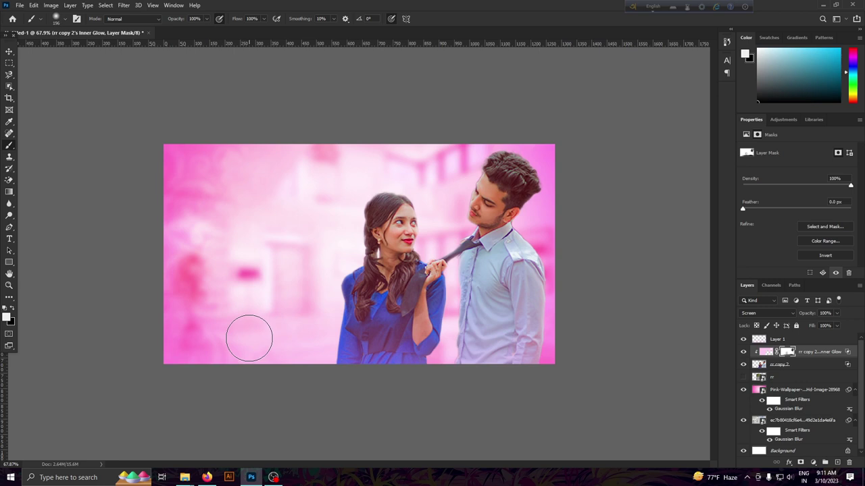
click(9, 51)
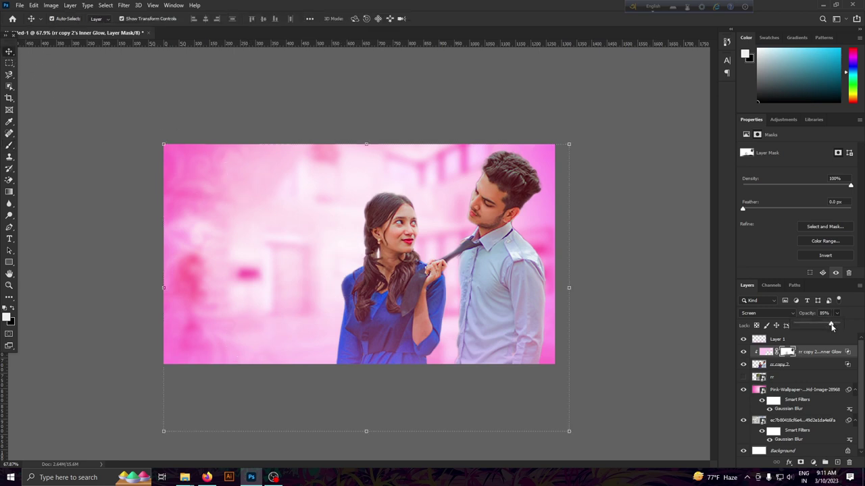
scroll(448, 415, down, 1)
Check the layers and reselect the rr copy 2 couple layer.
scroll(447, 415, up, 2)
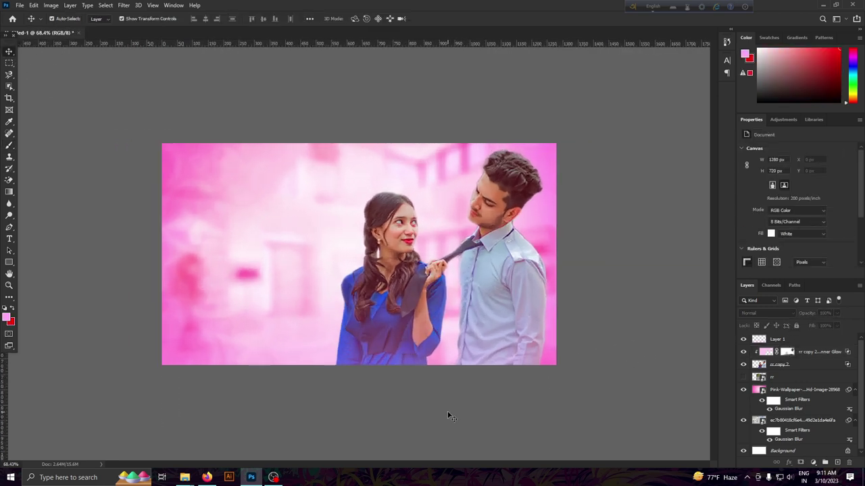
scroll(448, 416, up, 1)
scroll(448, 415, down, 2)
scroll(450, 419, down, 2)
scroll(456, 421, up, 2)
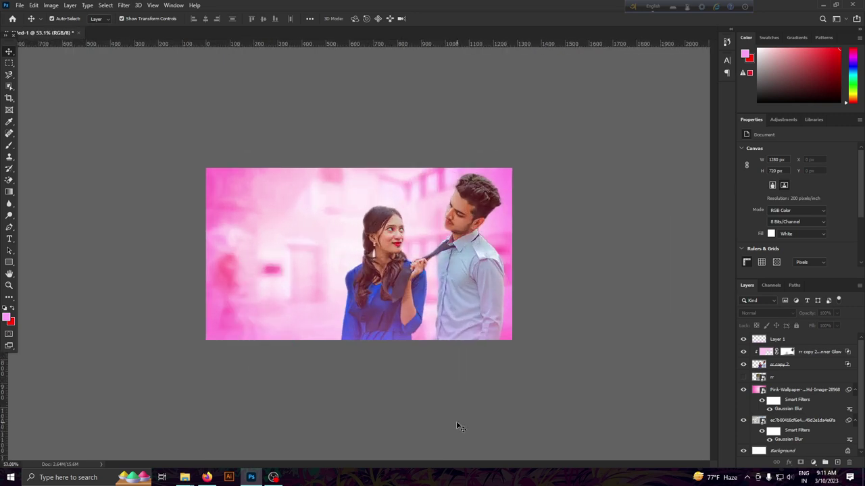
scroll(456, 421, up, 2)
scroll(456, 421, down, 1)
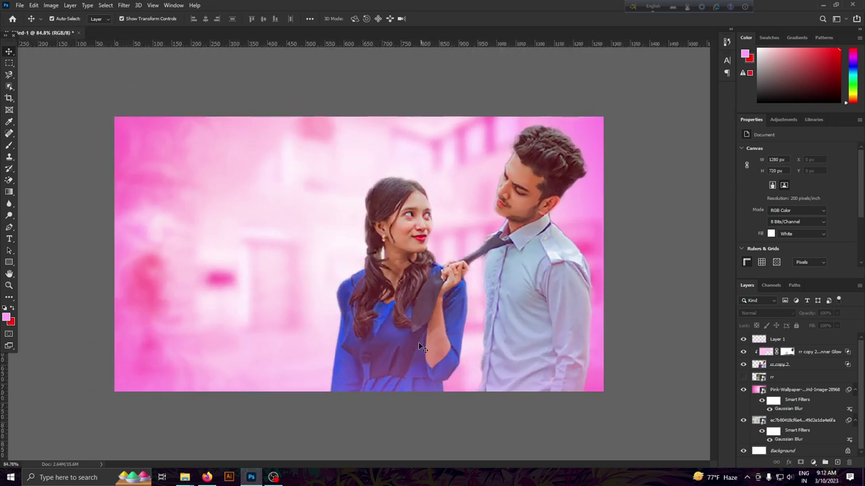
click(439, 321)
scroll(457, 302, down, 1)
click(508, 193)
scroll(527, 239, down, 1)
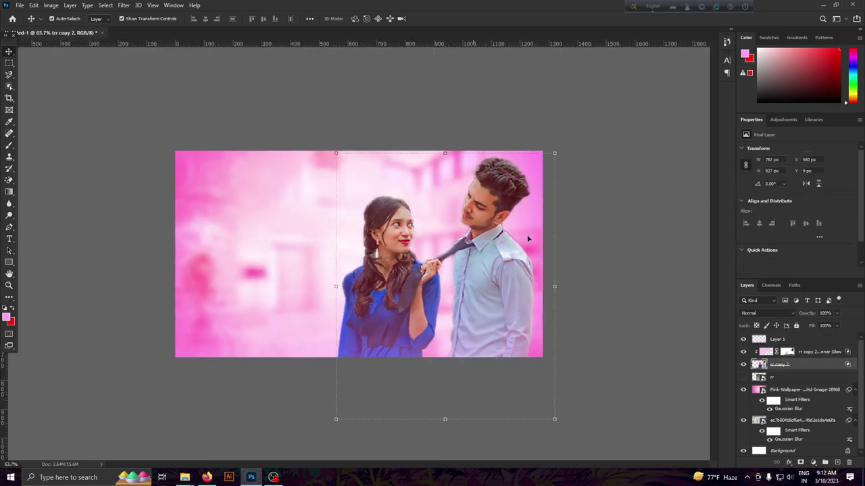
click(309, 351)
scroll(308, 351, down, 1)
scroll(260, 404, up, 2)
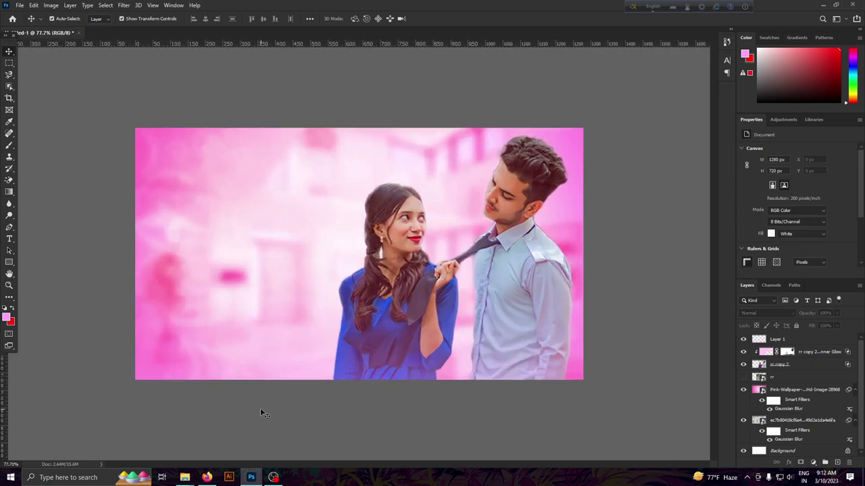
scroll(261, 410, down, 1)
scroll(261, 410, up, 2)
scroll(260, 408, up, 1)
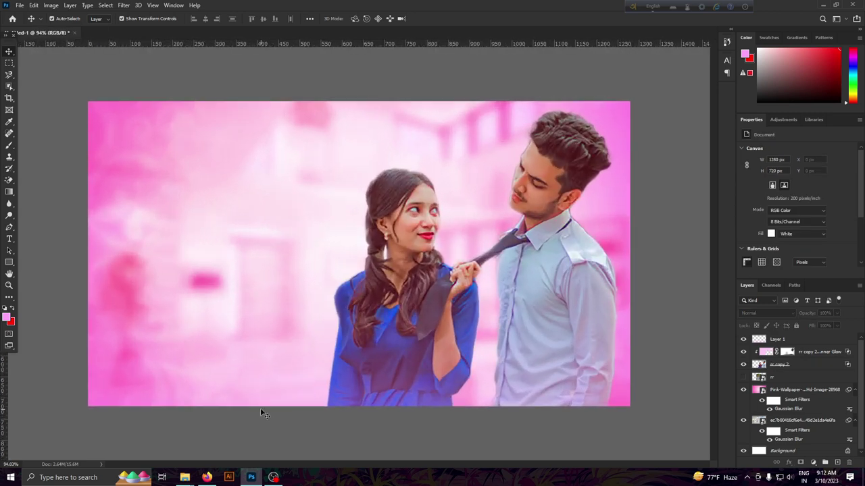
scroll(260, 408, down, 2)
click(762, 365)
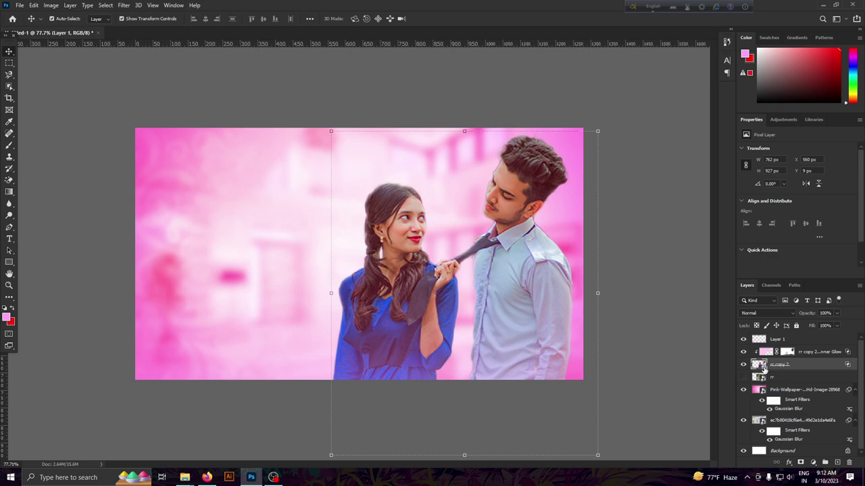
In Camera Raw's Color Mixer, shift the Blues and Purples hue toward cyan-teal.
click(124, 5)
click(146, 79)
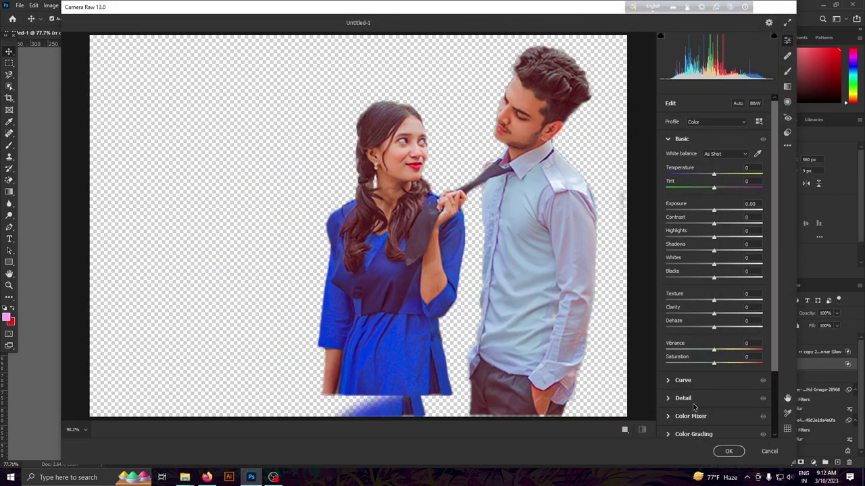
click(696, 405)
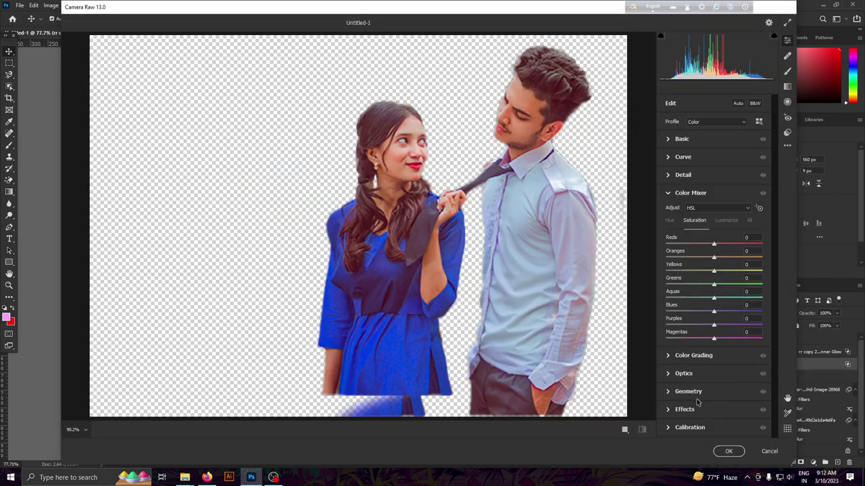
click(669, 221)
drag(715, 316, 695, 317)
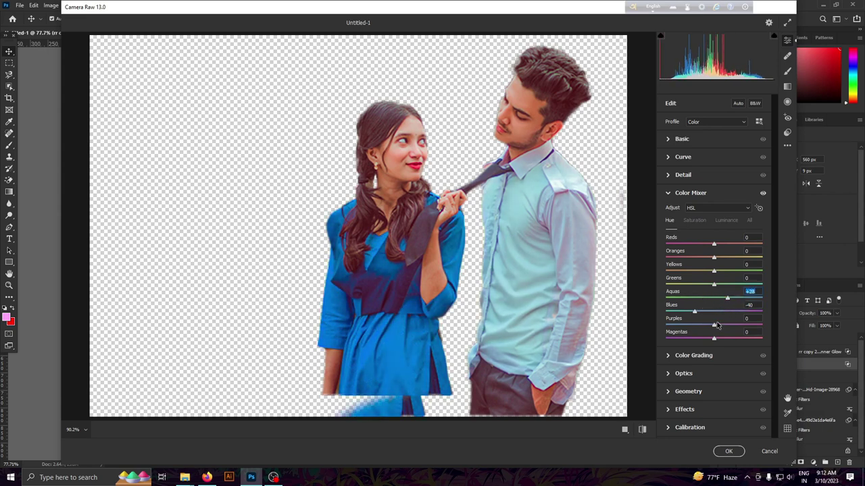
drag(715, 325, 698, 323)
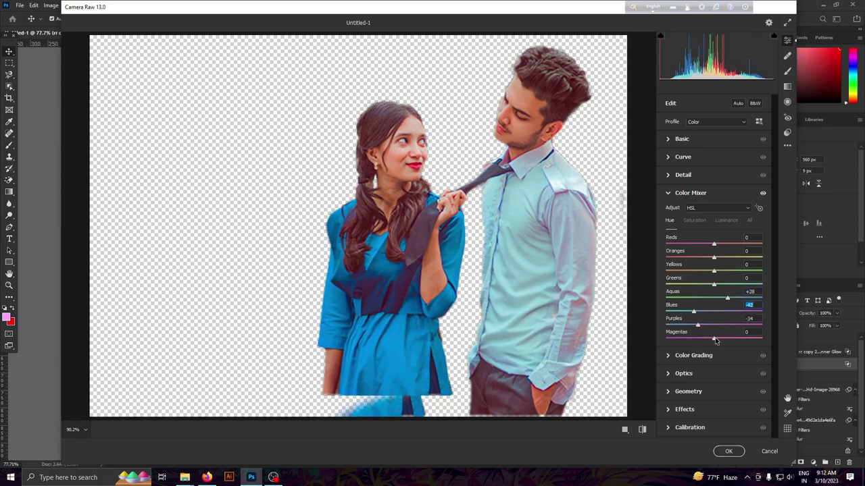
Brighten the Blues luminance, review saturation, and apply the Camera Raw changes.
click(727, 220)
drag(713, 311, 725, 316)
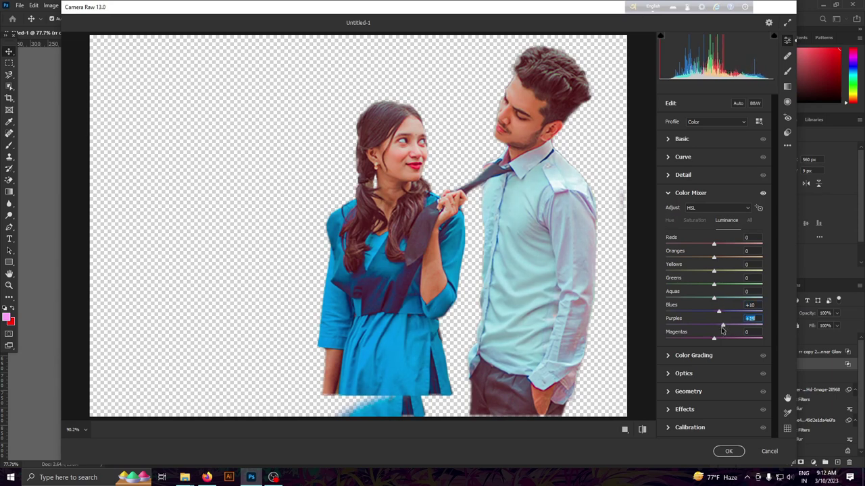
click(674, 224)
click(699, 228)
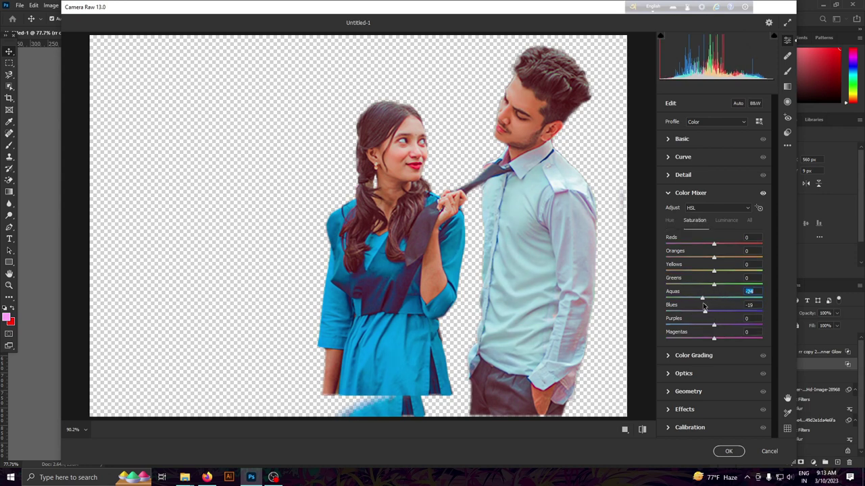
click(729, 452)
Compare the image before and after the colour change, then fit it in the window.
scroll(596, 414, down, 3)
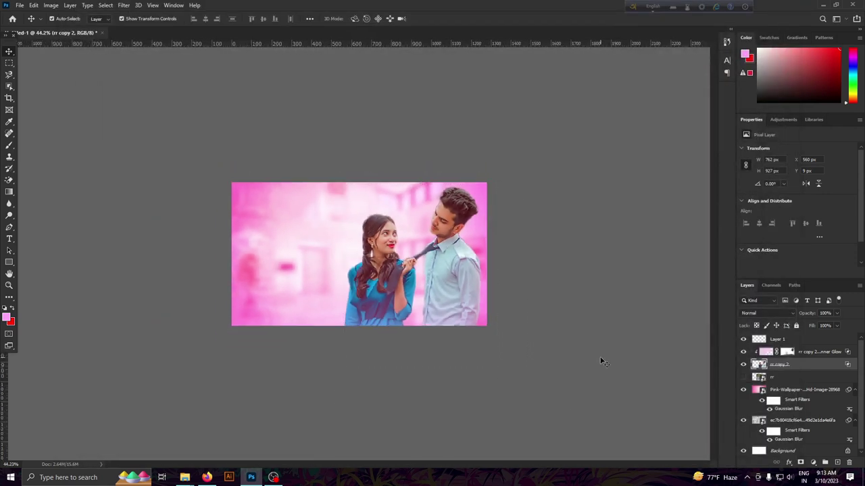
scroll(421, 414, up, 3)
scroll(424, 418, up, 1)
scroll(423, 418, down, 1)
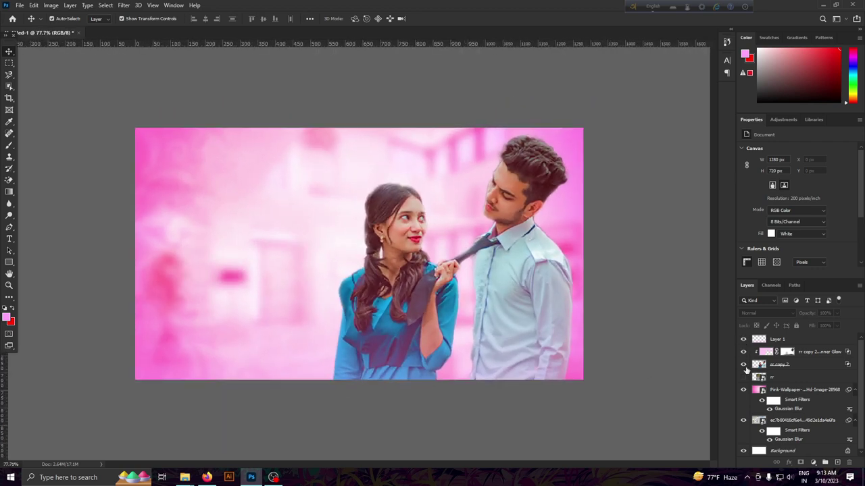
click(33, 4)
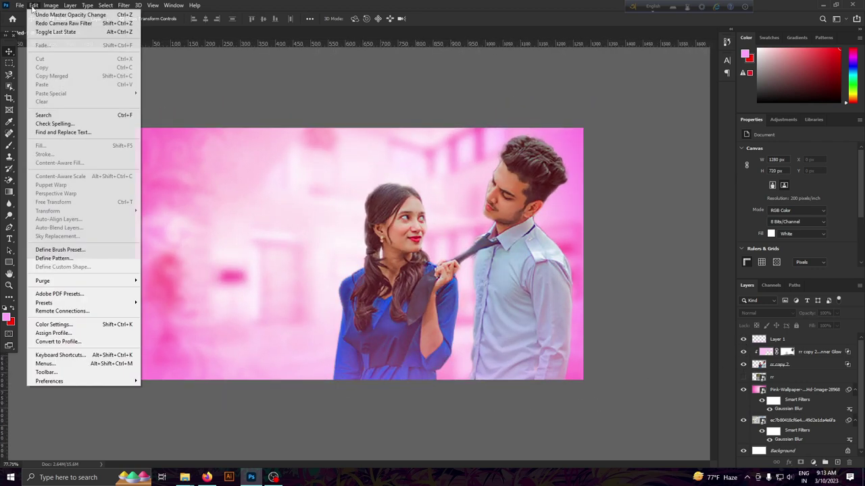
click(60, 12)
scroll(299, 381, down, 2)
key(ctrl+0)
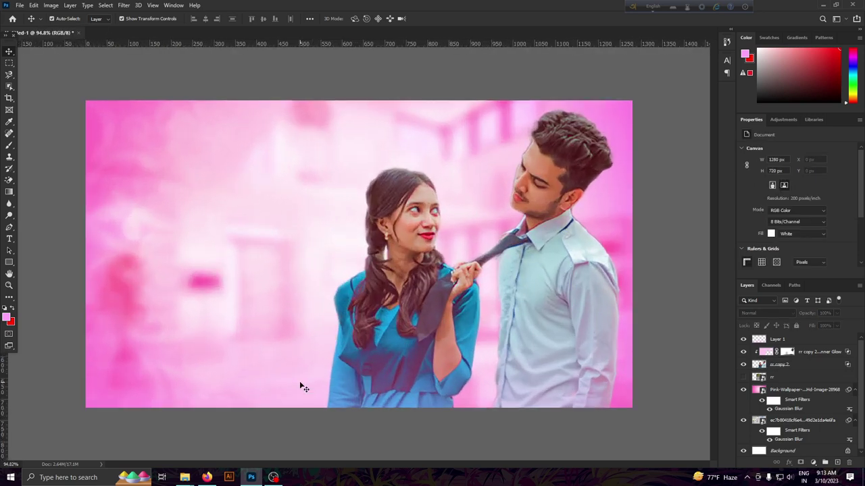
Toggle the Pink-Wallpaper background's visibility on and off to compare the composite.
scroll(300, 382, down, 5)
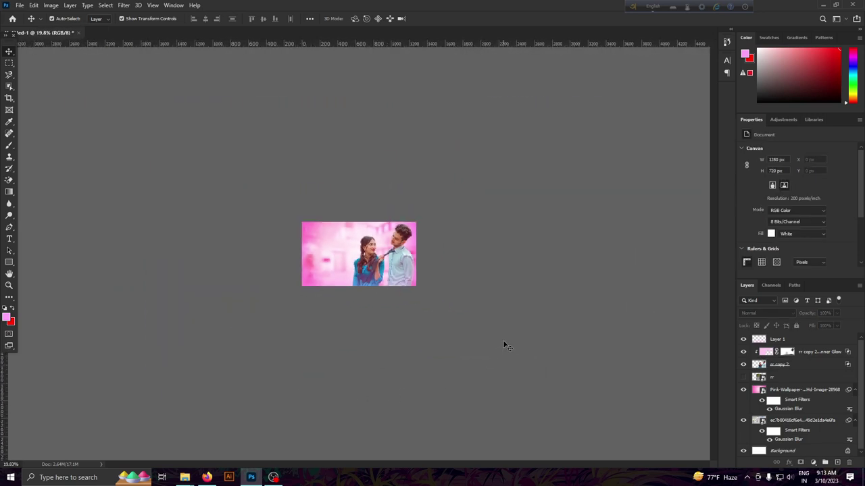
scroll(503, 345, up, 4)
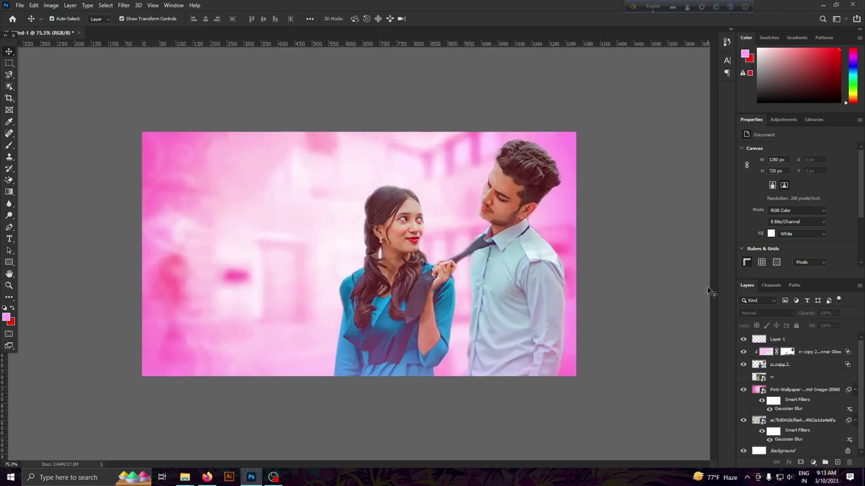
scroll(470, 359, down, 2)
scroll(442, 406, up, 2)
scroll(311, 396, down, 2)
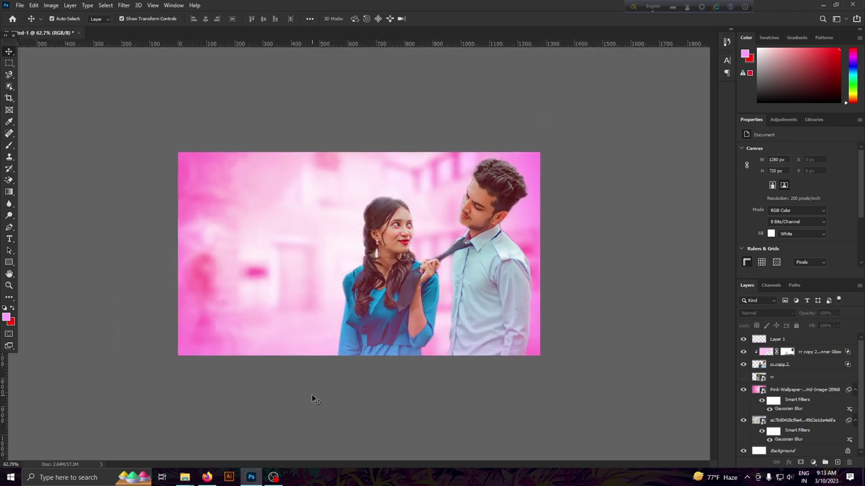
scroll(311, 394, down, 1)
click(352, 406)
click(353, 406)
click(743, 390)
click(743, 390)
click(743, 390)
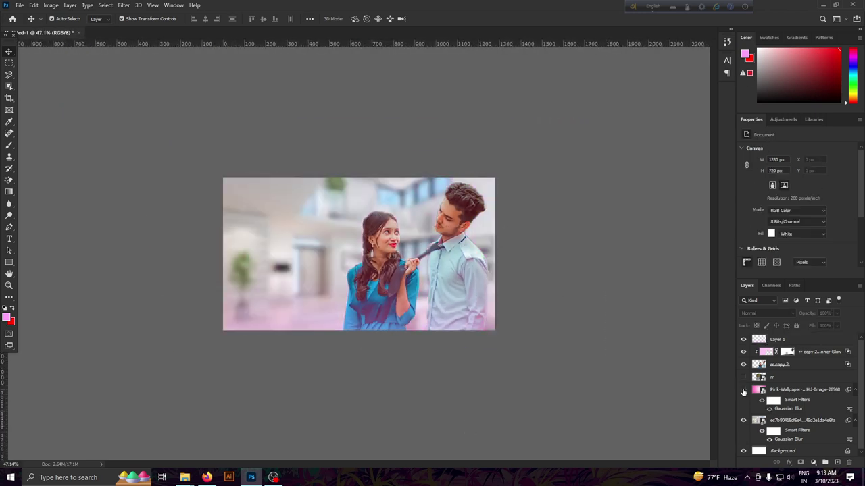
click(743, 389)
click(743, 390)
click(743, 390)
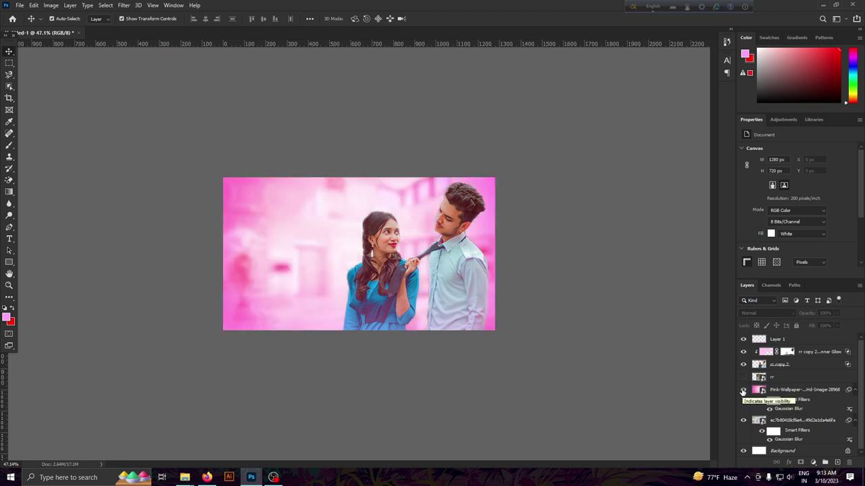
Hide the Pink-Wallpaper background layer.
scroll(512, 400, down, 2)
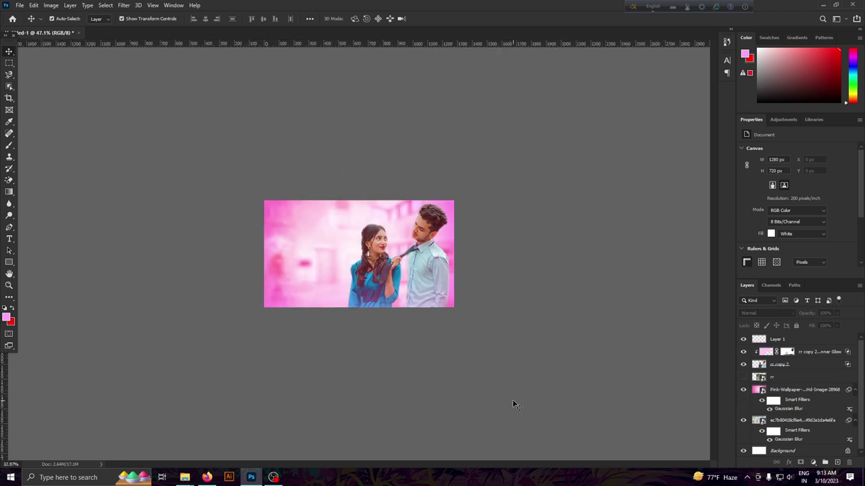
scroll(512, 399, down, 3)
scroll(509, 399, up, 4)
scroll(509, 399, up, 1)
click(743, 390)
mouse_move(184, 478)
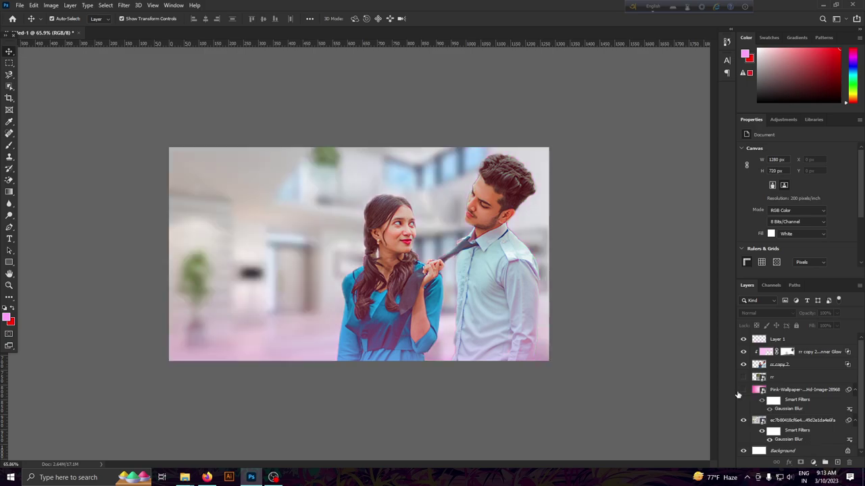
scroll(431, 419, down, 1)
Drag light-blue-blur-template-vector.jpg from Downloads into Photoshop, opening it in Camera Raw.
click(234, 432)
click(533, 389)
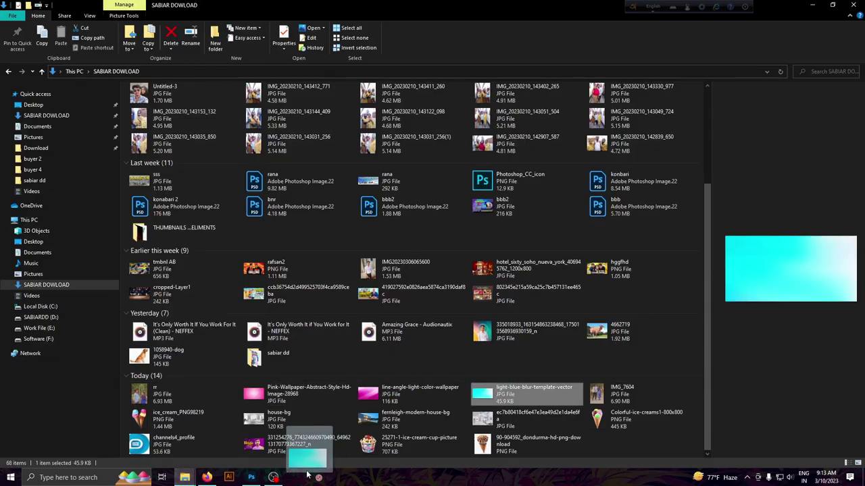
click(315, 454)
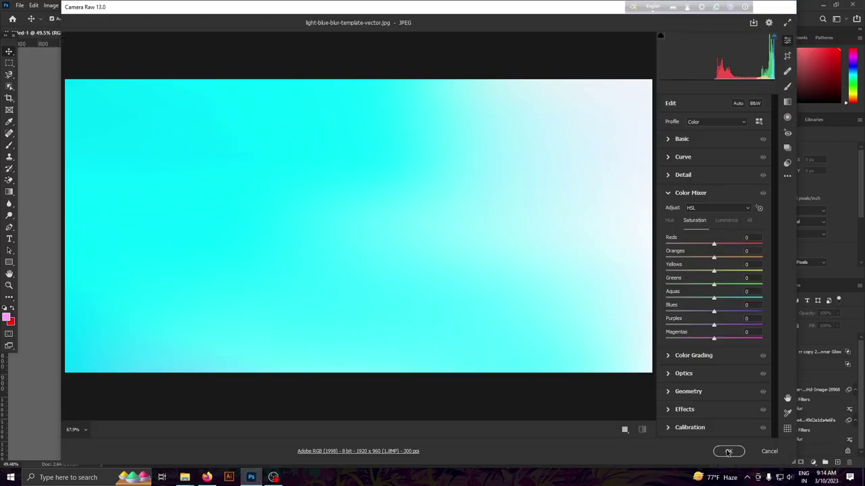
Place the cyan blur image scaled to cover the canvas, with its layer below the couple.
click(727, 448)
drag(518, 189, 475, 216)
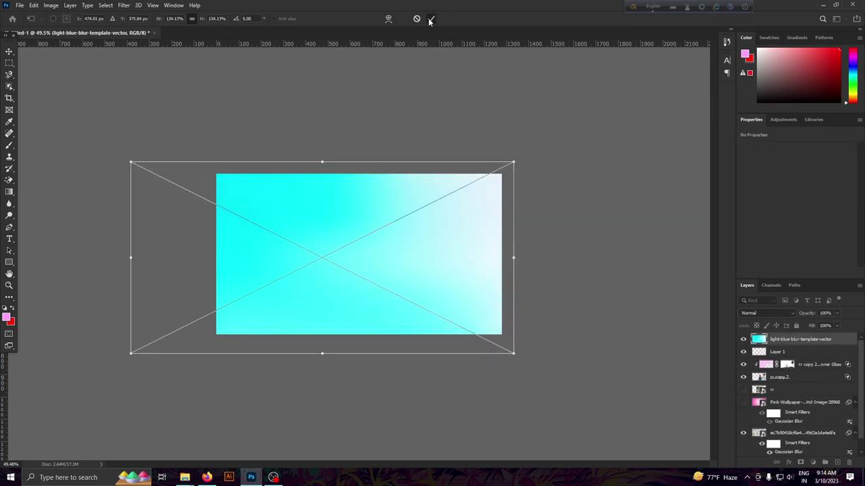
click(430, 19)
drag(790, 340, 794, 391)
Set the cyan background layer to Hard Light blending at 80% opacity.
click(769, 314)
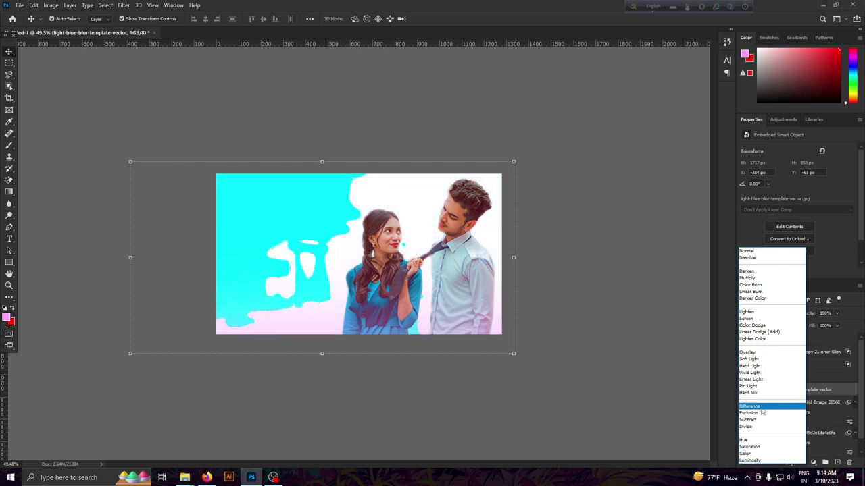
click(778, 366)
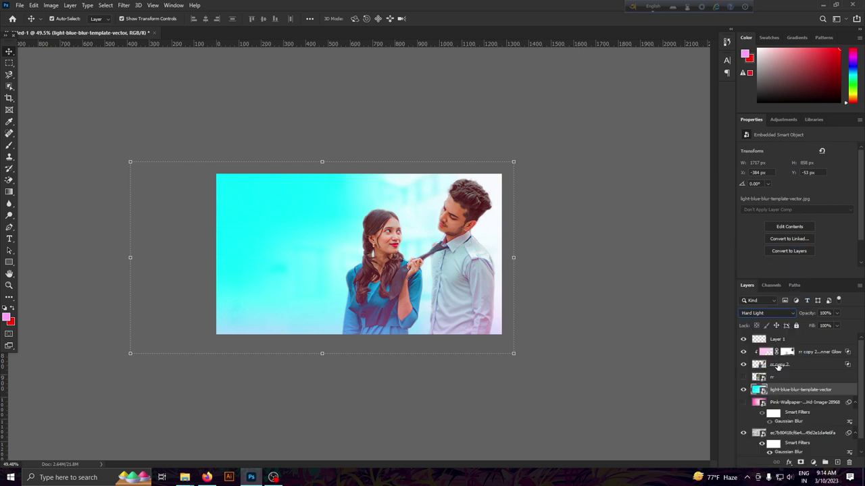
scroll(631, 409, up, 2)
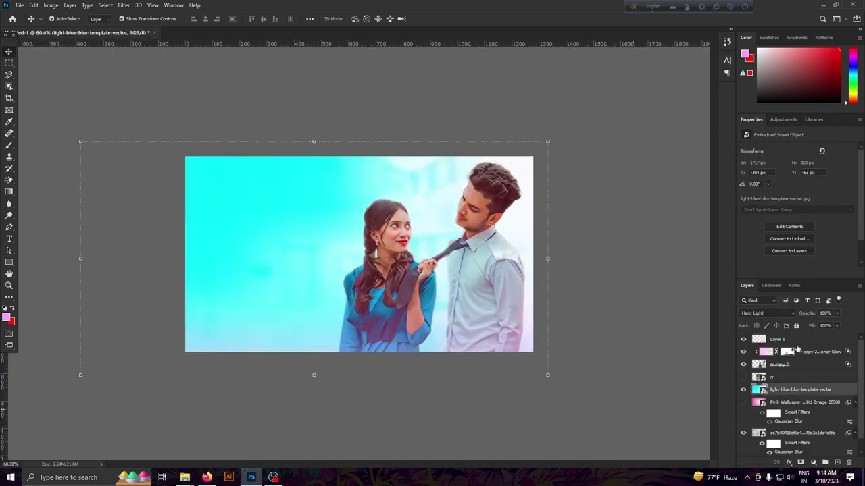
click(822, 325)
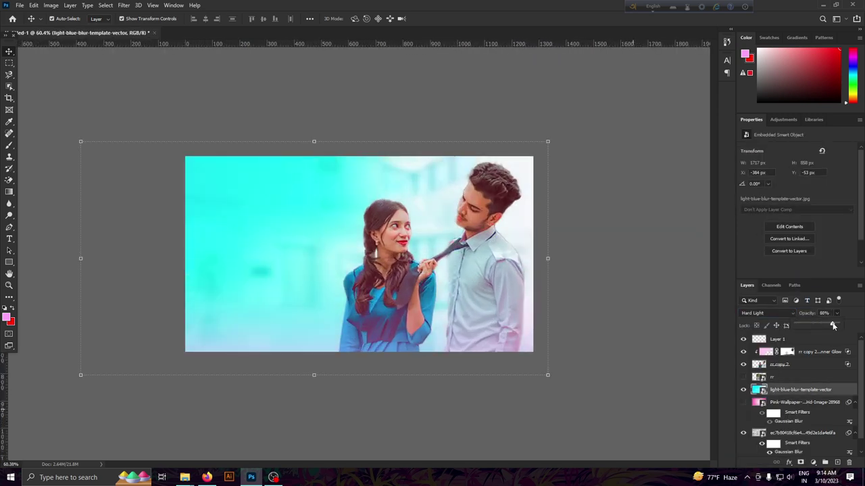
click(638, 381)
scroll(638, 381, down, 3)
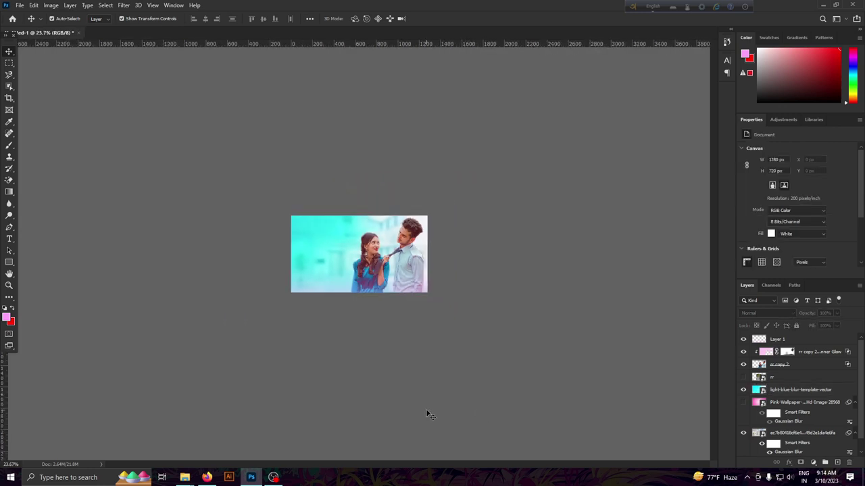
scroll(427, 410, up, 4)
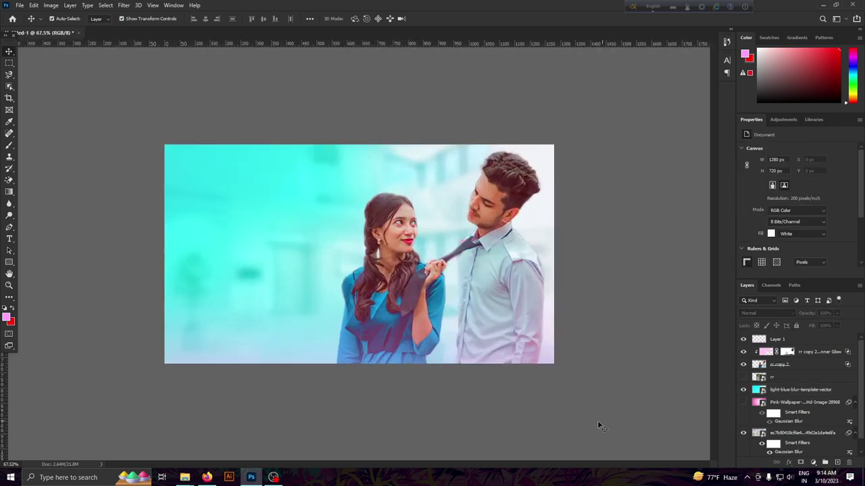
scroll(570, 423, down, 1)
scroll(569, 422, up, 2)
click(374, 390)
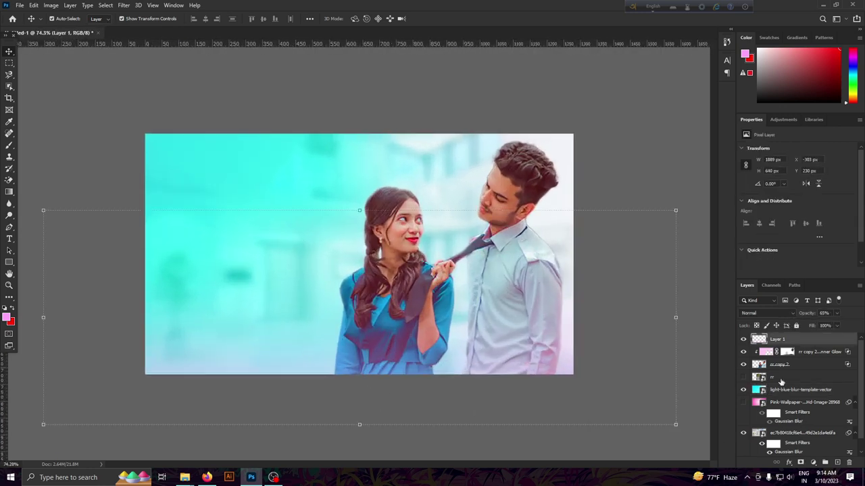
Hide Layer 1, add a new empty layer, and set the foreground colour to light cyan.
click(743, 339)
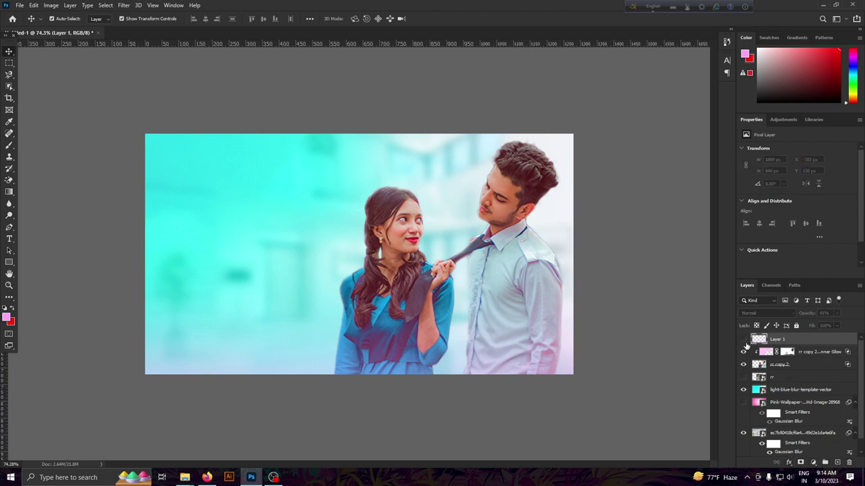
click(837, 462)
click(6, 318)
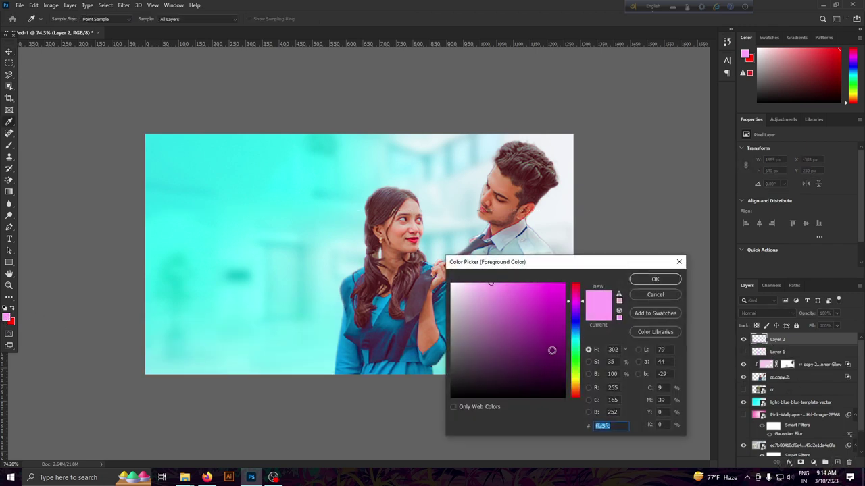
click(575, 337)
click(502, 284)
key(Return)
Paint a soft cyan wash along the image's bottom with a large brush.
key(b)
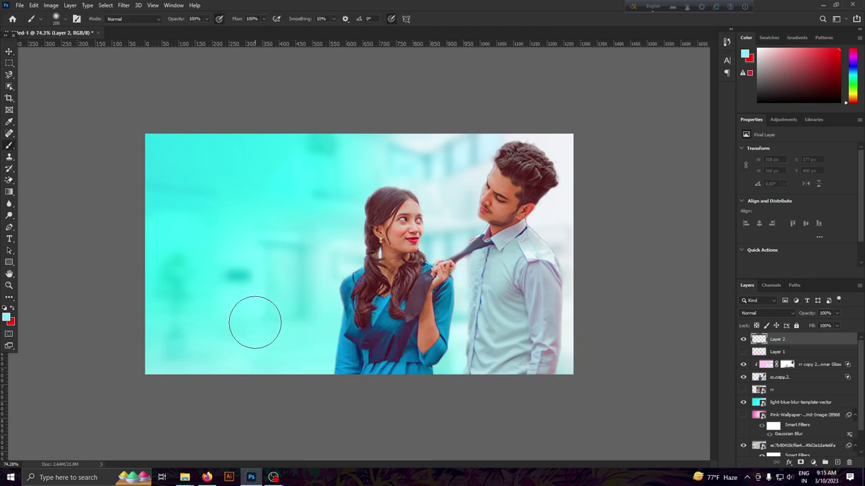
key(bracketright)
key(bracketright)
key(bracketright)
drag(357, 420, 648, 412)
scroll(649, 412, down, 2)
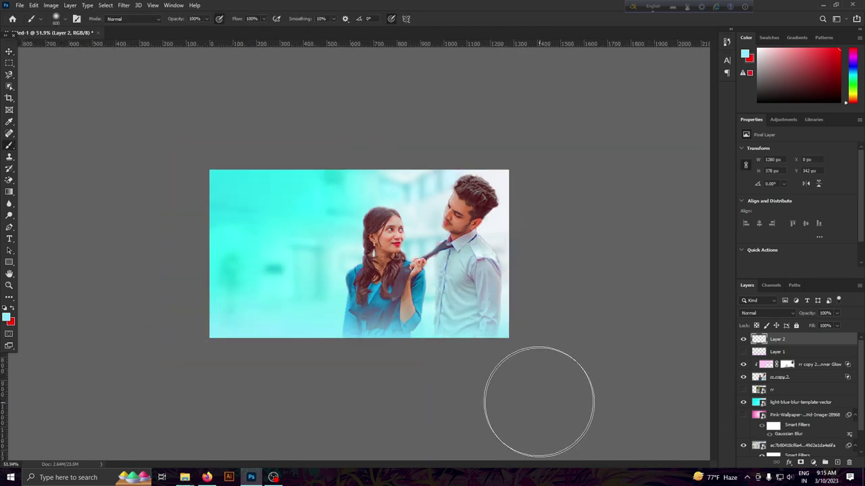
key(ctrl+z)
drag(271, 374, 573, 381)
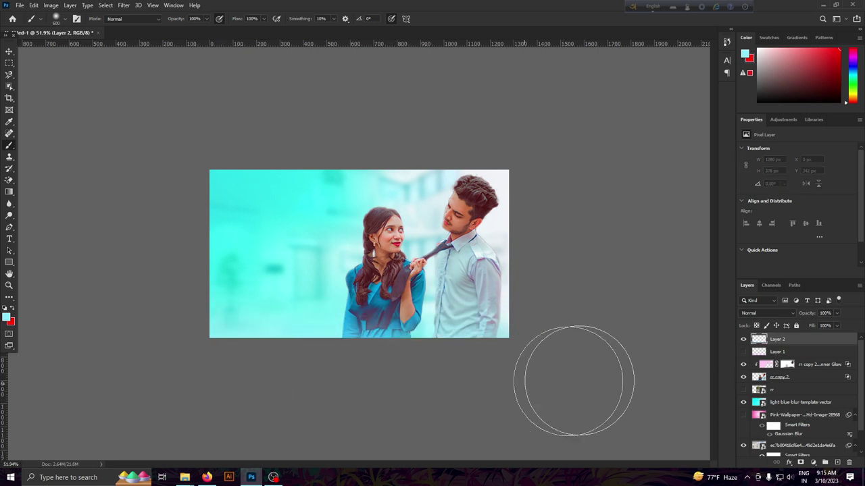
drag(208, 396, 345, 383)
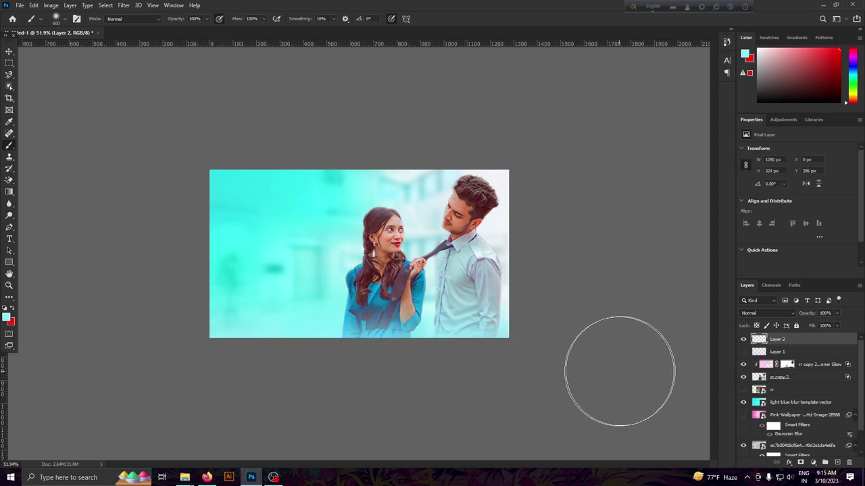
Keep the cyan wash layer in Normal blending and lower its opacity to 89%.
scroll(618, 367, up, 1)
click(10, 52)
scroll(702, 411, down, 2)
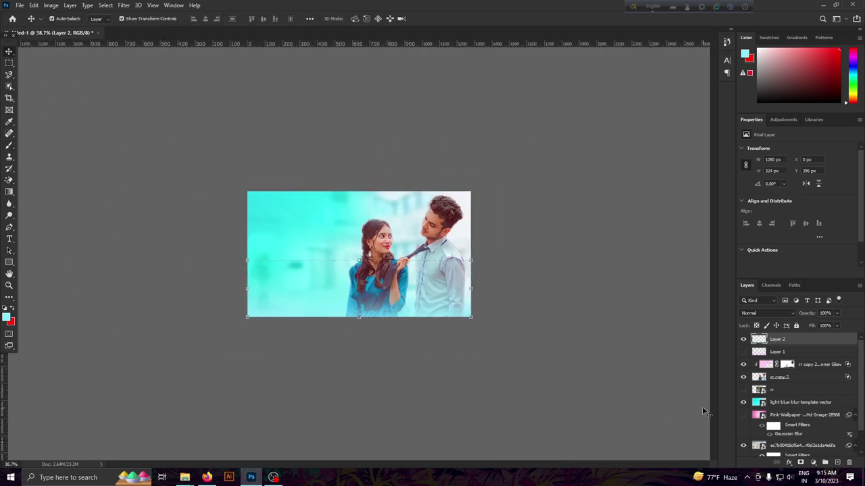
click(787, 315)
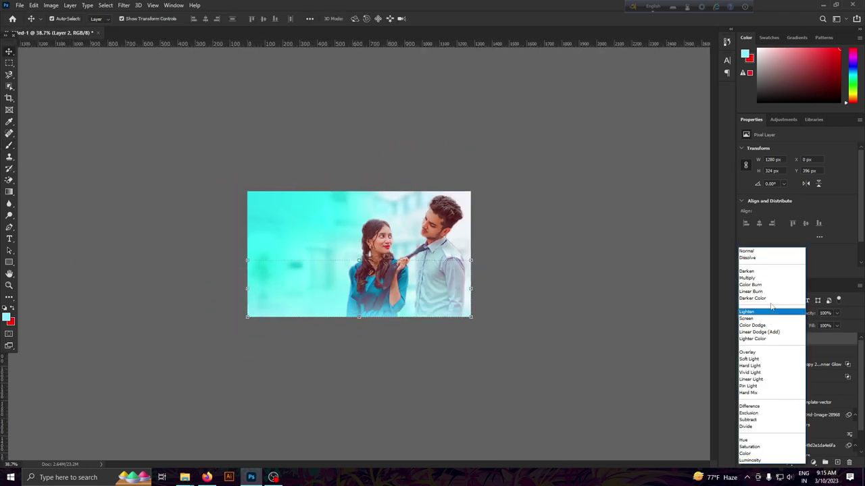
key(Escape)
click(836, 313)
drag(837, 325, 831, 326)
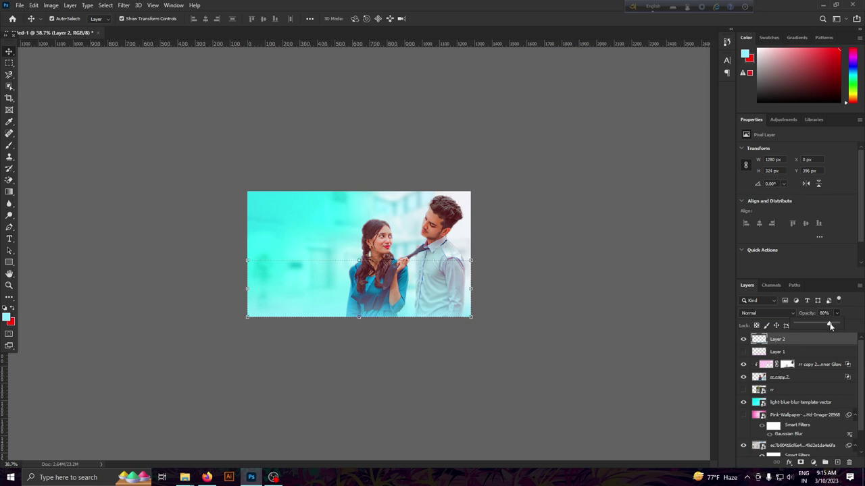
click(654, 378)
Review the cyan wash result, reselecting Layer 2 and then clearing the selection.
scroll(519, 414, up, 1)
scroll(519, 414, up, 1)
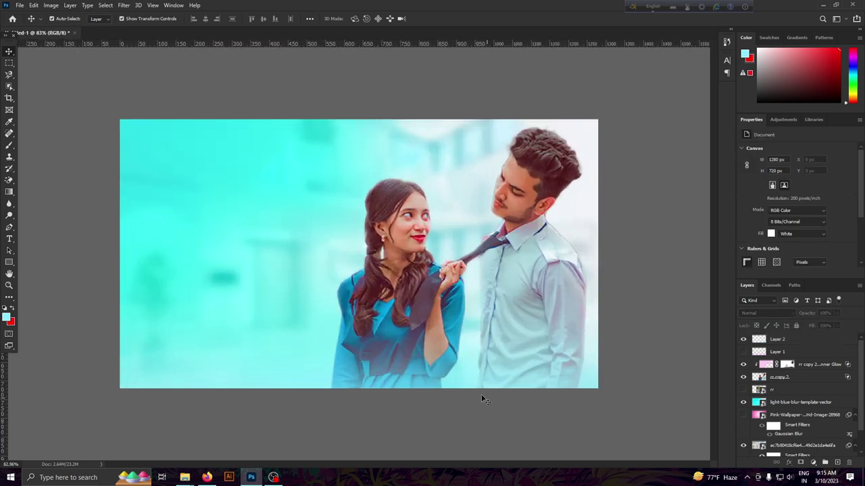
scroll(483, 398, up, 1)
scroll(510, 385, down, 1)
scroll(342, 403, down, 1)
scroll(342, 403, up, 2)
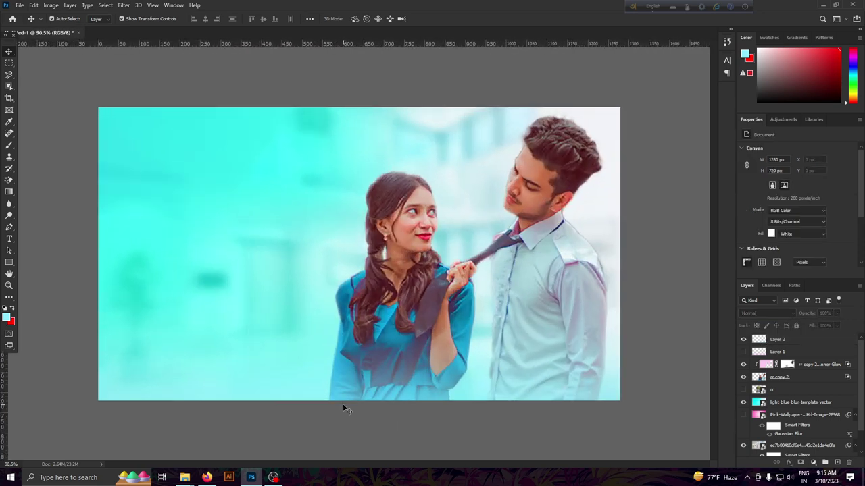
scroll(342, 403, down, 1)
click(552, 373)
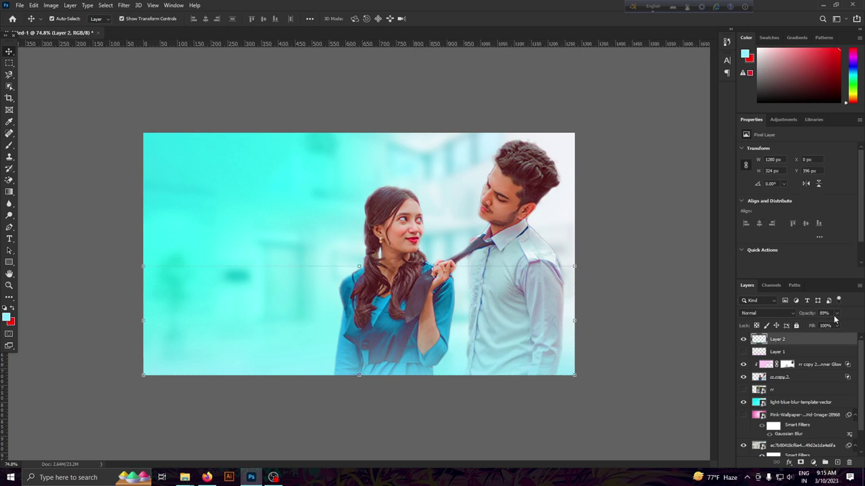
click(601, 417)
scroll(439, 399, down, 2)
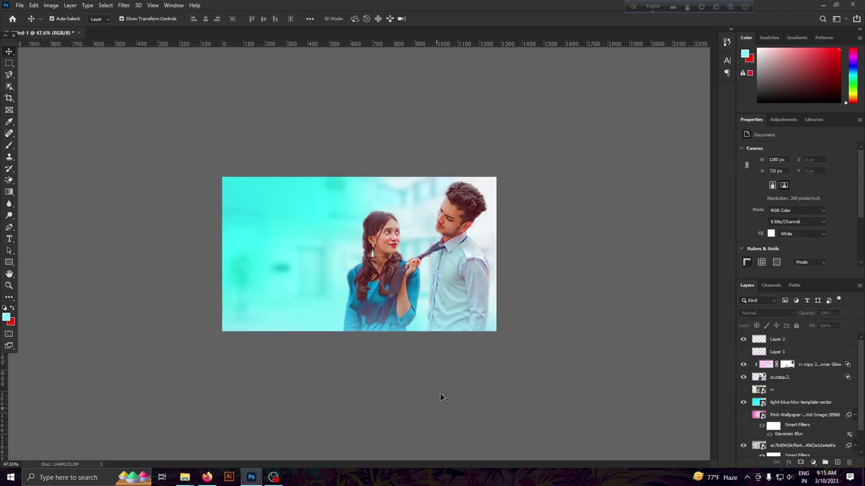
Give the rr copy 2 couple layer an Inner Glow in light cyan (#68fffa).
click(777, 365)
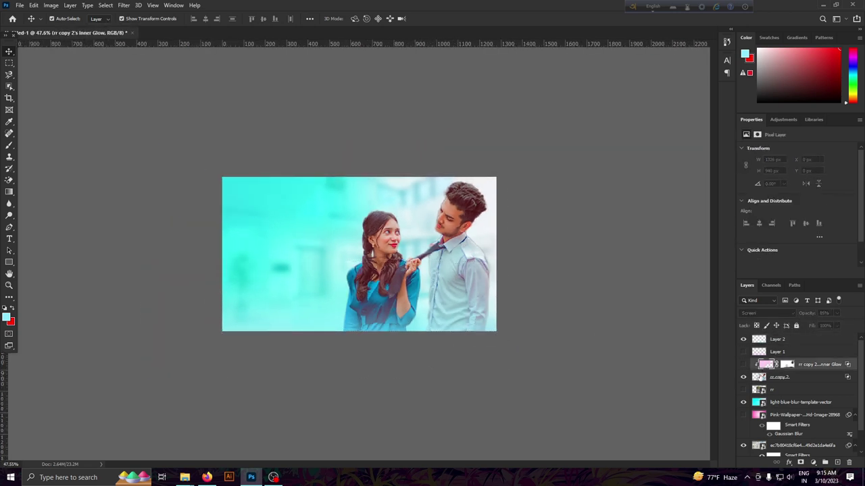
click(777, 377)
click(789, 463)
click(798, 412)
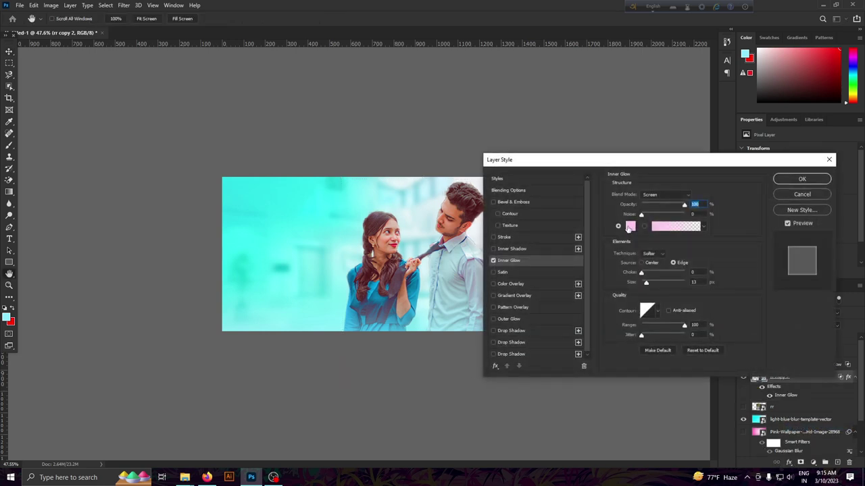
click(630, 226)
click(579, 345)
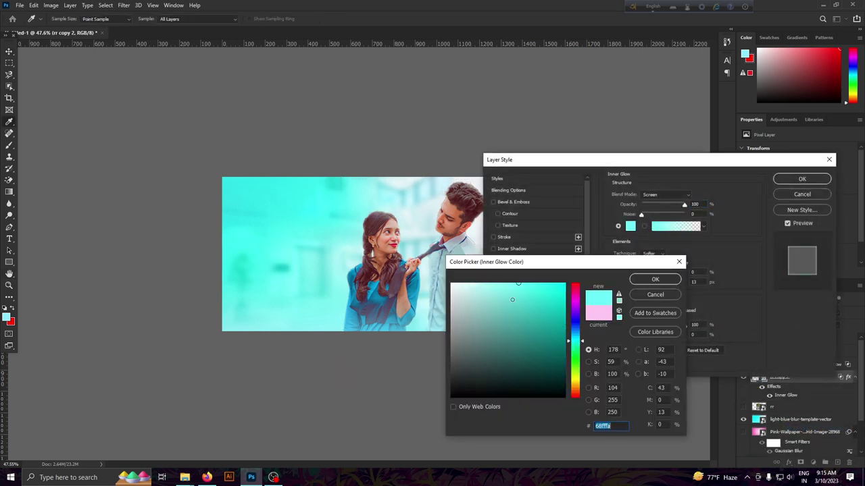
click(654, 279)
click(789, 181)
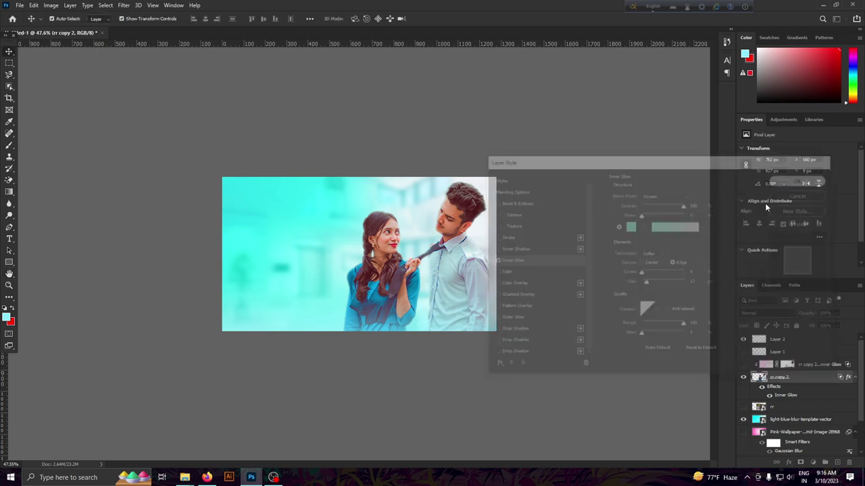
scroll(380, 415, up, 3)
scroll(381, 414, up, 1)
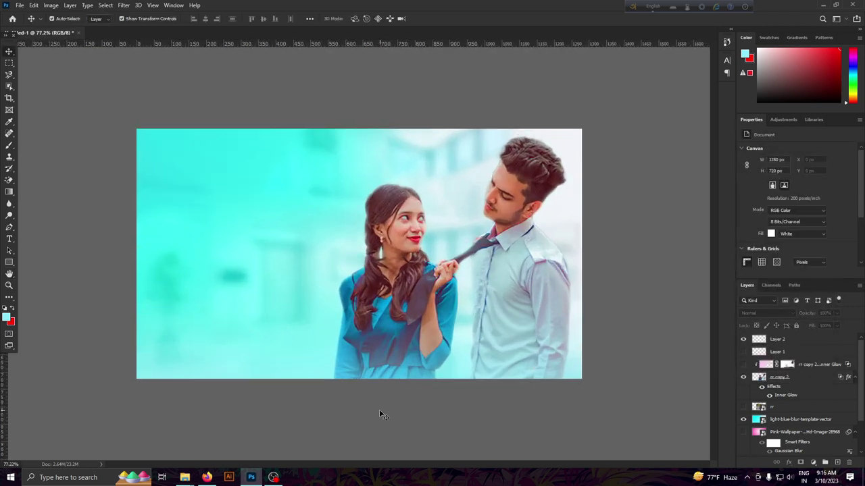
scroll(280, 421, down, 1)
scroll(280, 419, up, 1)
click(206, 478)
key(ctrl+shift+Tab)
mouse_move(721, 394)
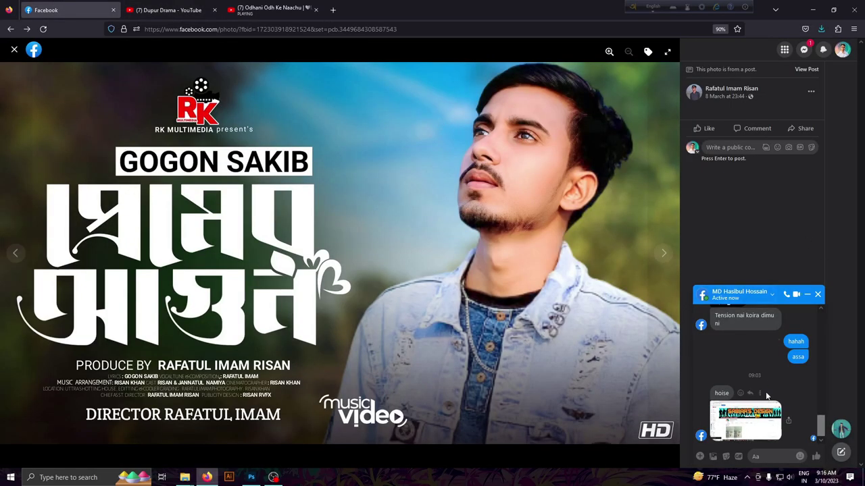
click(803, 49)
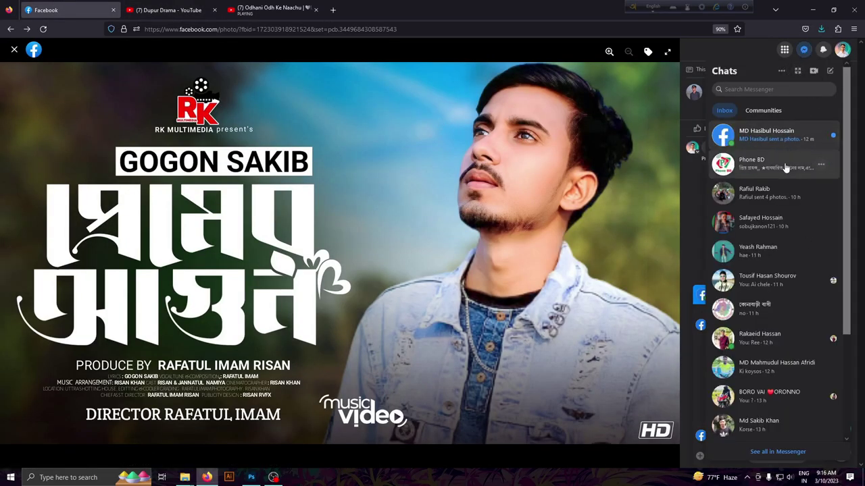
click(745, 252)
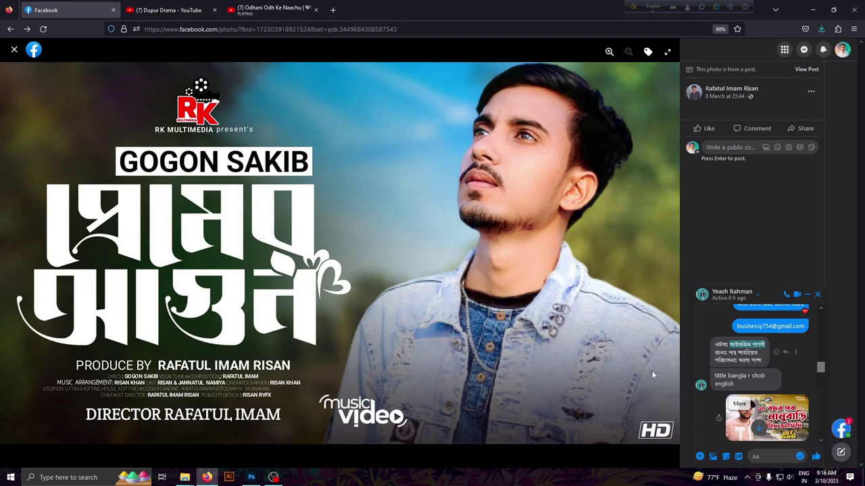
click(251, 477)
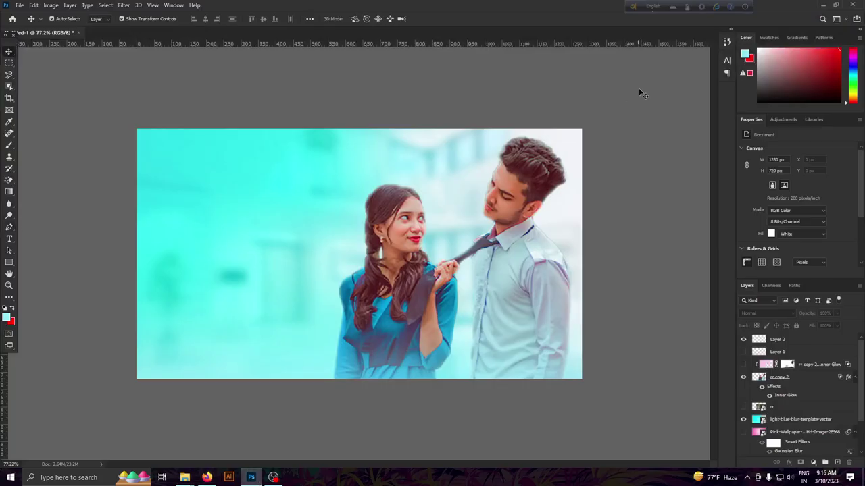
Switch input to Bangla and paste the Bangla title into a new text layer.
key(F12)
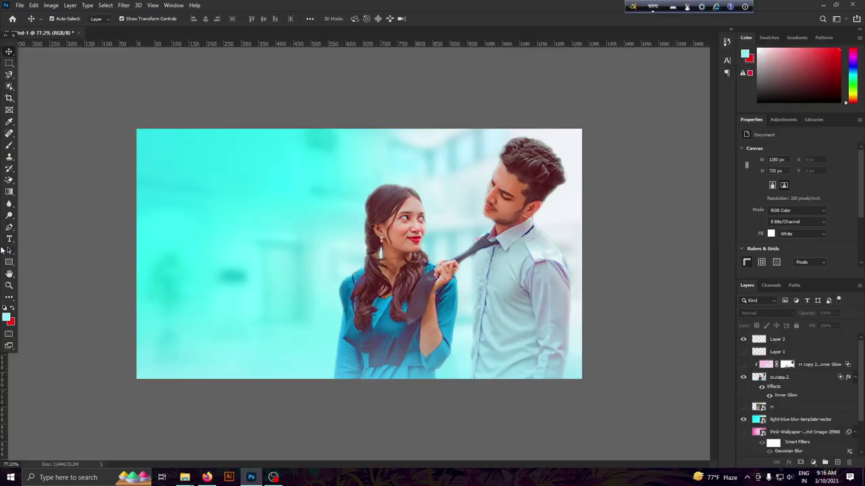
key(t)
click(173, 240)
key(ctrl+v)
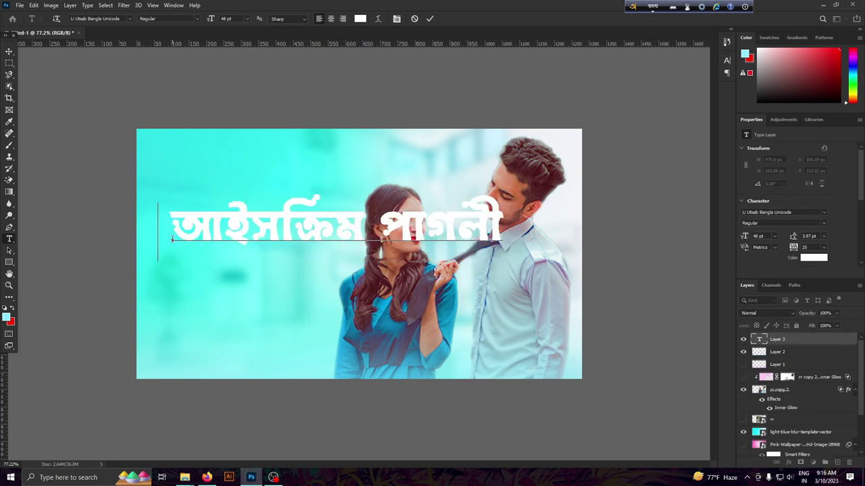
click(9, 51)
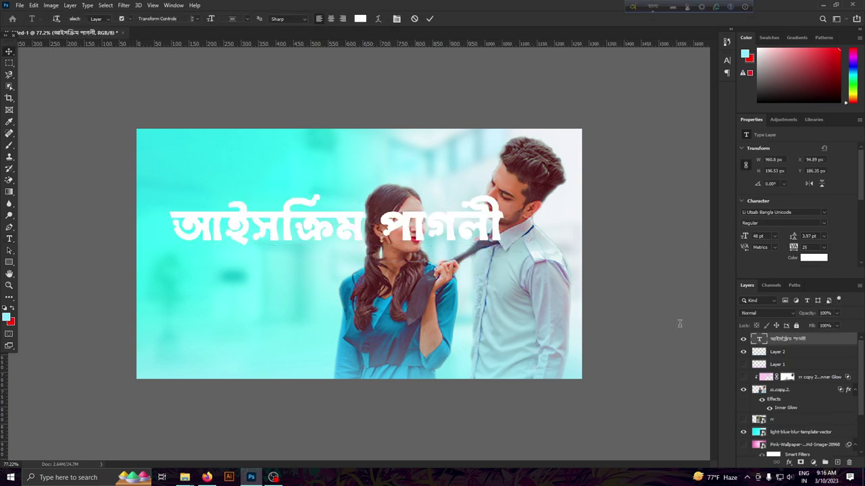
Trim the title to আইসক্রিম and move it to the image's upper left.
double_click(759, 339)
click(504, 228)
key(BackSpace)
key(BackSpace)
key(BackSpace)
key(BackSpace)
key(BackSpace)
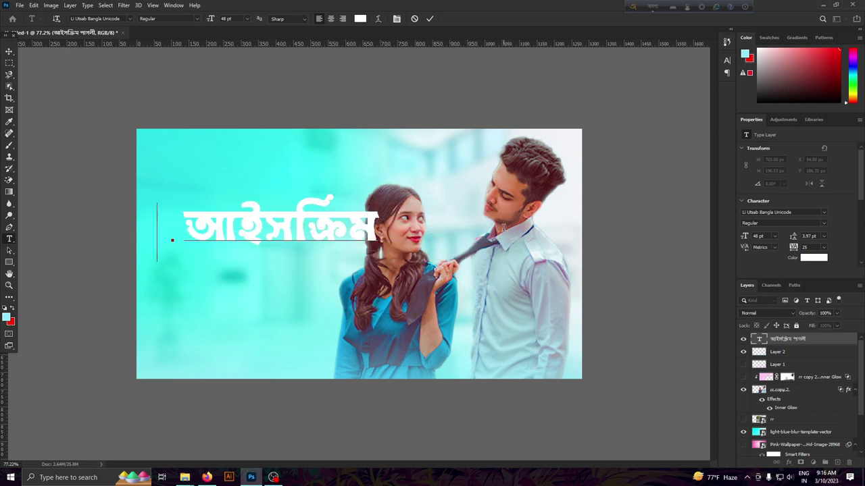
key(BackSpace)
click(430, 18)
drag(323, 221, 299, 221)
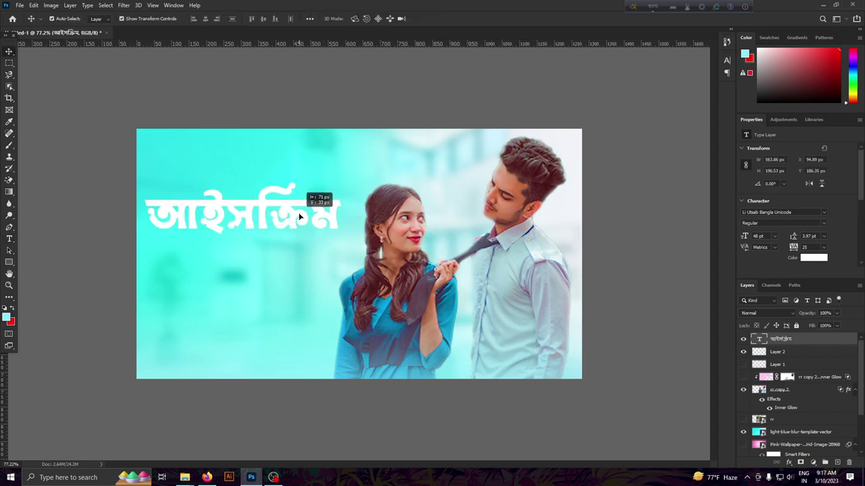
scroll(261, 311, up, 2)
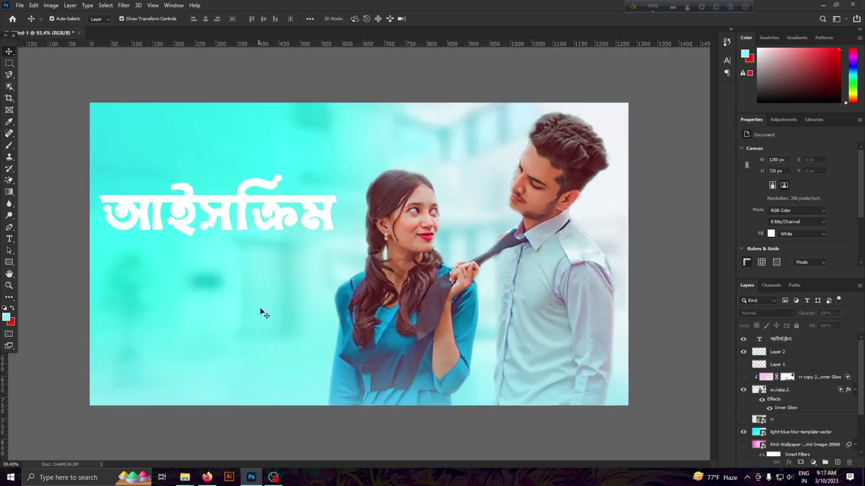
scroll(283, 212, down, 3)
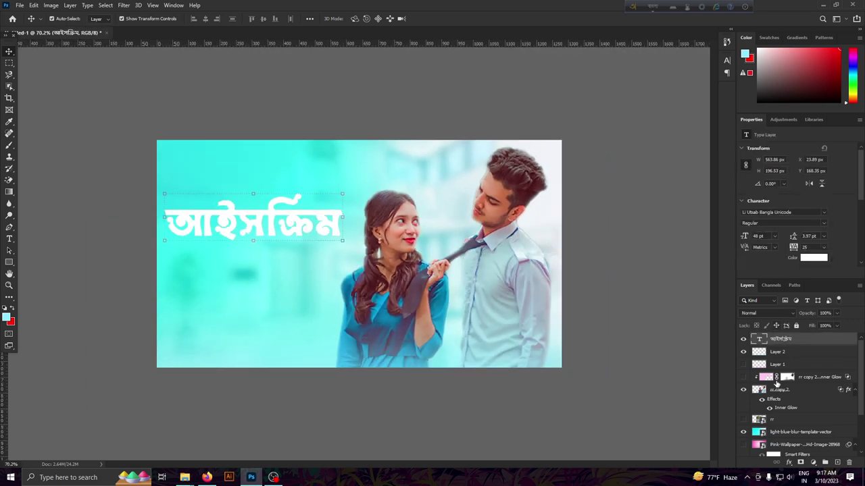
Add a Gradient Overlay to the title and try magenta, pink, purple and orange presets.
click(788, 463)
click(811, 435)
click(691, 215)
scroll(659, 247, down, 2)
scroll(625, 263, down, 1)
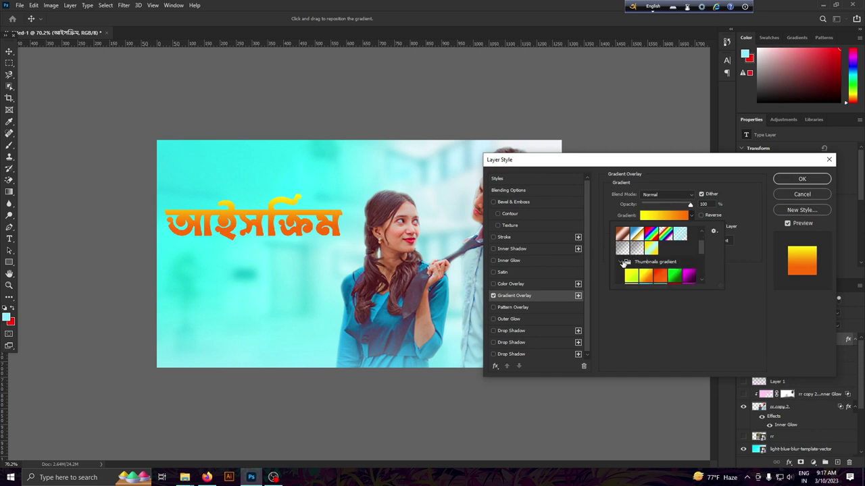
scroll(647, 278, down, 2)
scroll(664, 269, down, 2)
click(687, 255)
scroll(682, 254, down, 1)
scroll(679, 252, down, 1)
click(688, 262)
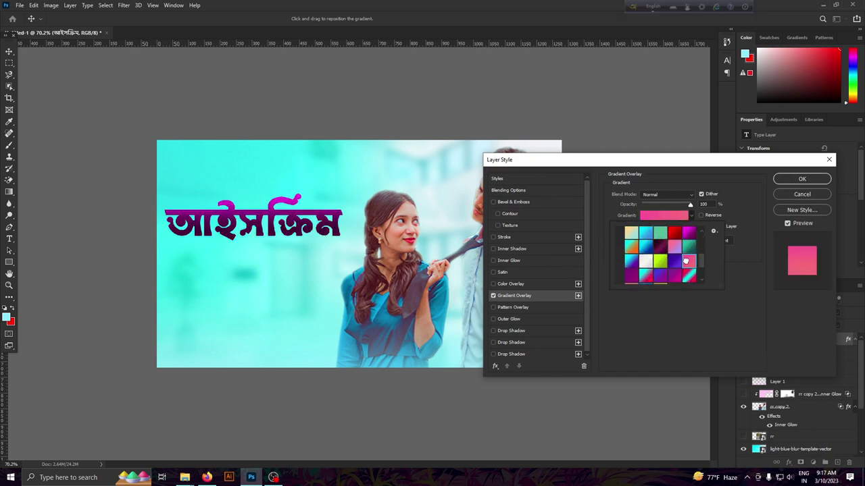
click(674, 275)
click(674, 249)
scroll(669, 253, down, 1)
scroll(662, 260, down, 1)
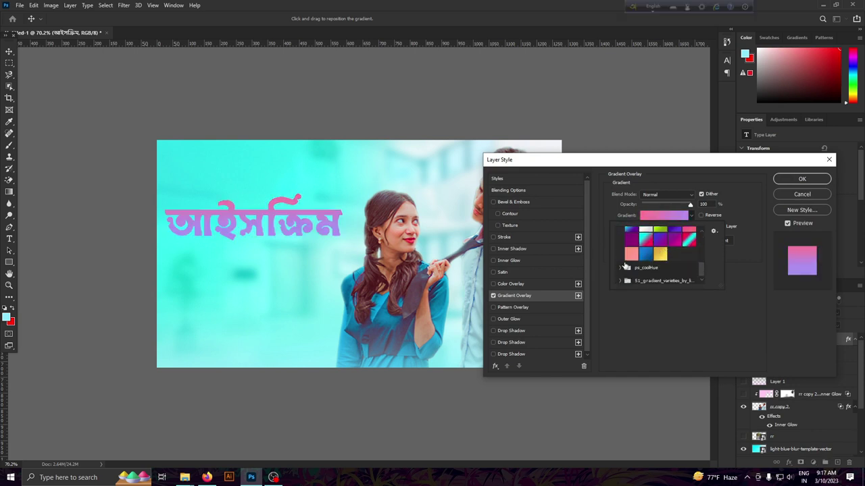
scroll(655, 267, down, 1)
scroll(651, 273, down, 2)
scroll(651, 273, down, 2)
click(689, 249)
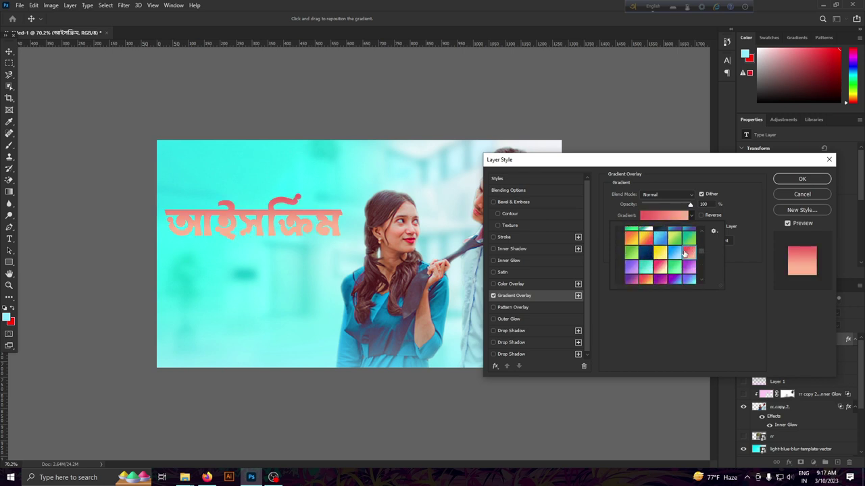
click(685, 255)
click(659, 267)
scroll(659, 266, down, 1)
click(632, 274)
scroll(635, 270, down, 1)
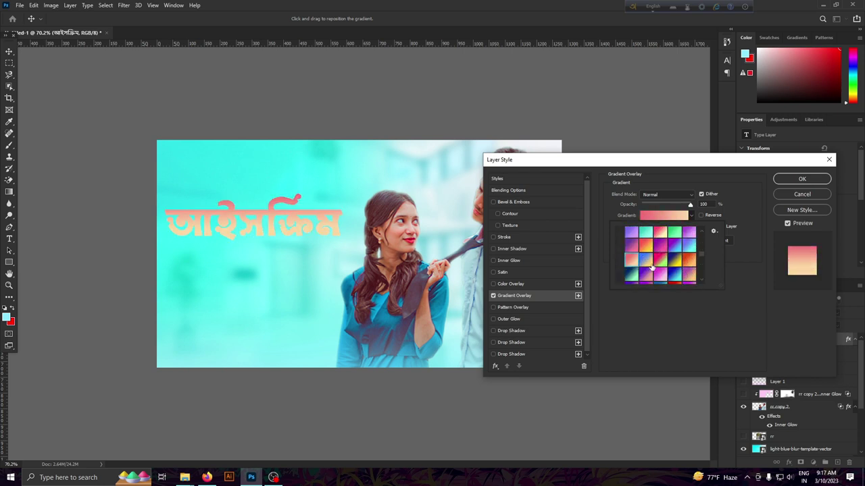
click(648, 265)
click(662, 256)
click(659, 277)
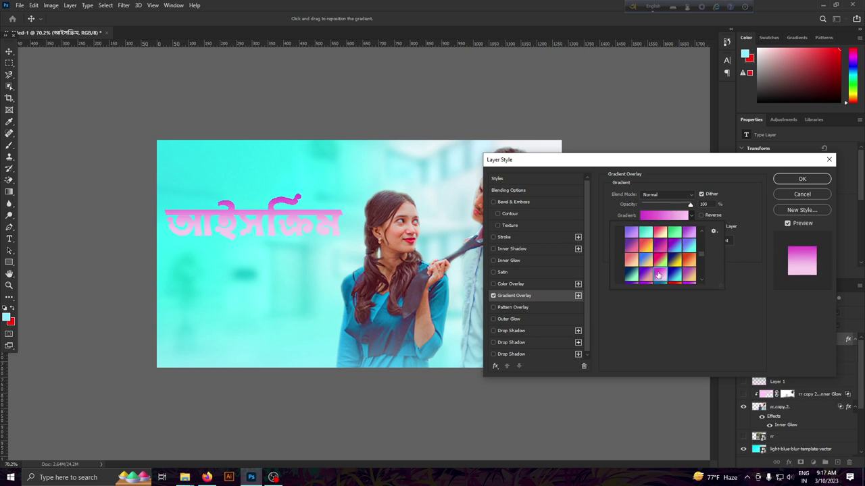
Browse more gradient presets and settle on the magenta-pink one.
scroll(659, 271, down, 1)
click(658, 267)
click(657, 263)
scroll(656, 260, down, 1)
click(657, 262)
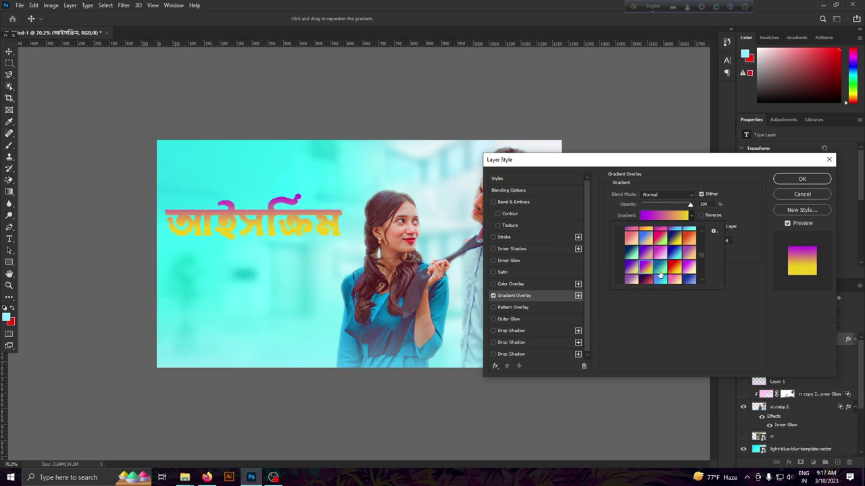
click(658, 264)
scroll(658, 267, down, 1)
click(658, 269)
scroll(659, 272, down, 1)
click(658, 273)
scroll(657, 273, down, 1)
click(655, 271)
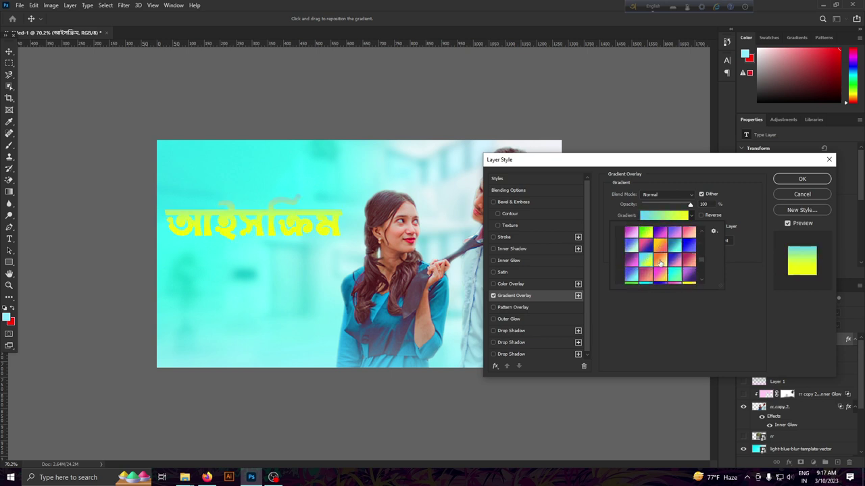
click(653, 271)
scroll(652, 269, down, 1)
click(649, 267)
click(647, 266)
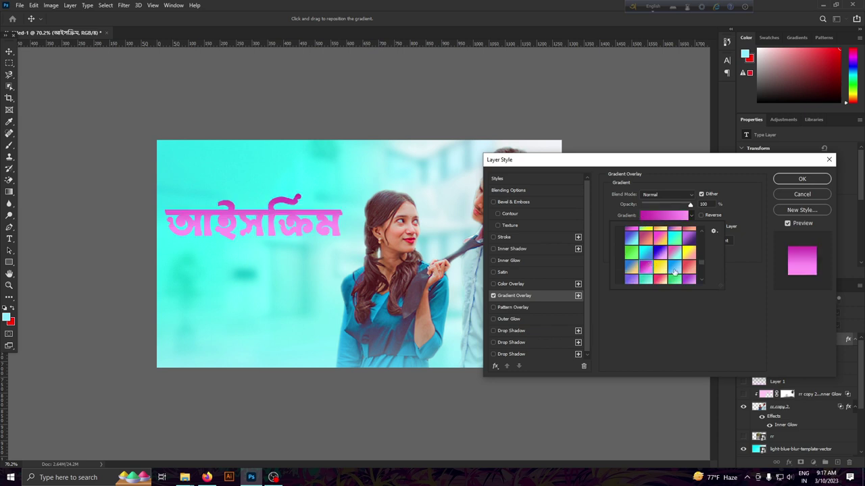
scroll(671, 261, down, 1)
click(662, 265)
click(656, 269)
scroll(652, 271, down, 1)
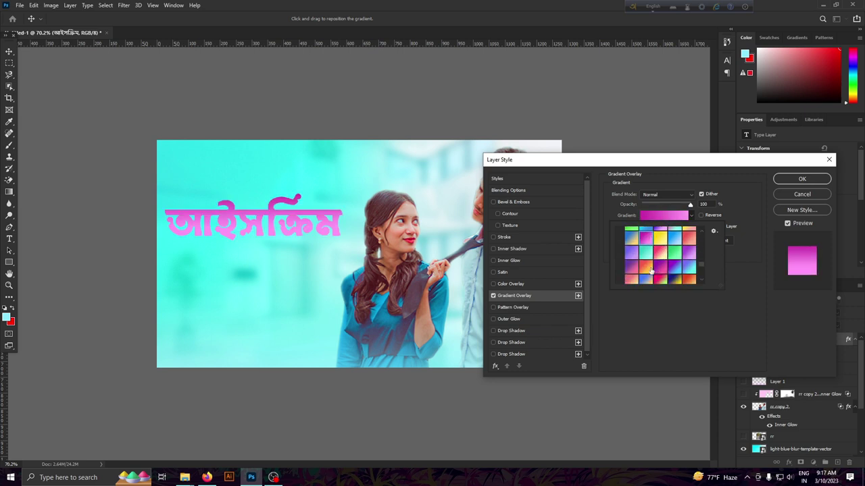
click(684, 256)
scroll(649, 244, down, 2)
click(659, 260)
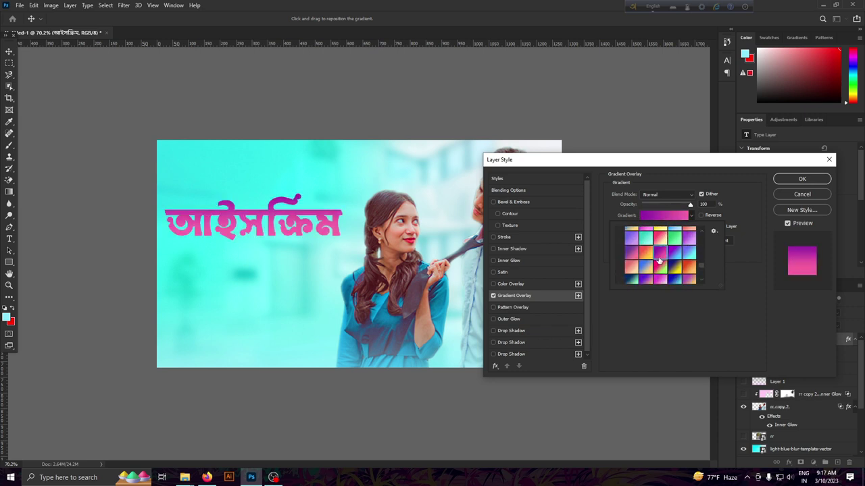
click(642, 228)
click(658, 257)
scroll(638, 268, down, 1)
click(664, 261)
scroll(664, 261, down, 1)
click(654, 273)
scroll(652, 272, down, 1)
scroll(669, 269, down, 1)
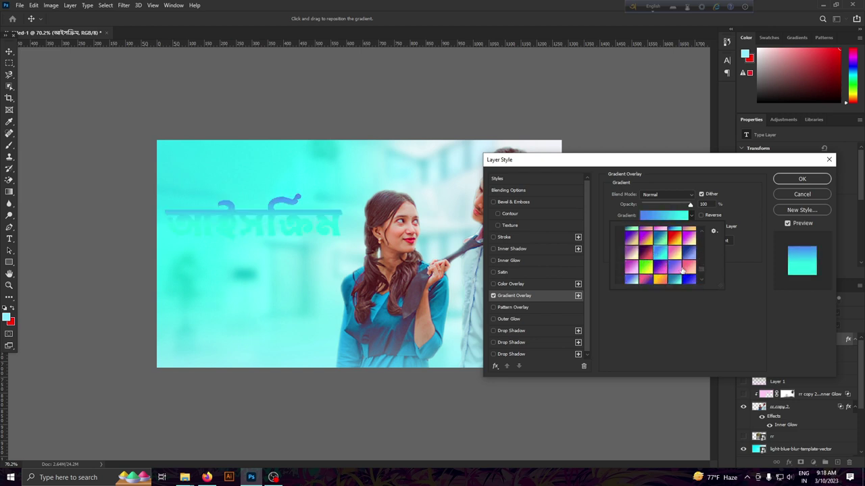
click(673, 269)
click(675, 267)
scroll(677, 266, down, 1)
scroll(650, 270, down, 1)
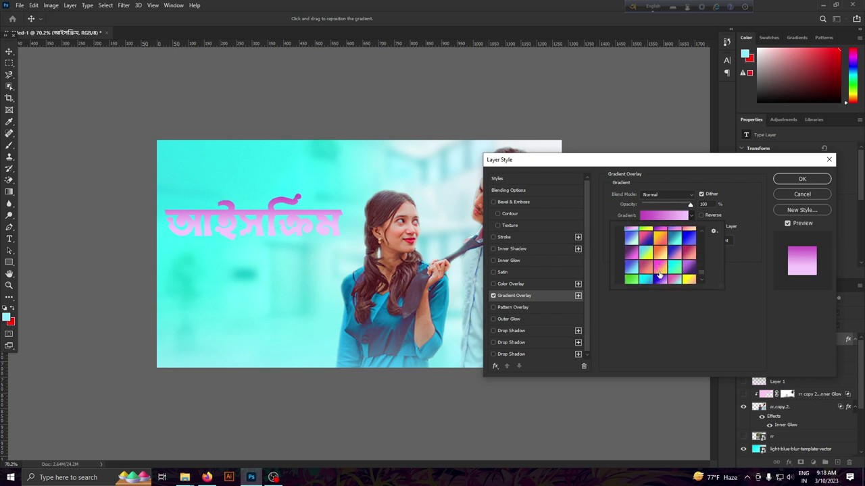
click(660, 269)
click(633, 234)
scroll(635, 243, down, 1)
click(638, 253)
scroll(641, 257, down, 1)
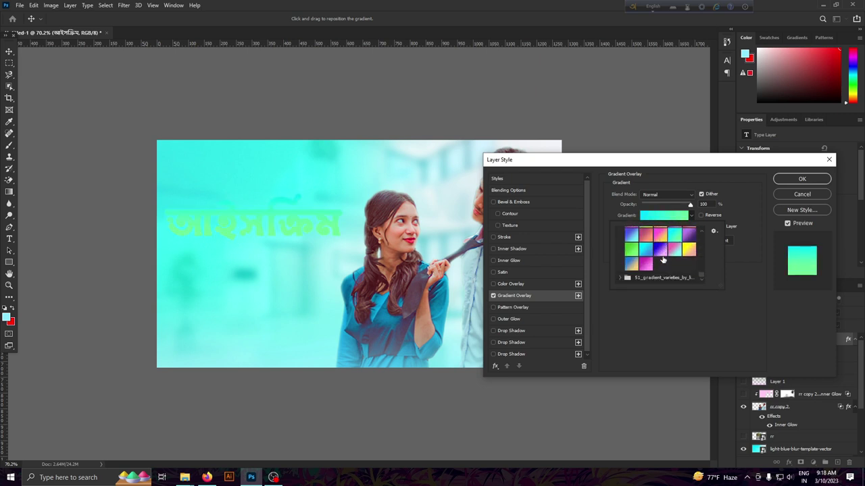
click(645, 266)
scroll(646, 271, down, 2)
scroll(647, 271, up, 1)
scroll(646, 270, up, 1)
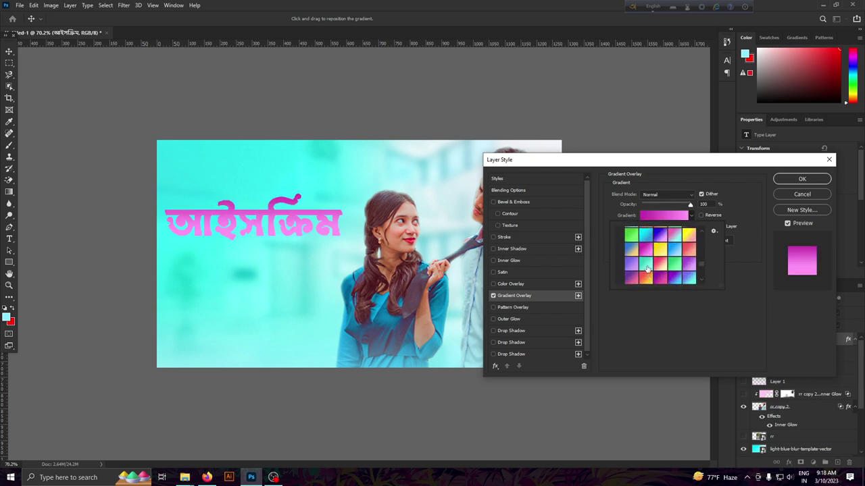
scroll(647, 270, up, 1)
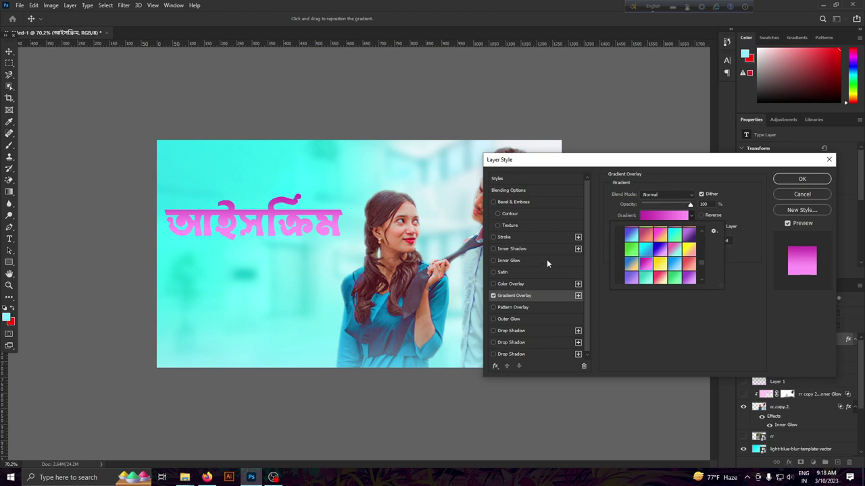
click(547, 261)
Set the Inner Glow colour to ff00fc and reduce its Range to 43.
click(630, 226)
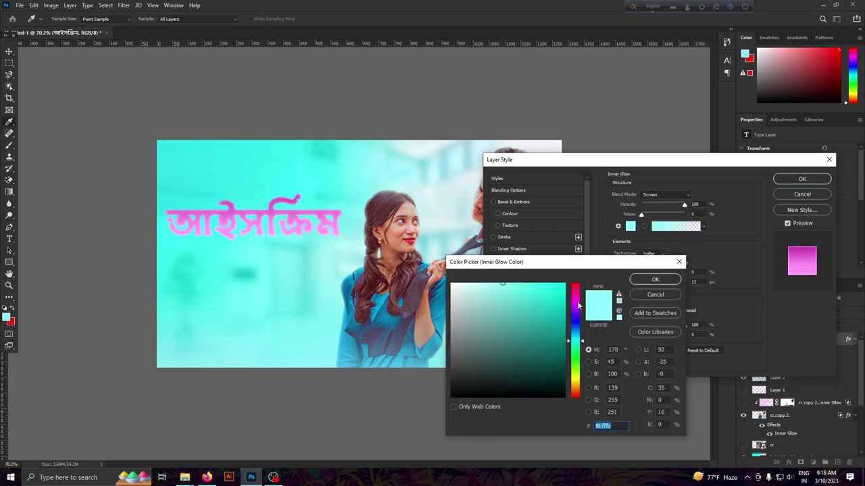
text(ff00fc)
click(655, 279)
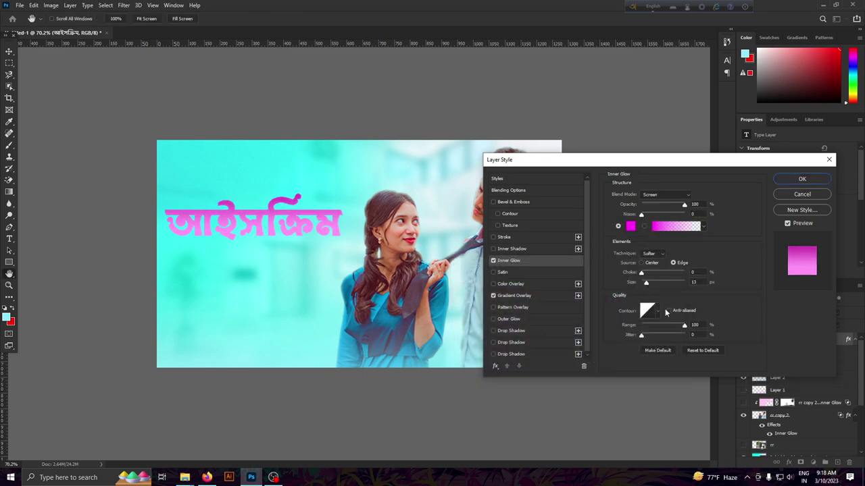
click(660, 328)
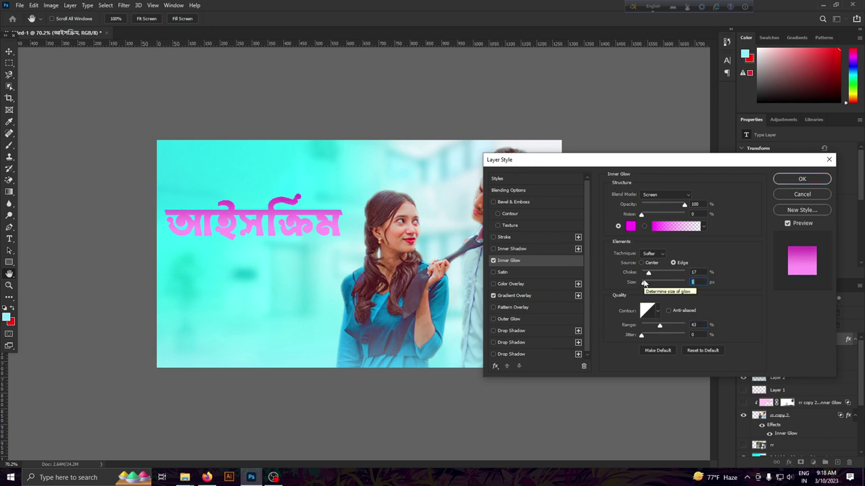
Rework the Inner Glow colour into hot pink magenta #ff00ae.
click(630, 226)
mouse_move(554, 310)
mouse_down()
mouse_move(557, 342)
mouse_move(416, 410)
mouse_up()
drag(579, 390, 583, 283)
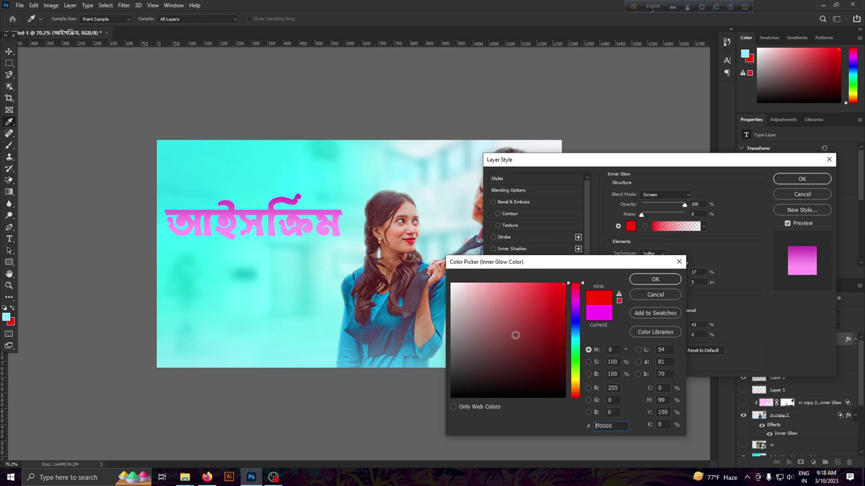
mouse_move(515, 334)
mouse_down()
mouse_move(561, 311)
mouse_move(567, 284)
mouse_up()
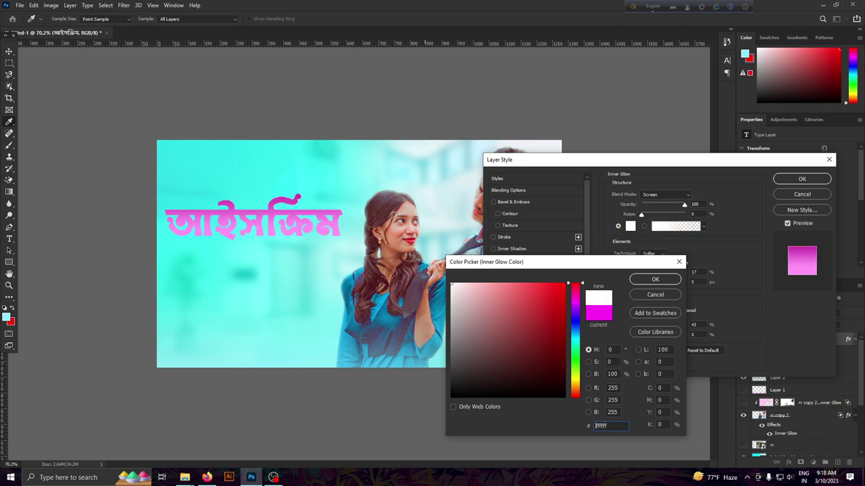
click(579, 301)
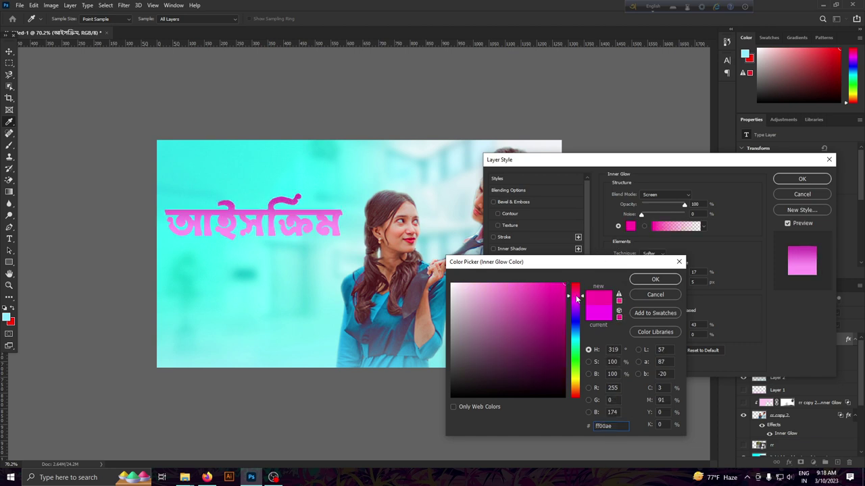
click(647, 279)
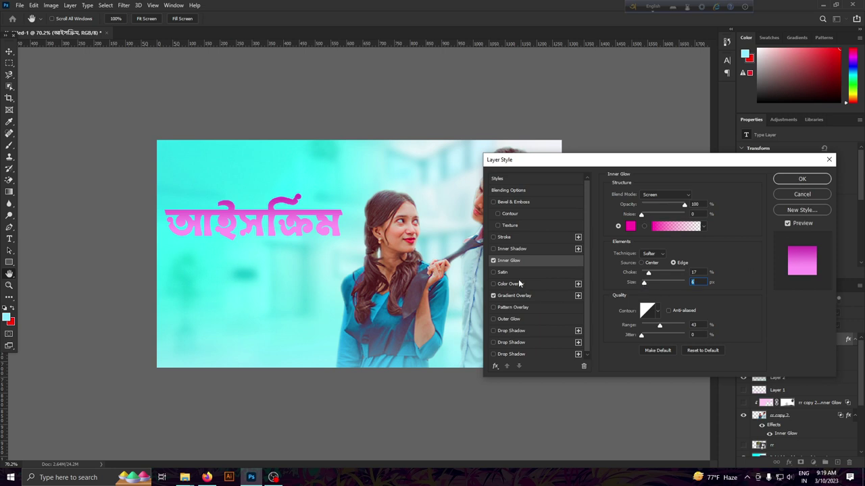
Enable a second Drop Shadow with size 0 and a white colour.
click(512, 342)
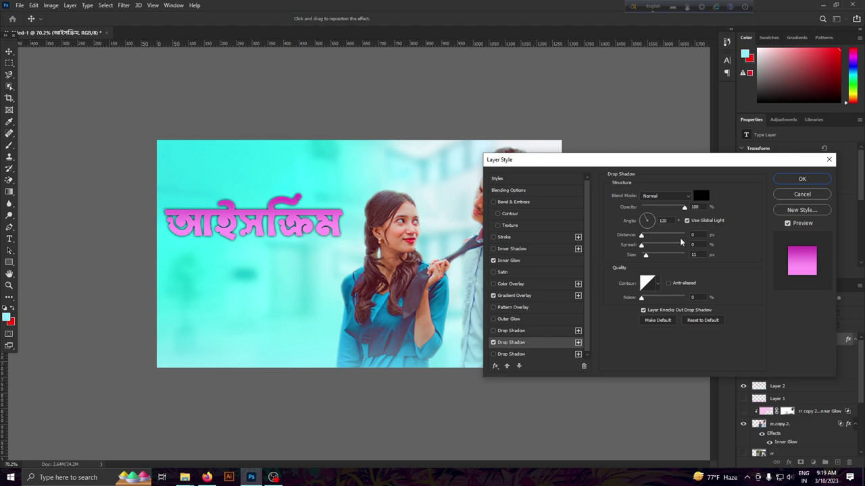
drag(646, 254, 641, 255)
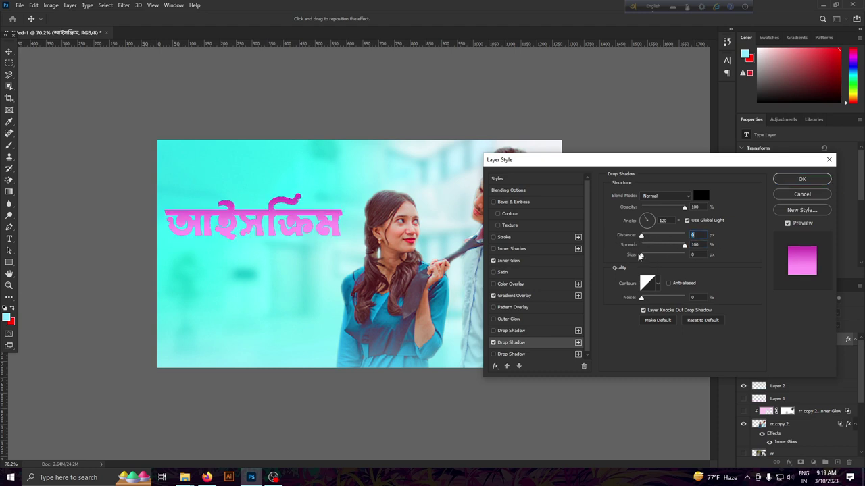
click(702, 196)
click(457, 284)
click(658, 279)
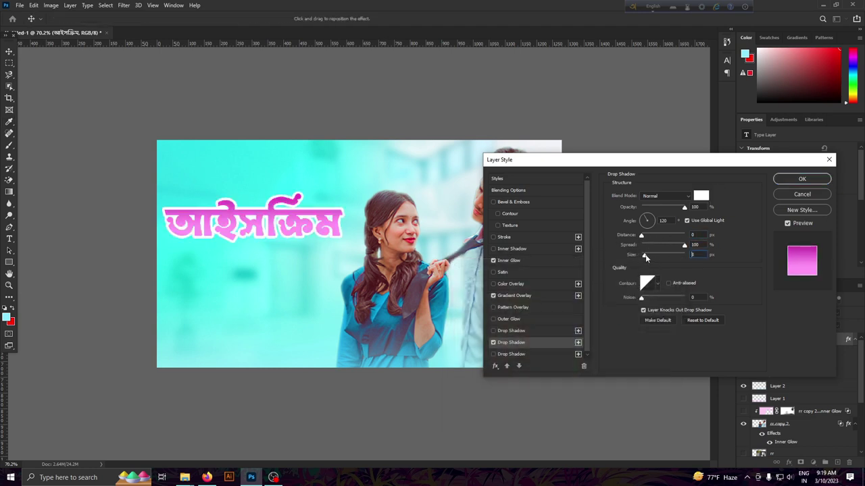
mouse_move(641, 255)
mouse_down()
mouse_move(618, 256)
mouse_move(644, 238)
mouse_up()
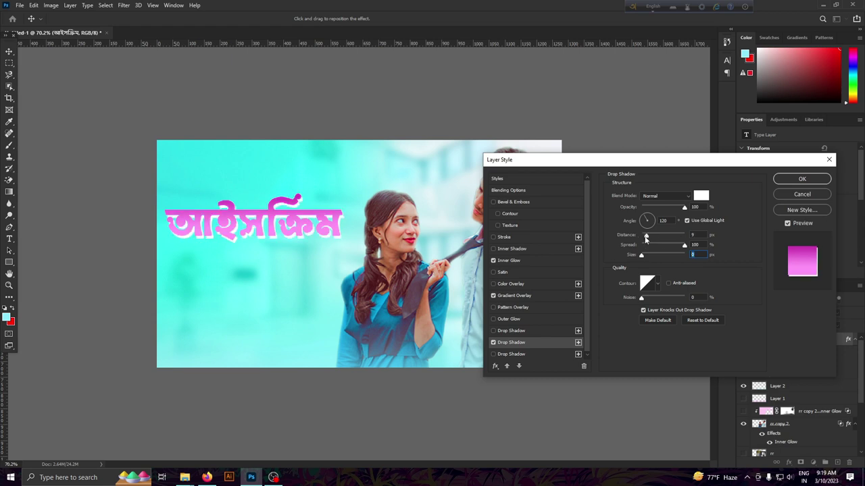
Change the drop shadow colour to purple-magenta #cb00dd and set Distance to 0.
click(701, 195)
click(564, 284)
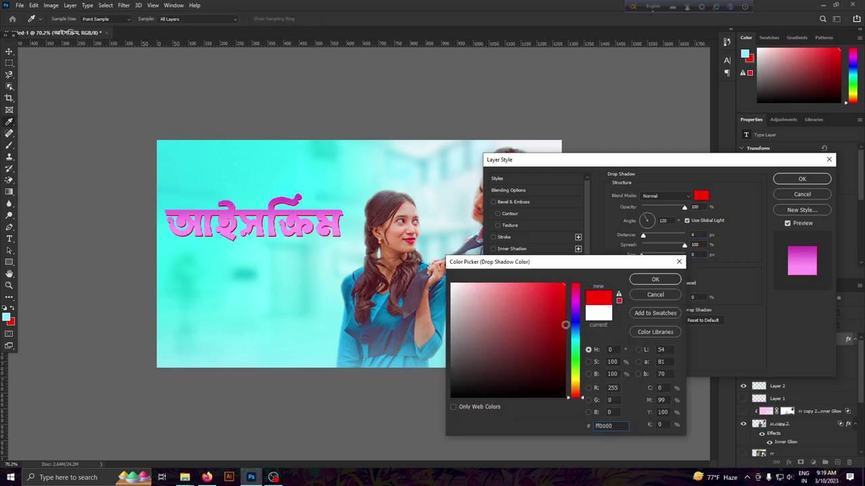
click(575, 344)
click(575, 302)
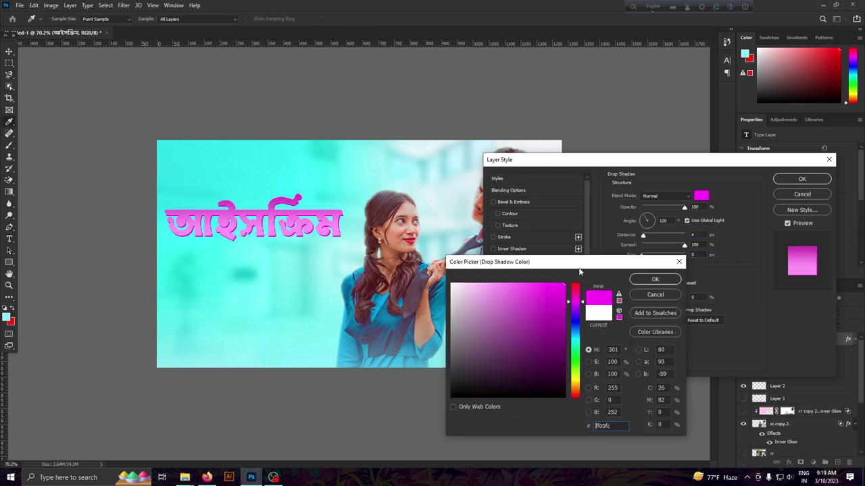
mouse_move(554, 303)
mouse_down()
mouse_move(595, 317)
mouse_move(577, 303)
mouse_up()
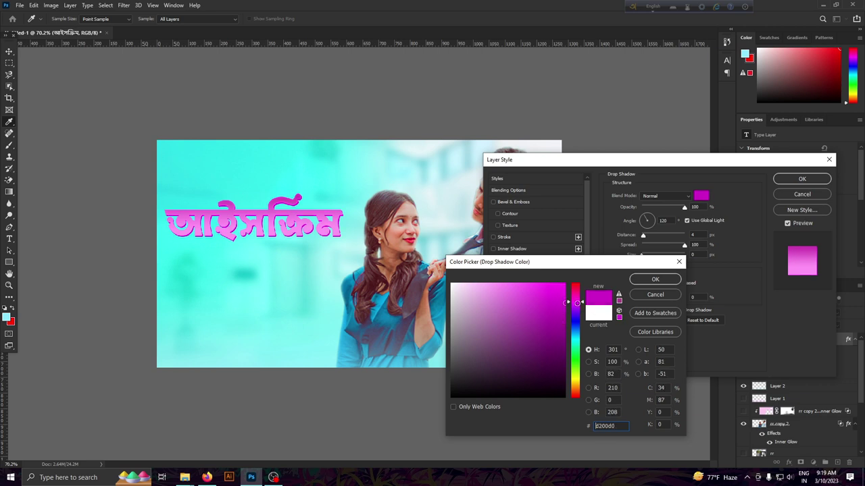
mouse_move(576, 371)
mouse_down()
mouse_move(575, 396)
mouse_move(584, 297)
mouse_up()
click(654, 280)
drag(642, 235, 644, 238)
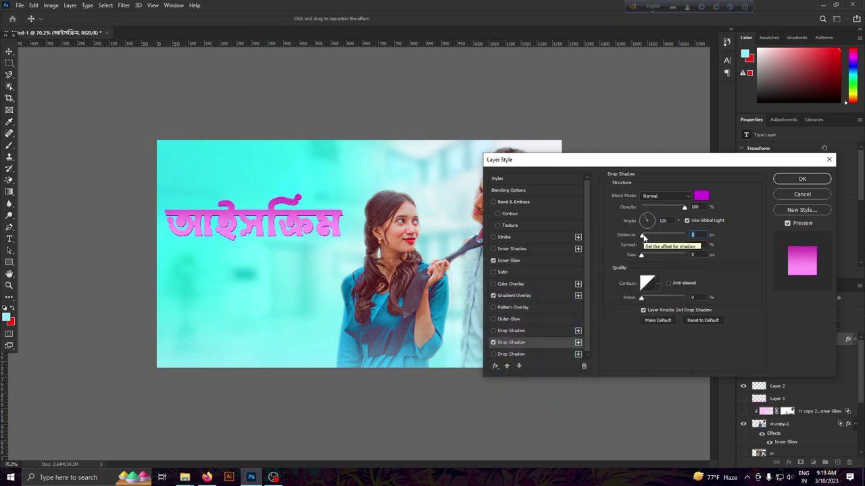
key(Down)
key(Down)
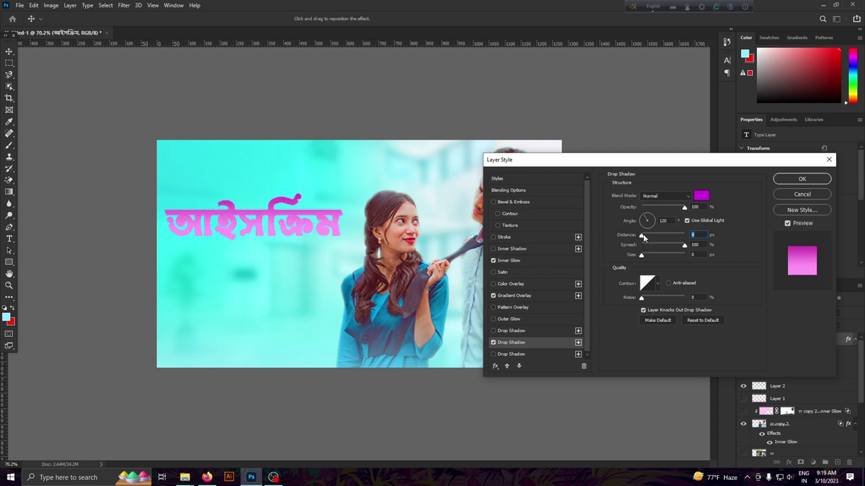
Try a 1 px black stroke, then cancel all Layer Style changes.
click(518, 240)
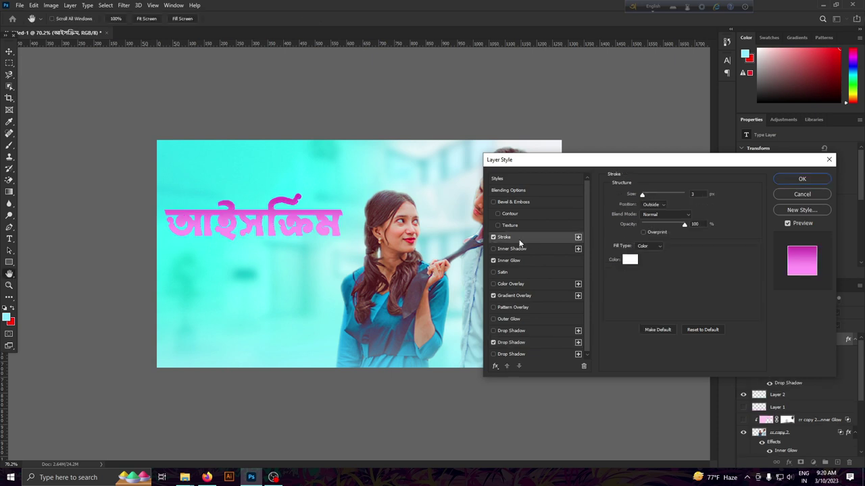
key(Down)
key(Down)
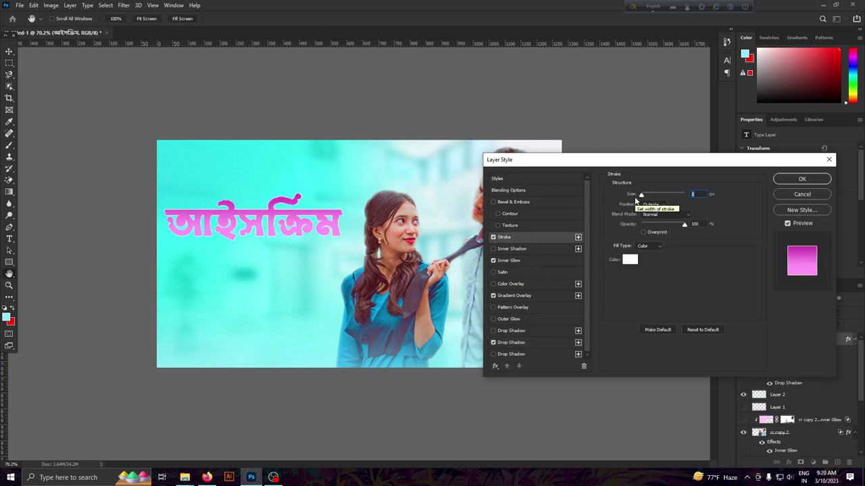
click(630, 260)
text(000000)
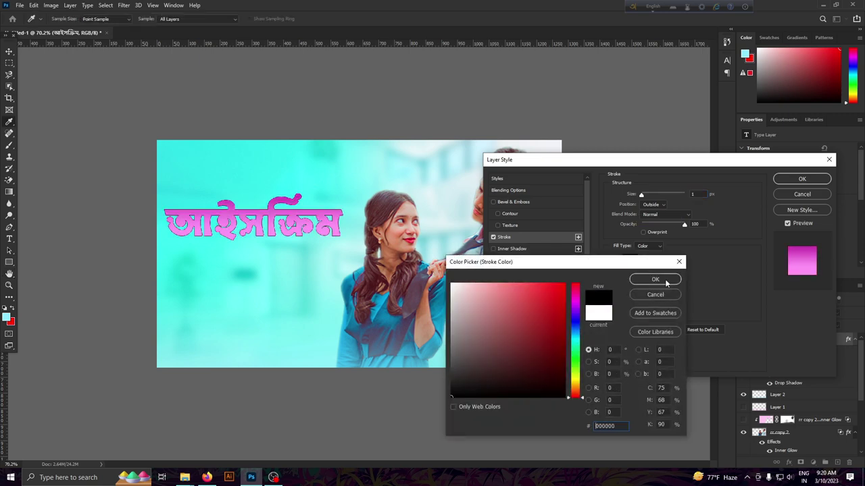
click(655, 279)
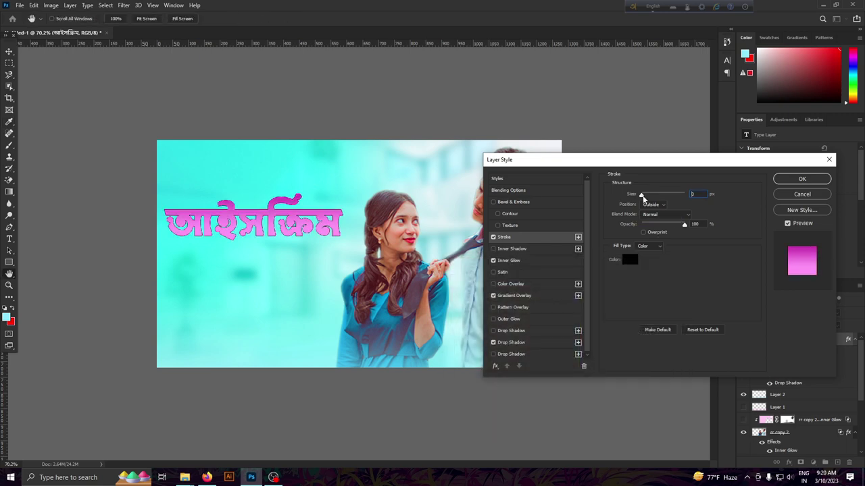
click(802, 194)
Add a yellow-to-orange Gradient Overlay with orange end stop fc6b00 and yellow stop at 38%.
click(792, 464)
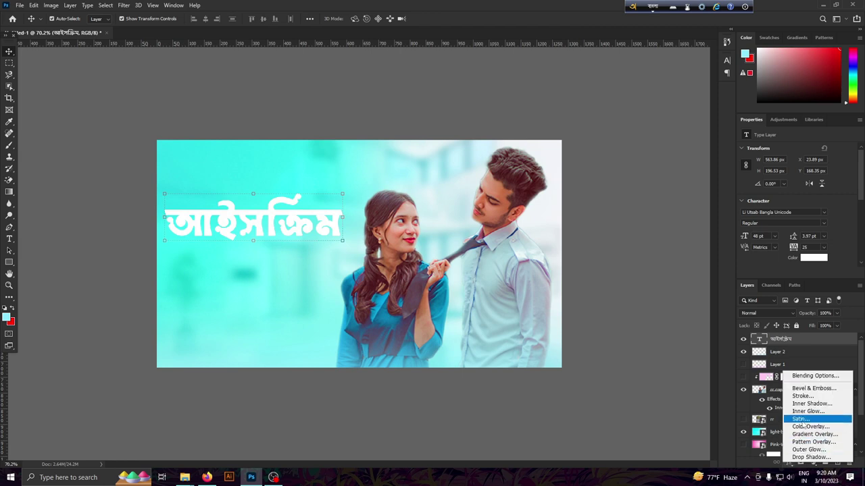
click(808, 437)
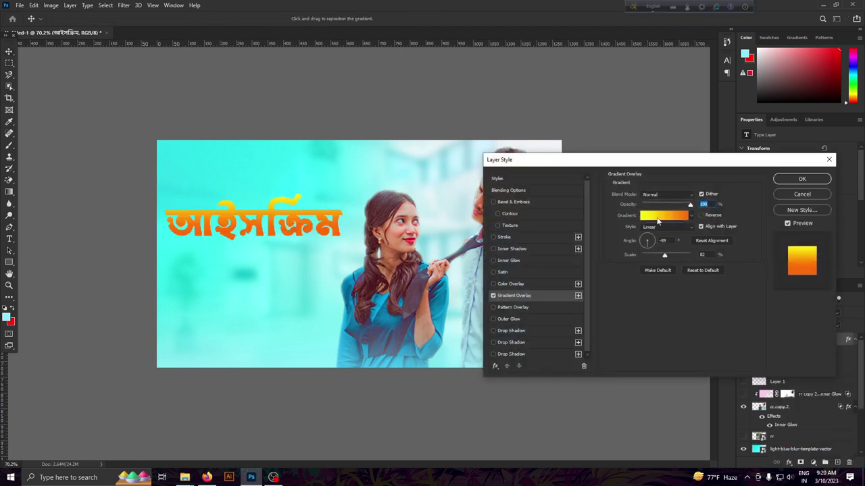
click(657, 216)
mouse_move(605, 395)
mouse_down()
mouse_move(680, 394)
mouse_move(665, 395)
mouse_up()
double_click(784, 395)
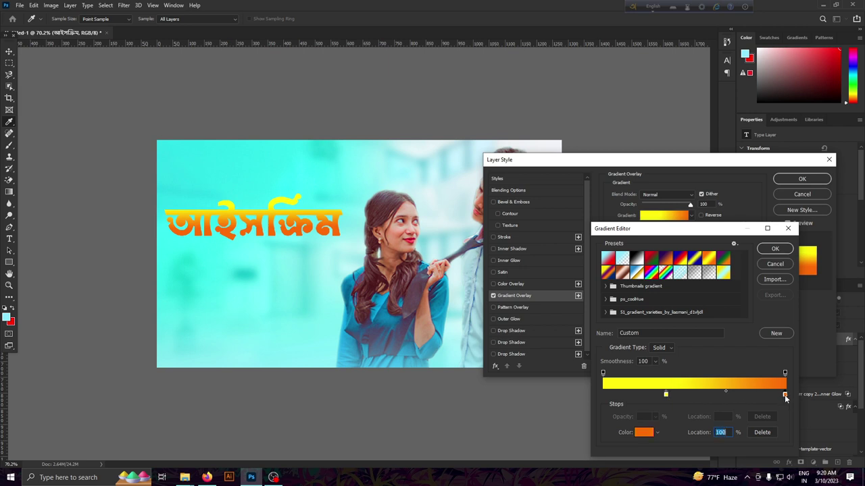
mouse_move(576, 392)
mouse_down()
mouse_move(576, 379)
mouse_move(577, 392)
mouse_up()
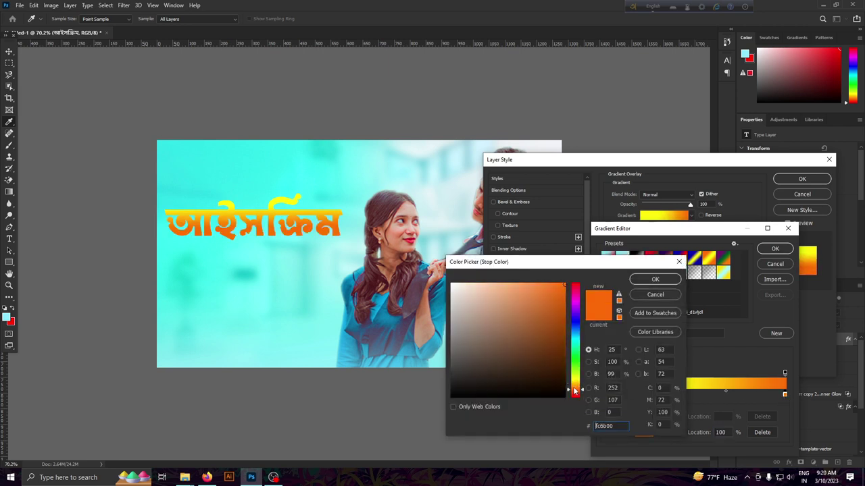
click(655, 279)
drag(665, 396, 672, 395)
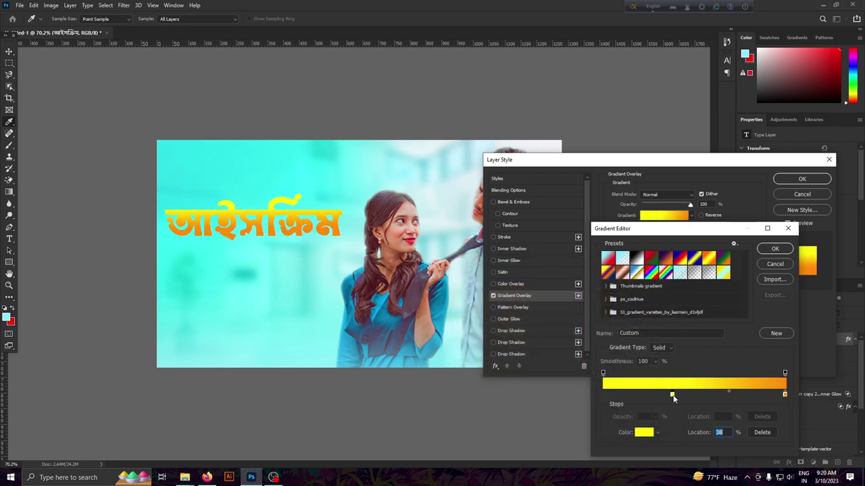
click(774, 249)
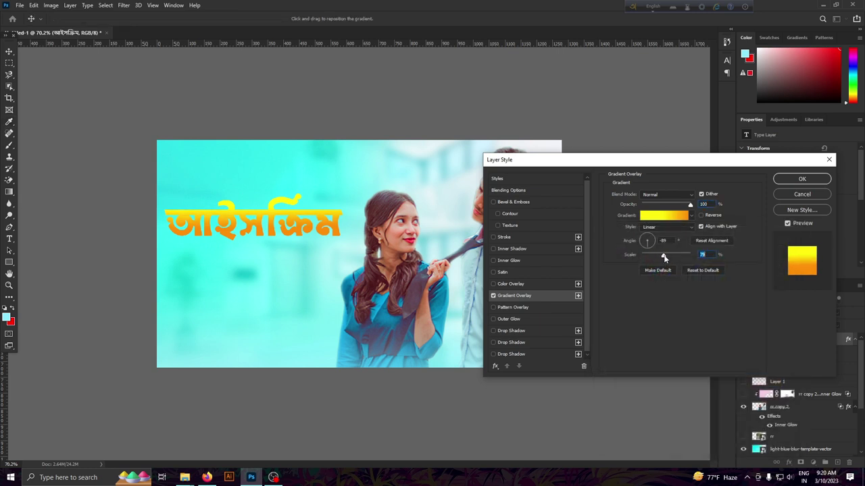
Set the Inner Glow to yellow ffde00 with Range 45 and size about 2 px.
click(508, 260)
click(630, 226)
text(ffde00)
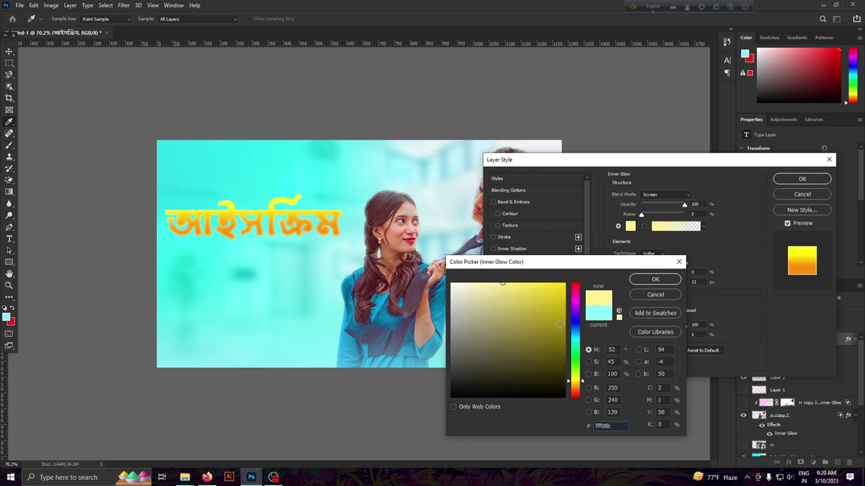
click(649, 279)
drag(683, 327, 661, 327)
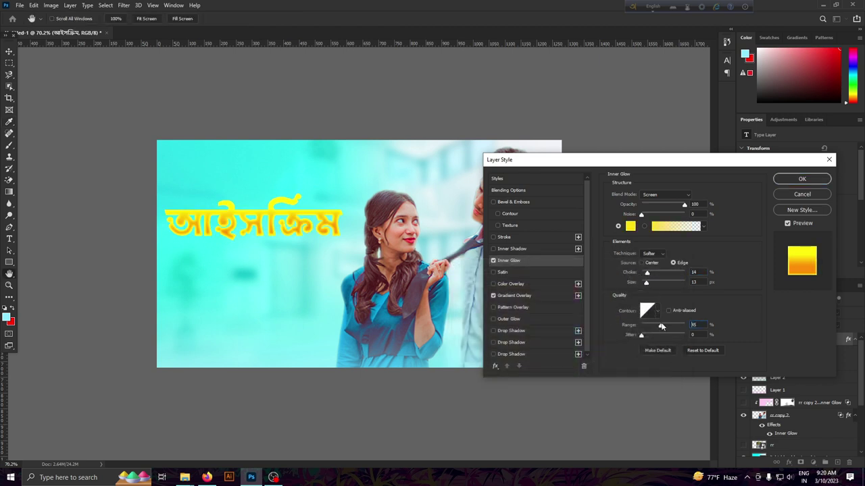
drag(647, 287, 642, 284)
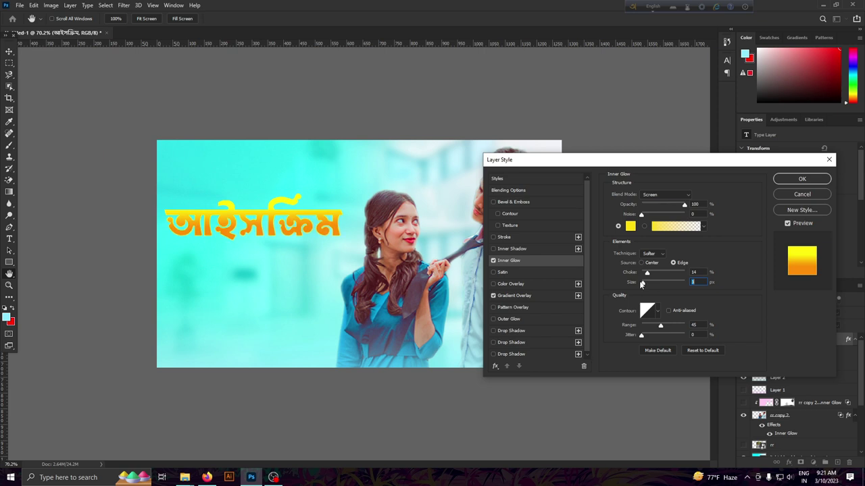
Enable a magenta Drop Shadow at a 71° angle, 2 px distance and 100% spread.
click(512, 331)
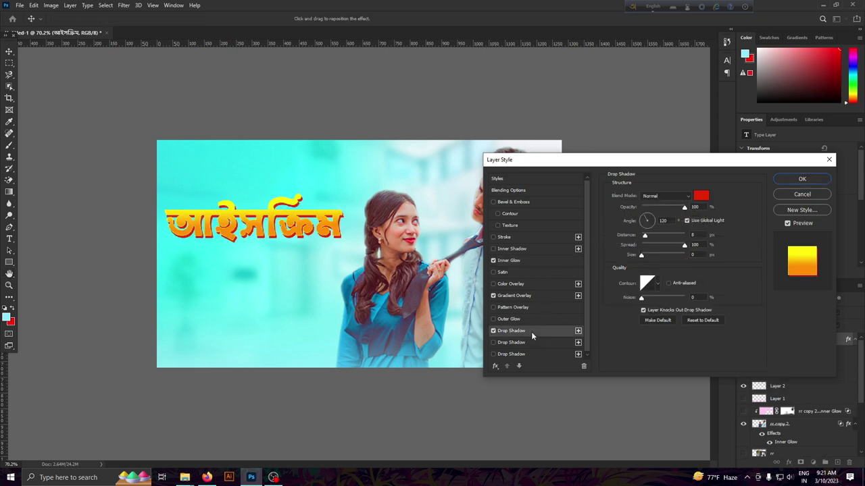
drag(646, 239, 644, 239)
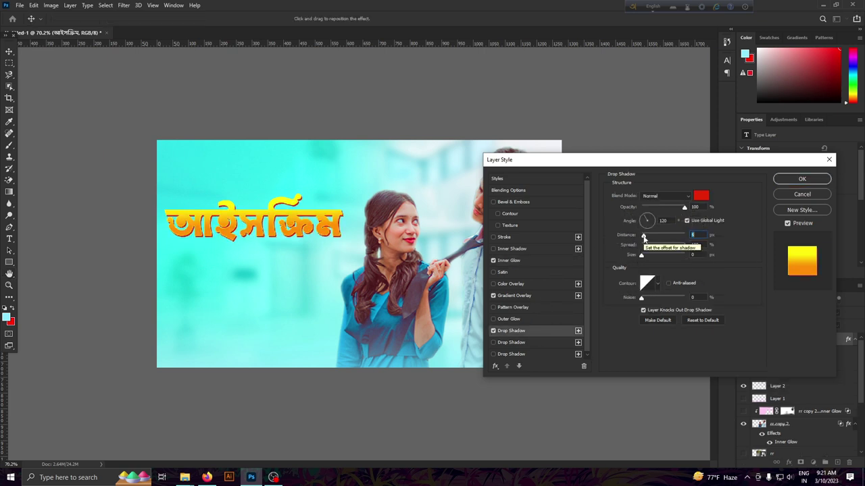
click(700, 196)
click(574, 299)
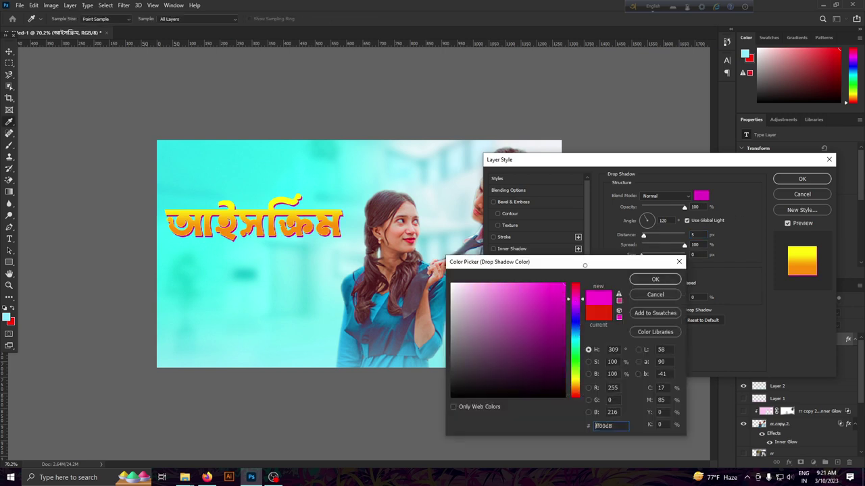
click(564, 317)
mouse_move(533, 361)
mouse_down()
mouse_move(565, 304)
mouse_move(586, 321)
mouse_move(564, 283)
mouse_move(575, 302)
mouse_up()
click(654, 279)
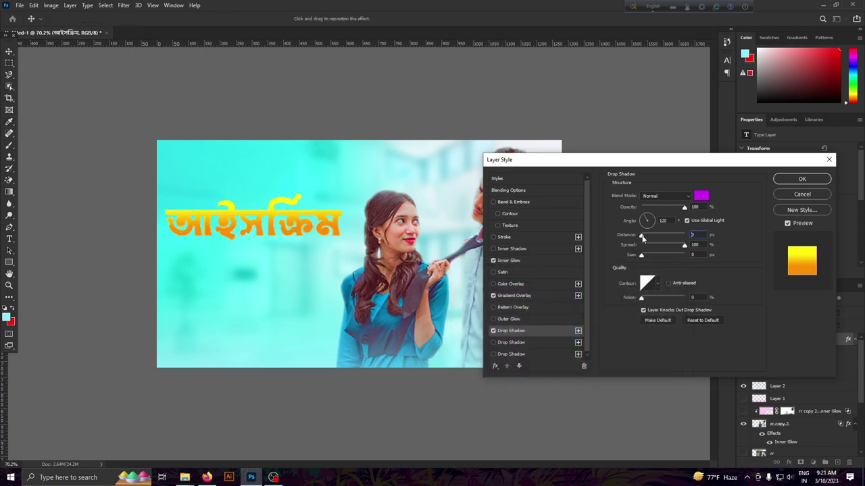
drag(644, 238, 645, 237)
drag(325, 234, 331, 233)
mouse_move(643, 237)
mouse_down()
mouse_move(642, 257)
mouse_move(643, 235)
mouse_up()
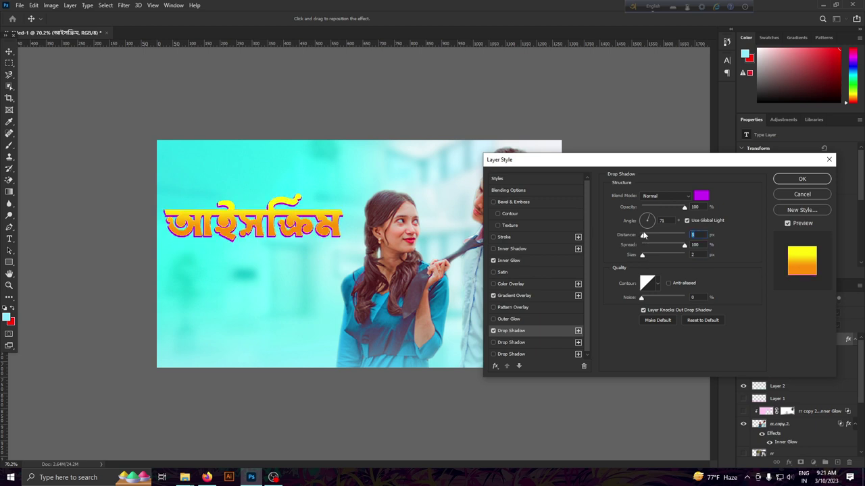
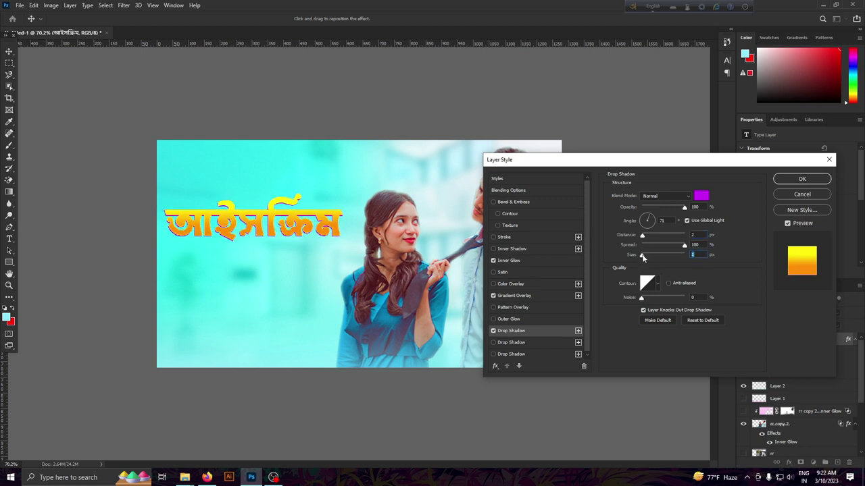
Apply the current text effects, then reopen the title's Drop Shadow settings.
click(802, 179)
scroll(268, 363, down, 2)
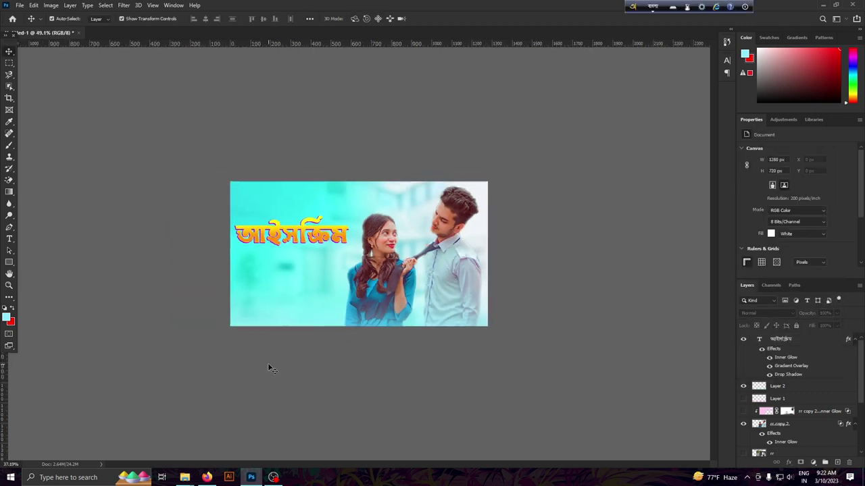
scroll(273, 325, up, 4)
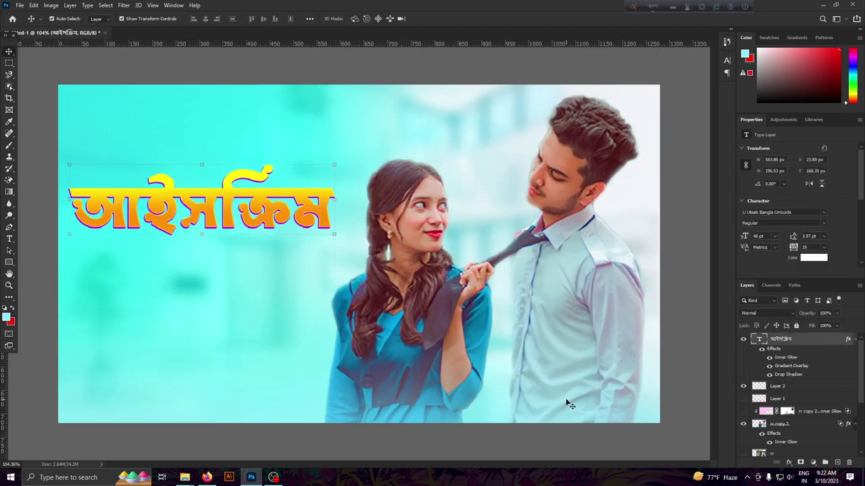
scroll(570, 403, down, 1)
click(791, 463)
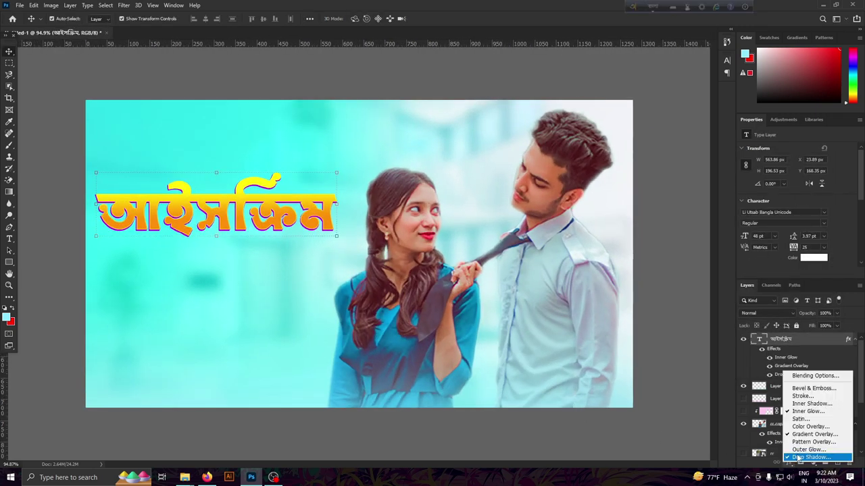
click(801, 461)
Change the drop shadow colour from purple to red (e80000) in the Color Picker.
click(701, 196)
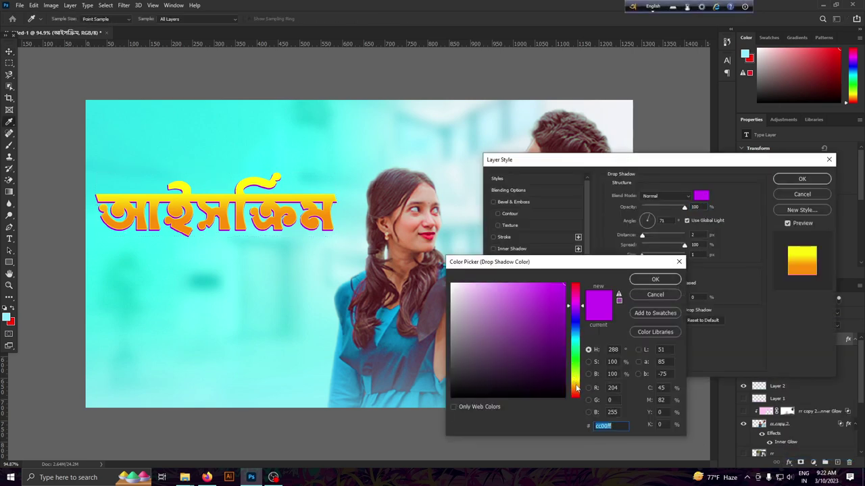
drag(575, 378, 577, 401)
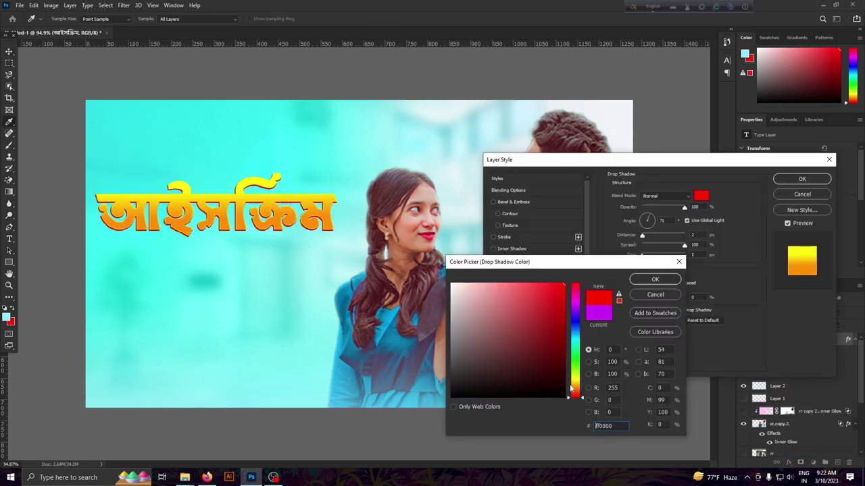
click(564, 297)
text(00fcff)
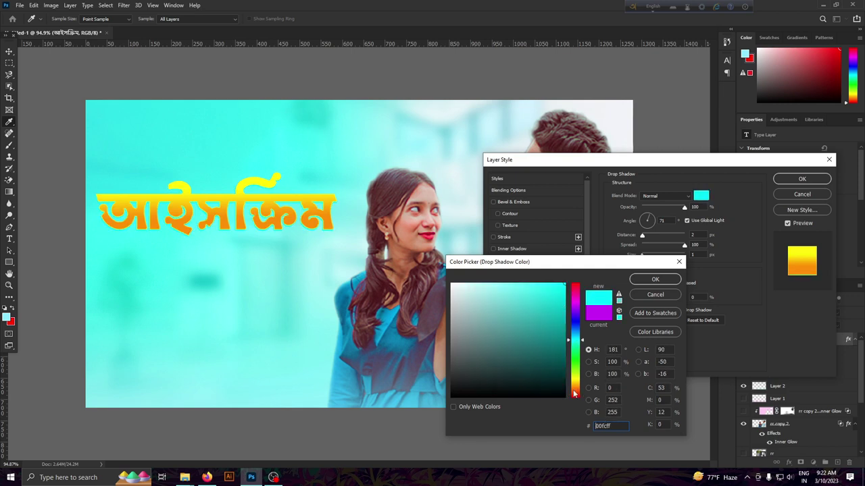
text(00696d)
click(565, 358)
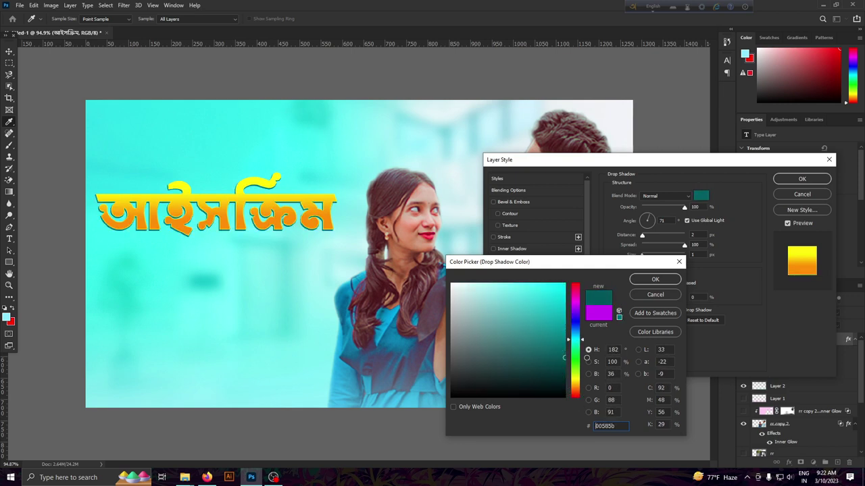
mouse_move(584, 365)
mouse_down()
mouse_move(575, 284)
mouse_move(568, 297)
mouse_up()
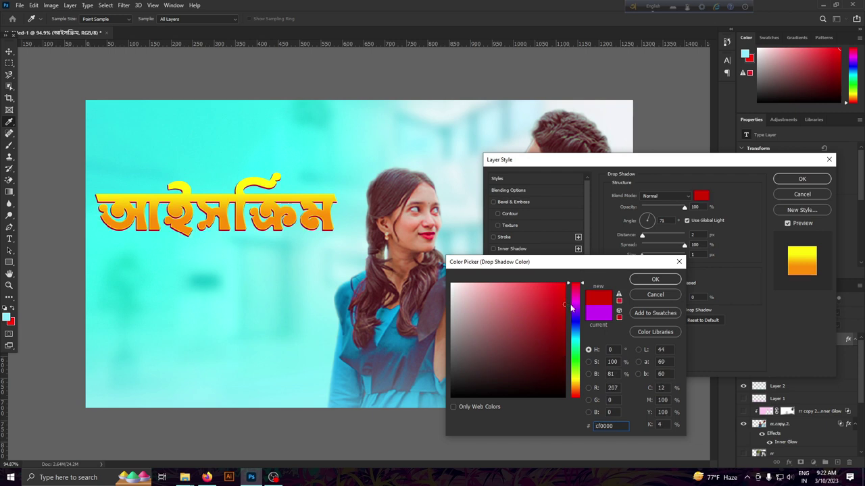
click(655, 279)
Keep the Gradient Overlay style Linear and delete the cyan stop from the title gradient.
click(514, 295)
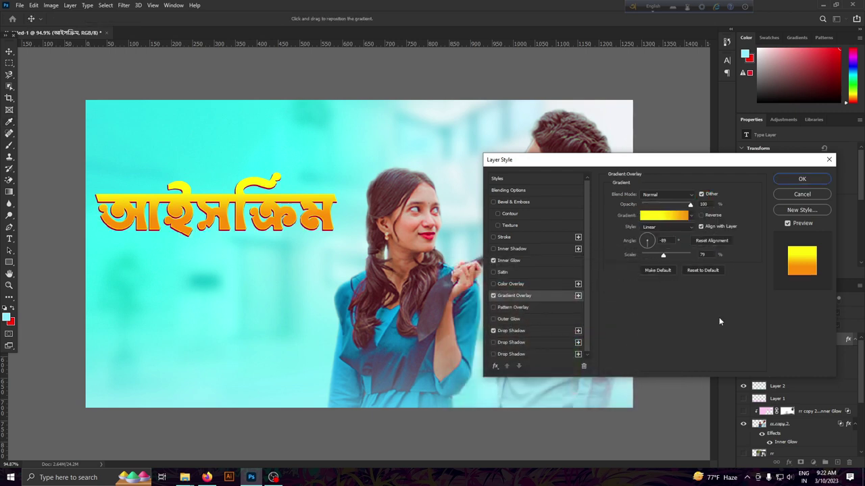
click(662, 228)
click(659, 234)
click(665, 216)
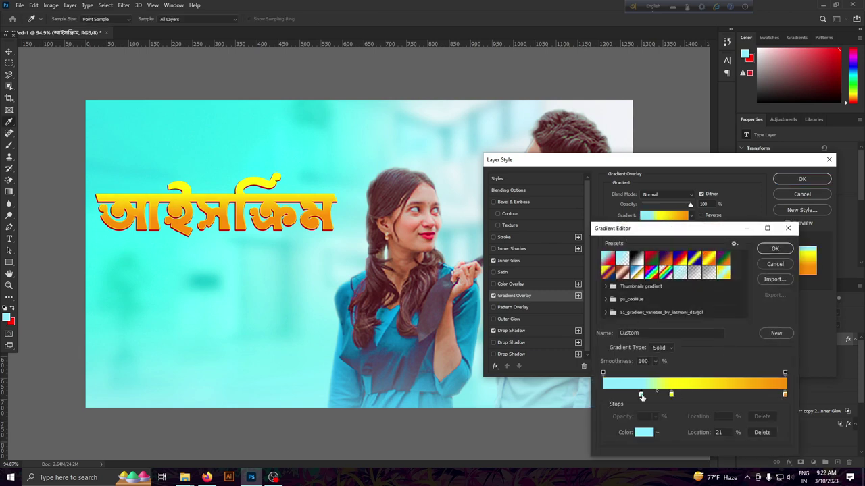
click(642, 395)
drag(642, 395, 643, 422)
mouse_move(671, 396)
mouse_down()
mouse_move(649, 395)
mouse_move(680, 396)
mouse_up()
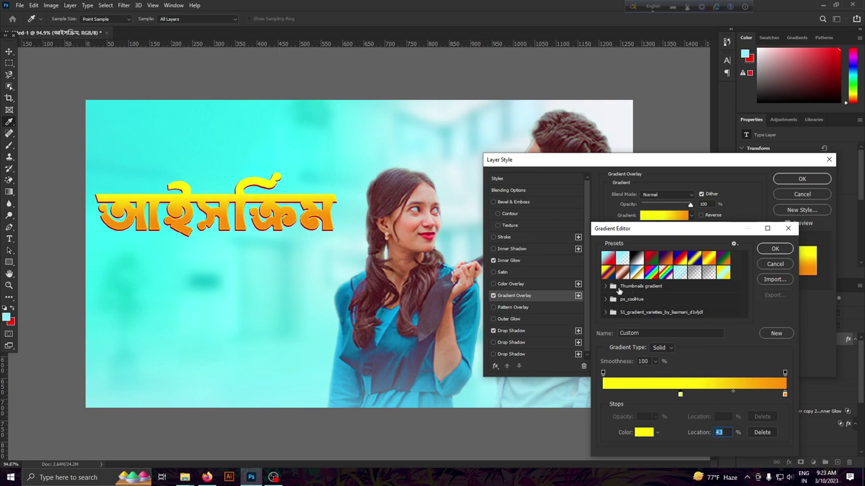
Load an orange Thumbnails preset, centre the yellow stop, and set the end stop to fc9400.
click(605, 286)
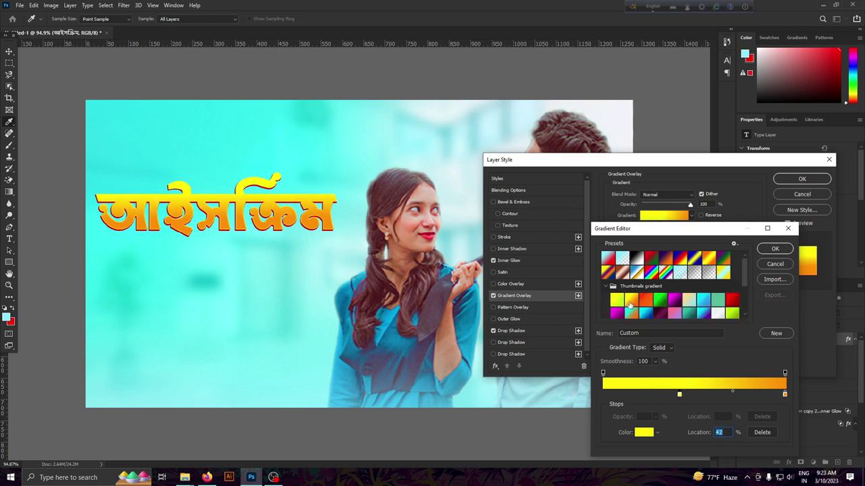
click(632, 299)
drag(602, 395, 696, 395)
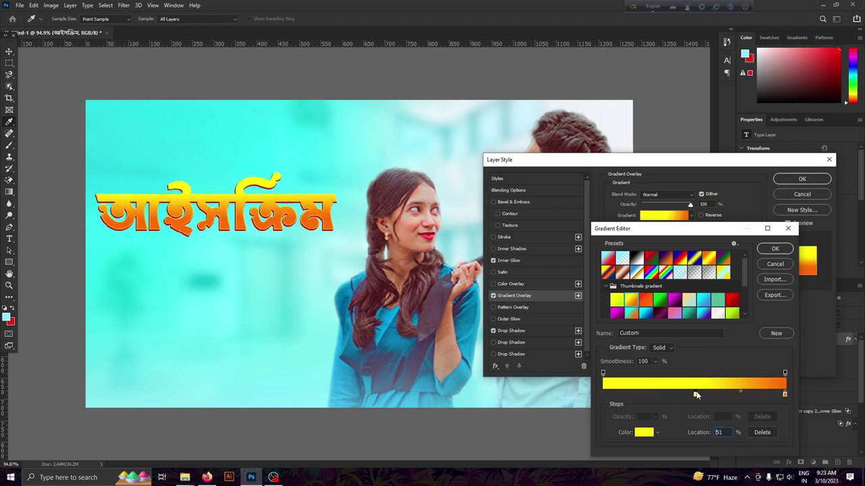
double_click(784, 395)
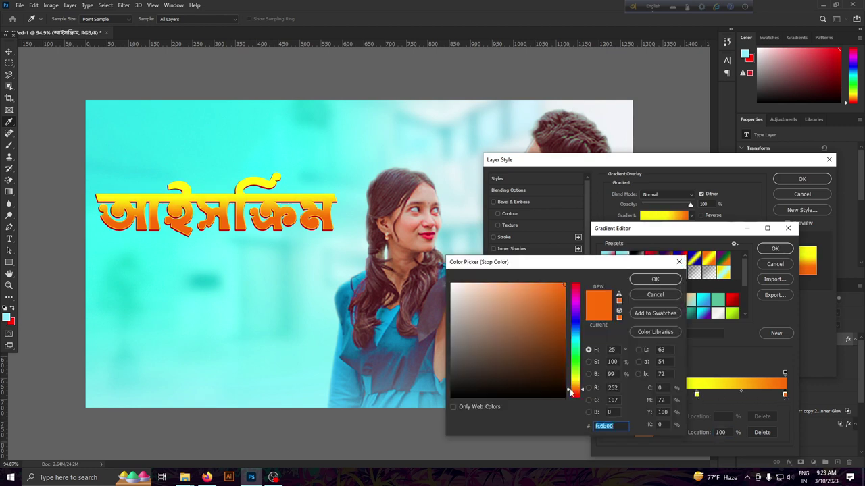
drag(575, 390, 575, 387)
click(655, 279)
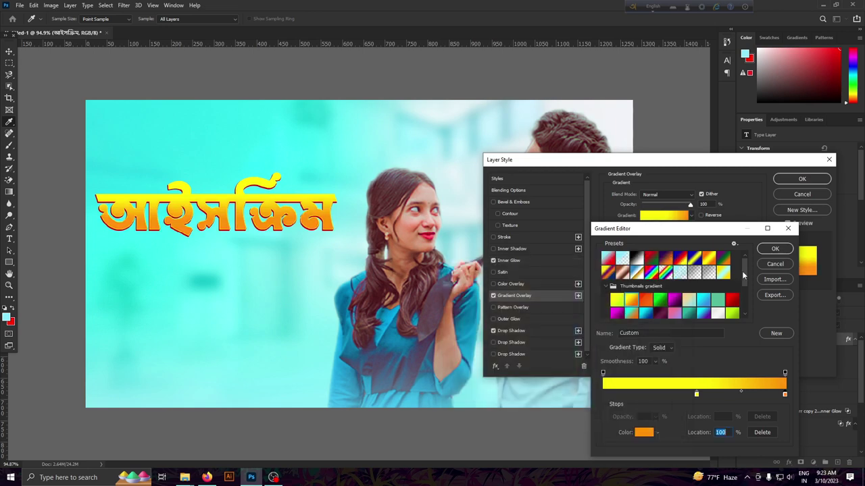
click(775, 249)
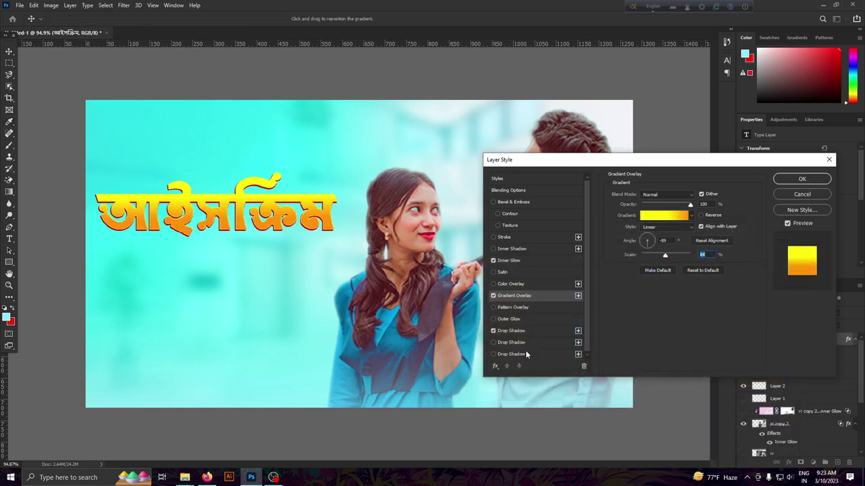
Recheck the red drop shadow, apply all title effects, and duplicate the title below.
click(528, 332)
click(700, 196)
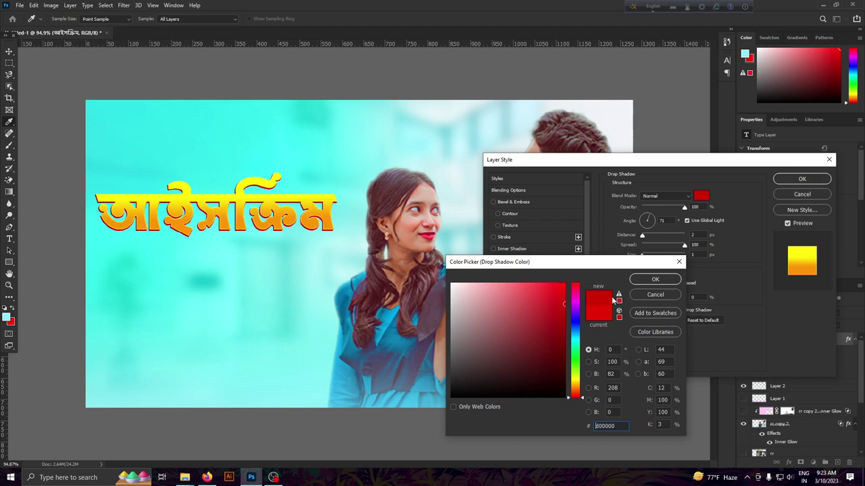
click(655, 279)
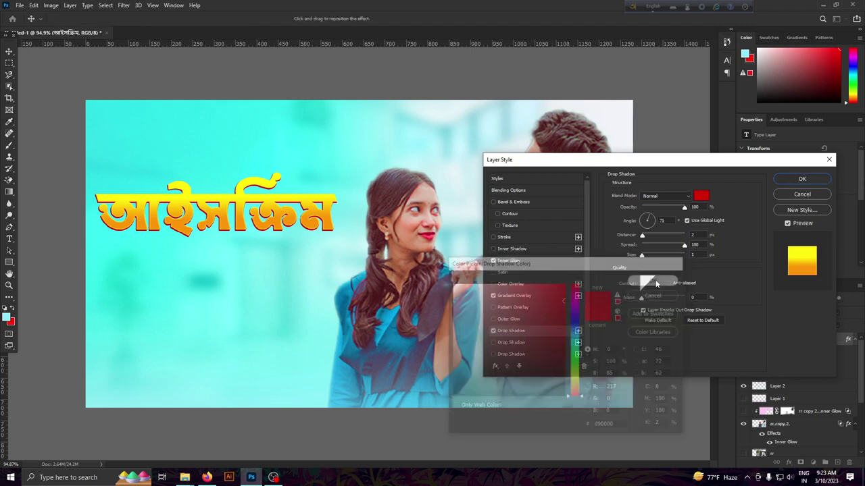
click(802, 179)
click(283, 231)
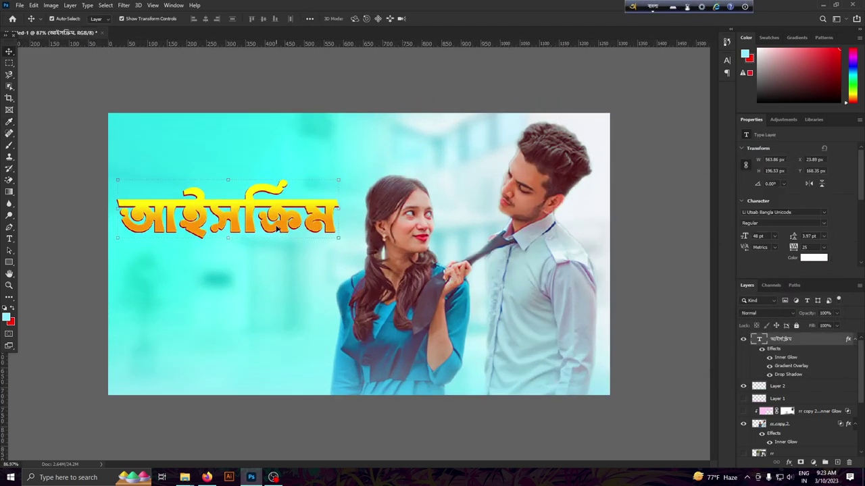
drag(277, 230, 286, 277)
Change the duplicated title's text to পাগলী.
double_click(761, 340)
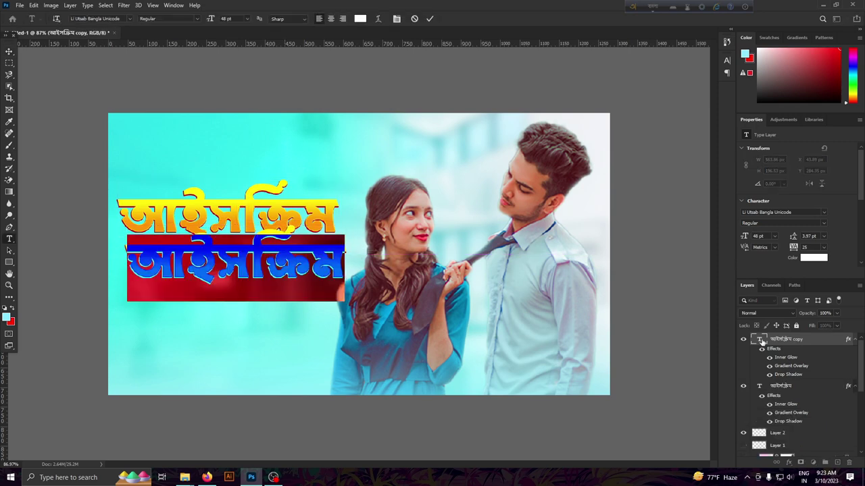
text(আইসক্রিম পাগলী)
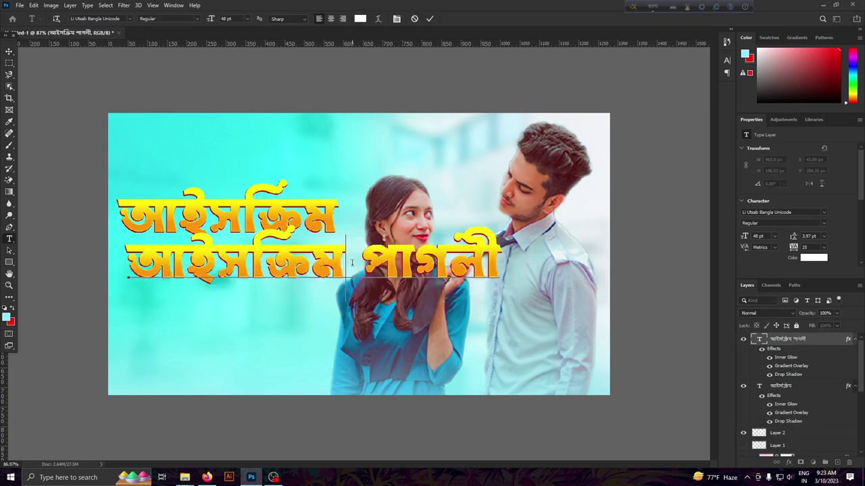
click(347, 260)
key(BackSpace)
key(BackSpace)
key(BackSpace)
key(BackSpace)
key(BackSpace)
key(BackSpace)
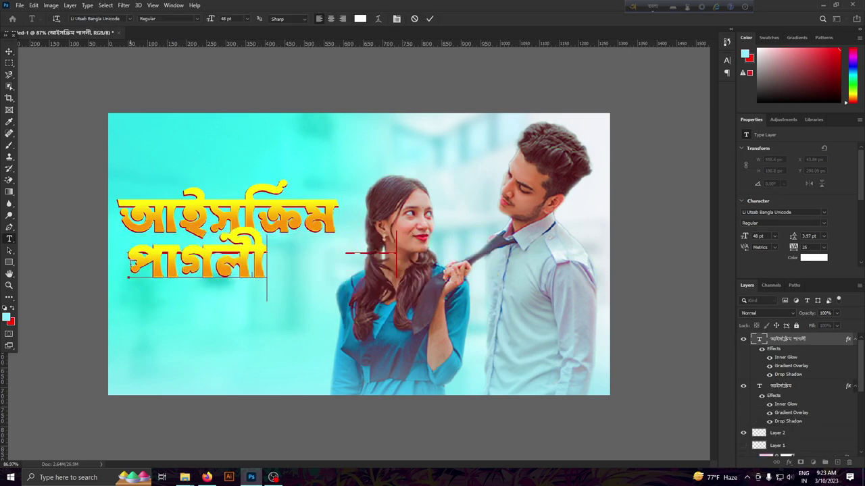
click(430, 19)
Move the পাগলী line beneath আইসক্রিম, right-aligned, and select both title lines.
key(v)
drag(235, 258, 222, 280)
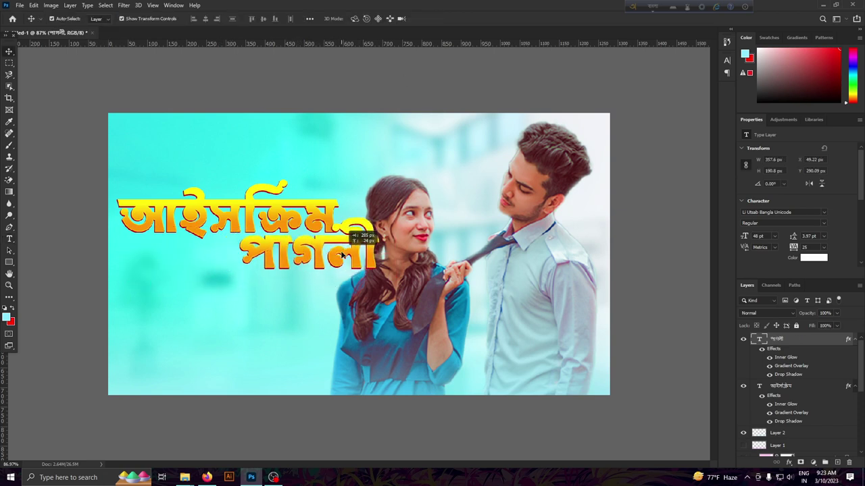
mouse_move(222, 279)
mouse_down()
mouse_move(302, 270)
mouse_move(359, 234)
mouse_move(356, 252)
mouse_move(281, 277)
mouse_up()
scroll(356, 253, down, 1)
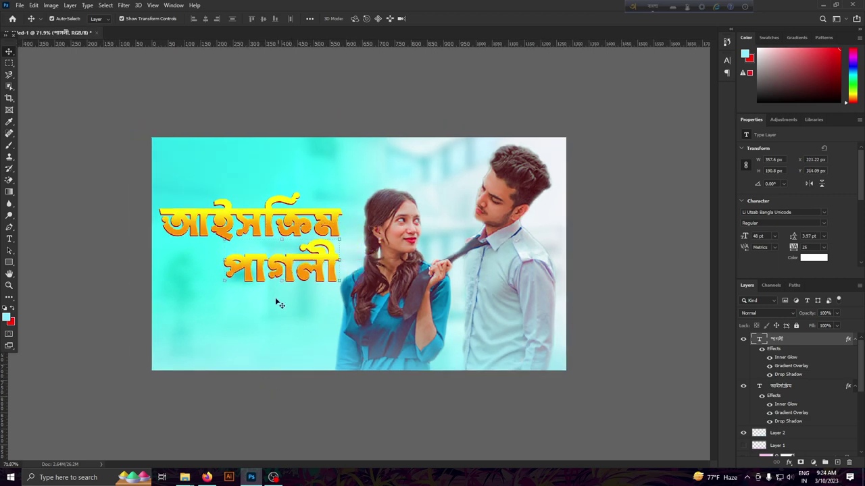
scroll(265, 400, up, 1)
scroll(265, 400, up, 1)
drag(257, 263, 277, 270)
scroll(249, 414, down, 2)
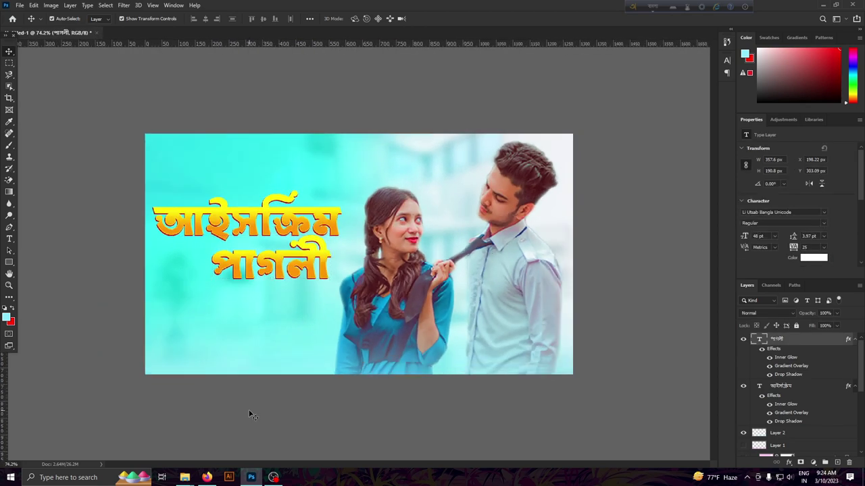
drag(249, 414, 334, 239)
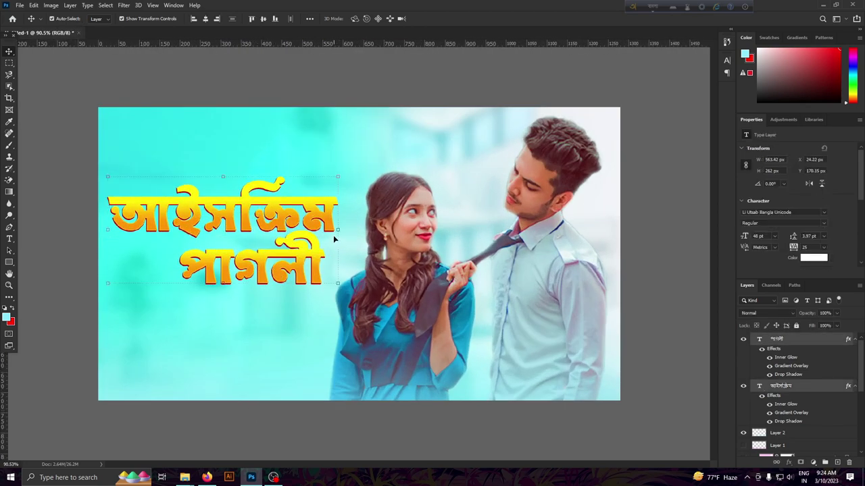
Enlarge both title lines slightly and shift পাগলী left beneath আইসক্রিম.
mouse_move(337, 177)
mouse_down()
mouse_move(350, 162)
mouse_move(330, 227)
mouse_up()
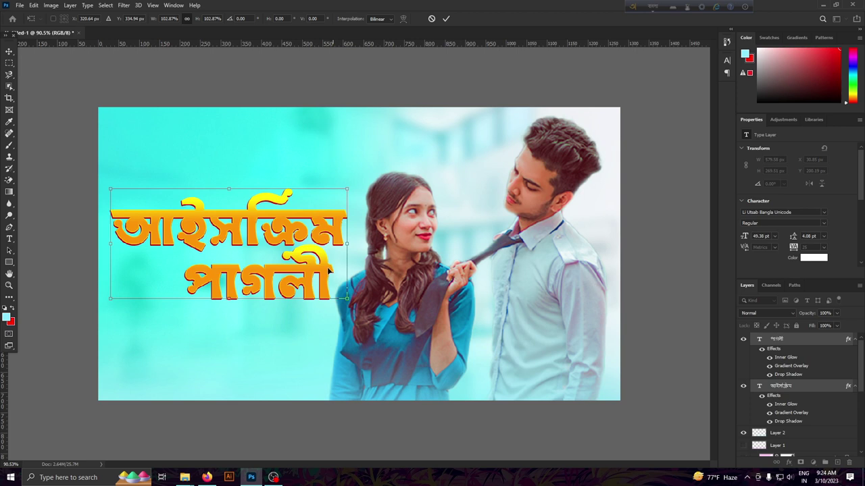
click(446, 20)
click(777, 368)
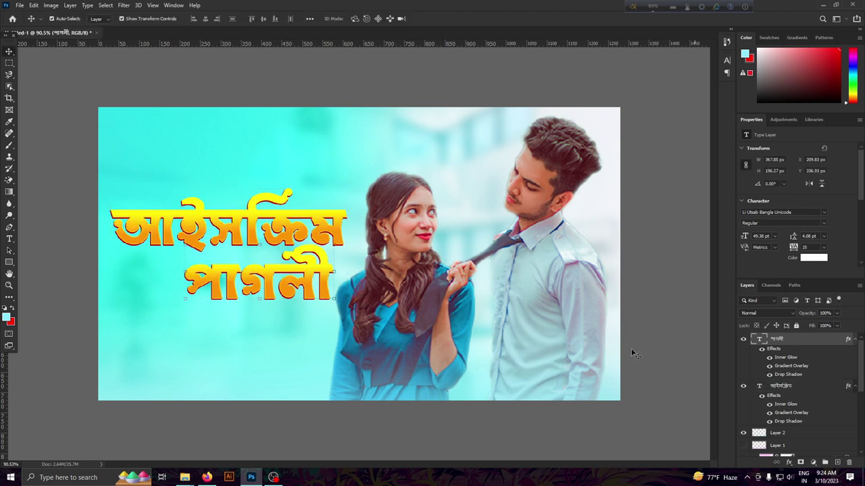
drag(301, 285, 258, 291)
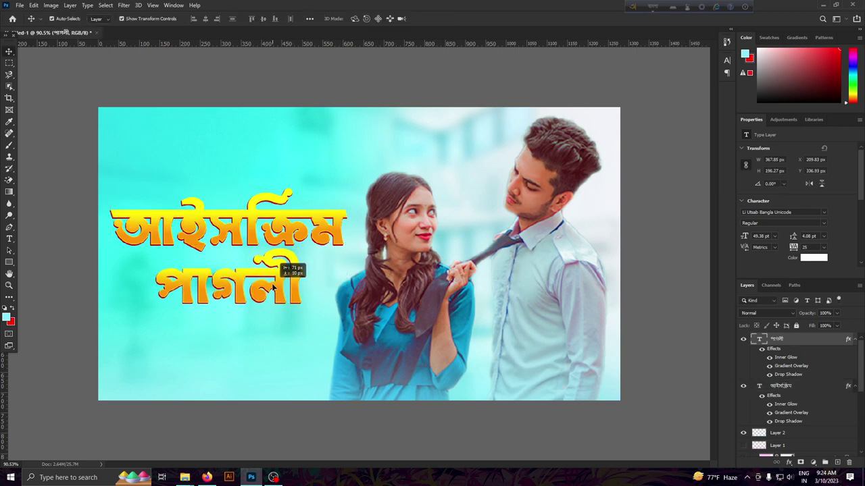
scroll(250, 421, down, 2)
Scale both title text layers to about 106%, then select layers down to rr copy 2.
click(781, 385)
click(780, 339)
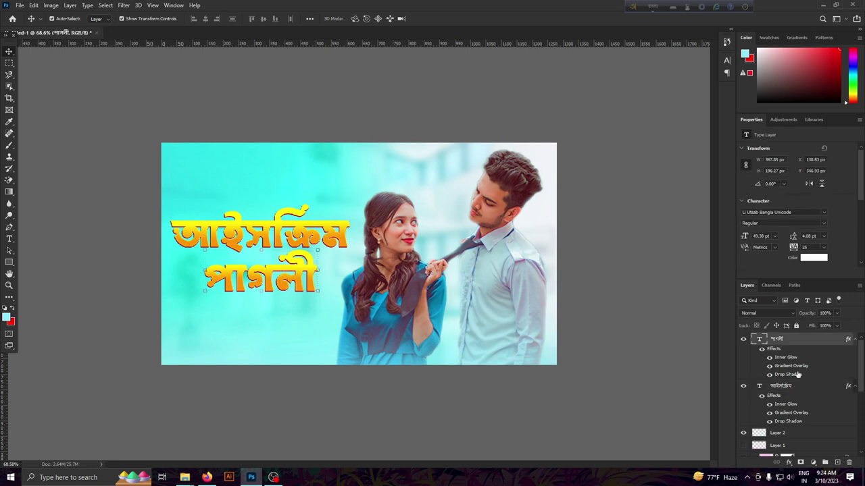
shift+click(781, 386)
key(ctrl+t)
drag(349, 204, 357, 201)
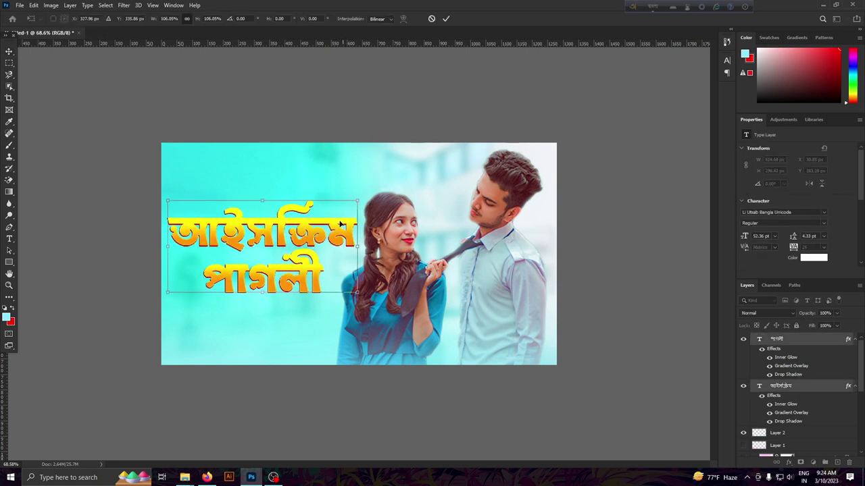
click(445, 19)
scroll(791, 436, down, 5)
scroll(779, 364, up, 3)
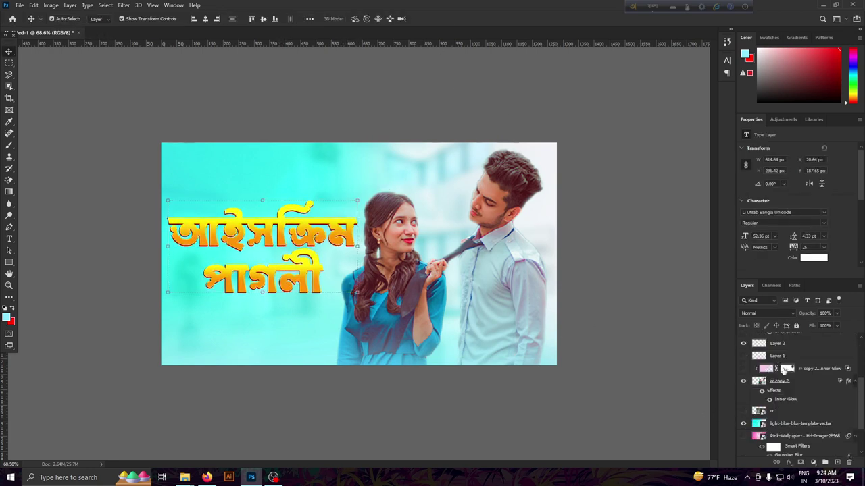
shift+click(781, 382)
Group the selected layers into Group 1, then move both title text layers above it.
click(826, 463)
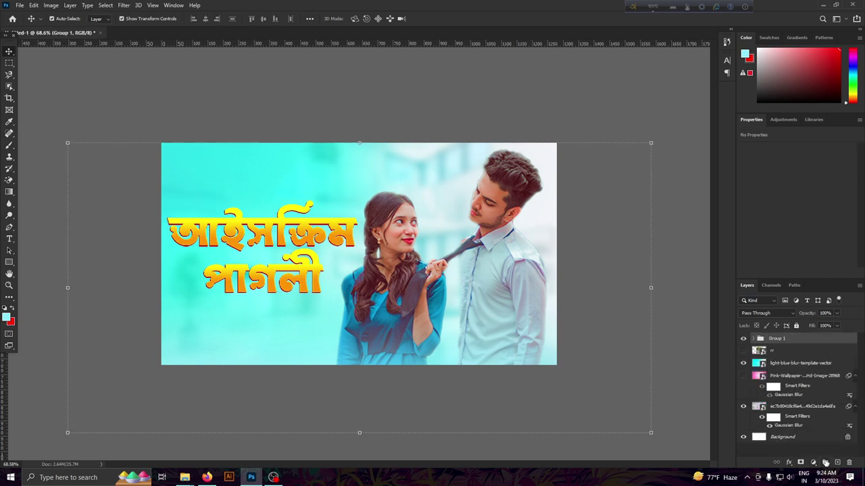
key(ctrl+0)
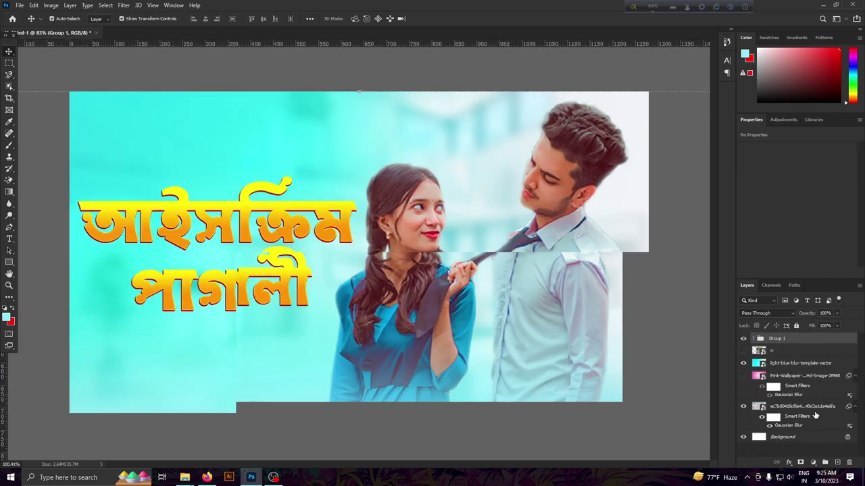
click(754, 338)
drag(787, 358, 791, 359)
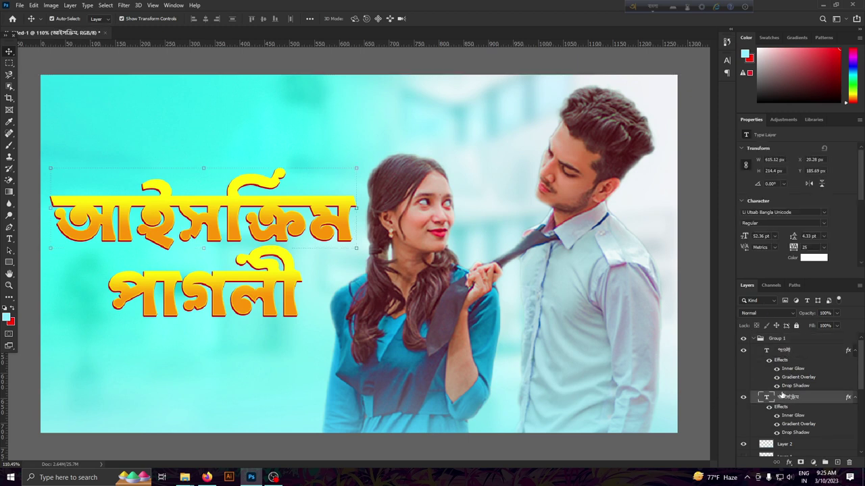
click(795, 352)
drag(800, 394, 785, 340)
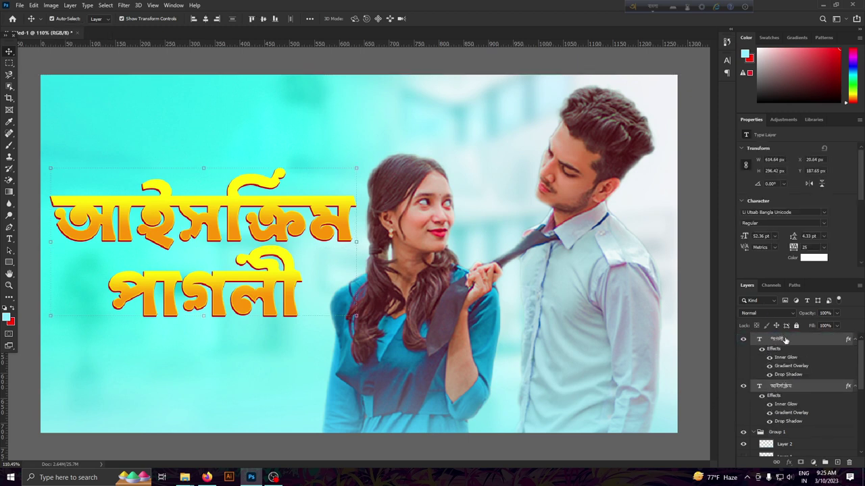
Nudge Group 1 with the couple a few pixels to the right.
click(777, 431)
key(ctrl+minus)
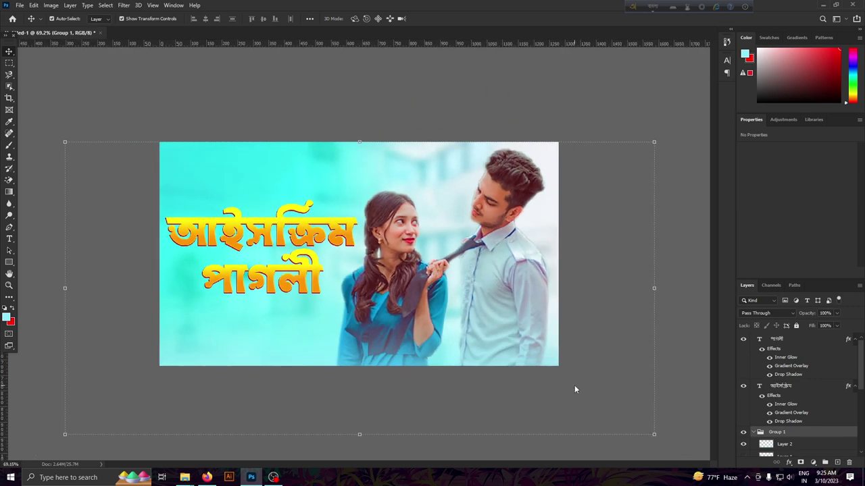
key(Right)
key(Right)
key(Right)
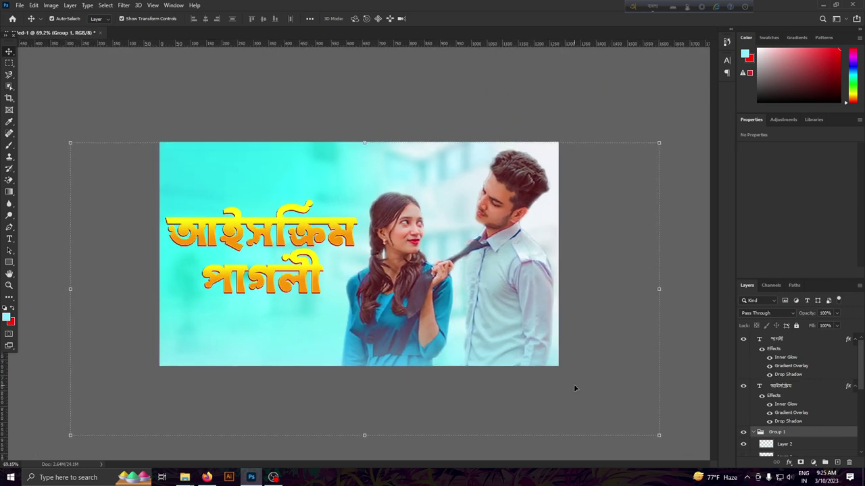
scroll(574, 385, down, 3)
Scale both title text layers up to about 104%.
click(679, 358)
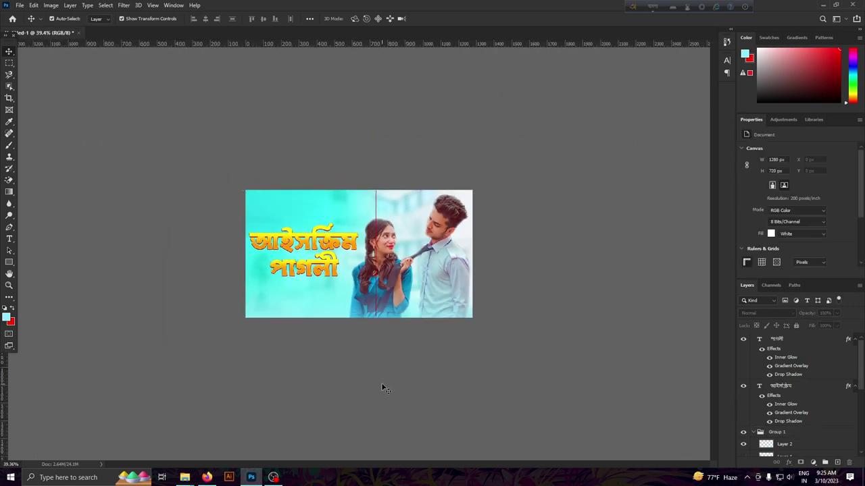
scroll(353, 378, up, 5)
click(797, 339)
shift+click(797, 386)
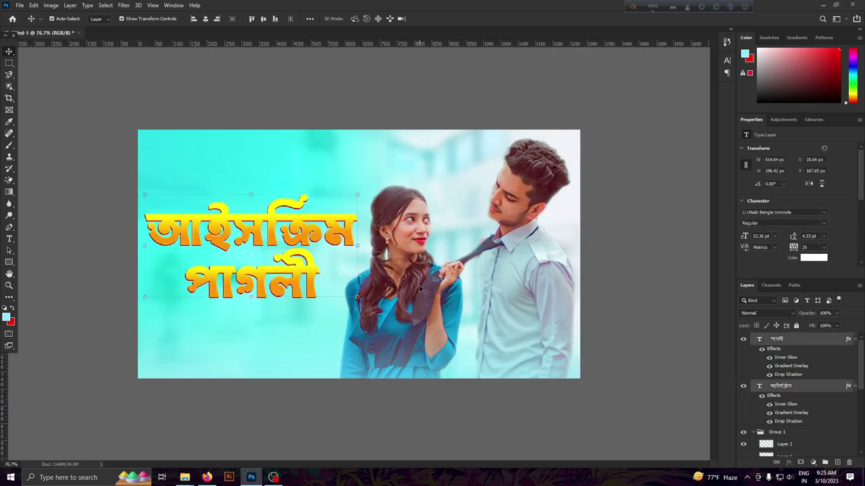
drag(357, 194, 367, 191)
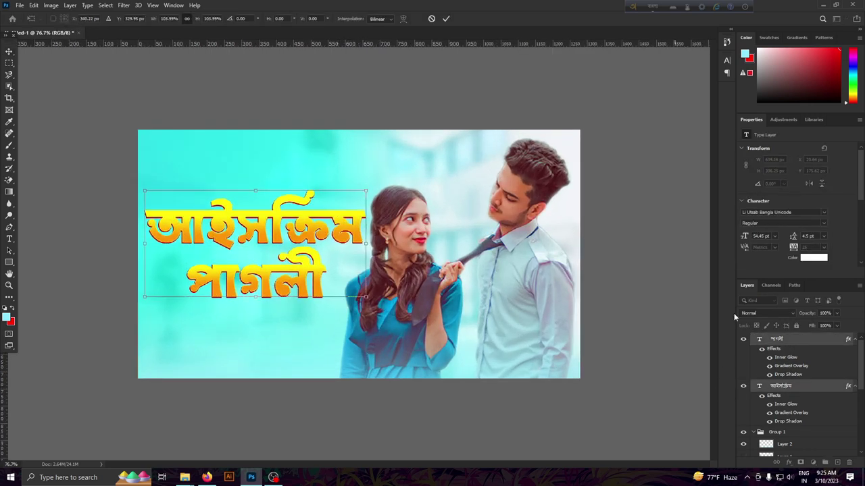
click(446, 19)
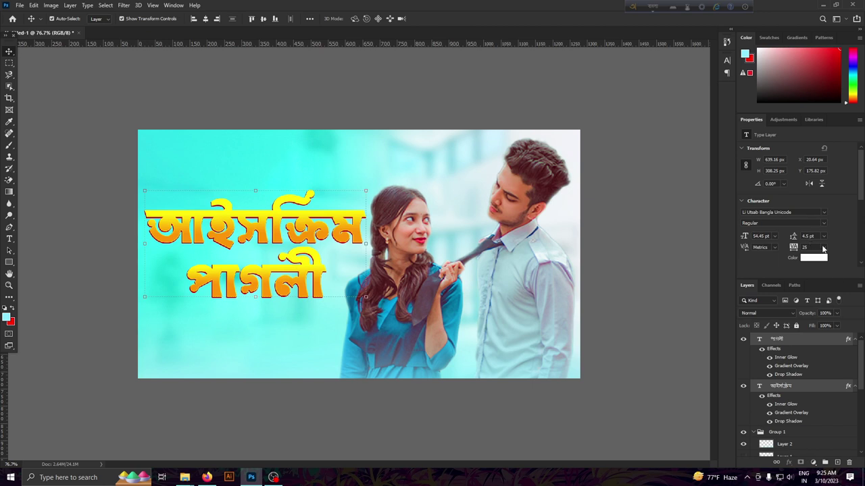
Set the letter spacing of both title lines to -5.
click(823, 248)
click(816, 304)
click(823, 249)
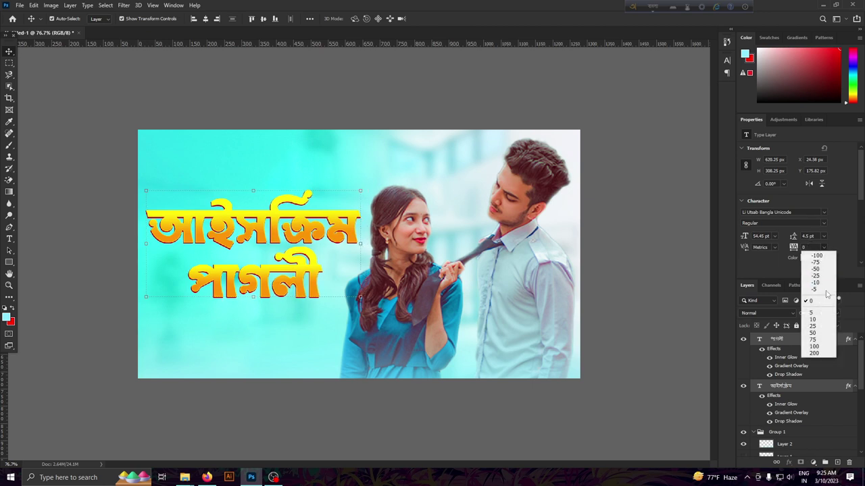
click(824, 287)
click(360, 427)
scroll(360, 427, down, 2)
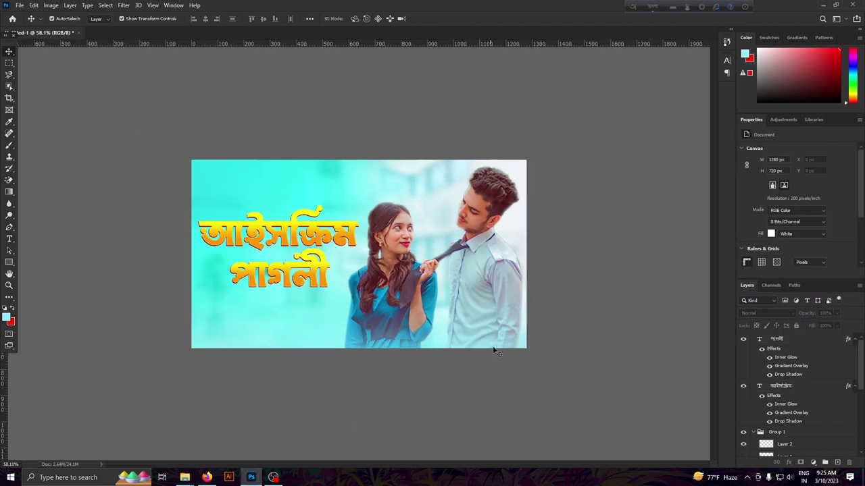
scroll(498, 349, down, 1)
click(787, 386)
shift+click(787, 339)
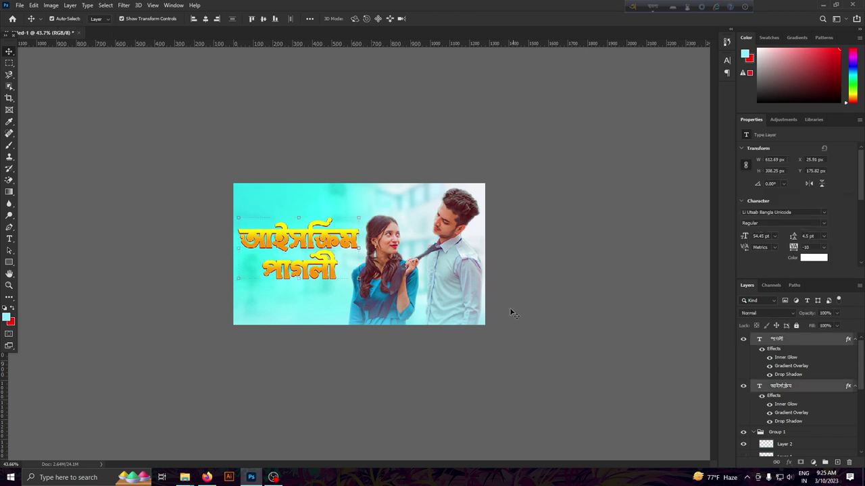
click(824, 248)
click(818, 296)
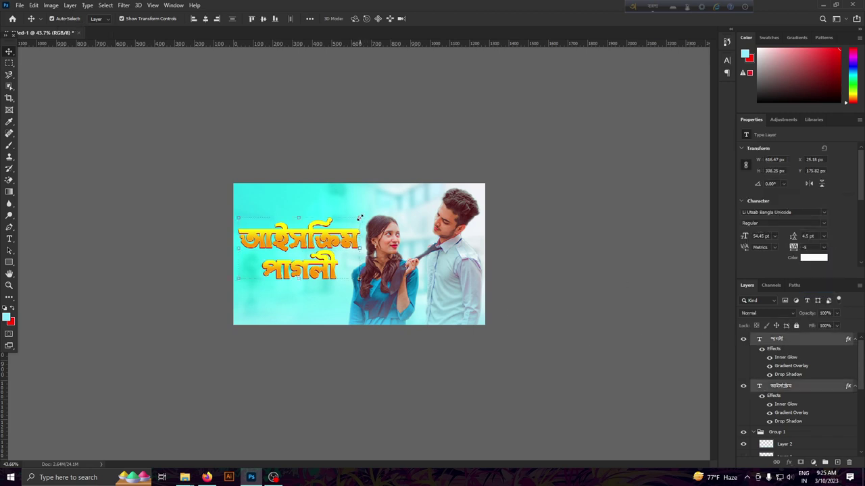
Enlarge the title again to about 103% (55.99 pt) and select the আইসক্রিম layer's effects.
drag(359, 218, 349, 233)
key(Return)
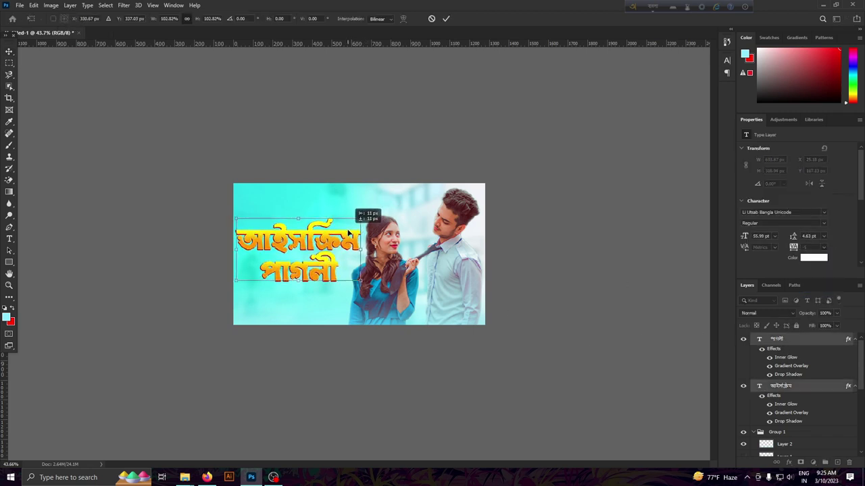
scroll(463, 49, down, 1)
scroll(365, 389, down, 1)
click(365, 388)
scroll(364, 389, up, 2)
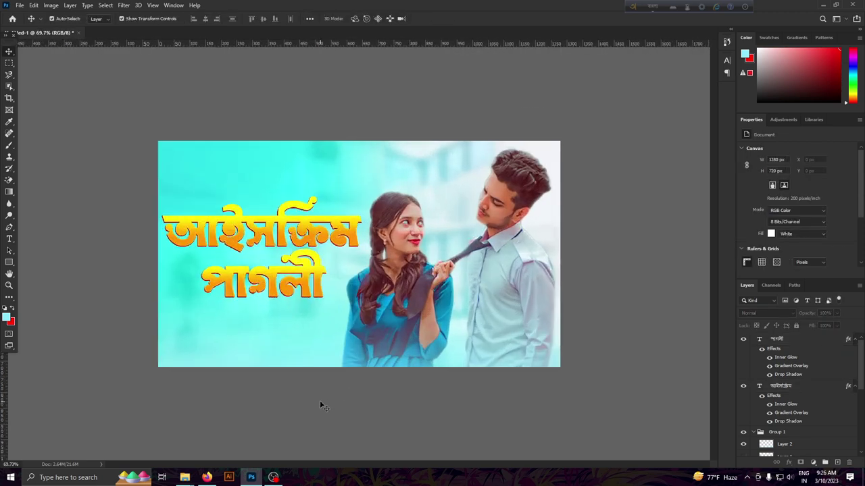
scroll(320, 401, up, 1)
scroll(318, 416, down, 1)
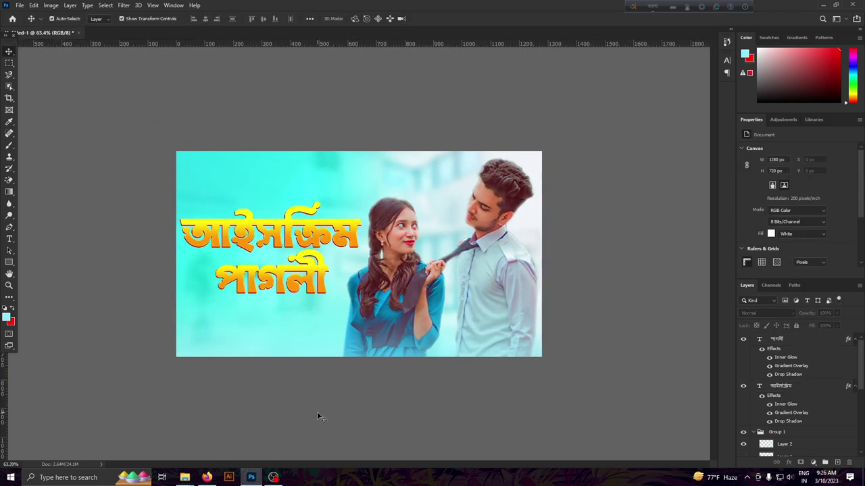
scroll(318, 416, up, 1)
click(283, 236)
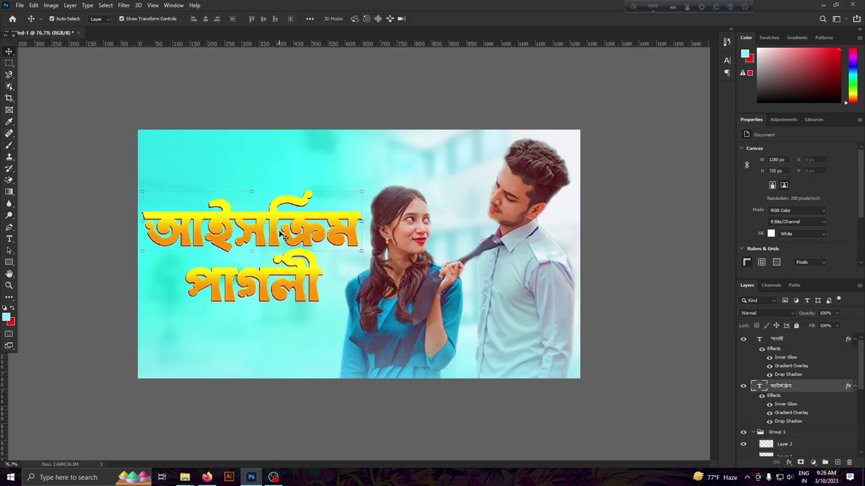
click(789, 462)
In the Gradient Overlay's editor, expand the Thumbnails presets and try several on the title.
click(804, 439)
click(686, 218)
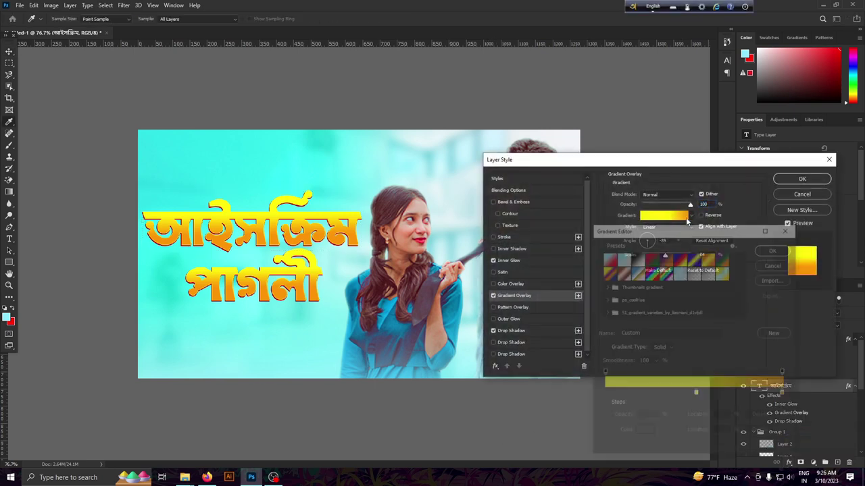
click(605, 289)
scroll(604, 318, down, 2)
click(675, 263)
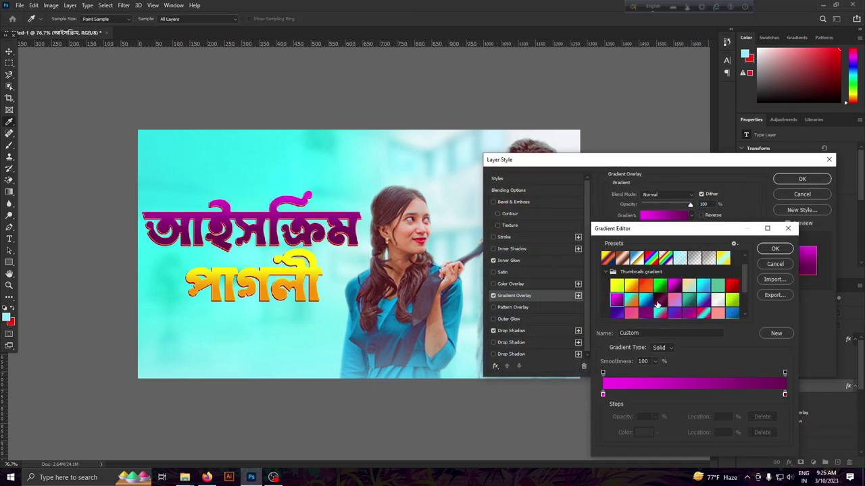
click(674, 293)
click(674, 279)
click(684, 295)
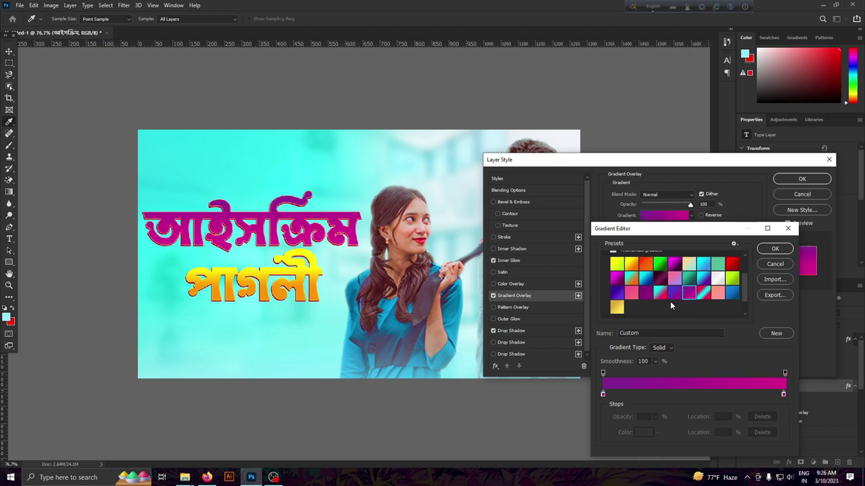
Browse further preset folders, trying cyan-pink, salmon and blue gradients, returning to magenta-pink.
scroll(670, 304, down, 1)
click(660, 278)
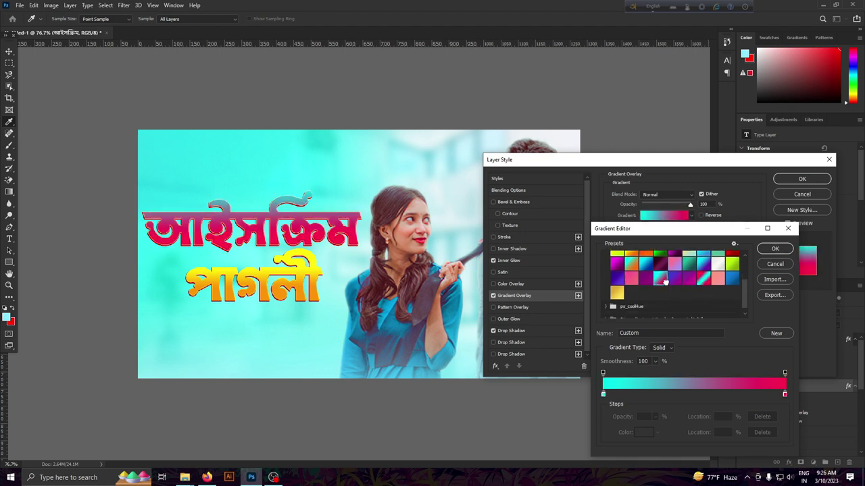
scroll(611, 306, down, 1)
click(606, 299)
scroll(649, 291, down, 2)
click(662, 305)
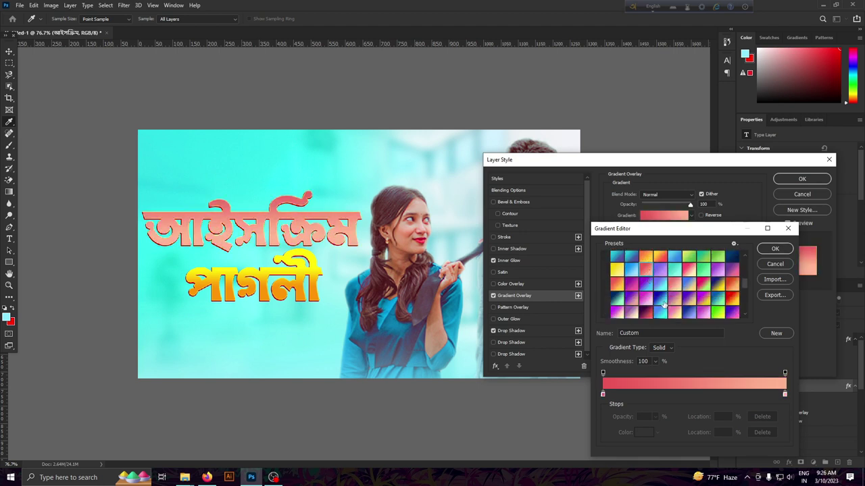
scroll(641, 312, down, 1)
click(643, 308)
scroll(646, 304, down, 1)
click(647, 301)
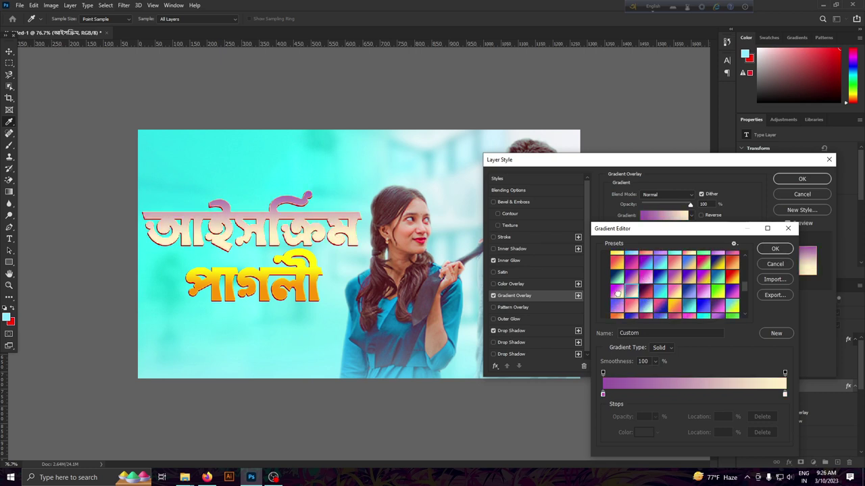
scroll(652, 304, down, 1)
click(653, 305)
click(653, 305)
scroll(654, 305, down, 1)
scroll(657, 307, down, 1)
click(659, 307)
scroll(665, 309, down, 1)
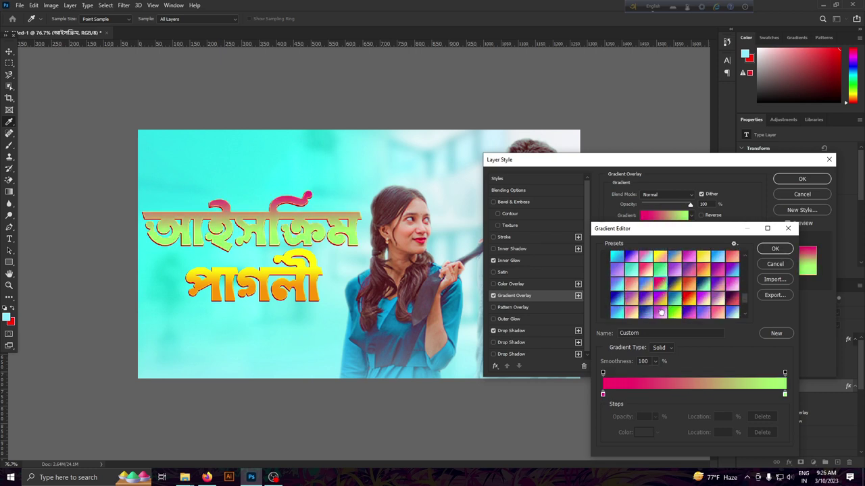
click(672, 309)
click(676, 308)
scroll(662, 304, down, 1)
click(648, 298)
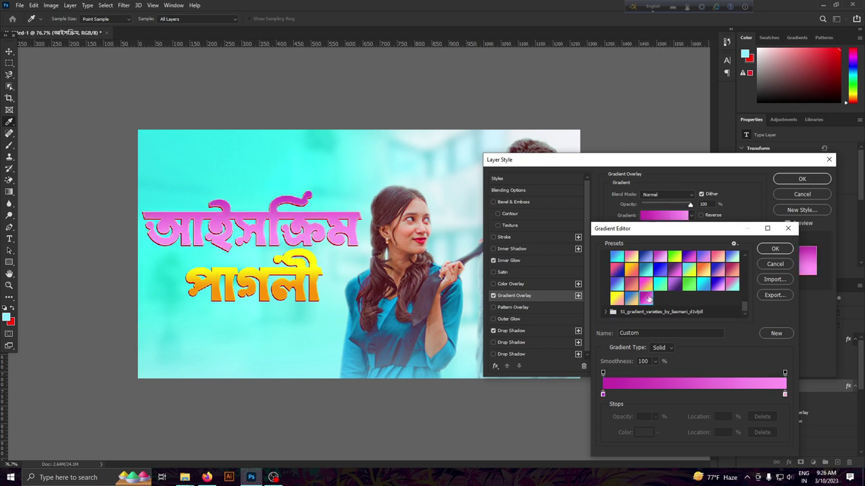
click(630, 272)
click(712, 288)
click(639, 300)
Scroll back through the presets and settle on a purple-to-magenta gradient, confirming it.
scroll(642, 298, down, 2)
scroll(642, 295, up, 1)
scroll(669, 295, up, 2)
scroll(696, 296, up, 1)
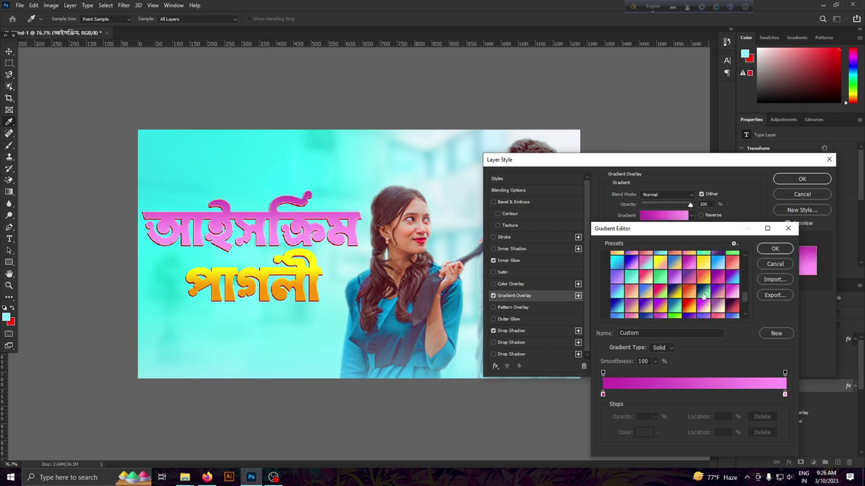
scroll(676, 284, up, 2)
click(669, 291)
scroll(655, 294, up, 1)
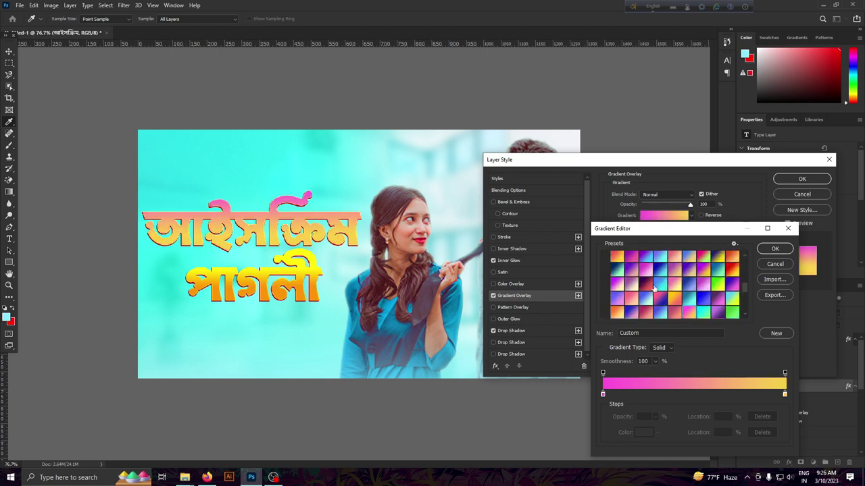
click(646, 299)
scroll(649, 298, up, 2)
scroll(675, 296, up, 2)
scroll(702, 294, up, 2)
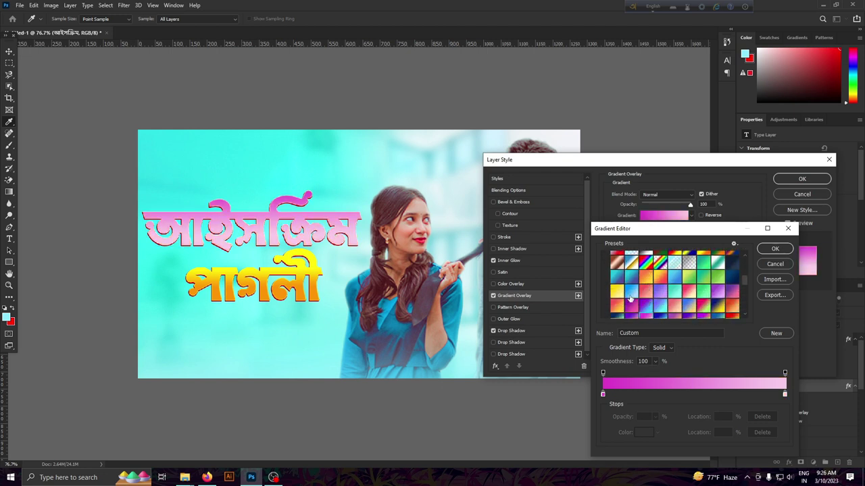
click(718, 292)
scroll(718, 292, up, 2)
scroll(676, 297, up, 2)
click(647, 300)
scroll(648, 300, up, 1)
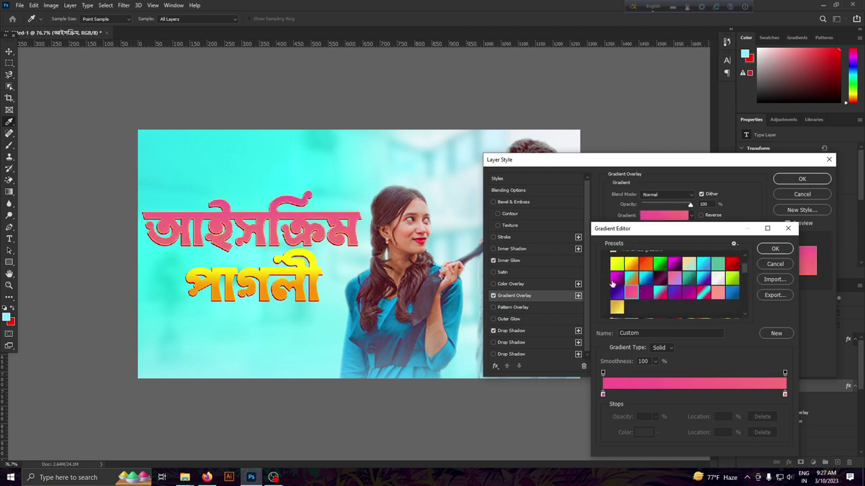
click(648, 300)
click(689, 293)
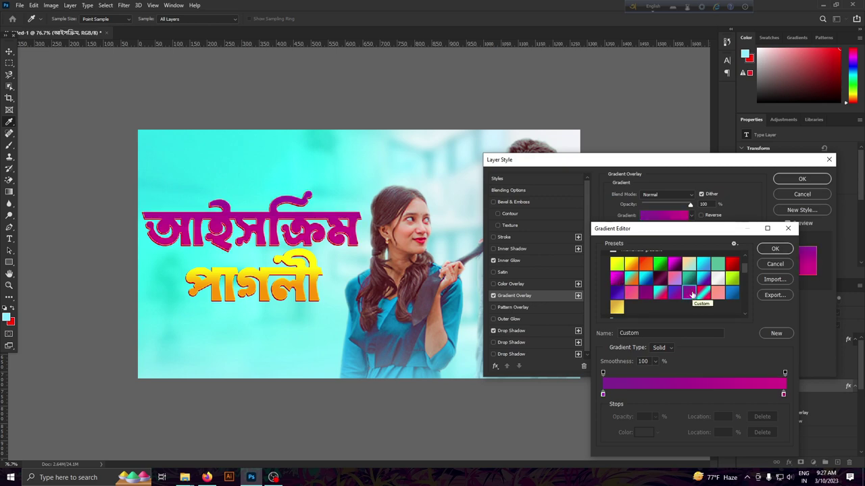
click(774, 250)
Add a fully saturated magenta colour stop at about 38% in the title gradient.
click(664, 215)
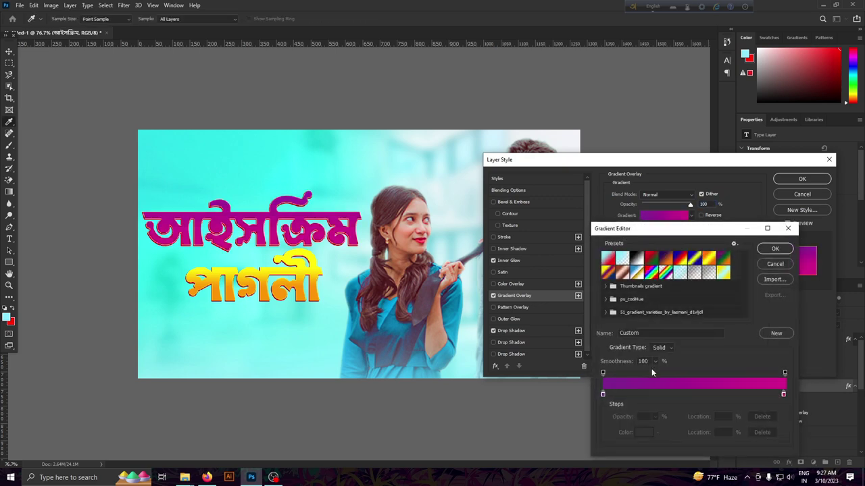
click(617, 395)
drag(665, 394, 671, 394)
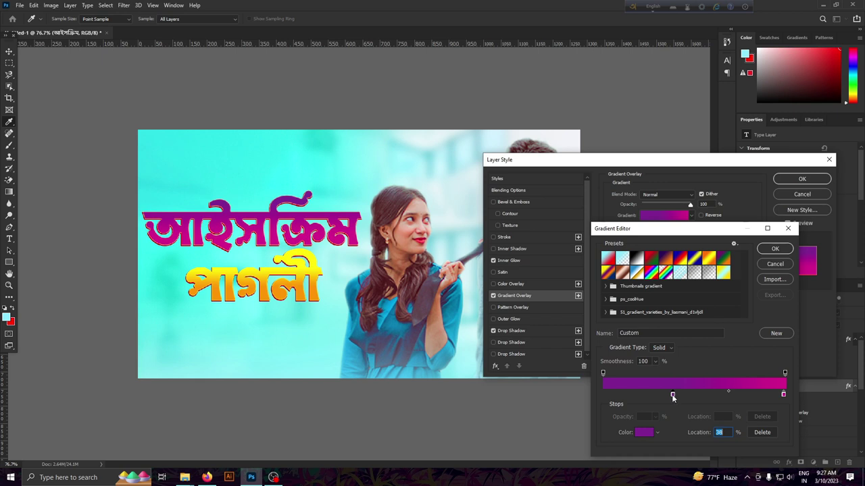
double_click(672, 395)
mouse_move(555, 296)
mouse_down()
mouse_move(579, 296)
mouse_move(568, 294)
mouse_up()
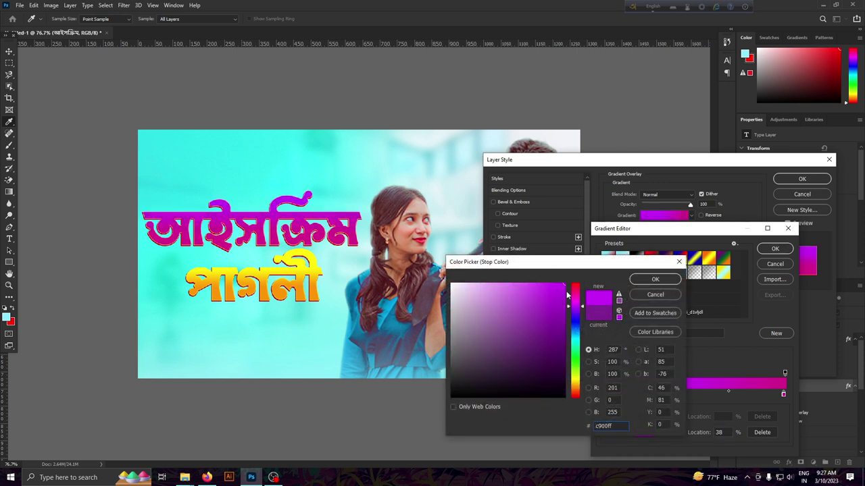
click(649, 283)
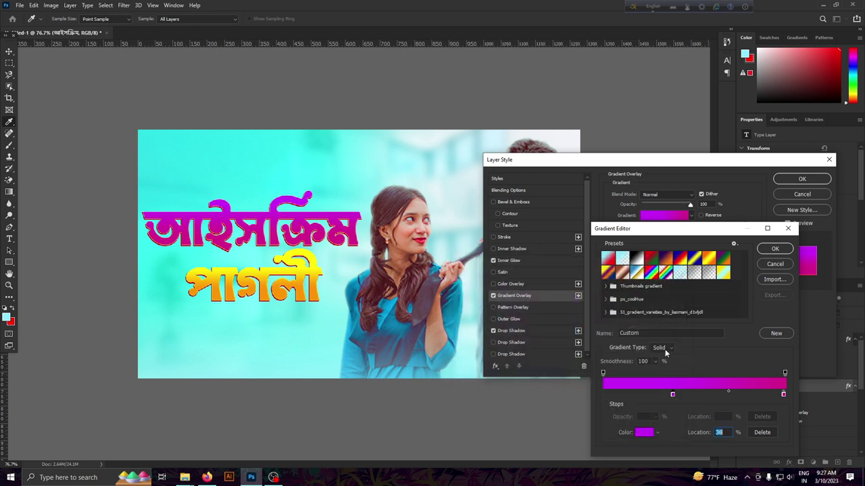
Replace that stop with a purple c900ff stop at 42% and apply the Gradient Overlay.
drag(673, 394, 676, 426)
click(679, 394)
click(775, 249)
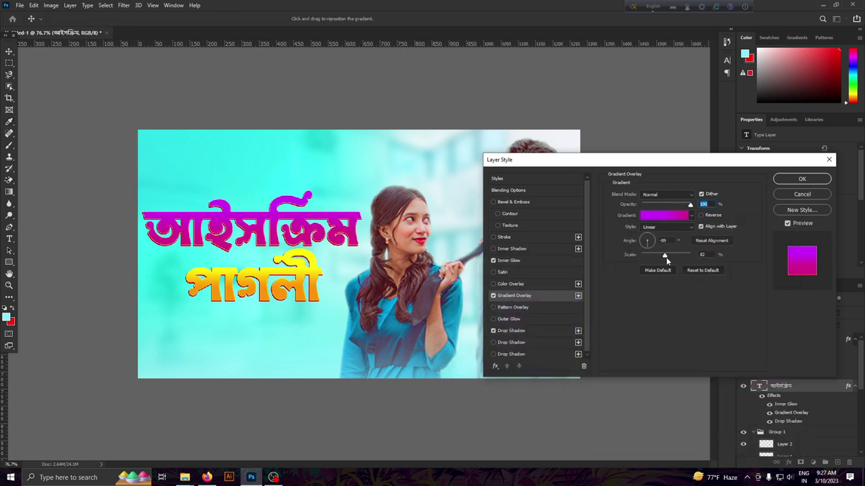
click(802, 178)
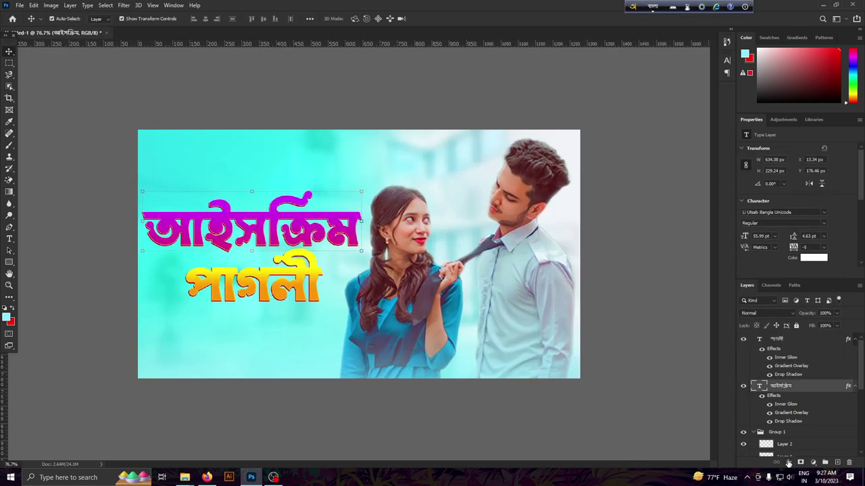
Reopen the title's Inner Glow and try cyan, white, pink and yellow-green glow colours.
double_click(785, 404)
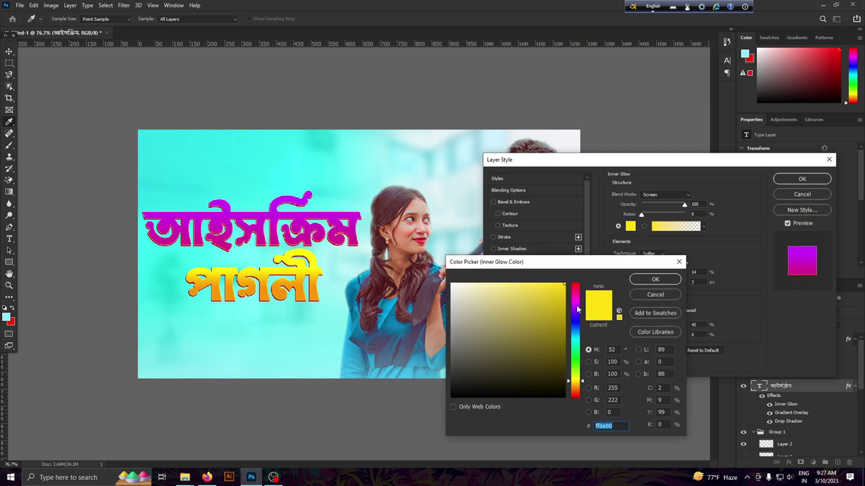
click(574, 302)
click(487, 282)
click(575, 343)
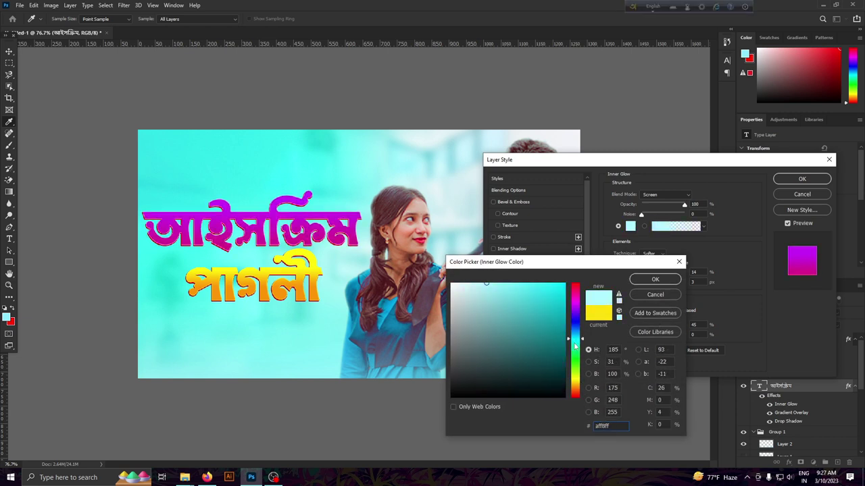
click(573, 305)
click(483, 283)
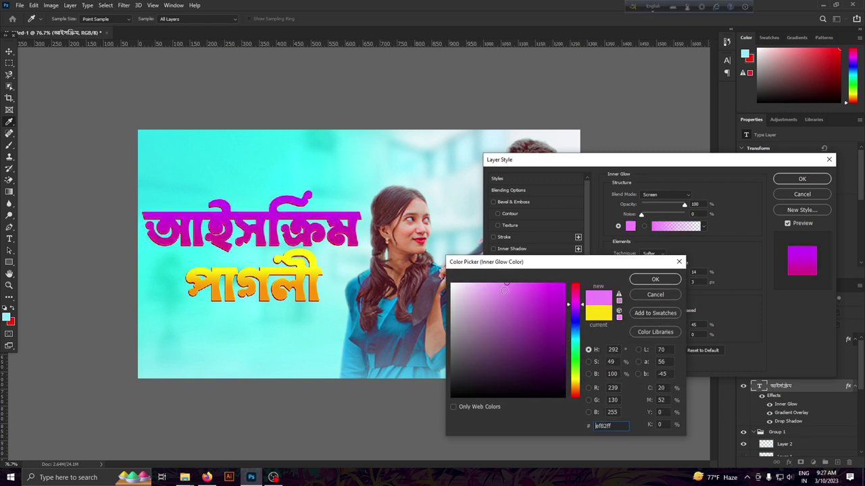
drag(453, 295, 415, 250)
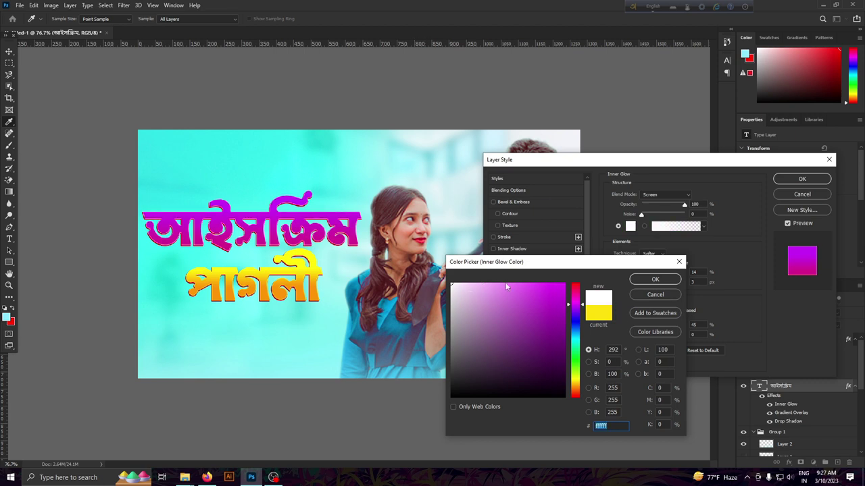
drag(506, 288, 527, 269)
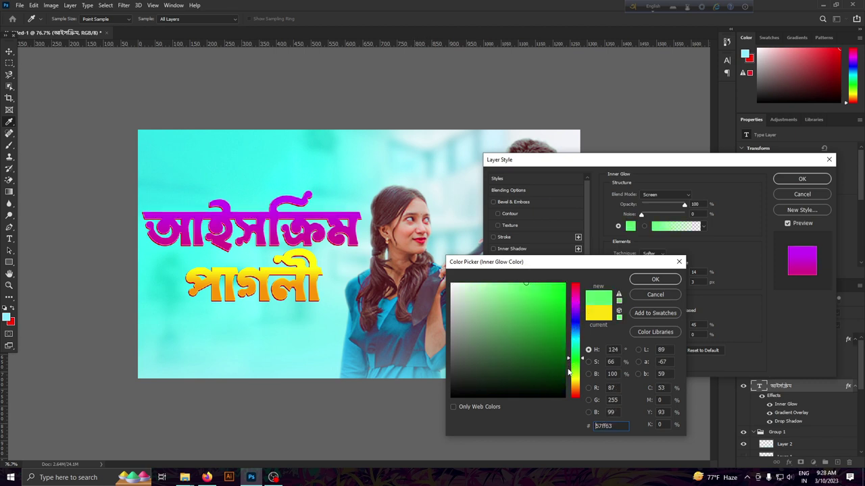
mouse_move(577, 304)
mouse_down()
mouse_move(570, 374)
mouse_move(445, 405)
mouse_move(408, 221)
mouse_up()
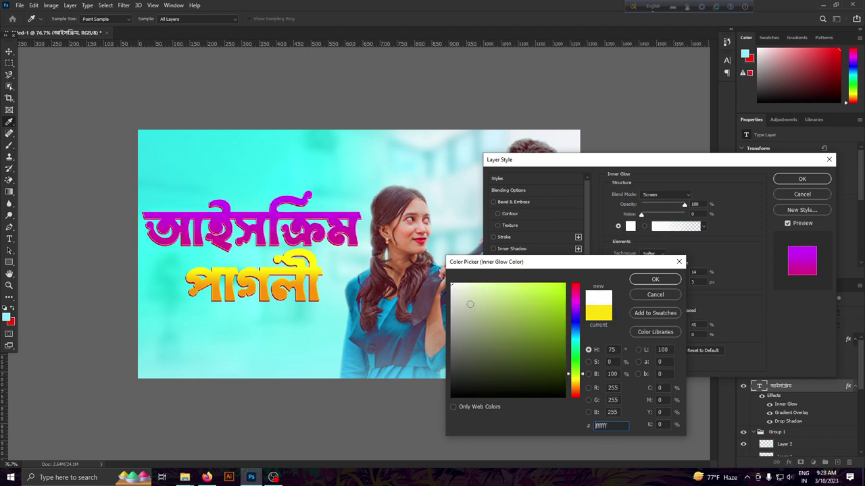
Set the inner glow to very light pink #fedfff and adjust its size.
click(576, 344)
click(473, 284)
click(576, 308)
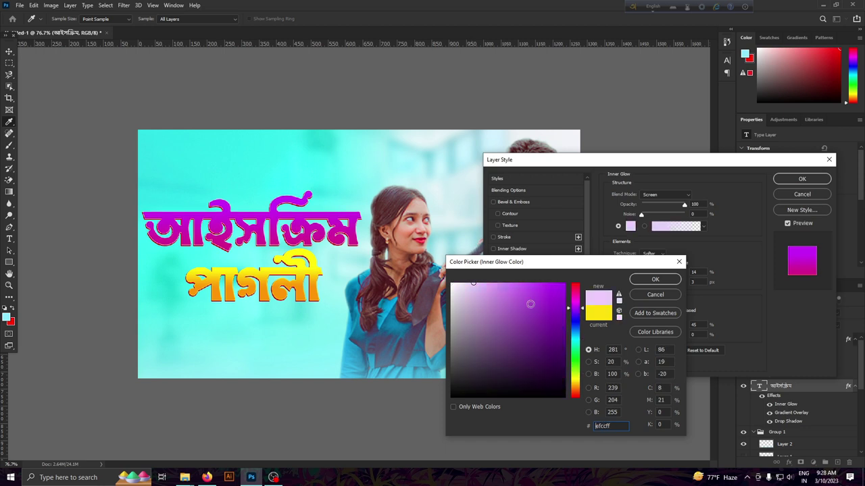
click(477, 282)
click(576, 302)
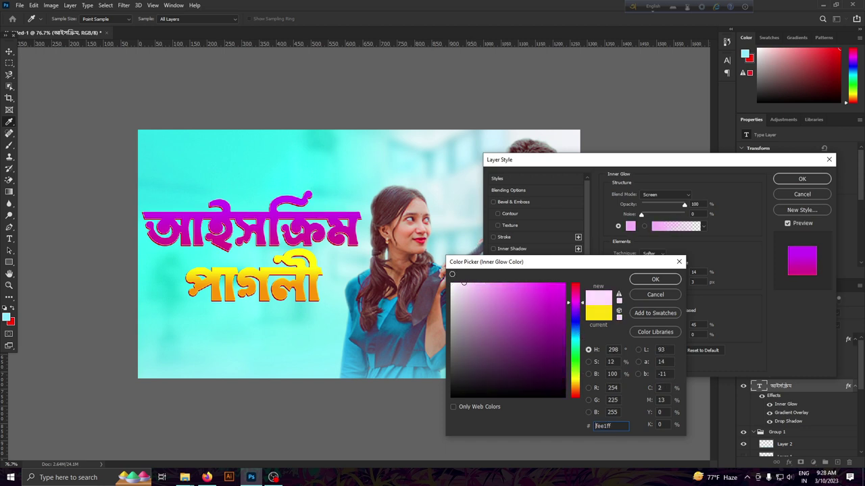
drag(464, 284, 434, 250)
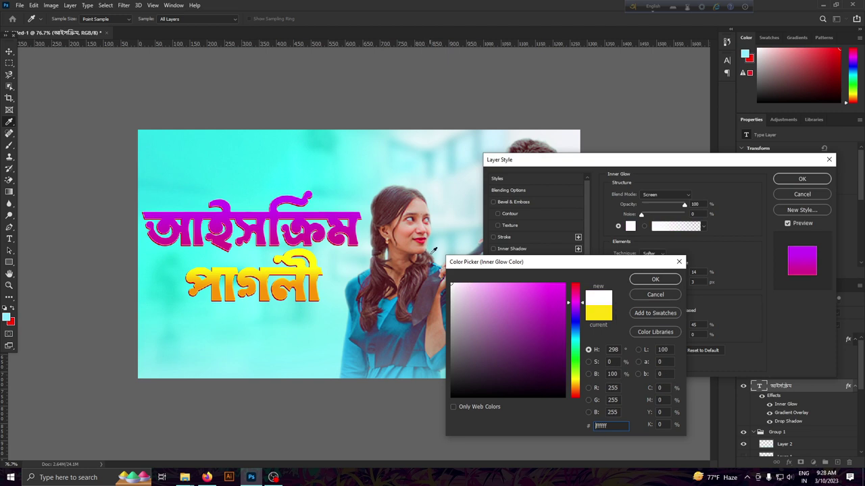
drag(452, 289, 465, 282)
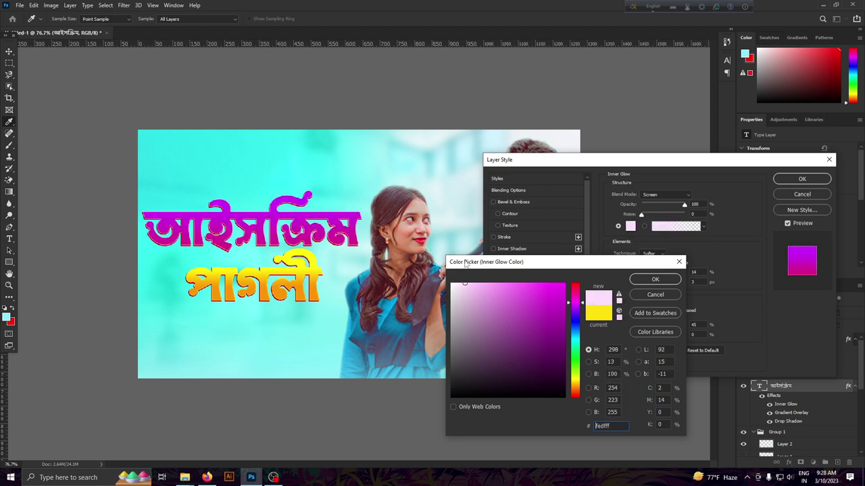
click(647, 280)
drag(641, 283, 643, 284)
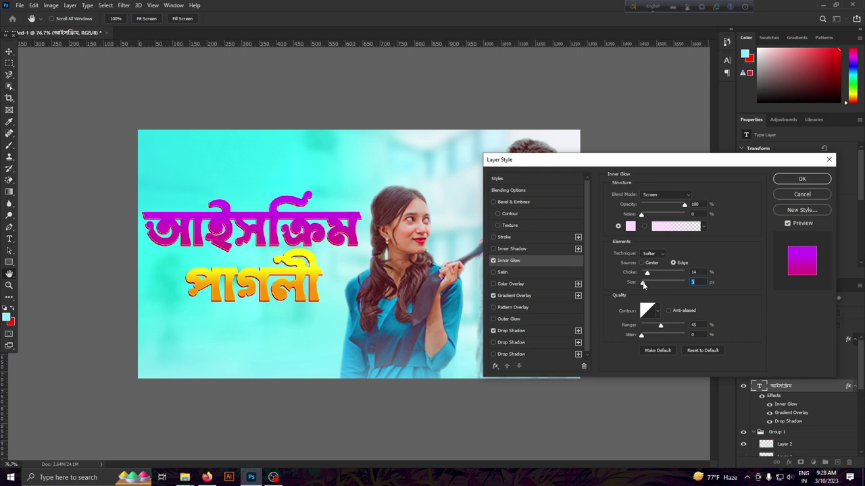
Try several drop shadow colours, settling on white, and reduce the shadow size.
click(511, 331)
click(701, 196)
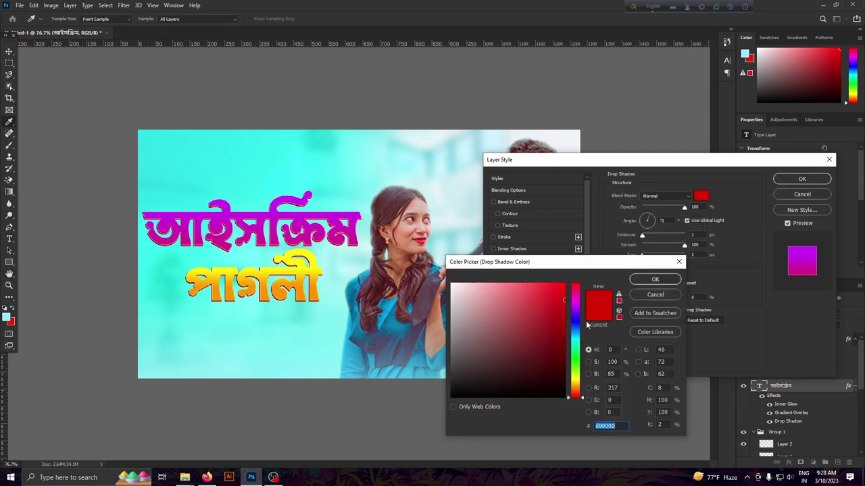
drag(521, 315, 452, 397)
mouse_move(577, 323)
mouse_down()
mouse_move(575, 306)
mouse_move(451, 284)
mouse_up()
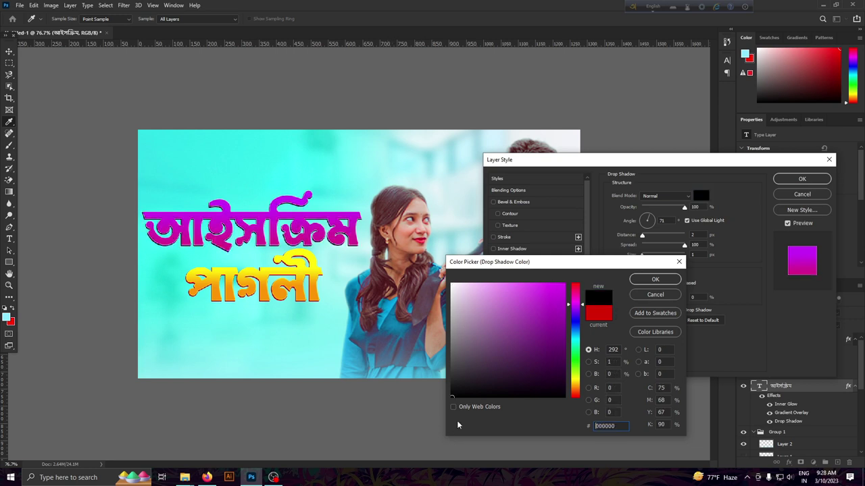
mouse_move(452, 284)
mouse_down()
mouse_move(564, 326)
mouse_move(564, 283)
mouse_up()
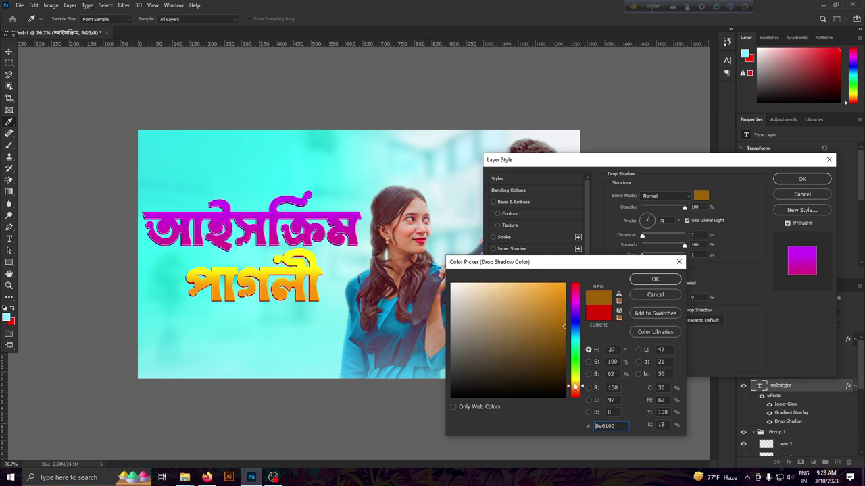
drag(575, 392, 575, 344)
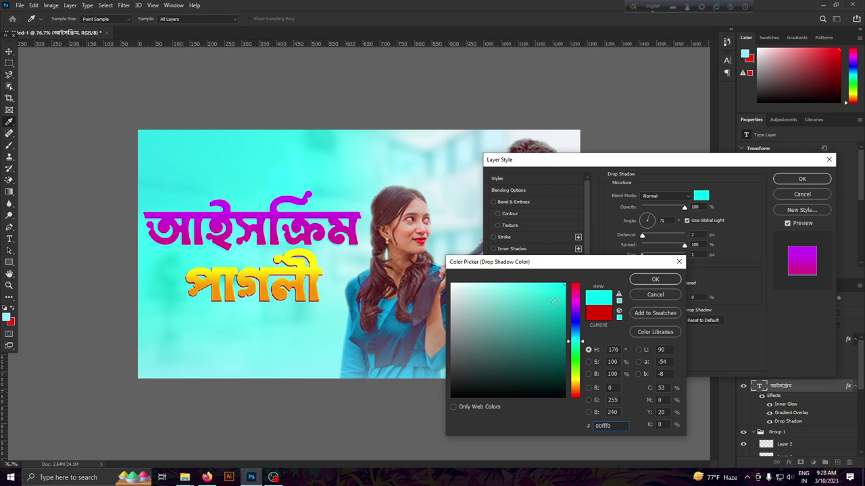
click(427, 260)
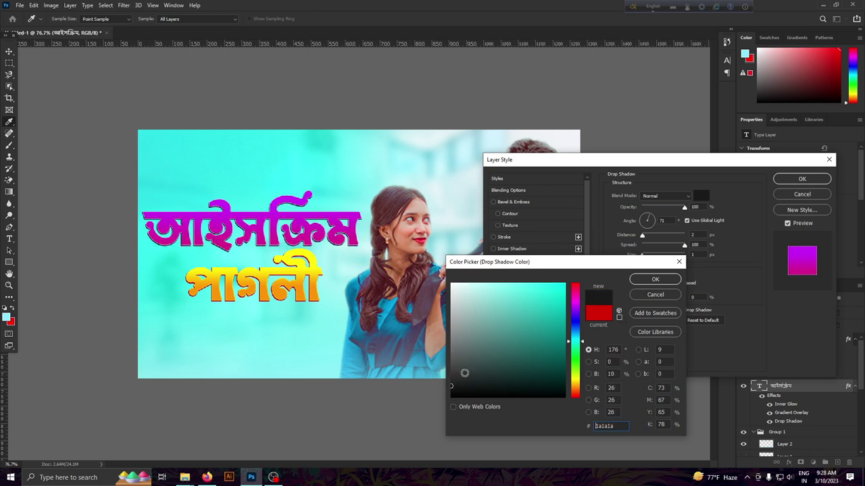
click(655, 279)
drag(644, 256, 642, 257)
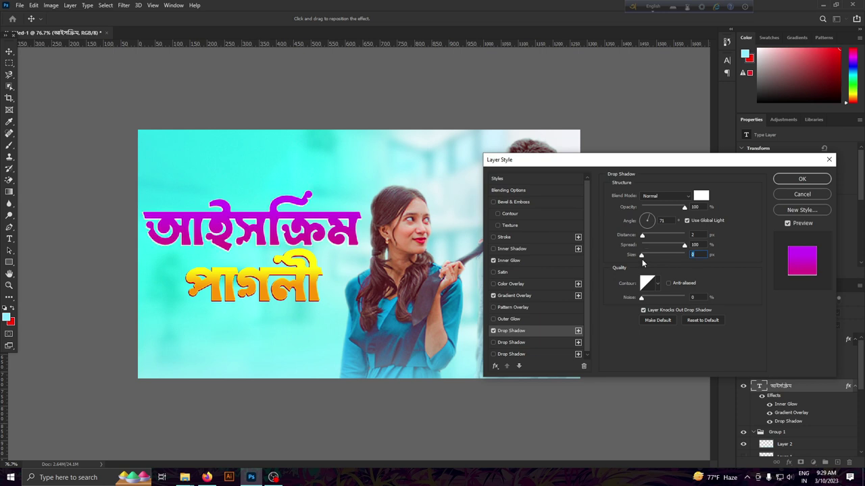
Make the title's drop shadow black with 2 px distance and size 0, and apply it.
click(701, 196)
click(452, 397)
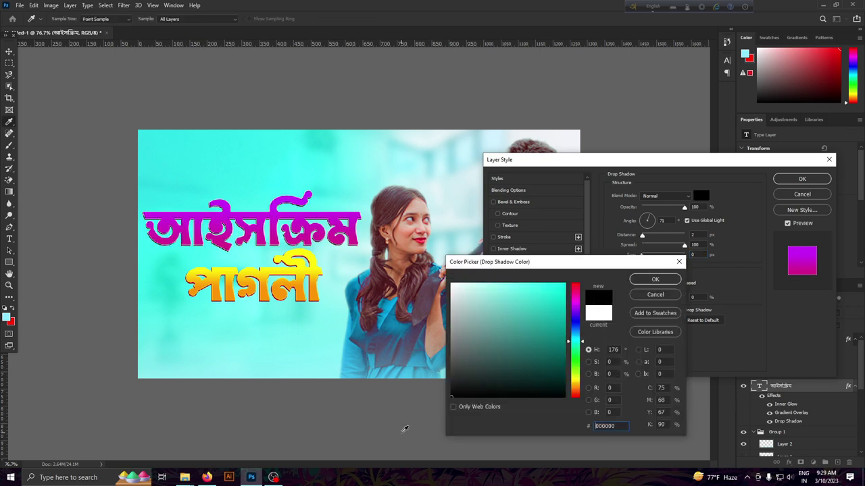
click(655, 279)
drag(643, 235, 644, 238)
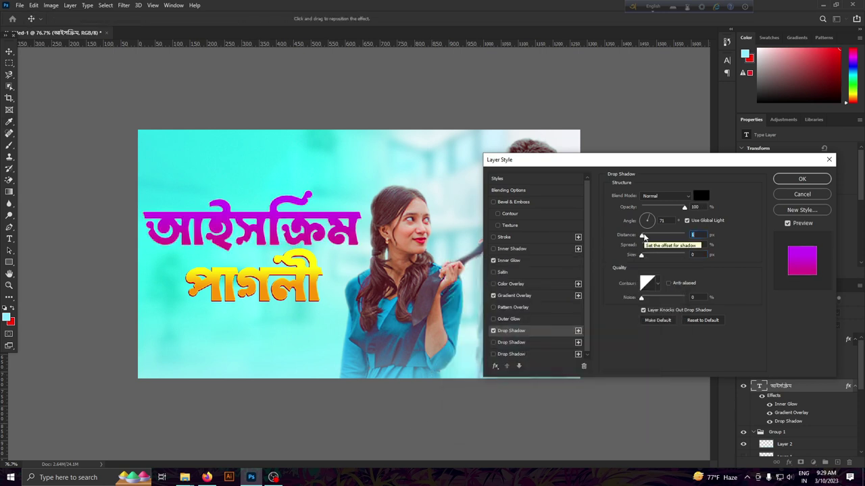
click(642, 256)
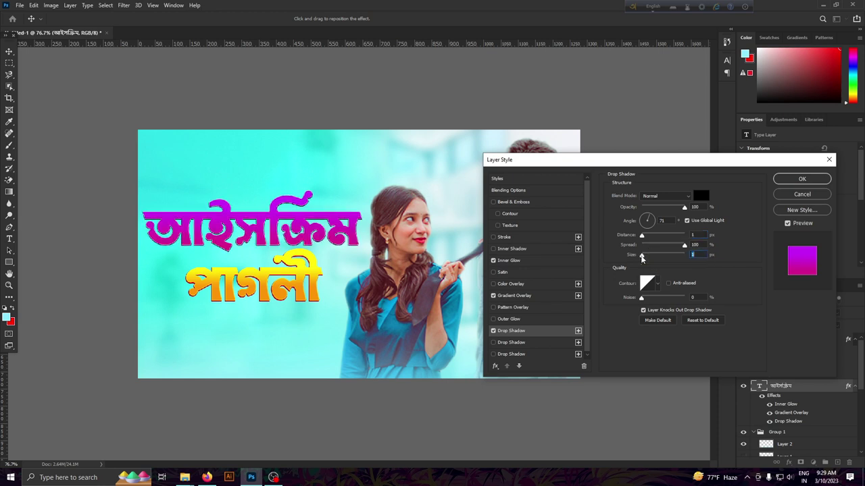
drag(642, 235, 640, 236)
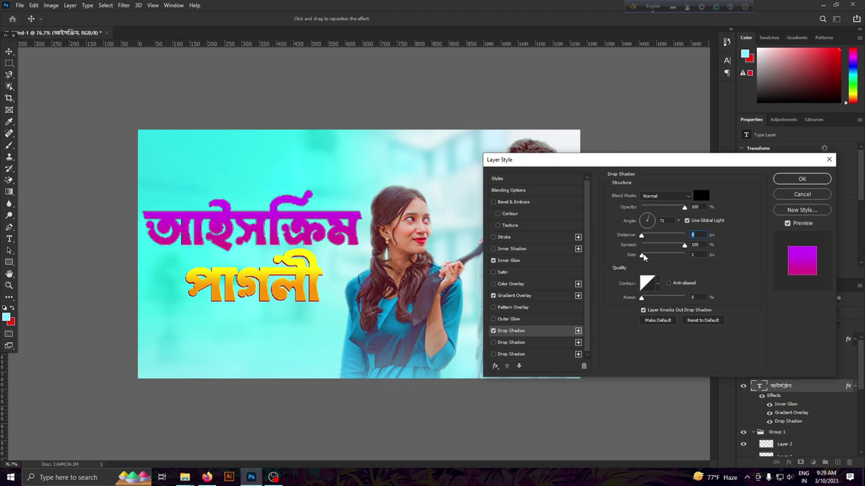
click(642, 257)
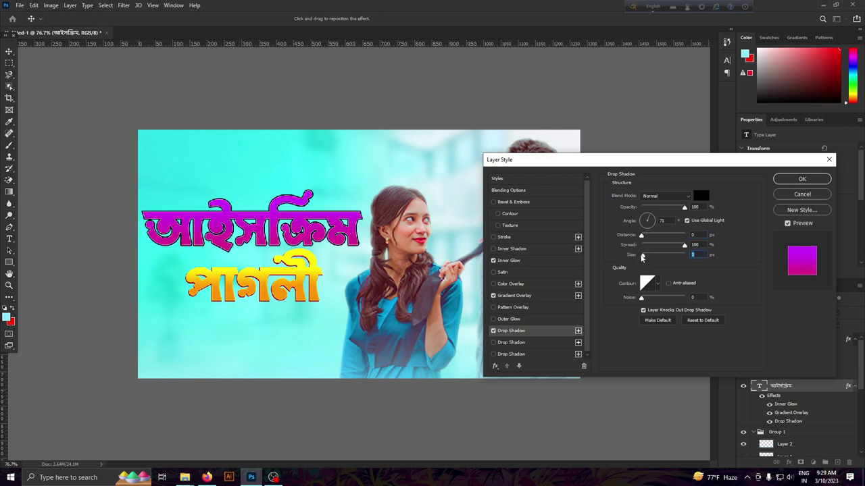
drag(641, 236, 645, 239)
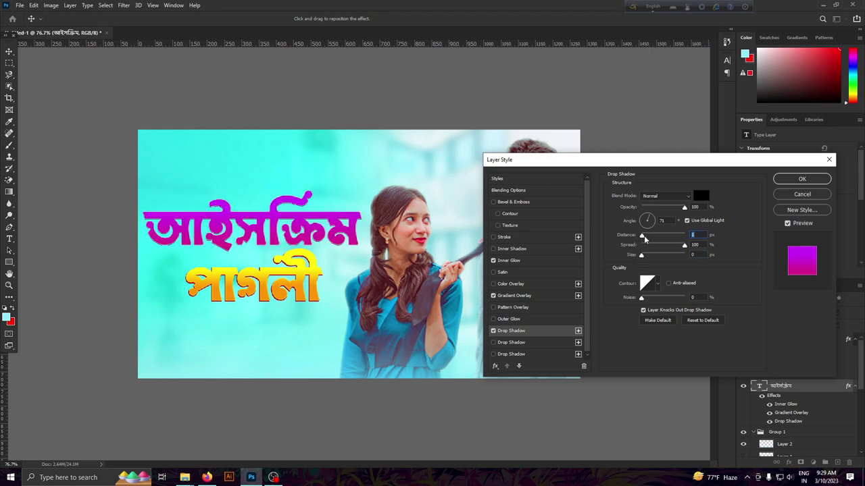
click(642, 256)
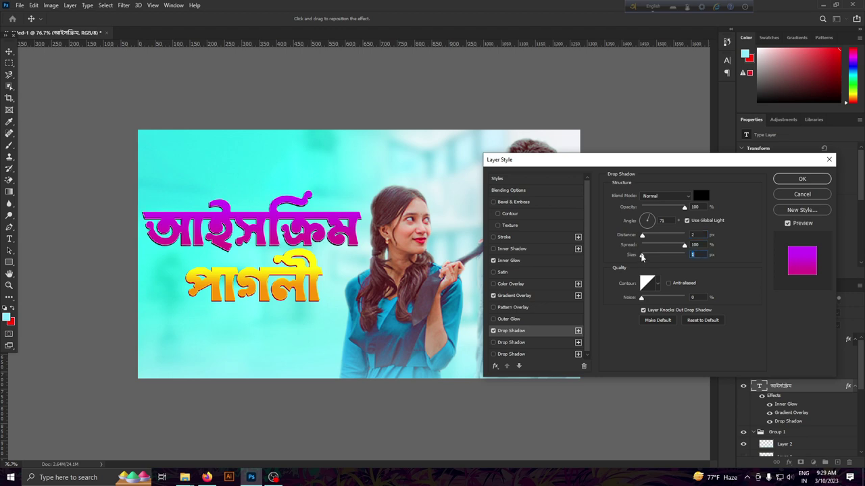
click(801, 179)
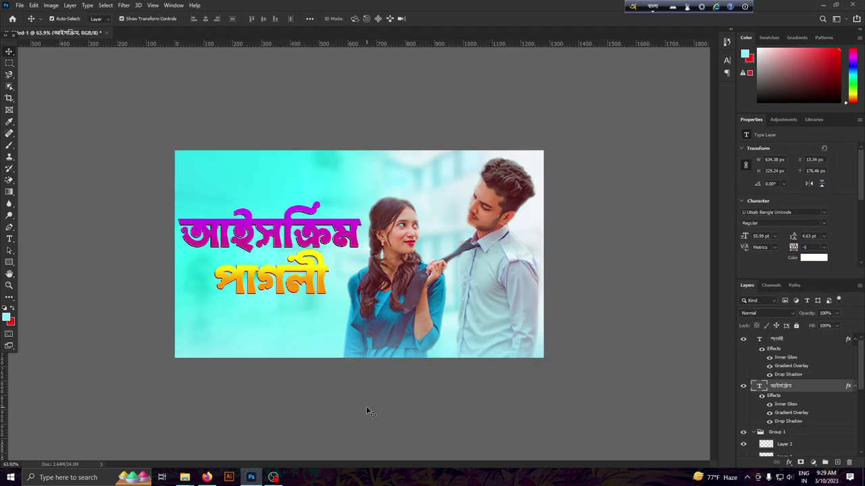
Briefly transform the পাগলী layer, then bring up the first title line's style menu.
scroll(365, 412, down, 3)
scroll(361, 415, up, 1)
click(277, 274)
key(ctrl+t)
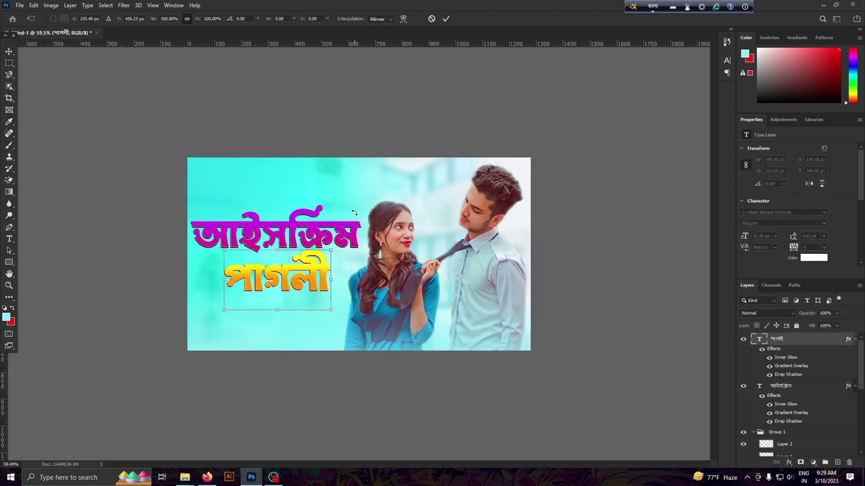
click(445, 18)
click(780, 386)
right_click(770, 404)
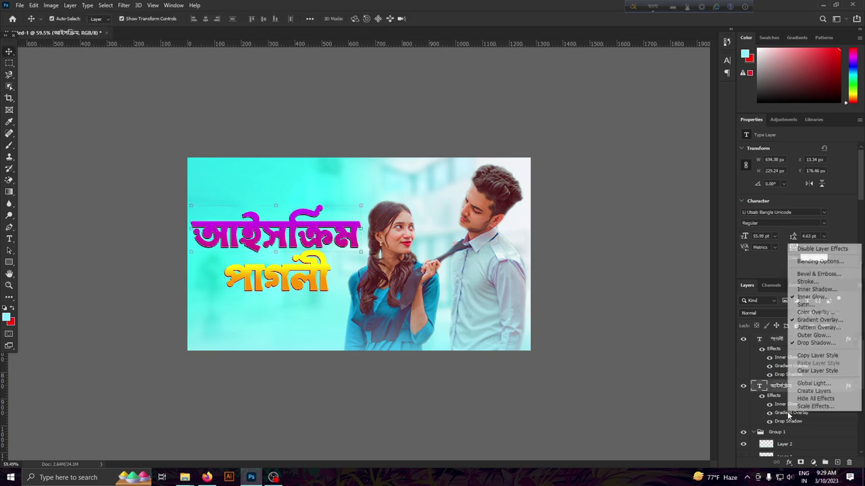
Copy the first title line's layer style and paste it onto the পাগলী layer.
click(818, 357)
click(312, 296)
right_click(802, 337)
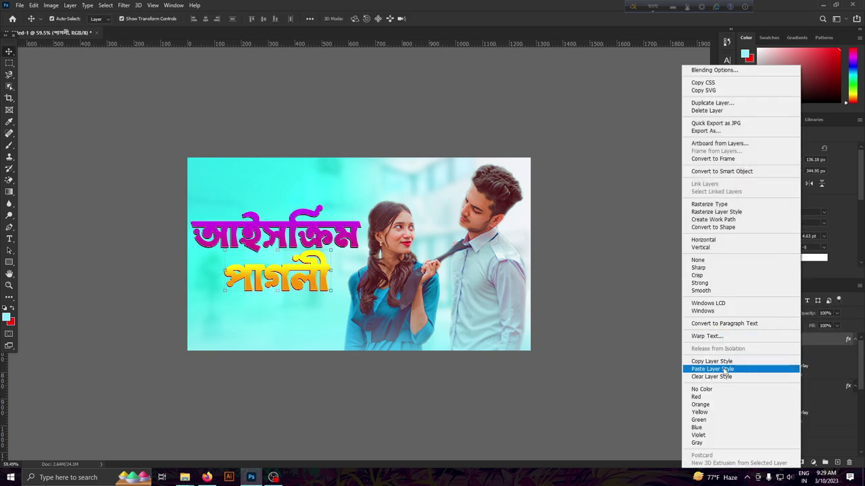
click(763, 366)
Drag the ice-cream cone image from Downloads onto the thumbnail and shrink it proportionally.
scroll(369, 422, up, 1)
scroll(369, 421, up, 1)
scroll(350, 432, down, 1)
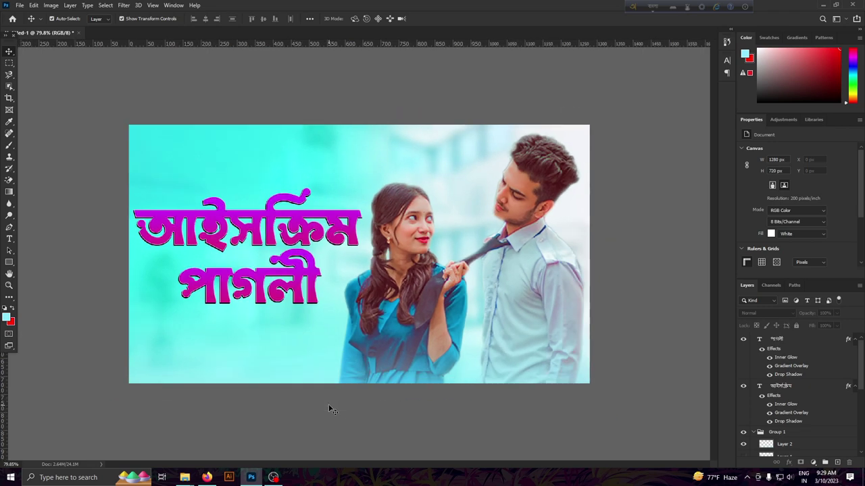
scroll(333, 412, down, 1)
scroll(310, 293, up, 1)
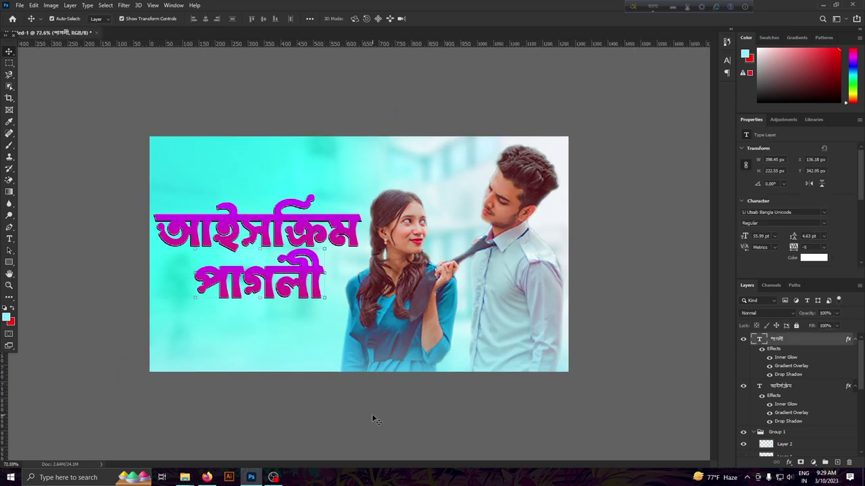
scroll(371, 413, down, 1)
scroll(372, 413, down, 1)
scroll(451, 402, down, 1)
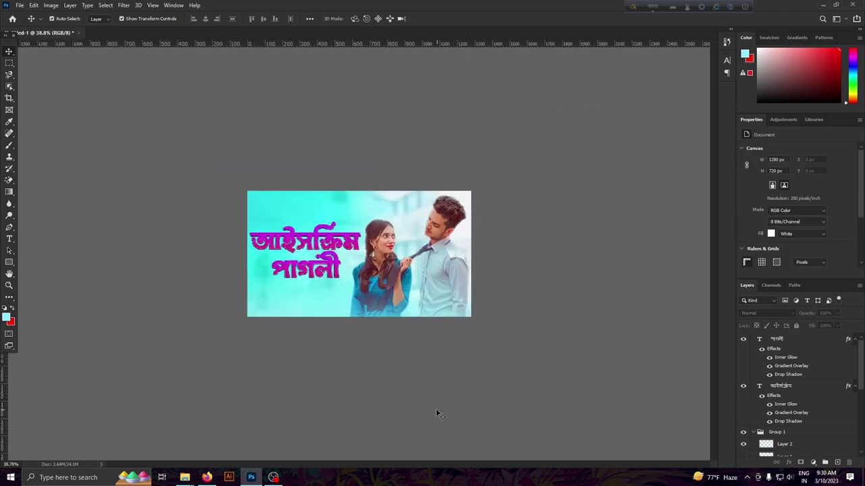
scroll(436, 409, up, 2)
scroll(416, 411, down, 1)
scroll(467, 411, up, 1)
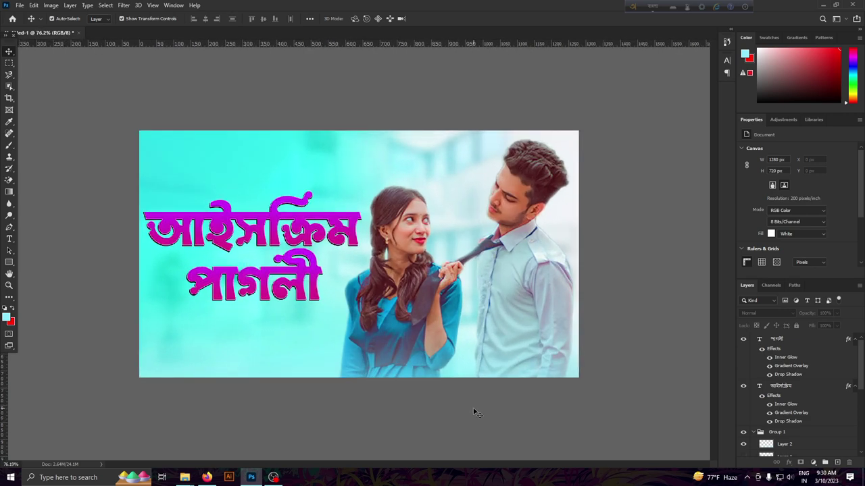
scroll(430, 427, down, 1)
scroll(400, 438, up, 1)
scroll(342, 412, up, 1)
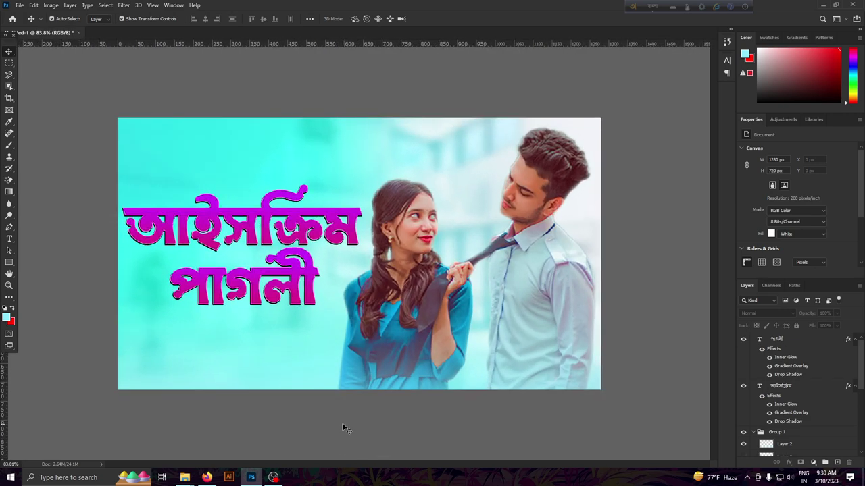
scroll(341, 423, down, 2)
scroll(342, 423, up, 1)
scroll(342, 423, down, 2)
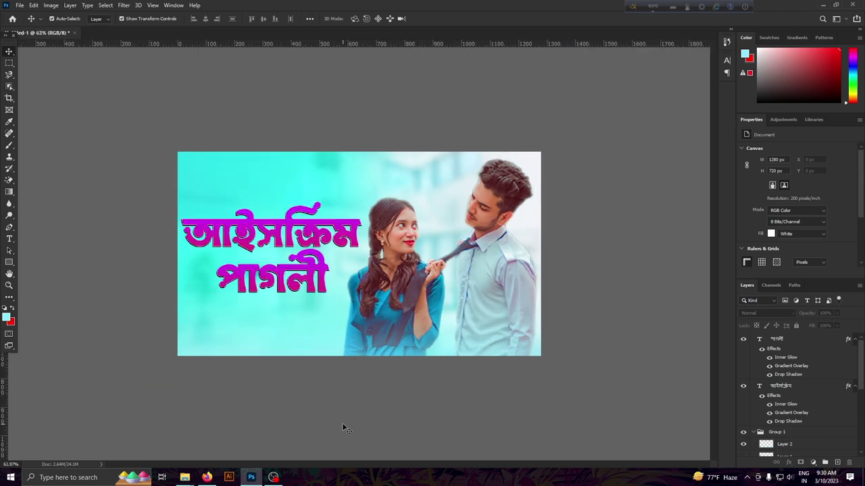
scroll(341, 422, down, 7)
scroll(342, 423, up, 12)
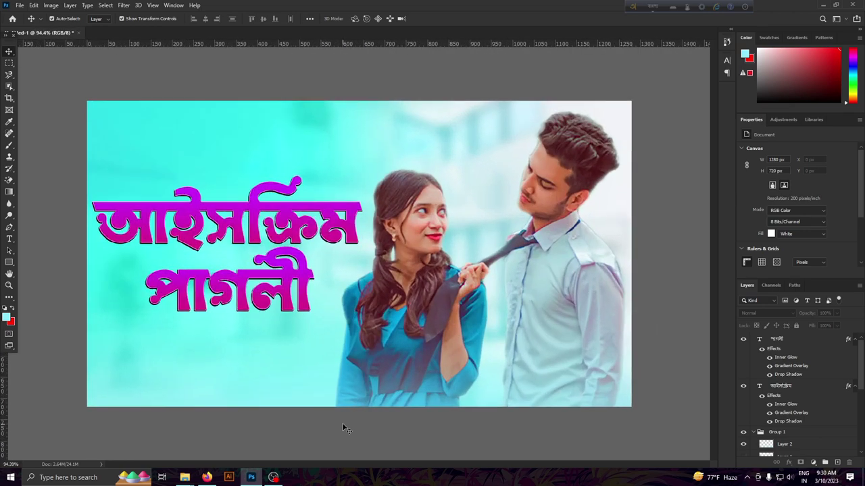
scroll(342, 426, down, 1)
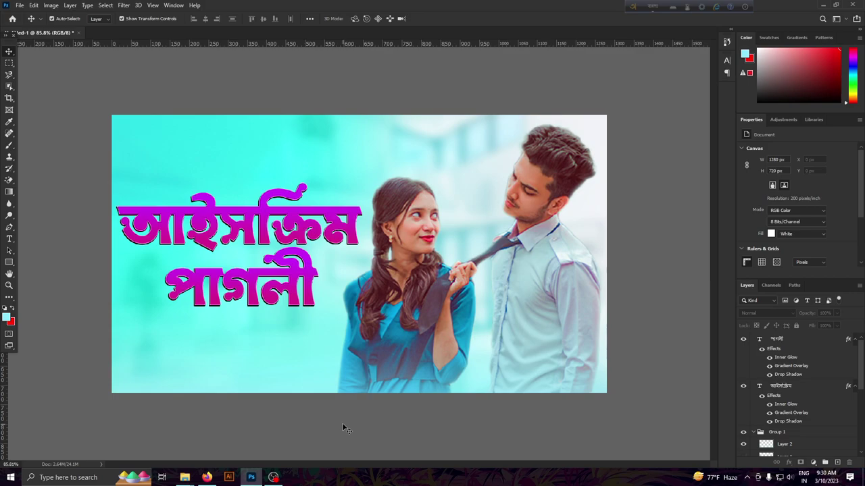
scroll(342, 423, down, 1)
mouse_move(185, 478)
click(233, 433)
drag(483, 443, 316, 346)
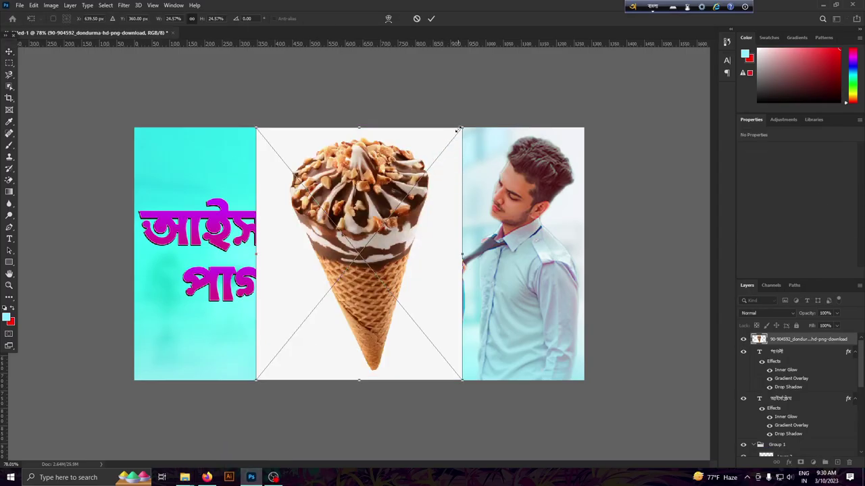
drag(459, 130, 427, 95)
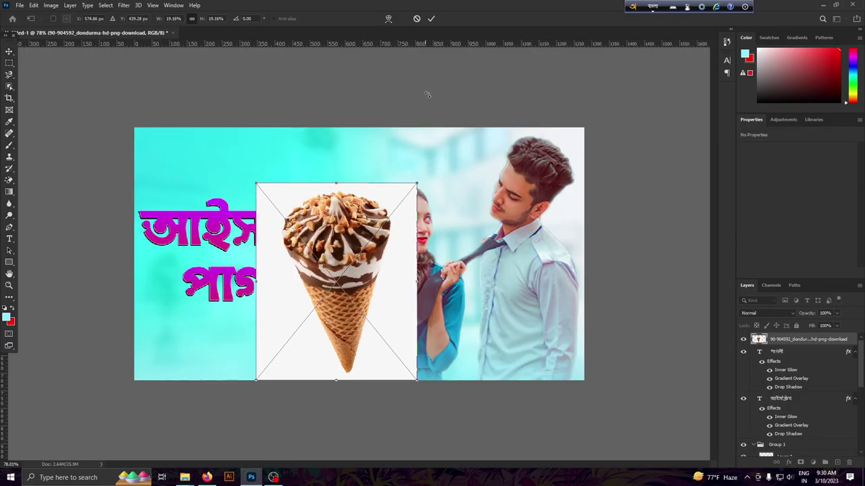
Place the ice-cream photo and cut the cone out to a new layer via Object Selection and Select and Mask.
drag(406, 228, 412, 204)
click(431, 19)
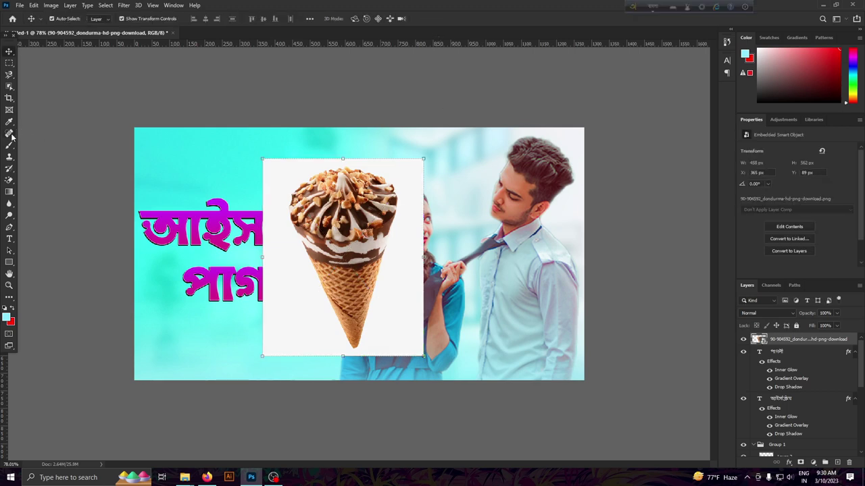
click(9, 87)
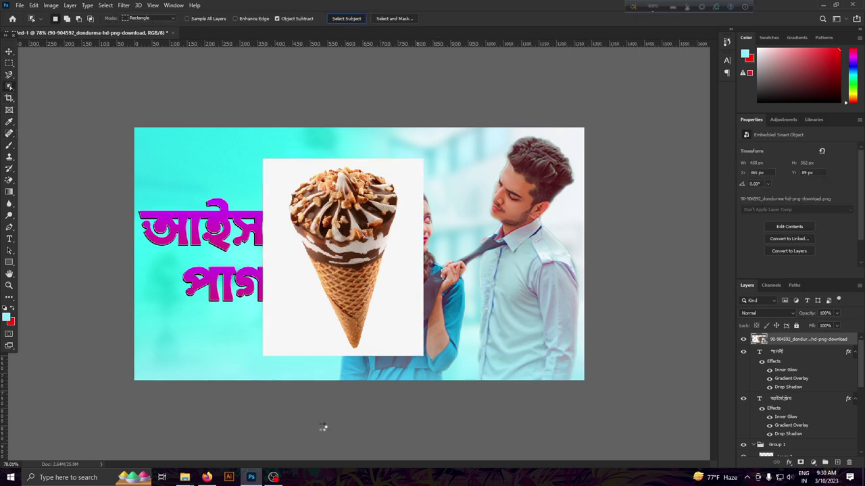
click(408, 20)
click(804, 427)
click(797, 439)
click(810, 456)
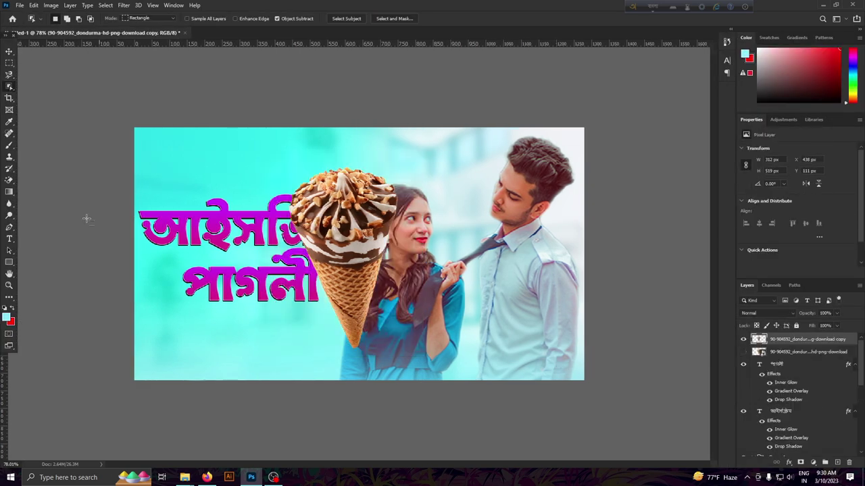
Shrink and tilt the cut-out cone into the bottom-left corner.
key(v)
mouse_move(399, 166)
mouse_down()
mouse_move(257, 283)
mouse_move(216, 304)
mouse_move(223, 324)
mouse_move(209, 343)
mouse_move(201, 329)
mouse_up()
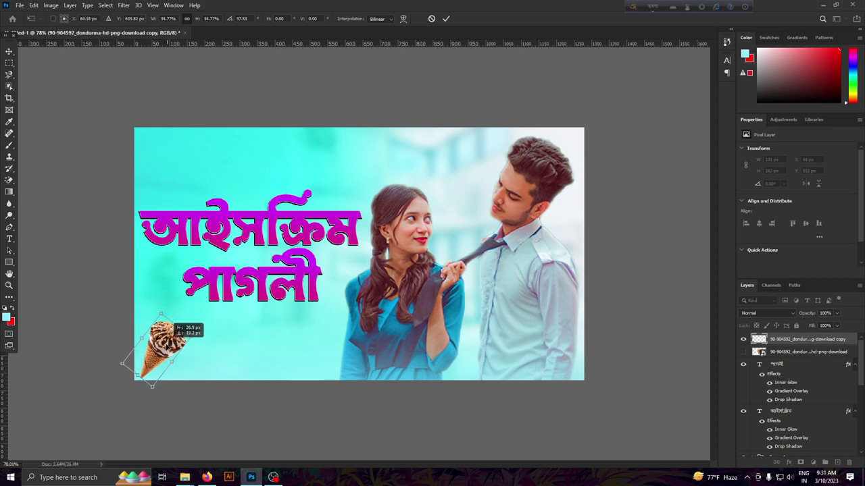
mouse_move(201, 328)
mouse_down()
mouse_move(210, 333)
mouse_move(189, 341)
mouse_up()
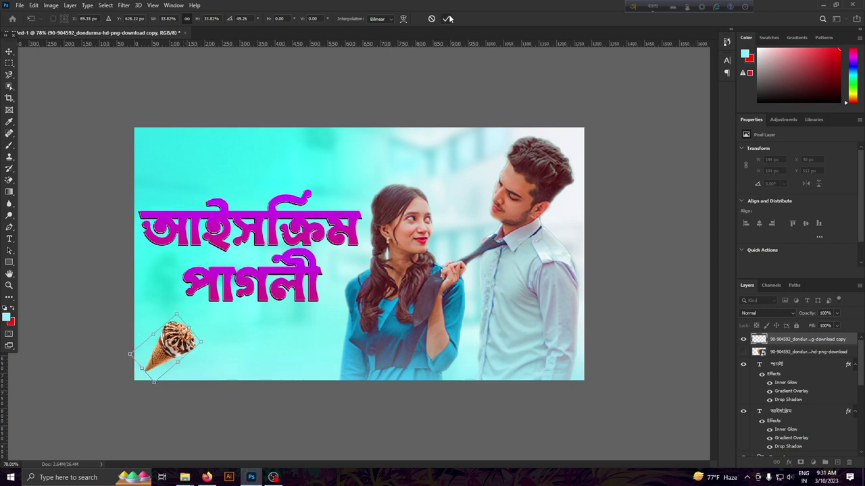
key(Return)
Move the cone layer to the top of the stack and set its opacity to 87%.
scroll(792, 341, down, 3)
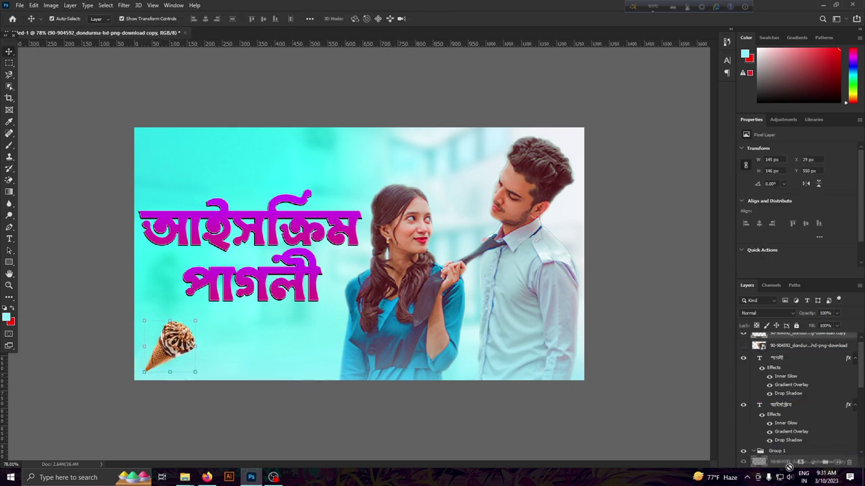
scroll(794, 358, down, 3)
scroll(797, 372, down, 3)
scroll(802, 387, down, 2)
drag(802, 386, 791, 336)
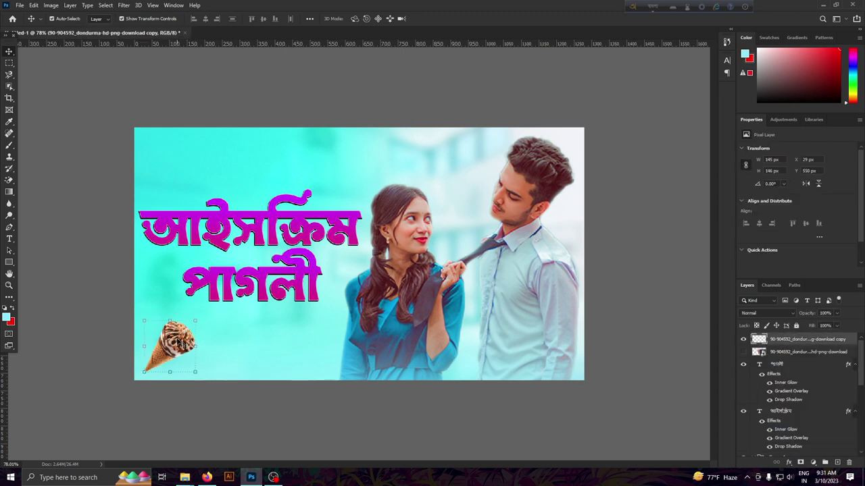
key(ctrl+minus)
click(836, 314)
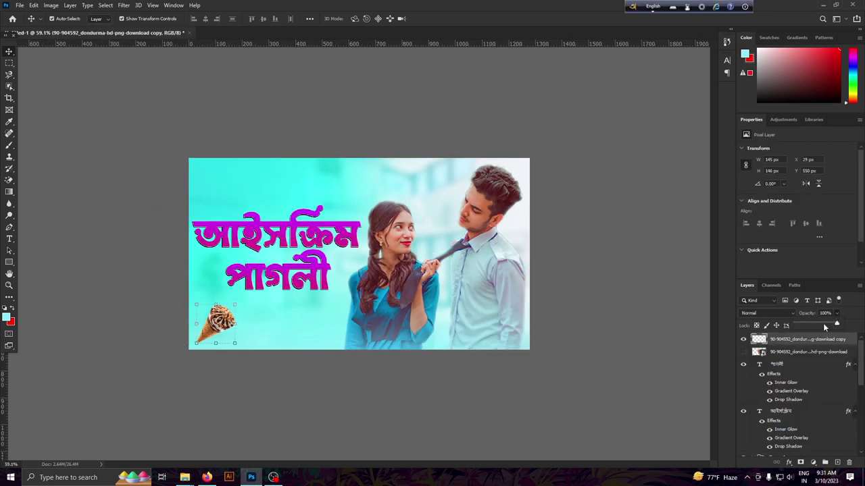
key(ctrl+0)
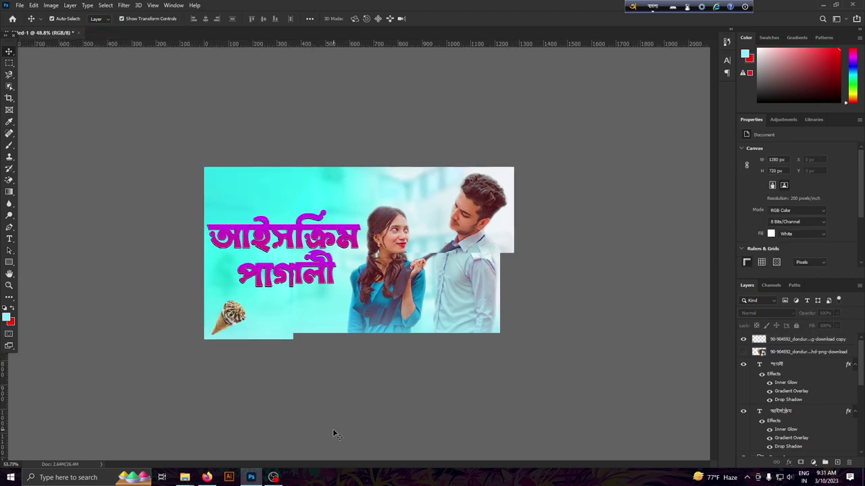
Soften the cone with a slight 1.1 px Gaussian Blur and nudge it into place.
click(124, 6)
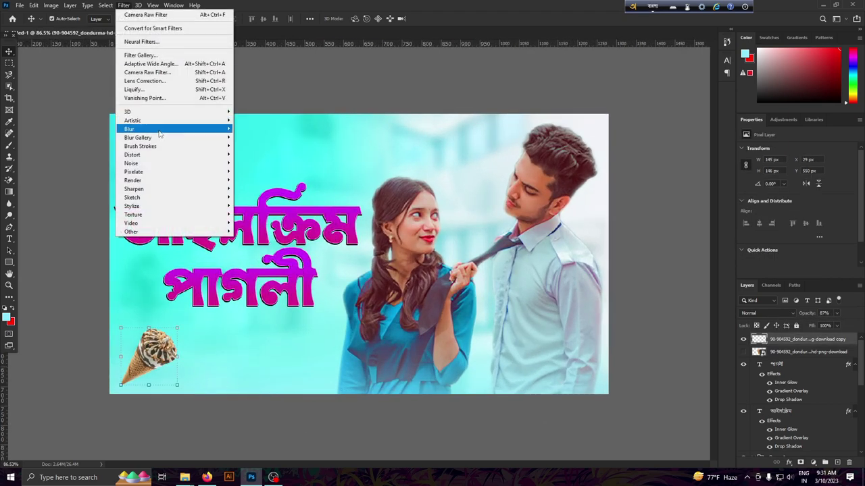
click(255, 169)
drag(508, 325, 499, 324)
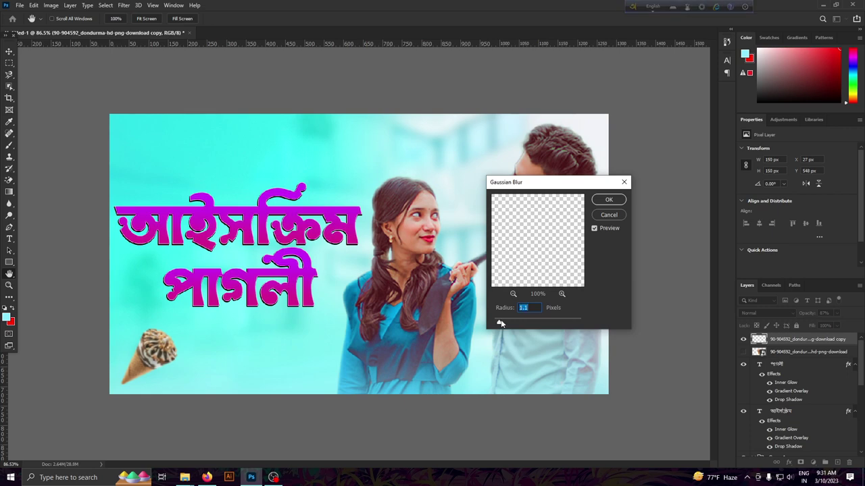
click(608, 201)
key(ctrl+0)
key(v)
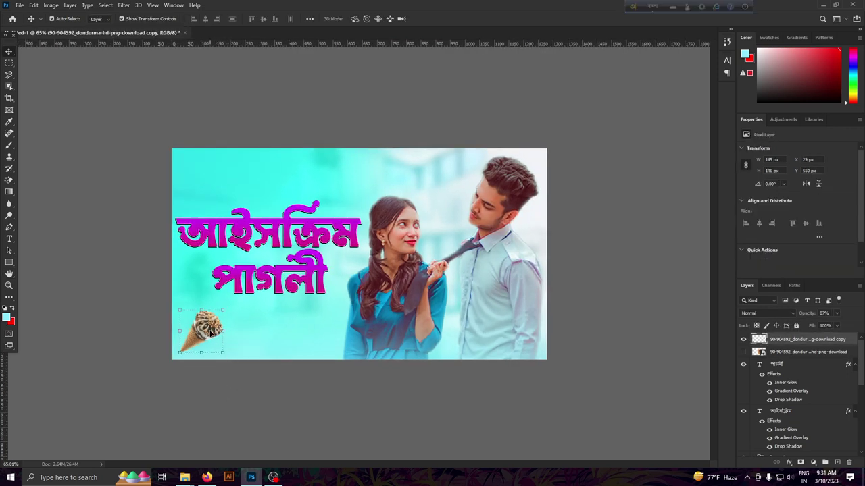
drag(219, 336, 189, 331)
Duplicate the cone layer and shrink the copy beside the title near the woman.
key(ctrl+plus)
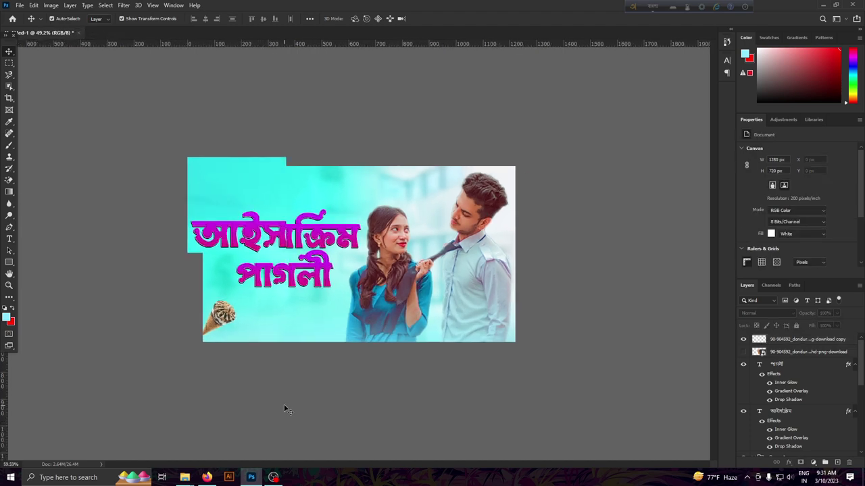
right_click(800, 352)
click(709, 138)
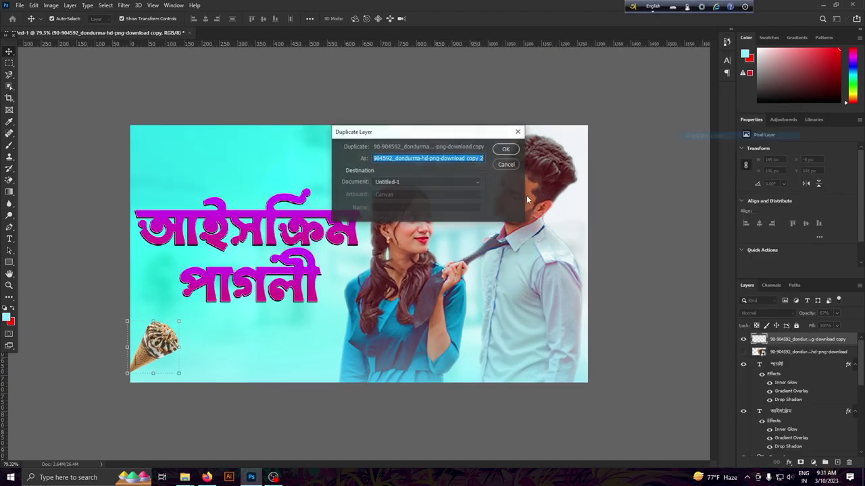
key(Return)
key(ctrl+t)
mouse_move(163, 351)
mouse_down()
mouse_move(520, 345)
mouse_move(312, 326)
mouse_move(340, 270)
mouse_up()
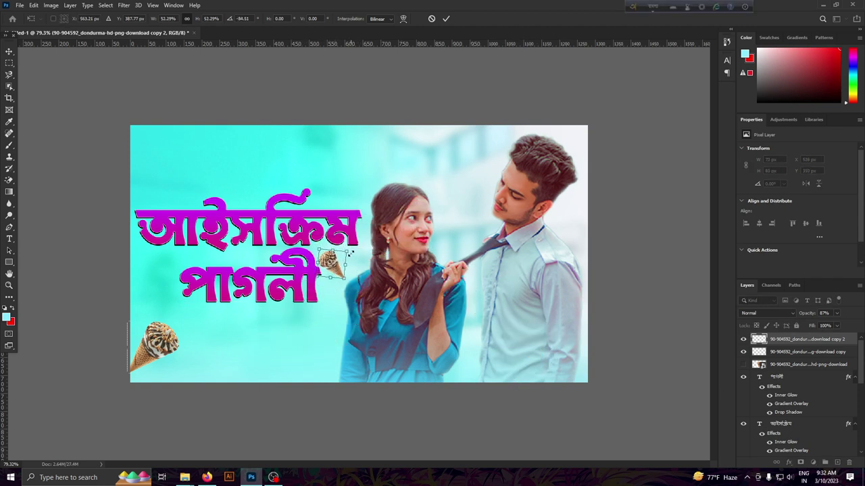
drag(340, 271, 342, 267)
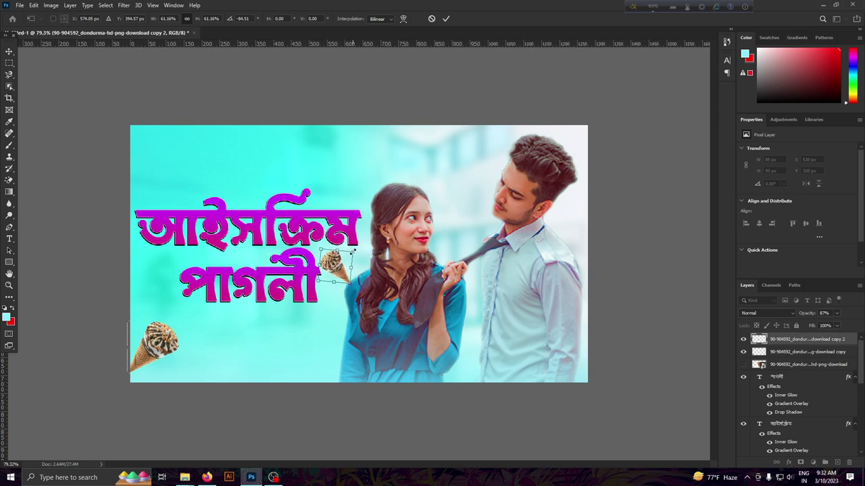
click(446, 18)
Drag the ice_cream_PNG98219 picture from the downloads folder onto the canvas.
scroll(363, 374, down, 3)
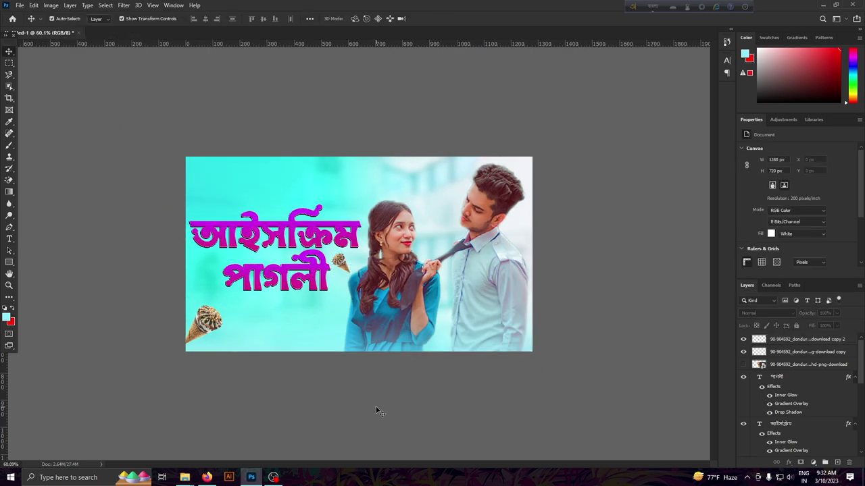
scroll(352, 393, up, 2)
click(232, 434)
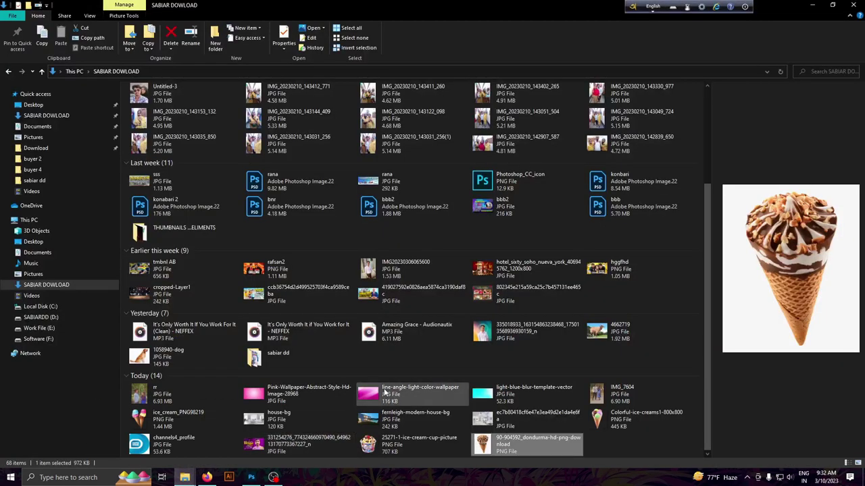
click(606, 422)
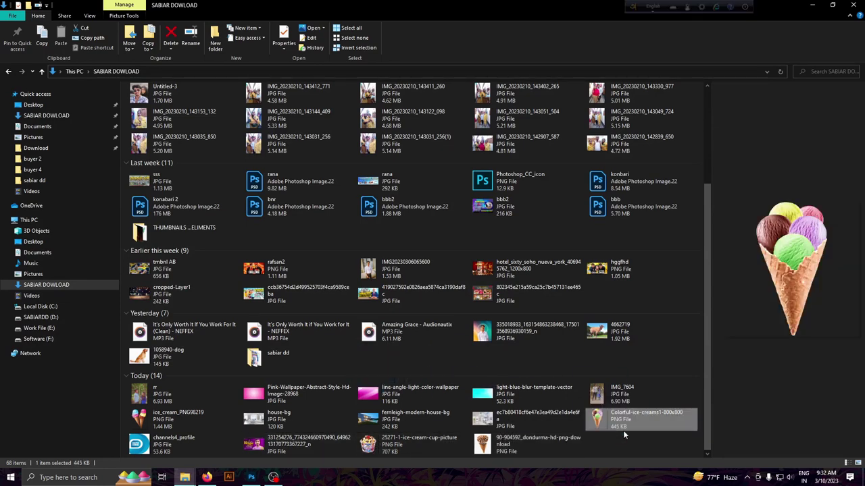
click(177, 418)
mouse_move(177, 417)
mouse_down()
mouse_move(437, 148)
mouse_move(298, 312)
mouse_up()
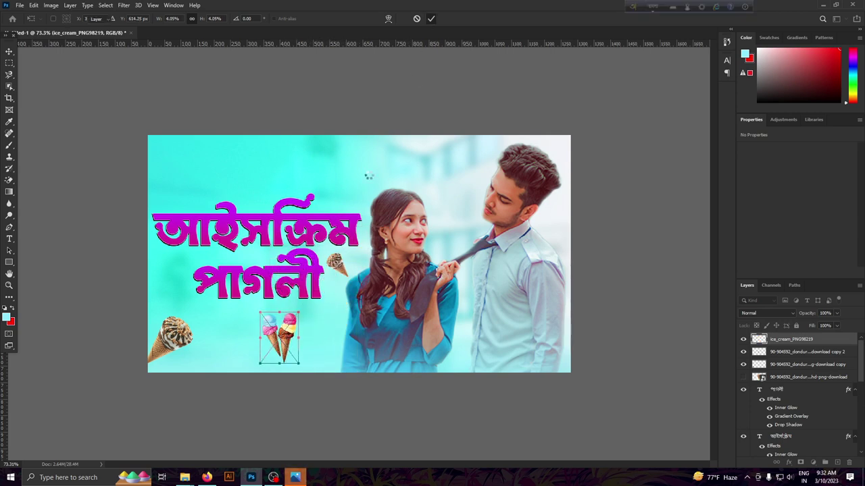
Commit the two-cone picture and delete the small duplicate cone beside the title.
key(Return)
click(338, 262)
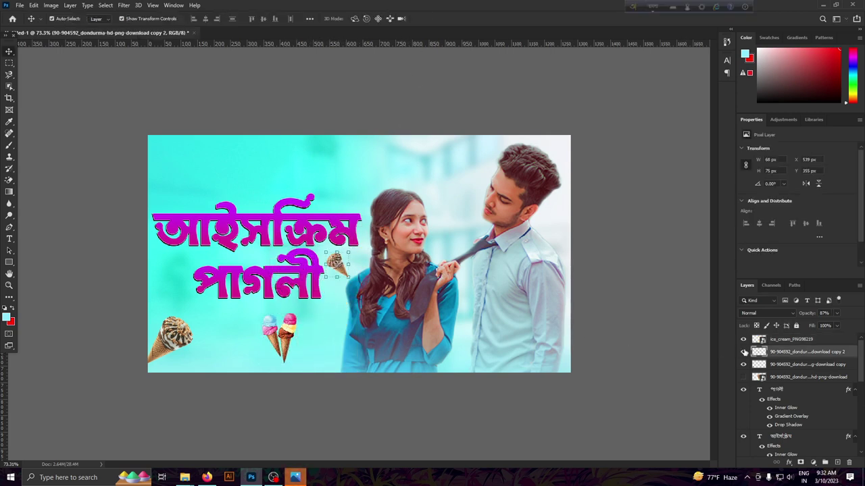
key(Delete)
Scale the two-cone picture to about 74×105 px just after 'পাগলী' beside the woman.
mouse_move(281, 338)
mouse_down()
mouse_move(365, 260)
mouse_move(334, 277)
mouse_move(342, 267)
mouse_up()
key(ctrl+t)
scroll(376, 409, down, 1)
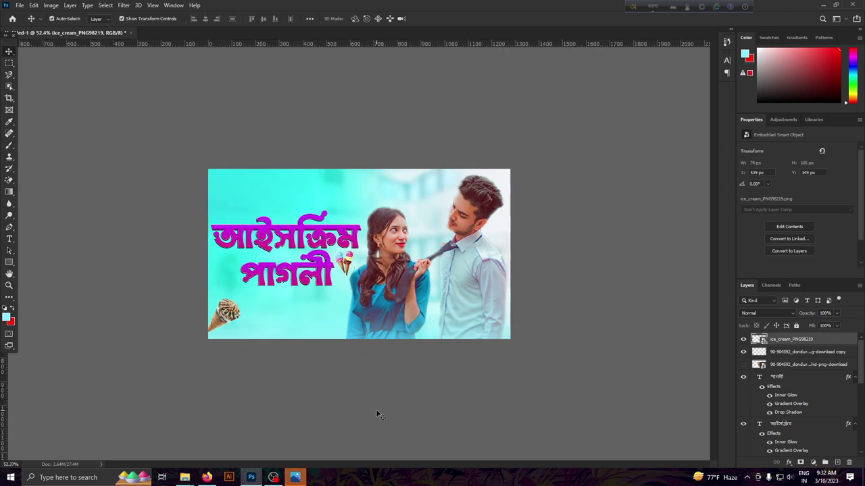
scroll(375, 409, up, 3)
scroll(324, 386, down, 1)
drag(308, 300, 303, 306)
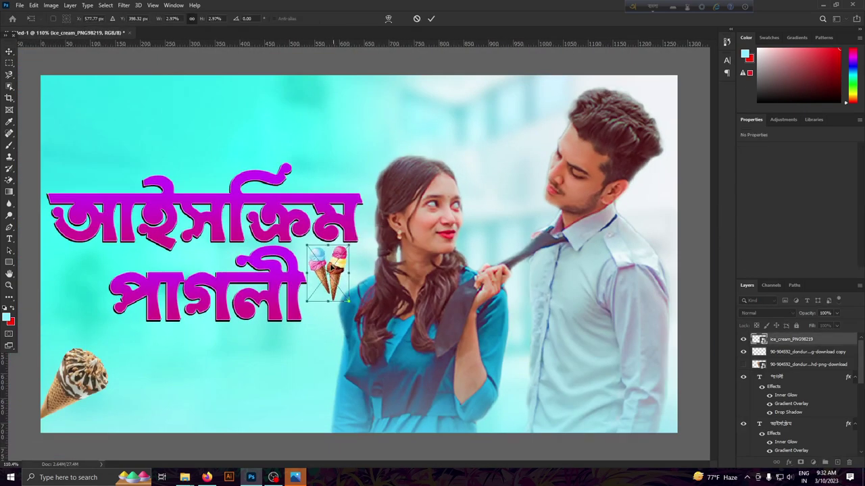
drag(331, 268, 331, 268)
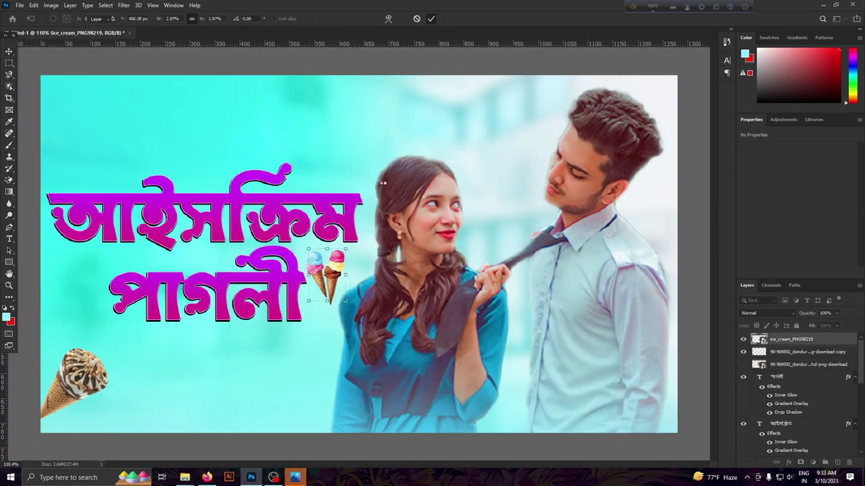
key(Return)
scroll(308, 374, down, 3)
scroll(270, 401, up, 1)
scroll(242, 409, up, 1)
scroll(244, 410, up, 1)
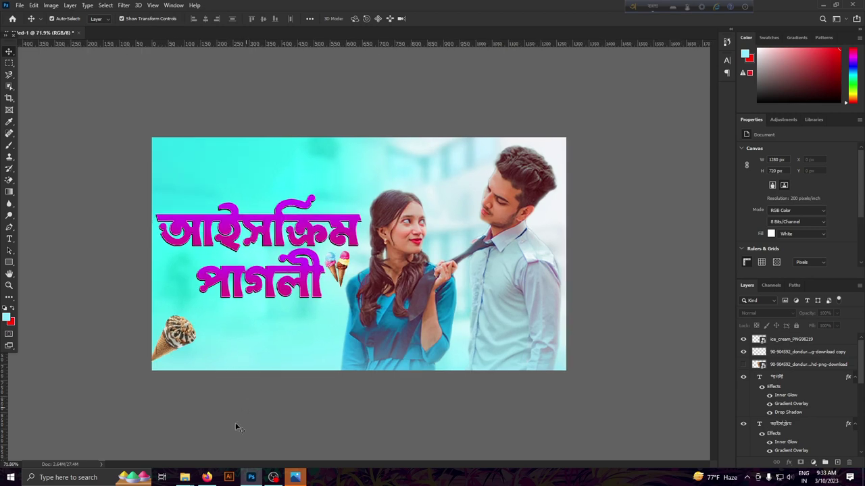
click(348, 279)
Duplicate the two-cone layer and tilt the copy above the title.
right_click(797, 340)
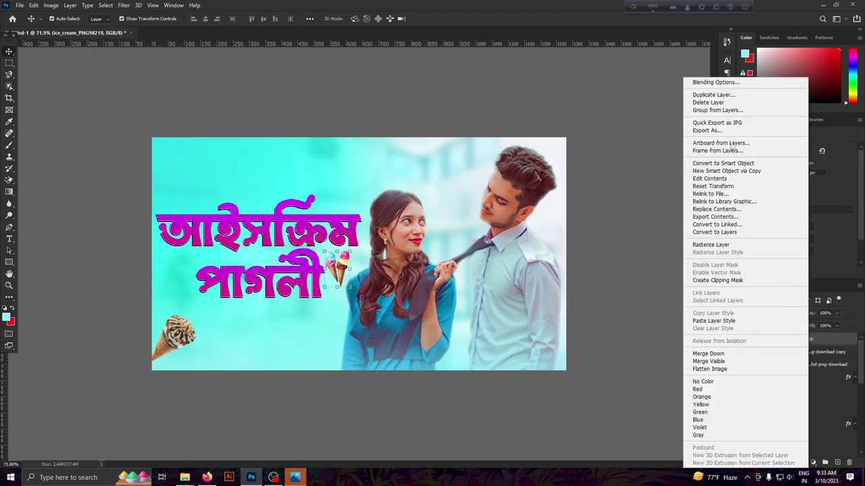
click(730, 95)
click(511, 154)
key(ctrl+t)
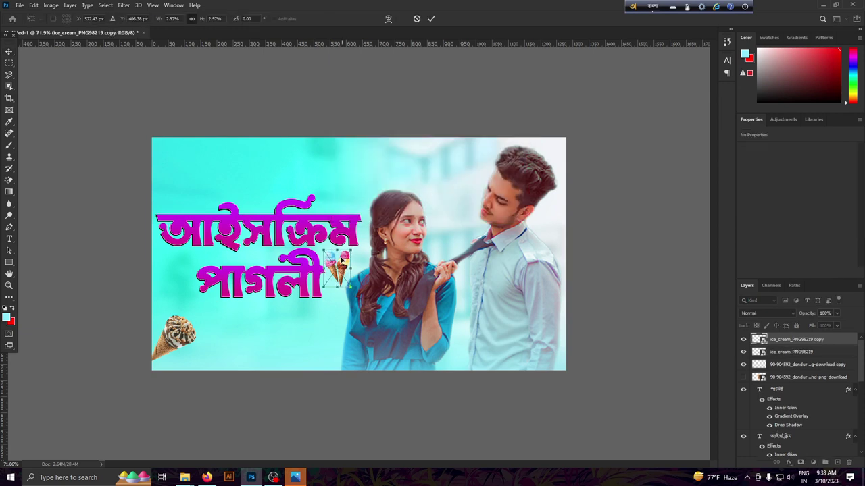
mouse_move(338, 267)
mouse_down()
mouse_move(267, 188)
mouse_move(283, 195)
mouse_move(259, 204)
mouse_move(286, 206)
mouse_up()
drag(264, 205, 264, 206)
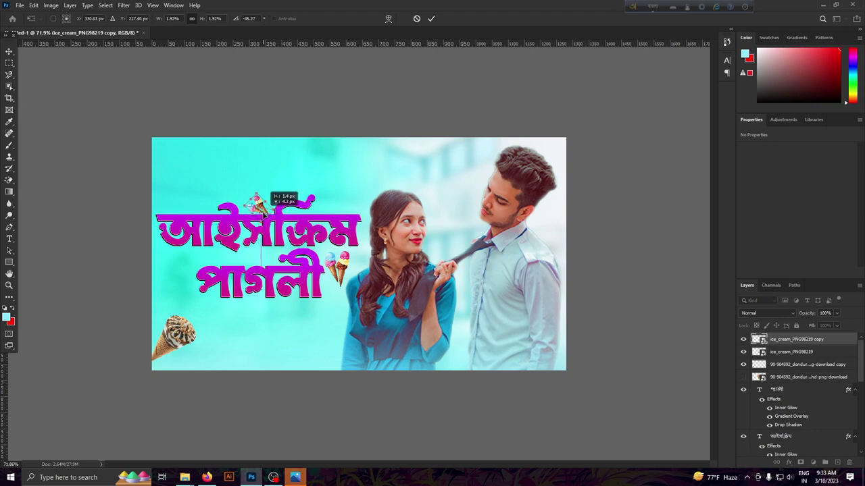
key(Return)
Move the cones copy below the title text layers in the layer stack.
scroll(344, 300, down, 2)
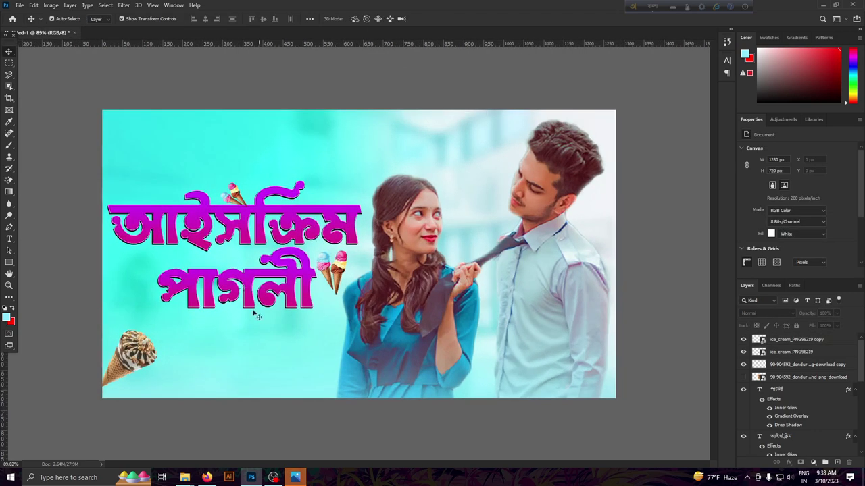
scroll(256, 314, up, 4)
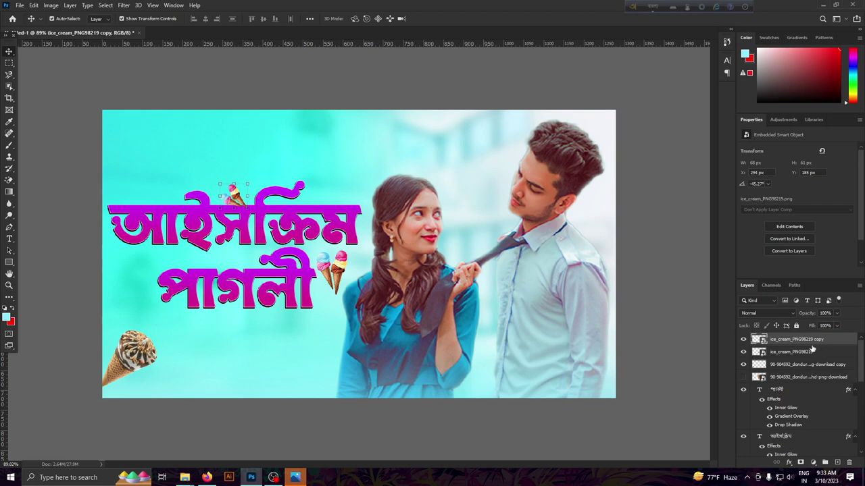
drag(813, 348, 802, 447)
click(531, 426)
scroll(336, 386, down, 2)
scroll(318, 403, down, 1)
scroll(317, 406, up, 3)
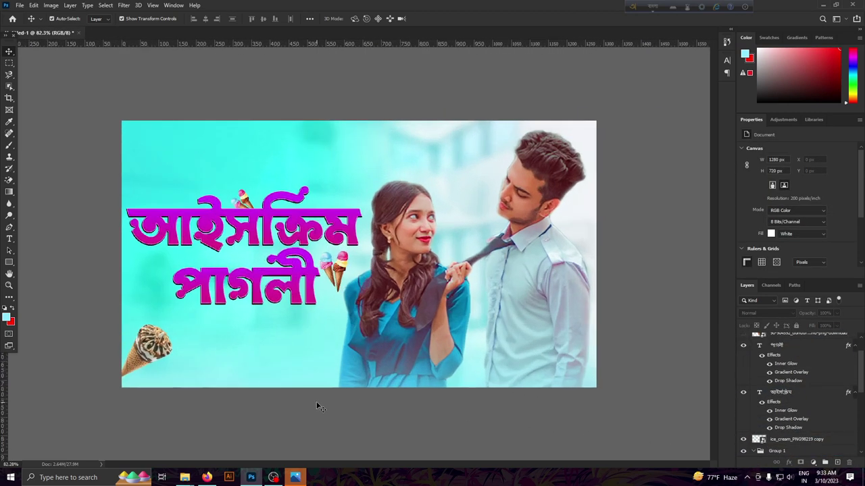
scroll(318, 406, up, 1)
scroll(318, 406, down, 1)
Move the cones copy to the left of the second title line.
click(248, 201)
click(796, 439)
key(ctrl+t)
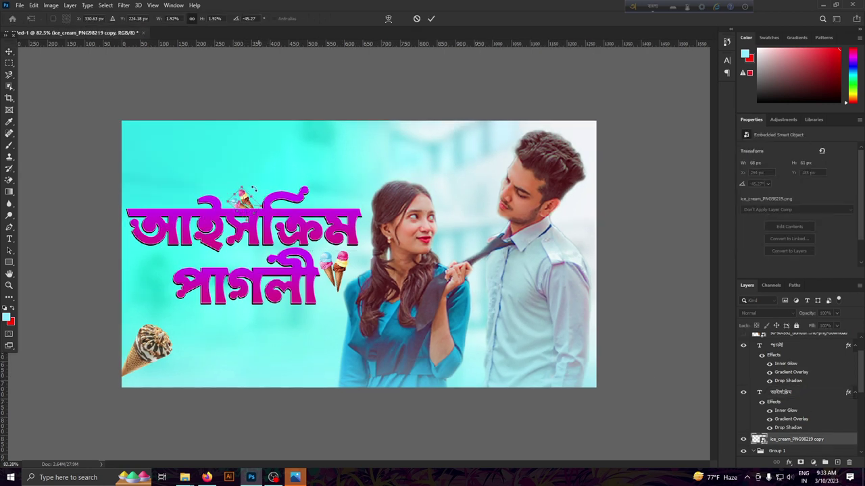
drag(253, 206, 164, 261)
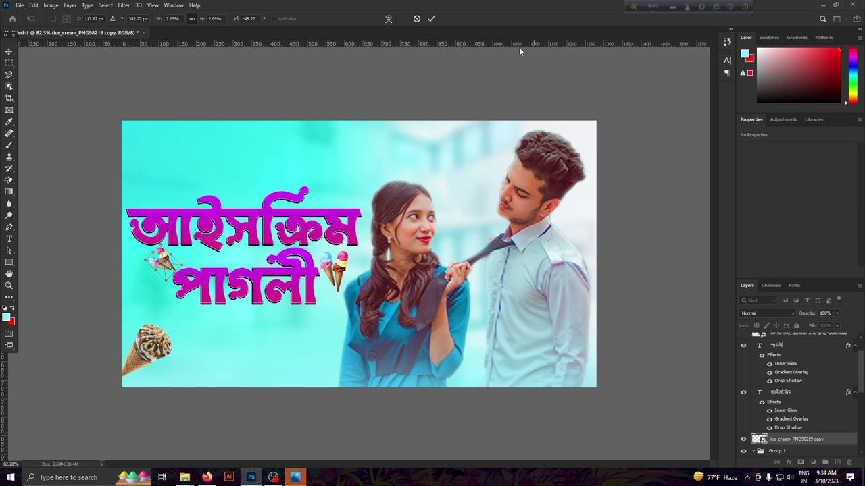
click(430, 19)
scroll(403, 61, down, 2)
scroll(327, 378, down, 3)
scroll(267, 382, up, 3)
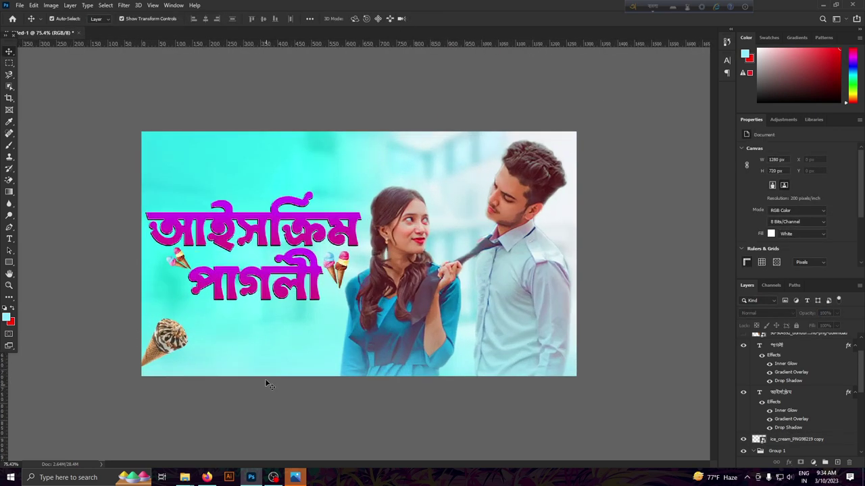
scroll(269, 383, up, 2)
Enlarge the cones copy and rotate it about -38° into the canvas's top-left corner.
click(139, 257)
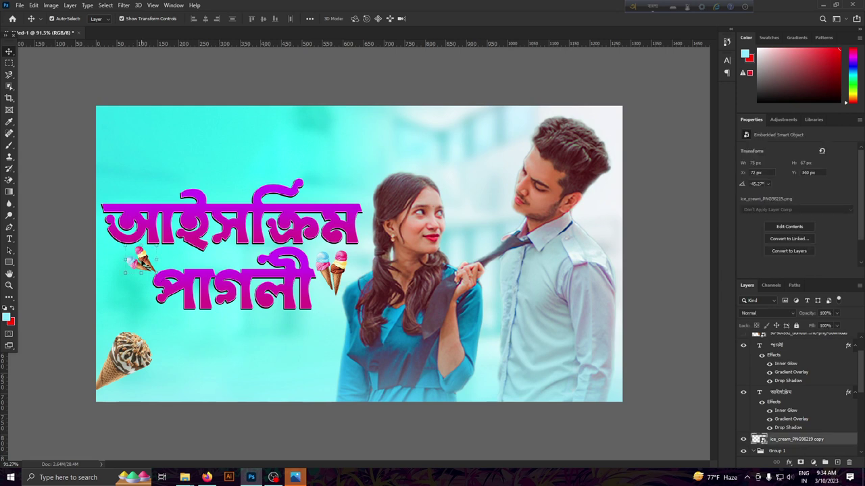
key(ctrl+t)
drag(140, 243, 138, 162)
mouse_move(147, 191)
mouse_down()
mouse_move(130, 130)
mouse_move(136, 156)
mouse_move(144, 154)
mouse_up()
click(431, 18)
key(ctrl+minus)
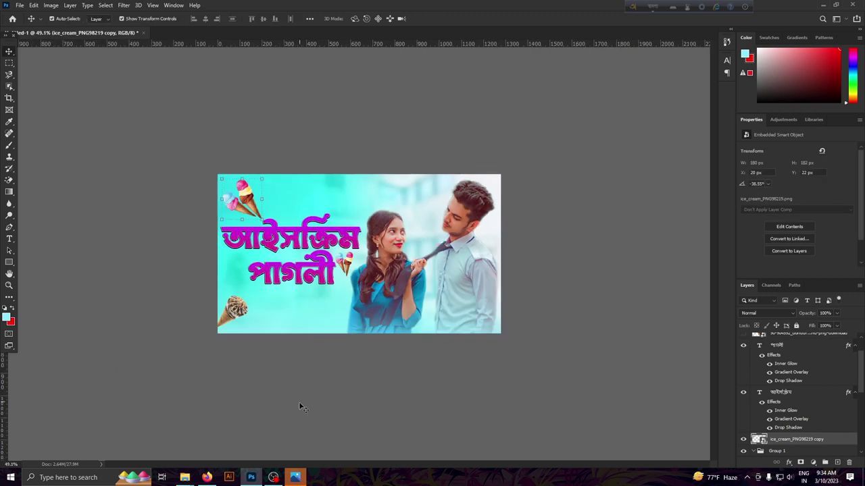
key(ctrl+plus)
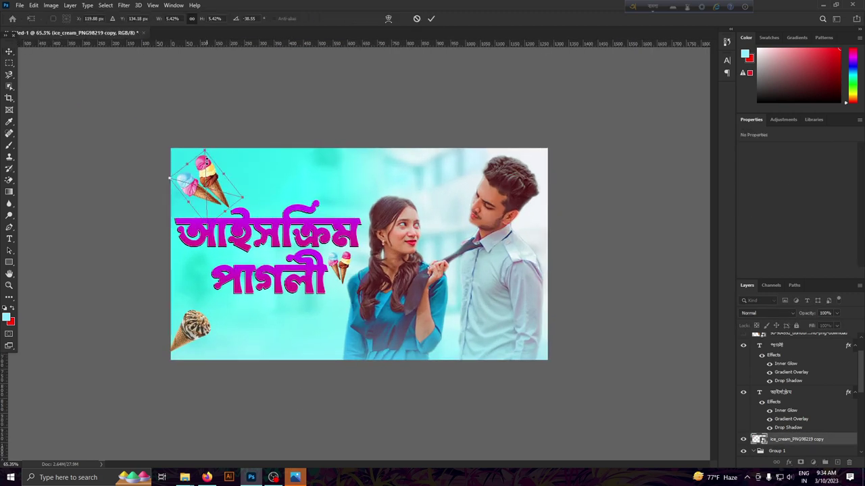
click(432, 19)
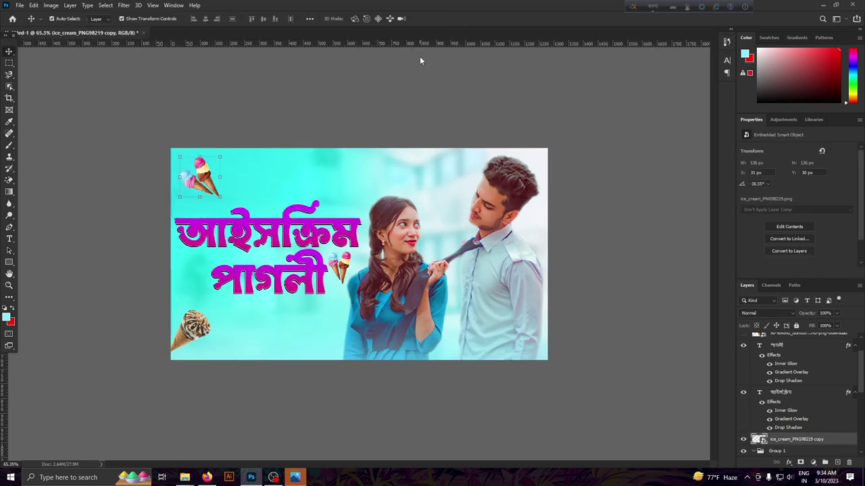
key(ctrl+t)
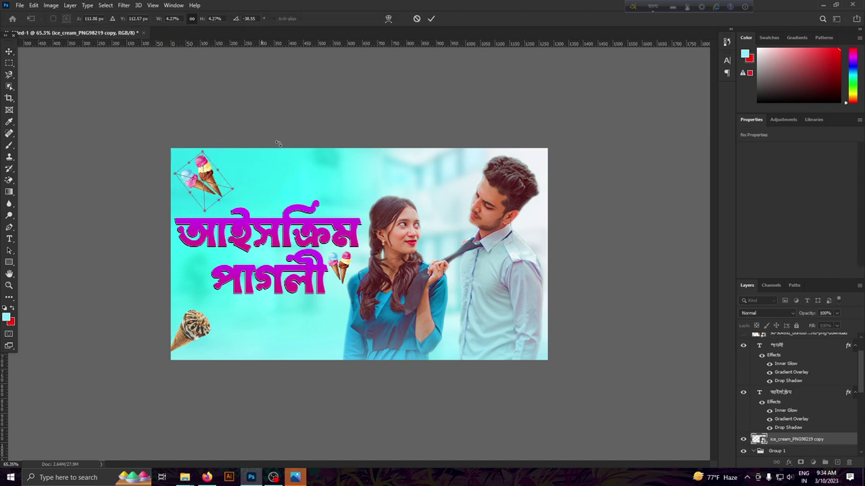
click(431, 20)
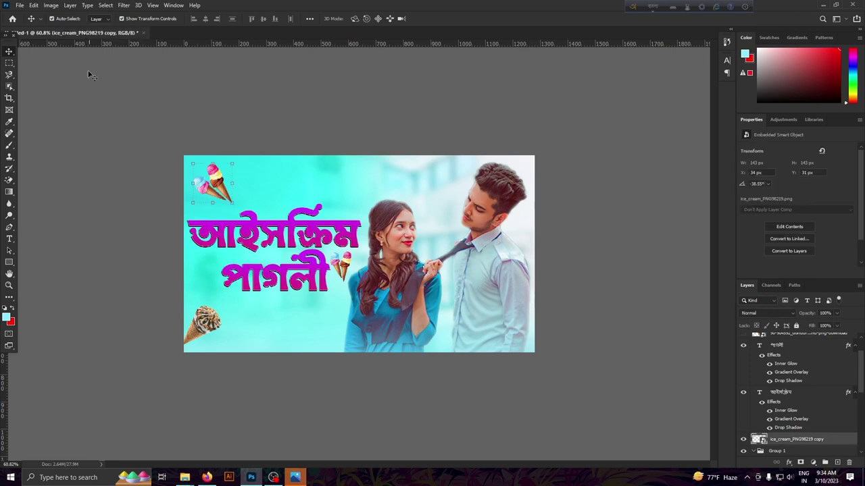
click(124, 5)
Give the top-left cones a 1.8 px Gaussian Blur and duplicate their layer.
click(251, 166)
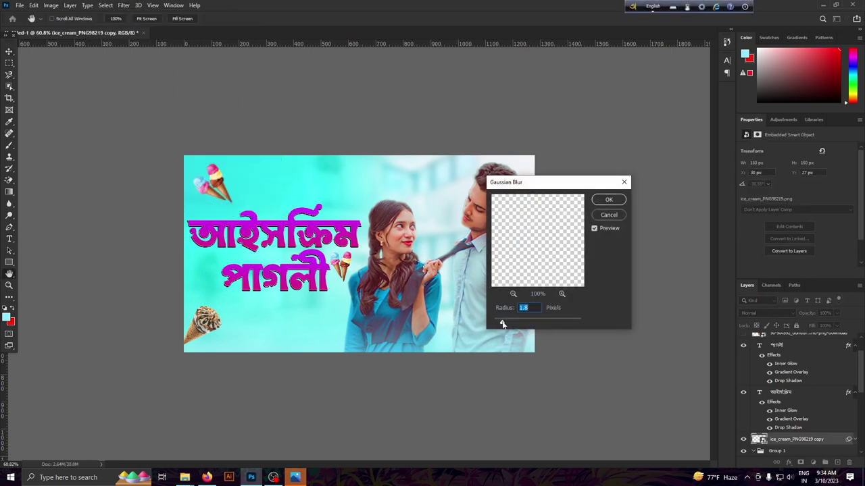
click(608, 199)
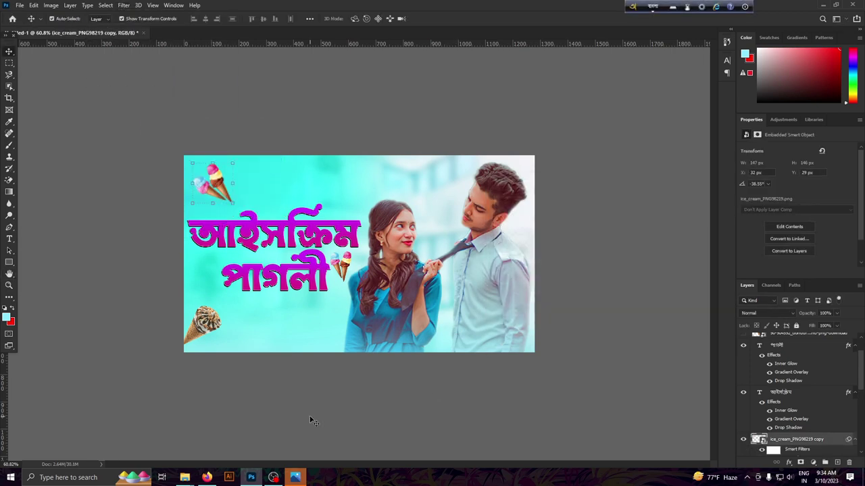
right_click(797, 340)
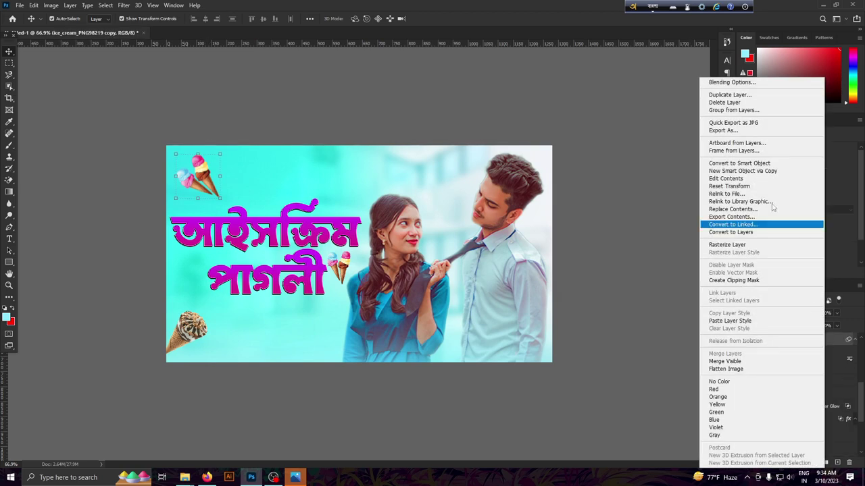
click(729, 95)
key(Return)
Move and enlarge the cones copy into the bottom-right corner beside the man.
key(ctrl+t)
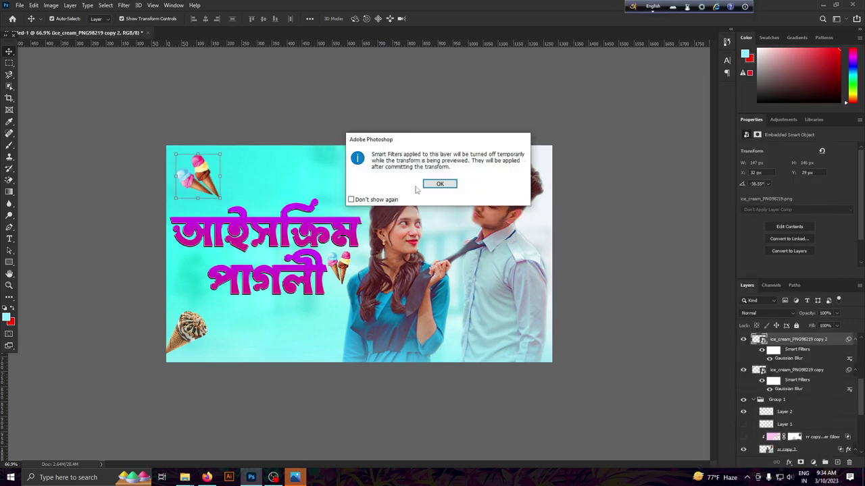
key(Return)
mouse_move(223, 156)
mouse_down()
mouse_move(462, 196)
mouse_move(322, 348)
mouse_up()
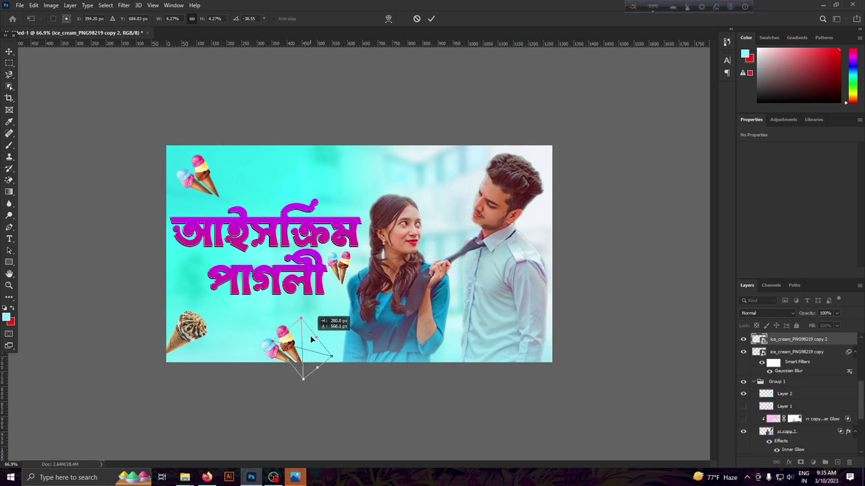
mouse_move(322, 350)
mouse_down()
mouse_move(440, 193)
mouse_move(542, 340)
mouse_up()
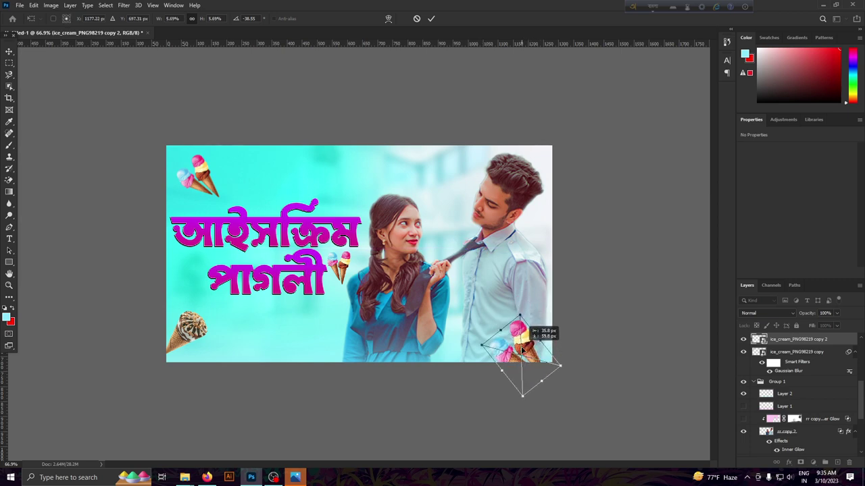
drag(542, 340, 525, 348)
click(431, 19)
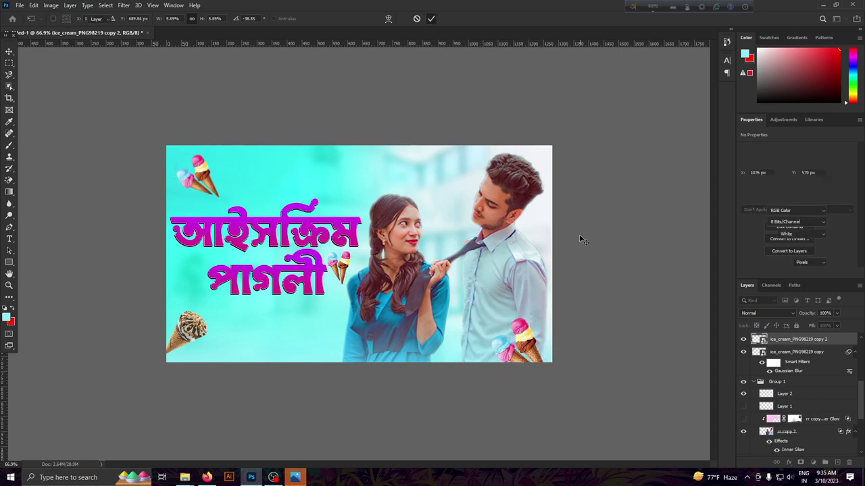
scroll(531, 358, up, 1)
Apply a Motion Blur to the bottom-right cones and rotate them.
click(124, 6)
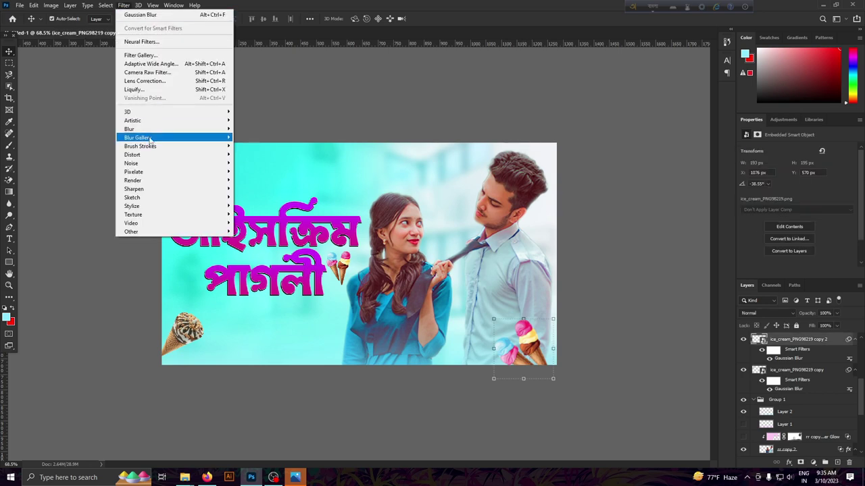
click(253, 182)
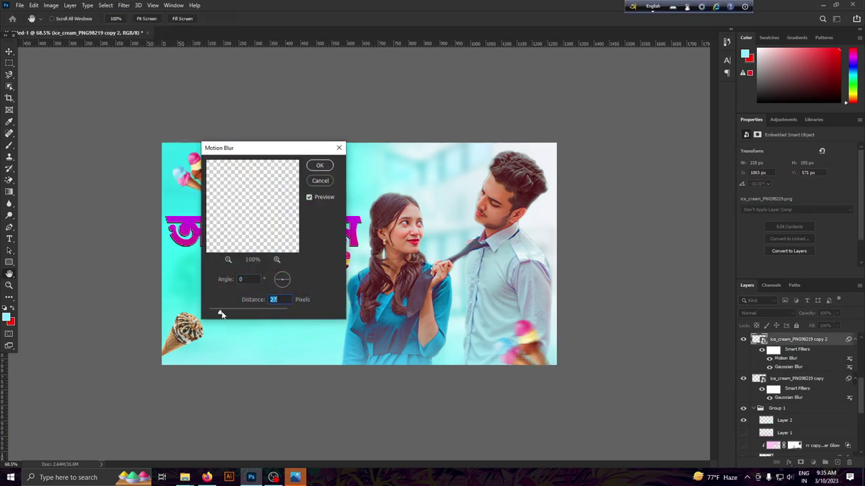
click(319, 181)
key(ctrl+t)
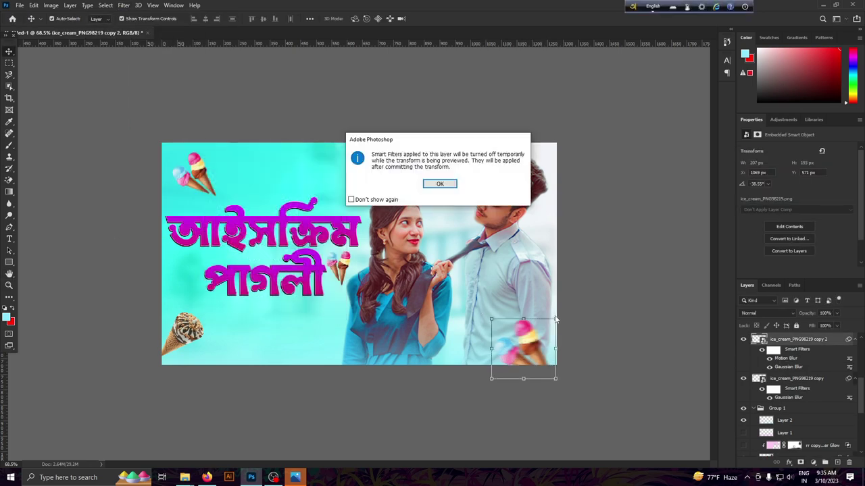
key(Return)
mouse_move(538, 320)
mouse_down()
mouse_move(532, 301)
mouse_move(538, 308)
mouse_up()
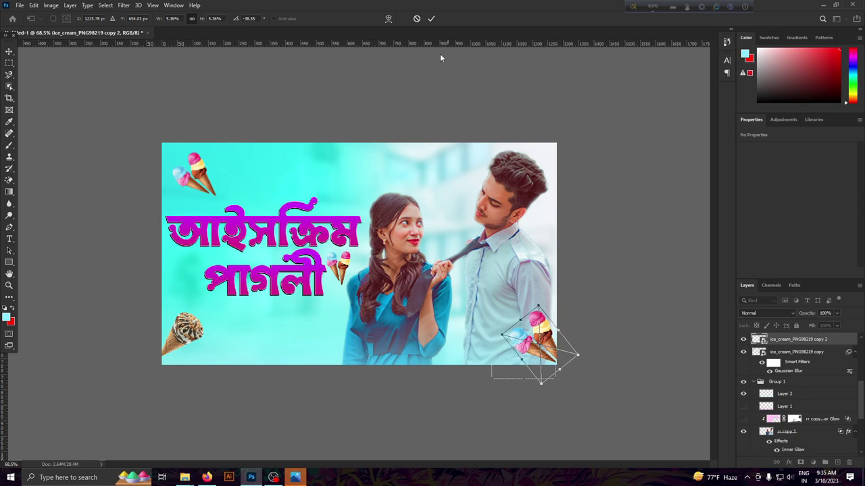
key(Return)
key(ctrl+minus)
Adjust the tilt of the bottom-right ice-cream cones slightly.
key(ctrl+0)
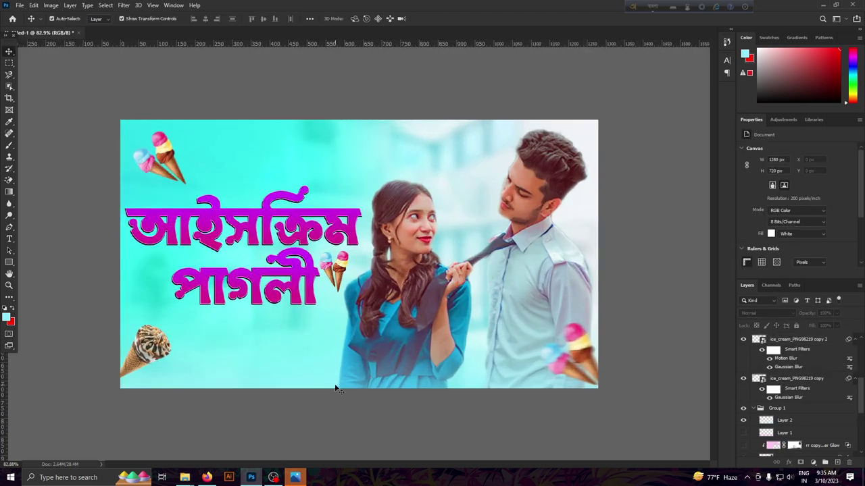
key(ctrl+t)
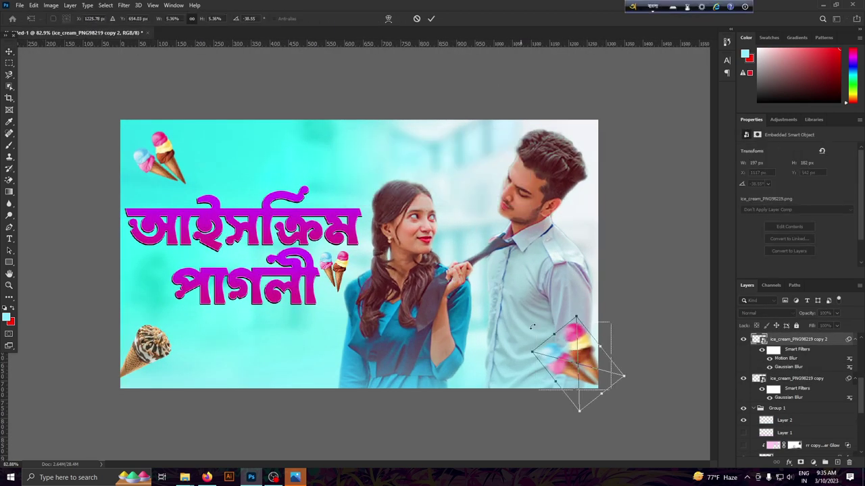
click(447, 186)
mouse_move(537, 348)
mouse_down()
mouse_move(554, 356)
mouse_move(521, 346)
mouse_up()
click(431, 18)
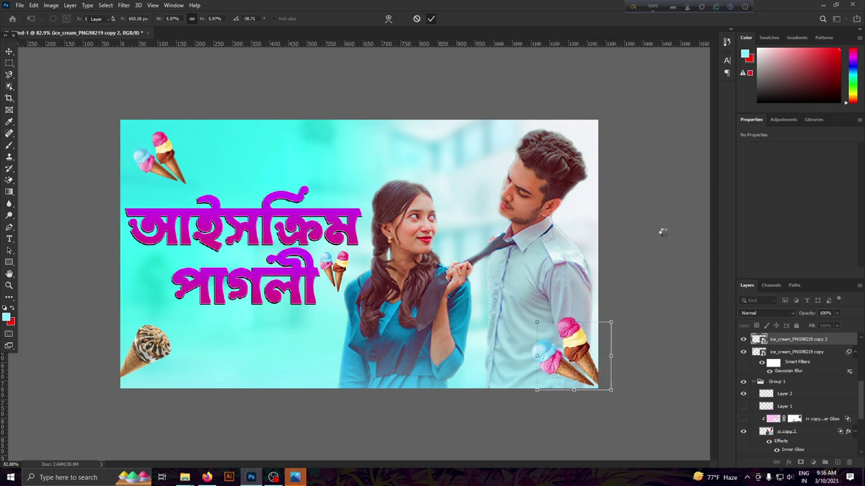
Resize the top-left cones and rotate them to point downward.
key(ctrl+minus)
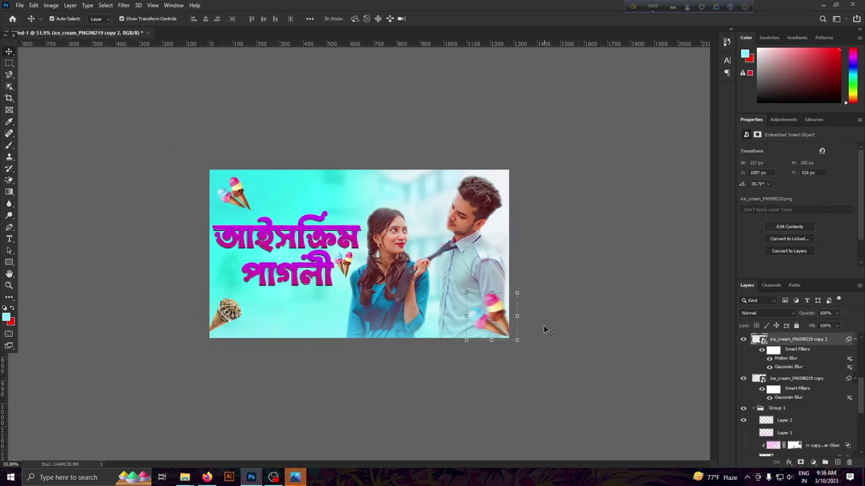
scroll(404, 415, up, 1)
scroll(404, 414, up, 3)
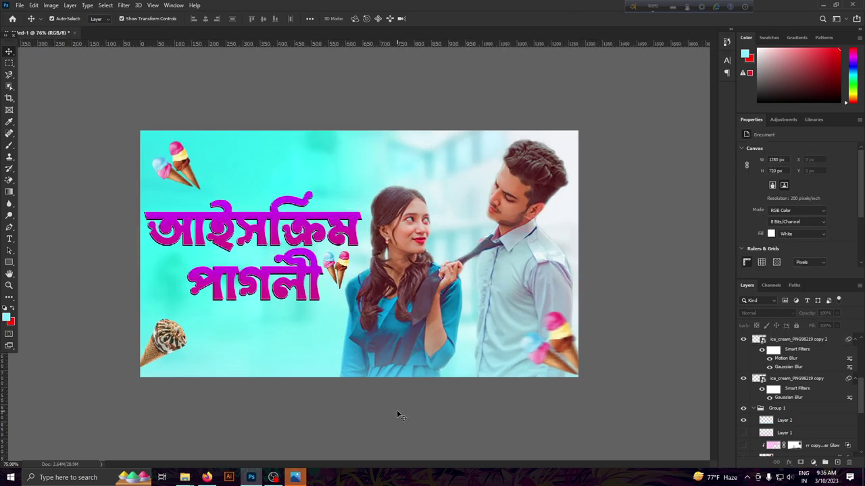
scroll(399, 415, down, 3)
scroll(398, 415, down, 2)
scroll(398, 415, up, 3)
scroll(399, 415, up, 2)
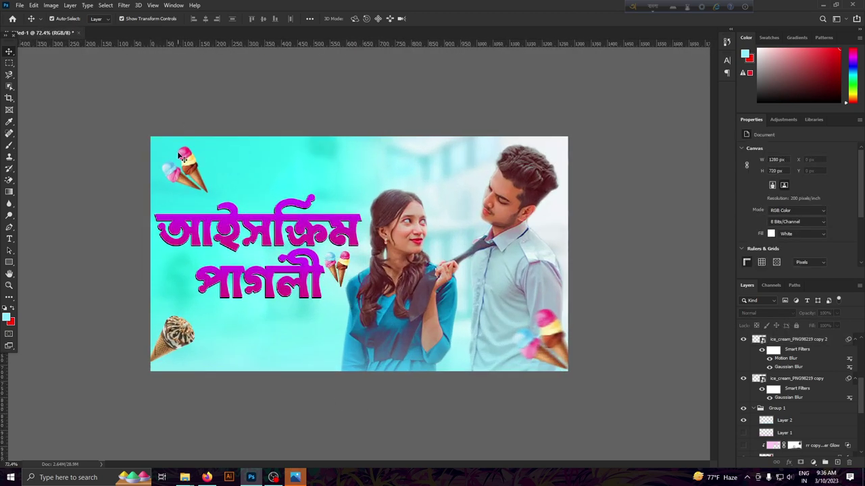
click(182, 162)
drag(183, 165, 184, 166)
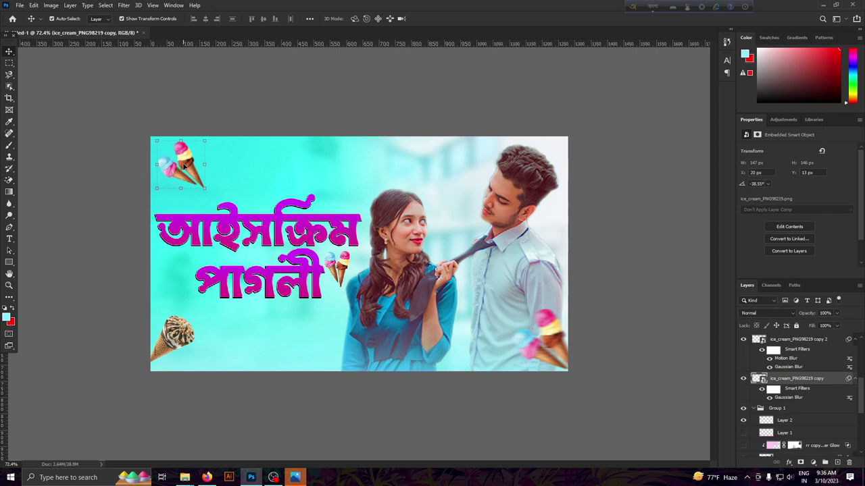
key(ctrl+t)
key(Return)
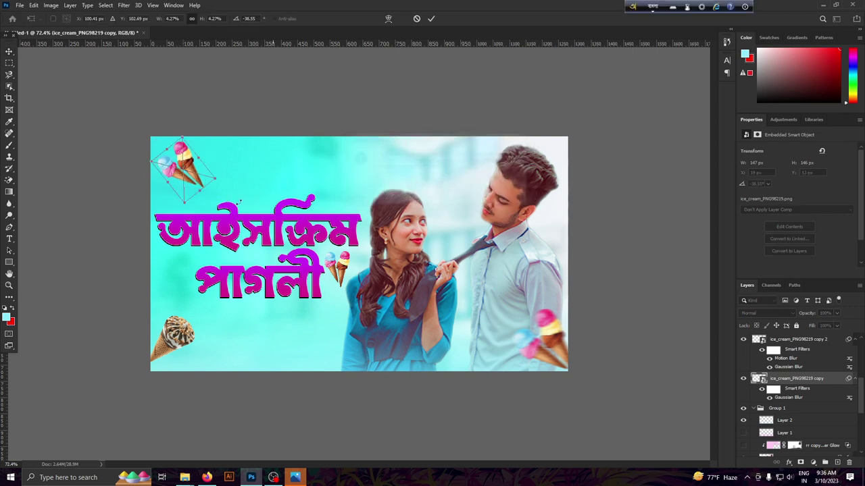
mouse_move(220, 183)
mouse_down()
mouse_move(230, 184)
mouse_move(89, 222)
mouse_up()
mouse_move(180, 183)
mouse_down()
mouse_move(230, 168)
mouse_move(194, 147)
mouse_up()
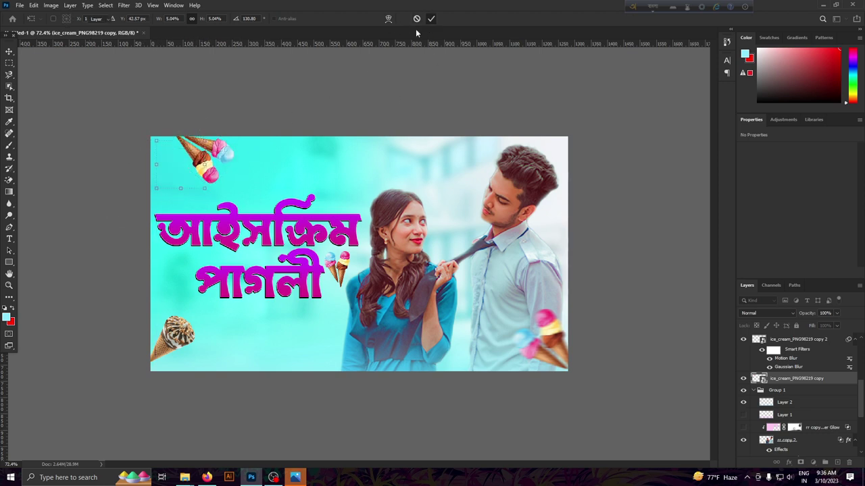
click(431, 18)
Move the top-left cones further into the corner and rotate them a little more.
scroll(347, 131, down, 3)
scroll(324, 392, down, 2)
scroll(309, 399, up, 3)
scroll(309, 400, up, 4)
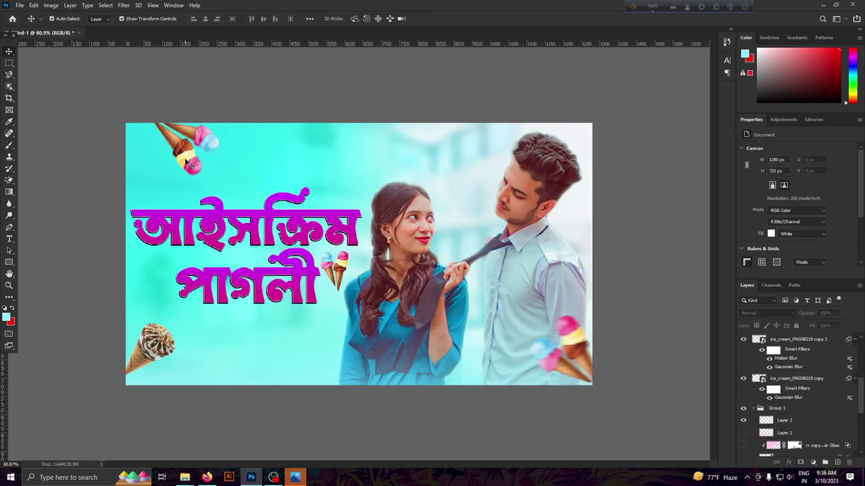
drag(187, 163, 172, 155)
click(202, 118)
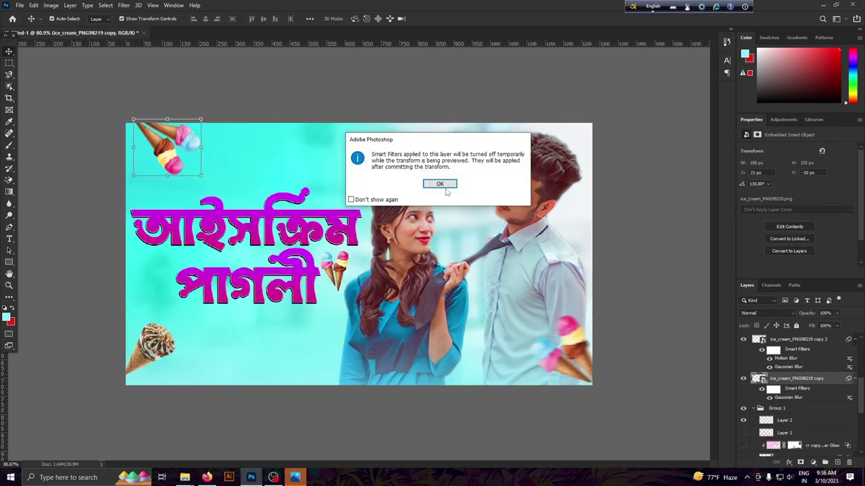
click(448, 192)
mouse_move(178, 179)
mouse_down()
mouse_move(179, 164)
mouse_move(211, 158)
mouse_up()
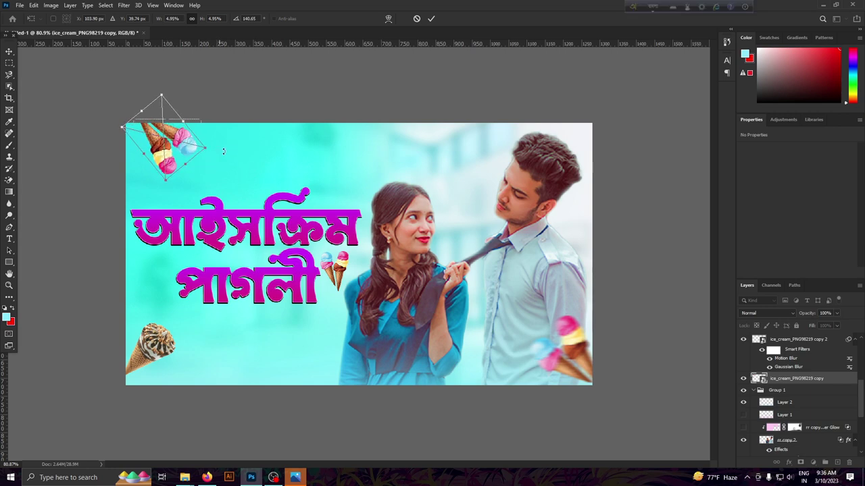
click(431, 21)
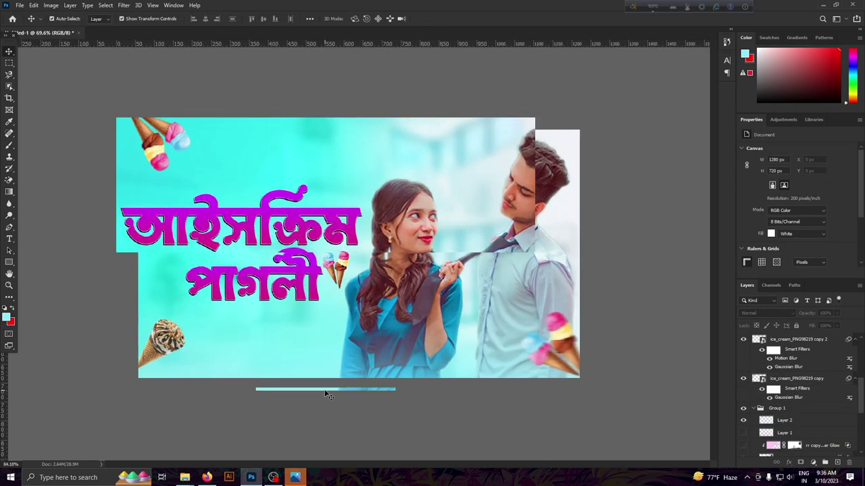
Nudge and tilt the top-left cones into their final corner position, partly off the edge.
click(179, 158)
key(ctrl+t)
click(442, 183)
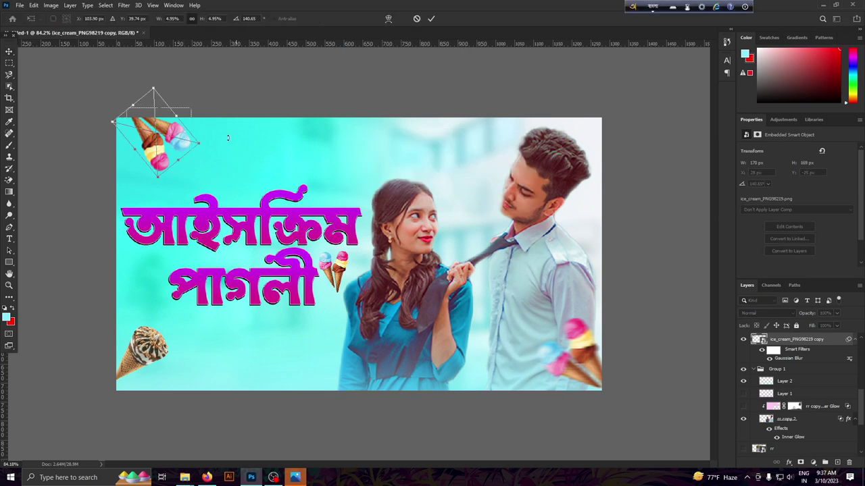
mouse_move(181, 139)
mouse_down()
mouse_move(157, 135)
mouse_move(223, 135)
mouse_up()
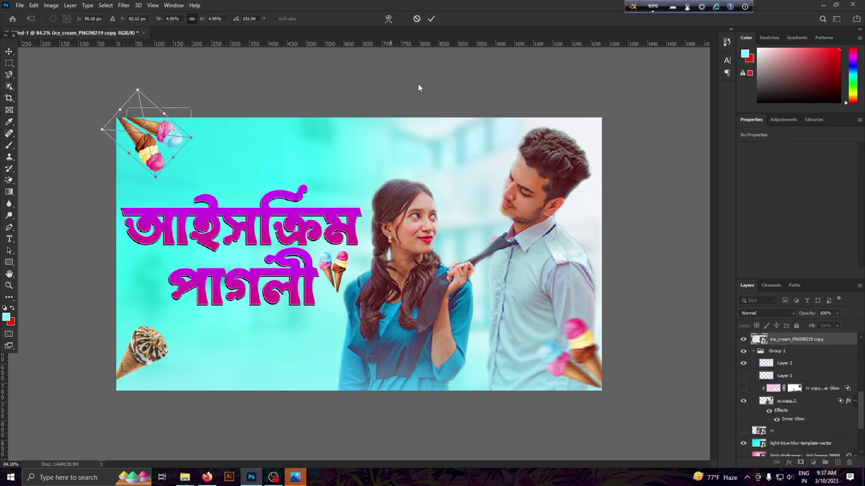
click(432, 18)
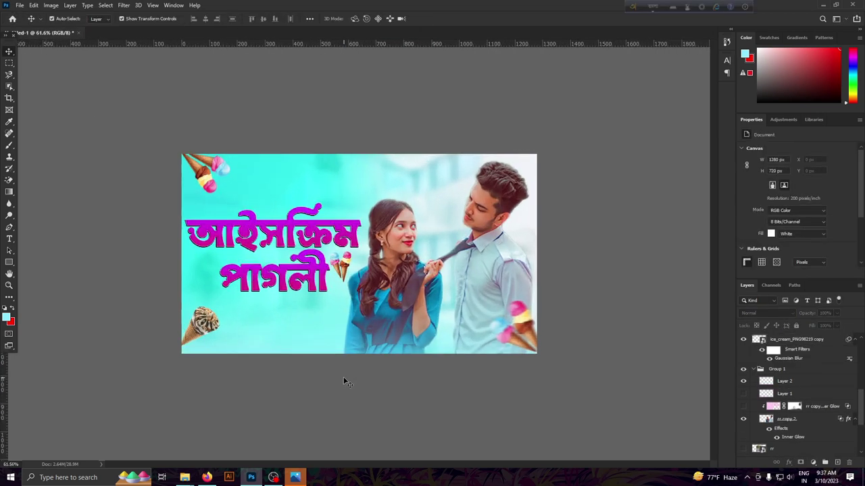
Group both lines of the Bengali title together.
scroll(344, 383, down, 2)
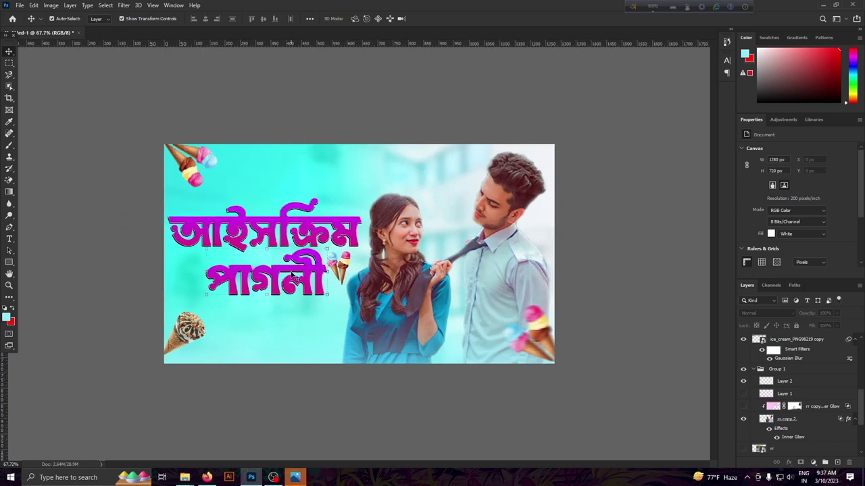
click(295, 277)
shift+click(310, 230)
click(825, 463)
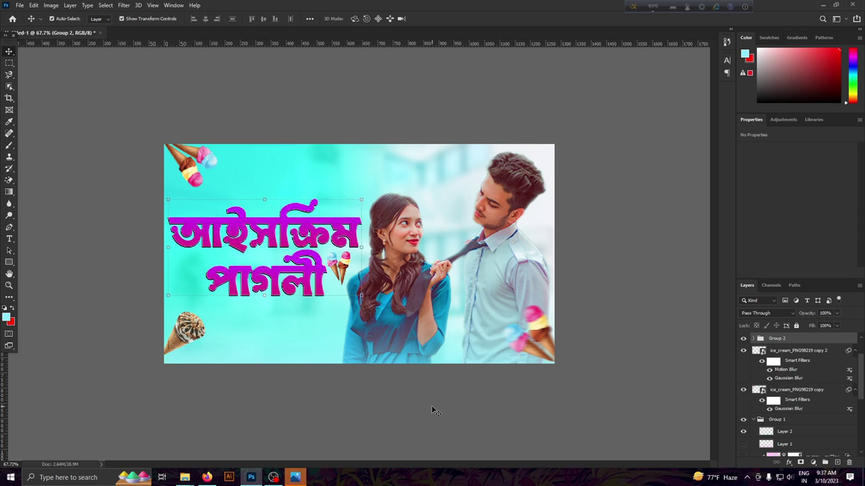
Move the small cone pair beside the title slightly down.
click(338, 264)
scroll(344, 261, up, 1)
key(ctrl+t)
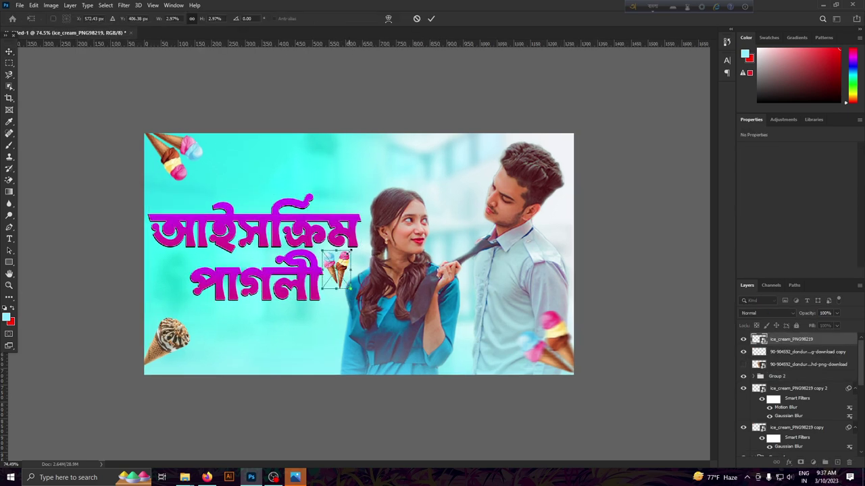
drag(344, 262, 344, 267)
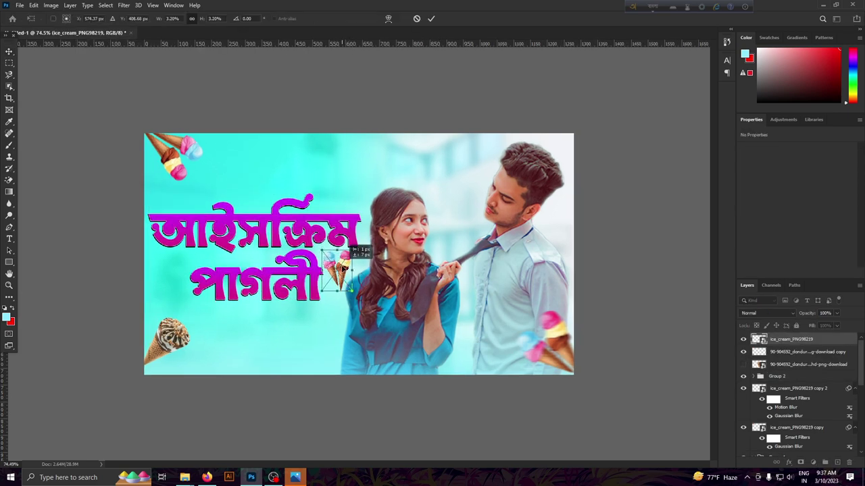
click(431, 19)
scroll(353, 380, down, 6)
scroll(327, 391, up, 6)
scroll(308, 409, up, 3)
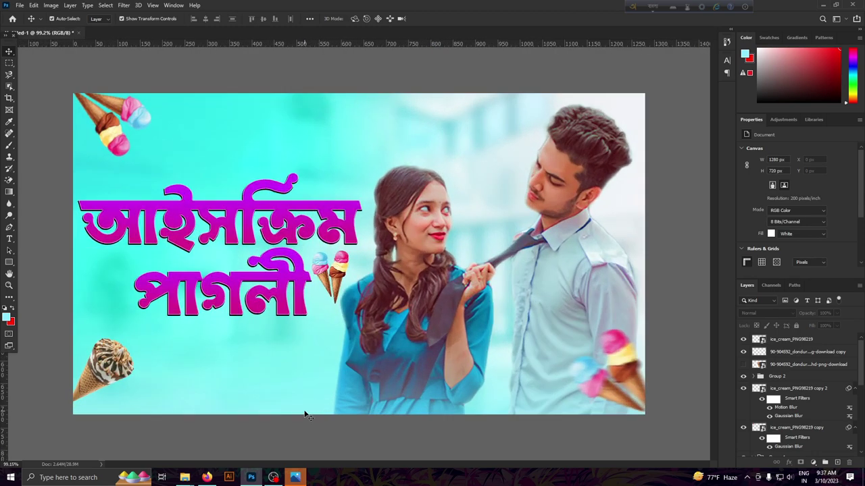
scroll(304, 413, down, 2)
scroll(304, 413, down, 2)
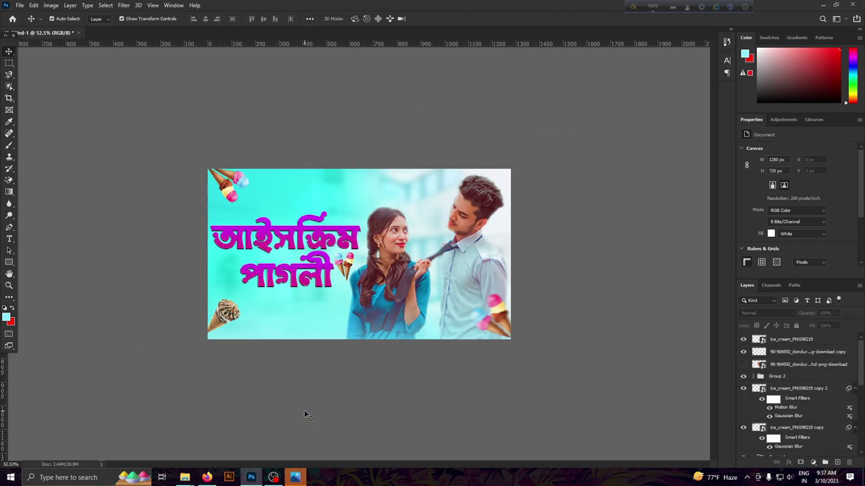
scroll(304, 414, up, 2)
scroll(304, 413, up, 2)
Drag the ice_cream_PNG98219 layer into Group 2 above the পাগলী text layer.
click(345, 275)
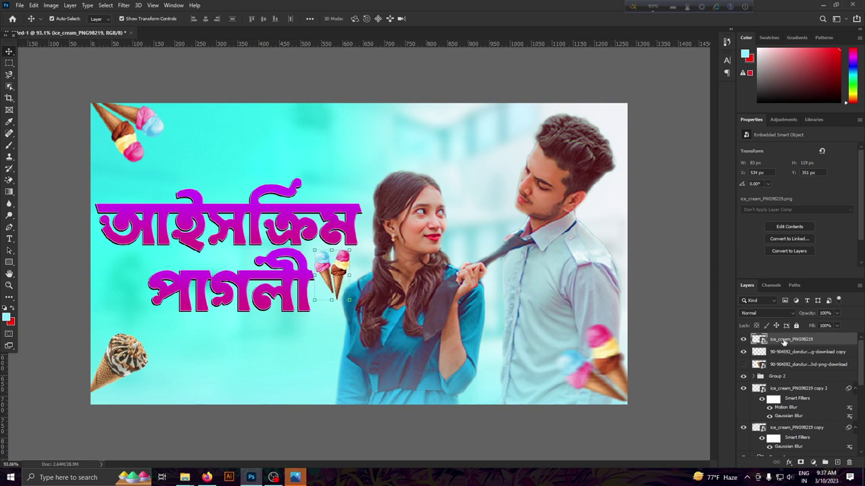
click(662, 411)
click(789, 340)
scroll(789, 365, down, 2)
click(786, 408)
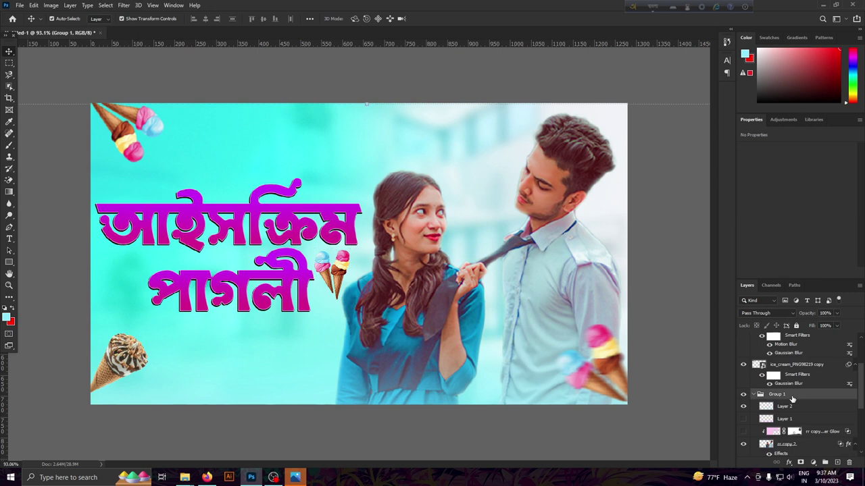
scroll(785, 408, up, 2)
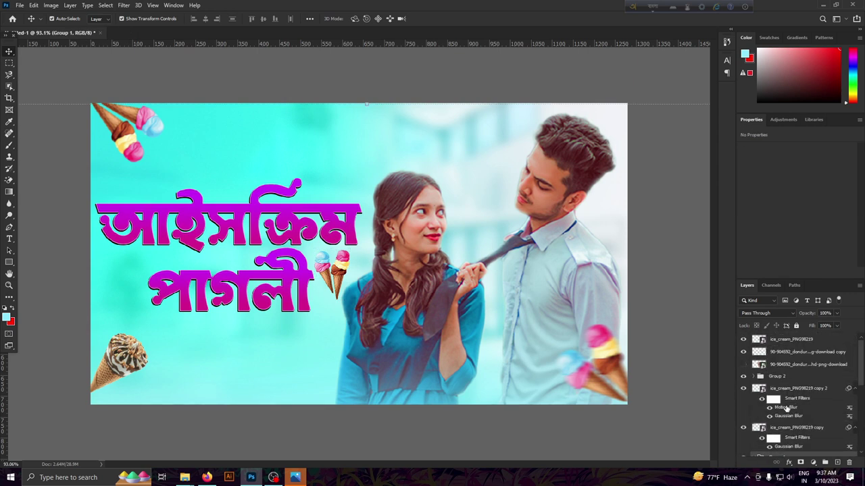
click(300, 304)
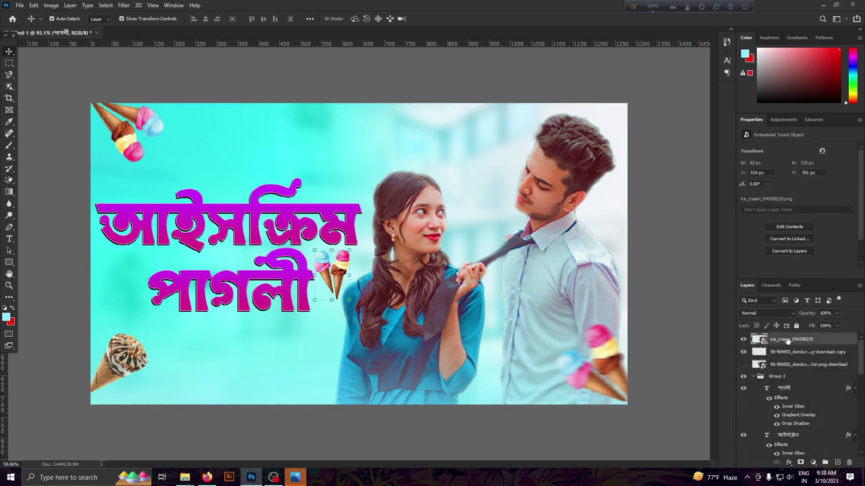
drag(788, 340, 788, 388)
click(795, 364)
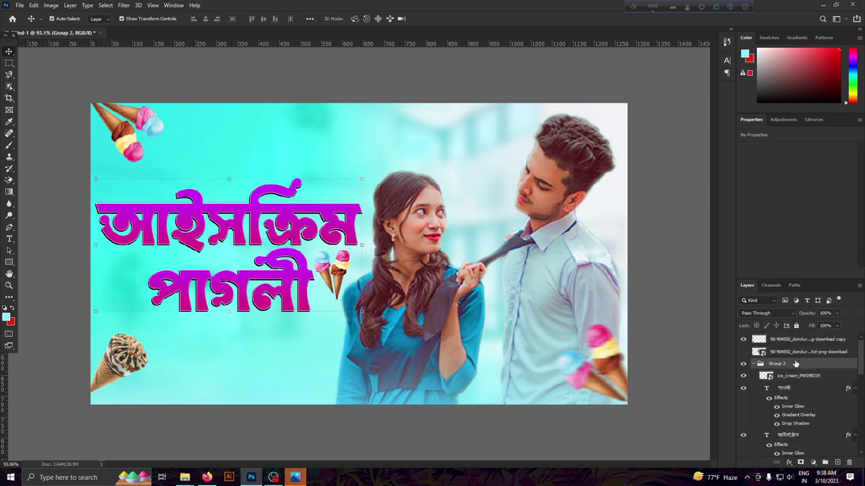
scroll(360, 254, down, 3)
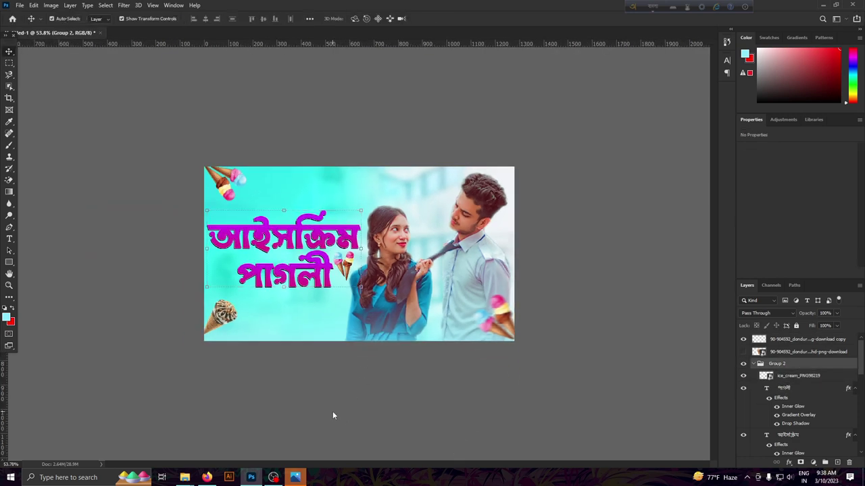
click(352, 414)
scroll(313, 415, down, 2)
scroll(313, 414, up, 2)
scroll(313, 415, up, 3)
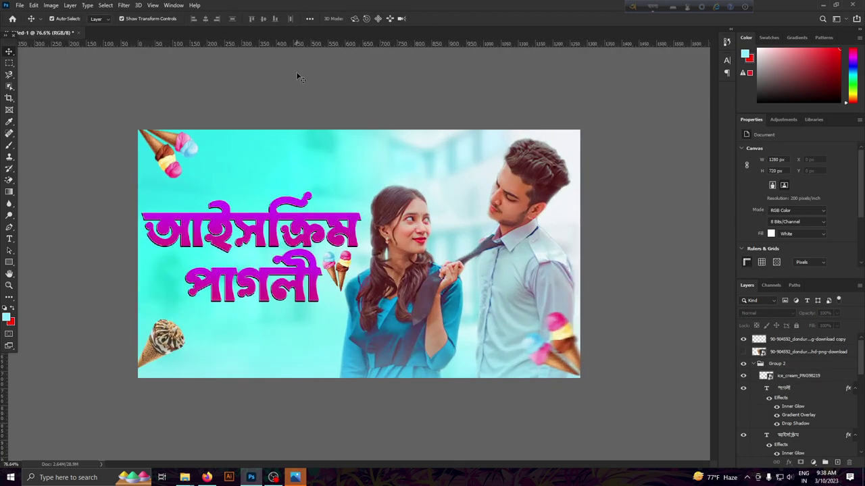
scroll(346, 244, down, 2)
scroll(346, 243, down, 2)
scroll(311, 361, up, 2)
Switch to the Facebook Messenger chat in the browser.
key(alt+Tab)
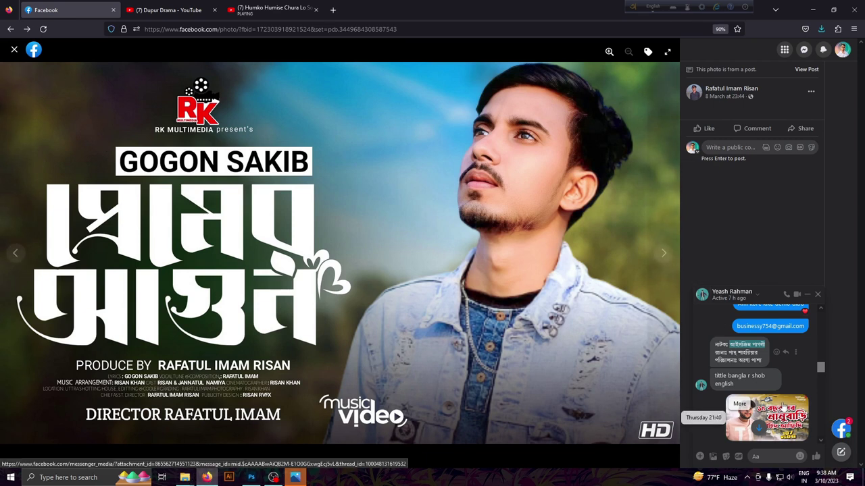
scroll(781, 392, down, 3)
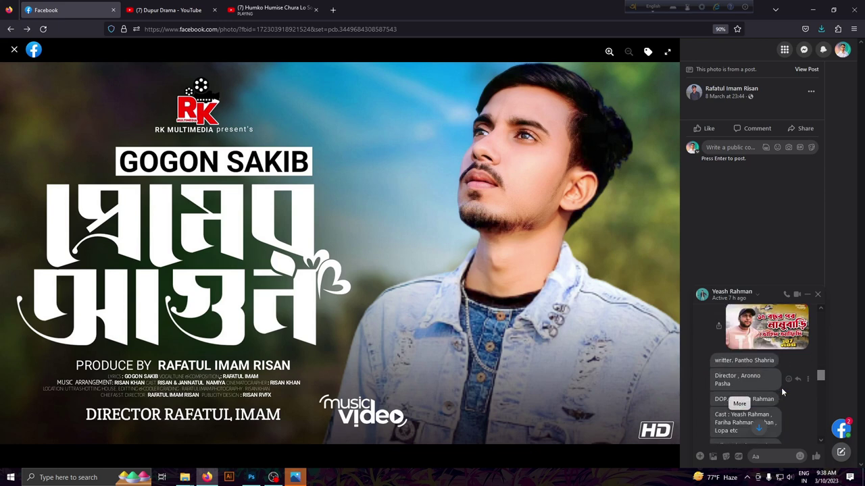
scroll(781, 387, down, 1)
scroll(780, 388, up, 1)
mouse_move(744, 360)
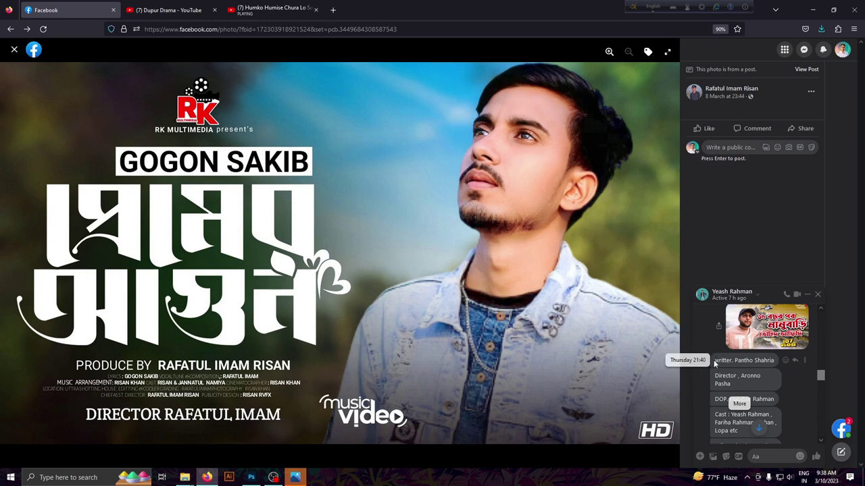
Copy the writer credit message and return to the Photoshop poster.
right_click(775, 366)
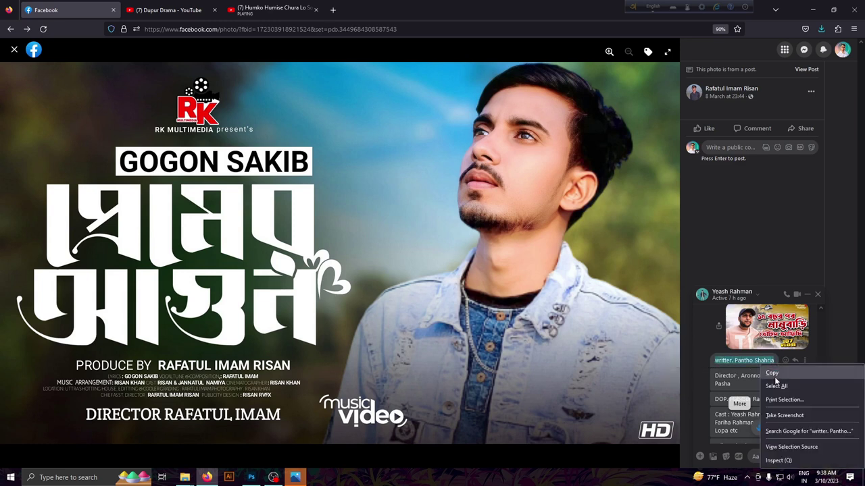
scroll(775, 378, up, 3)
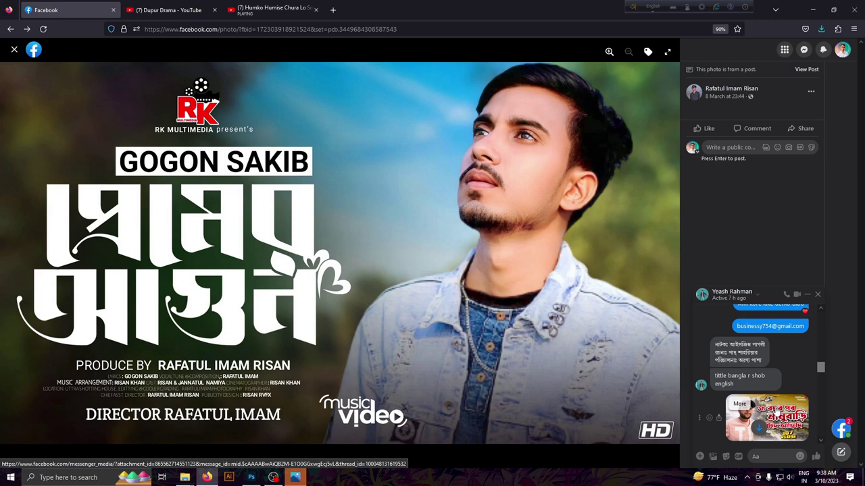
scroll(775, 406, down, 2)
scroll(775, 406, down, 2)
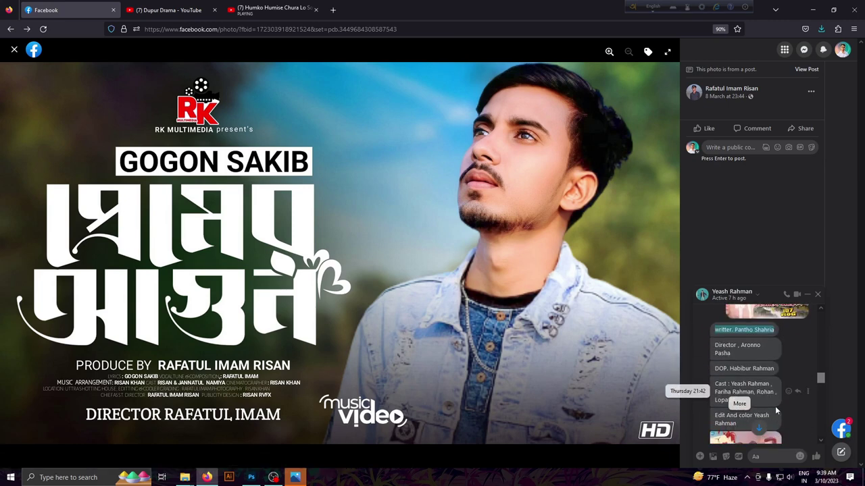
scroll(775, 406, up, 2)
scroll(775, 406, down, 1)
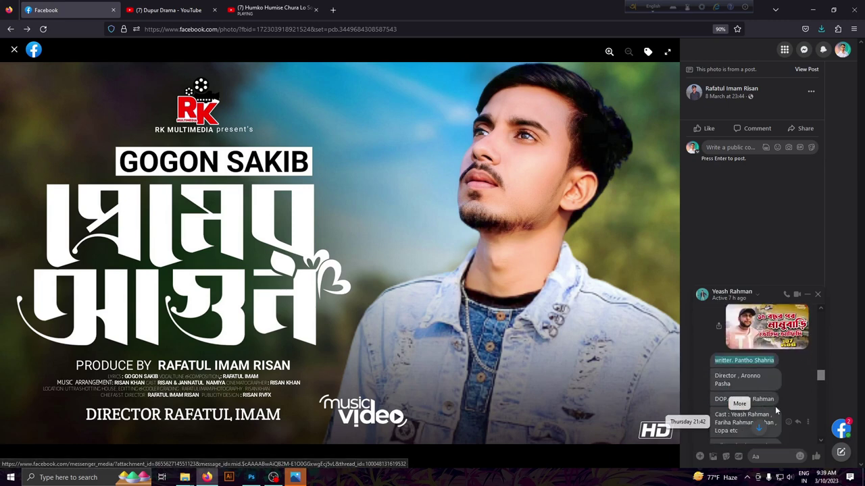
scroll(776, 406, up, 2)
mouse_move(337, 254)
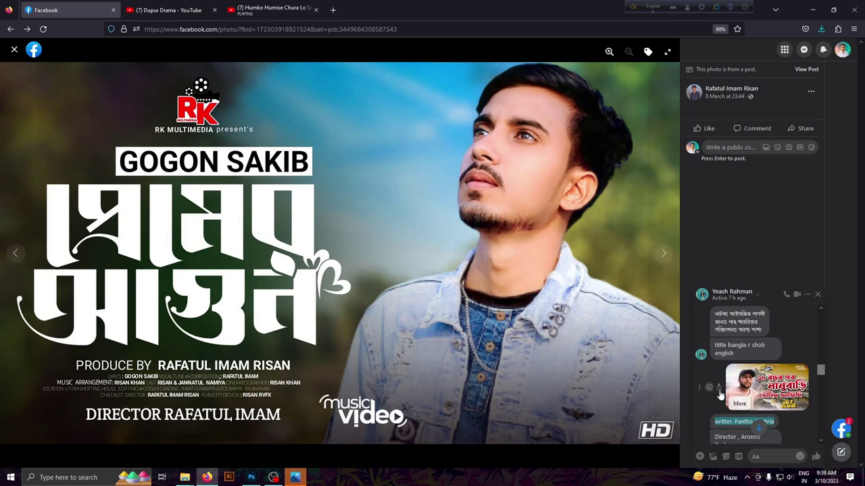
scroll(792, 365, down, 1)
scroll(789, 392, down, 1)
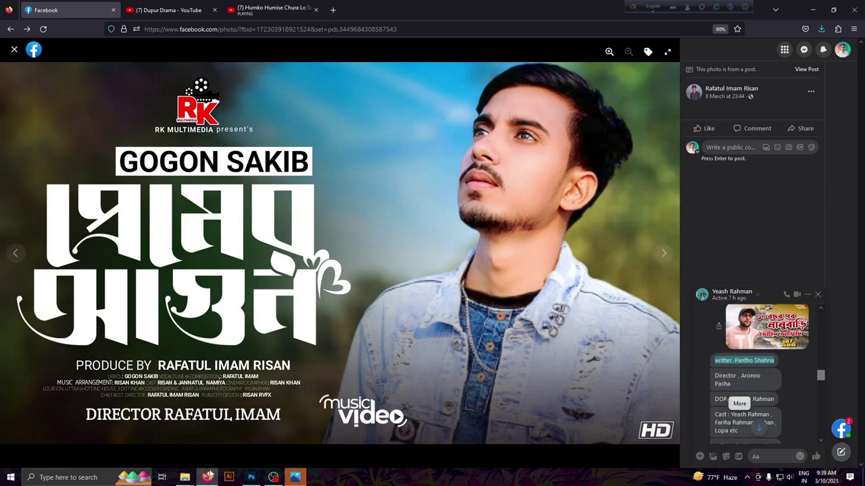
click(251, 477)
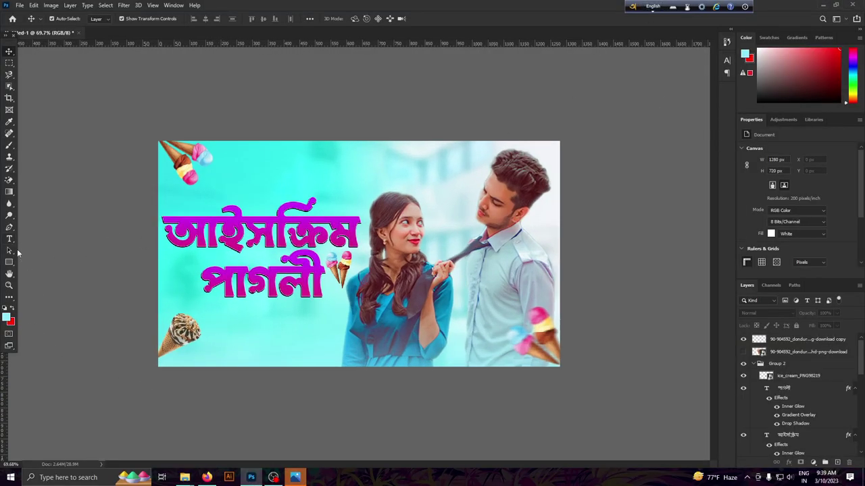
Paste the copied writer credit as a new text line below the title.
key(t)
click(230, 342)
key(ctrl+v)
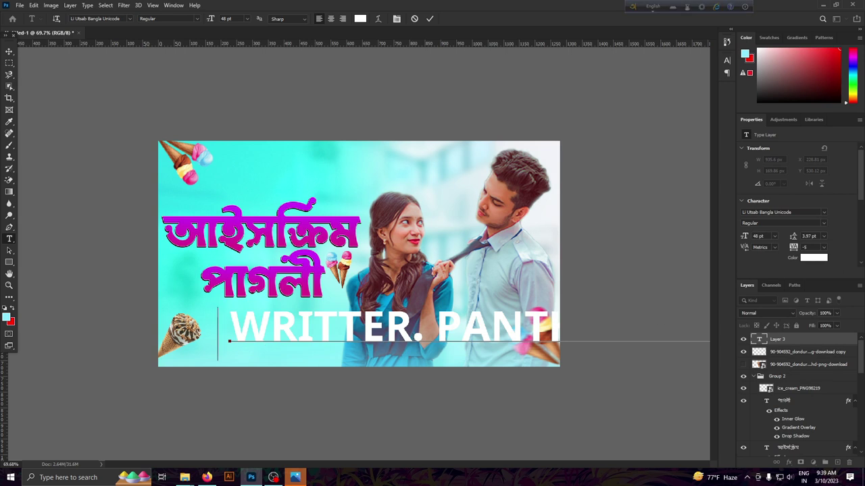
click(430, 20)
Set the credit to Anton, shrink it under the title, and hide the bottom-left cone.
click(824, 212)
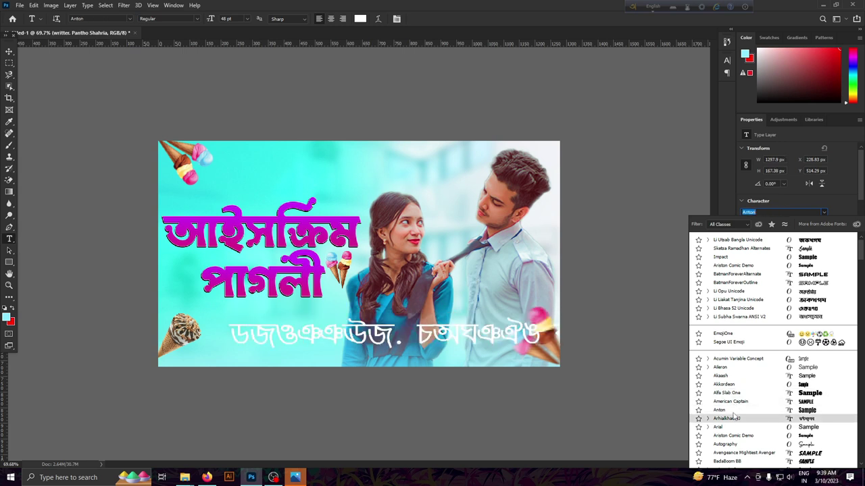
click(734, 410)
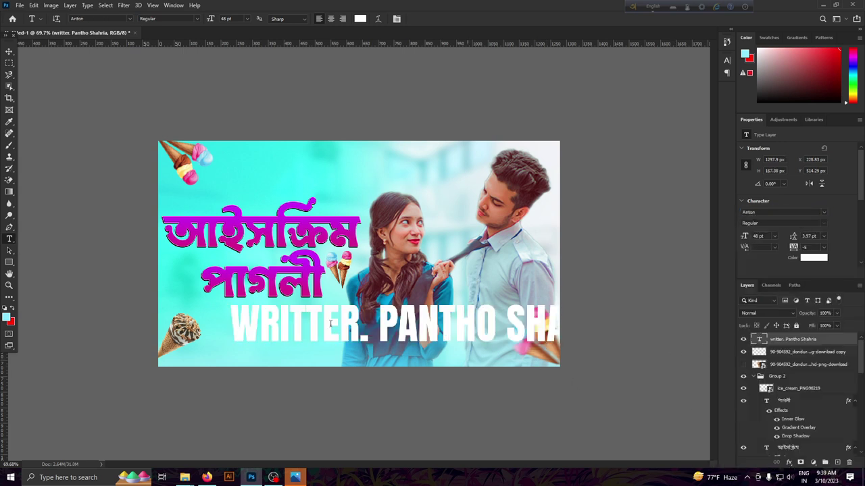
click(10, 53)
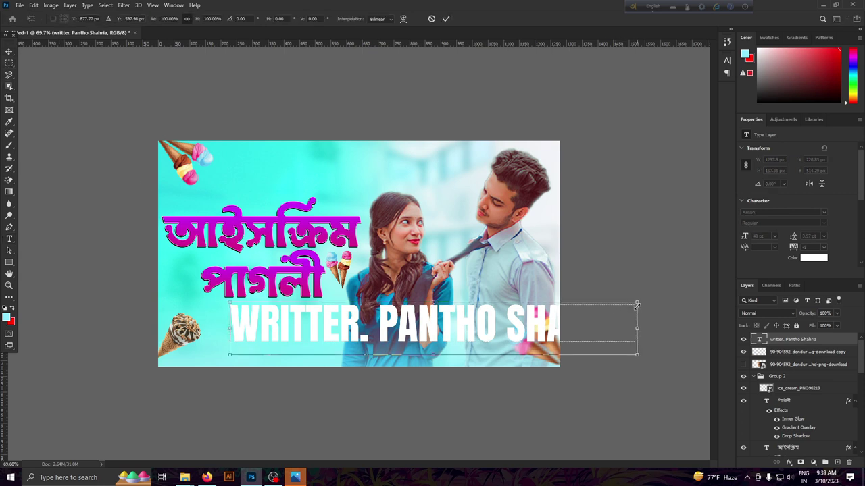
drag(635, 306, 267, 331)
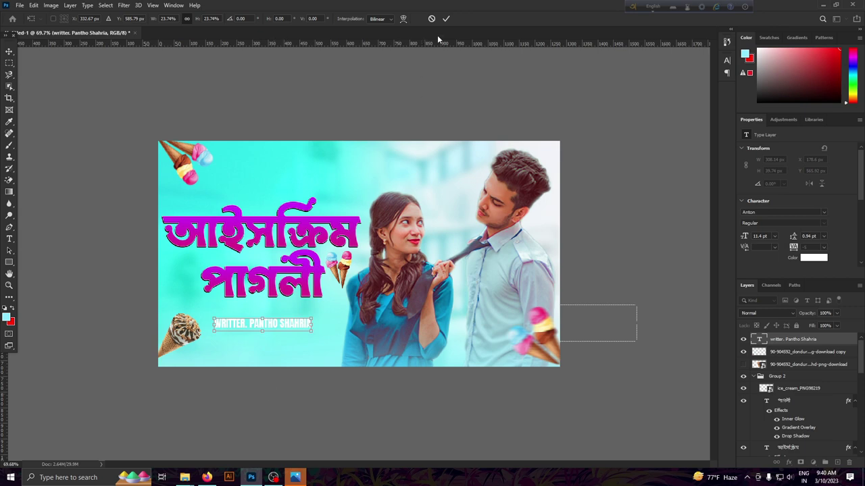
click(446, 18)
click(804, 352)
click(743, 352)
Select the writer credit layer and preview fonts such as Duera condensed and Flash Rogers on it.
scroll(203, 364, up, 3)
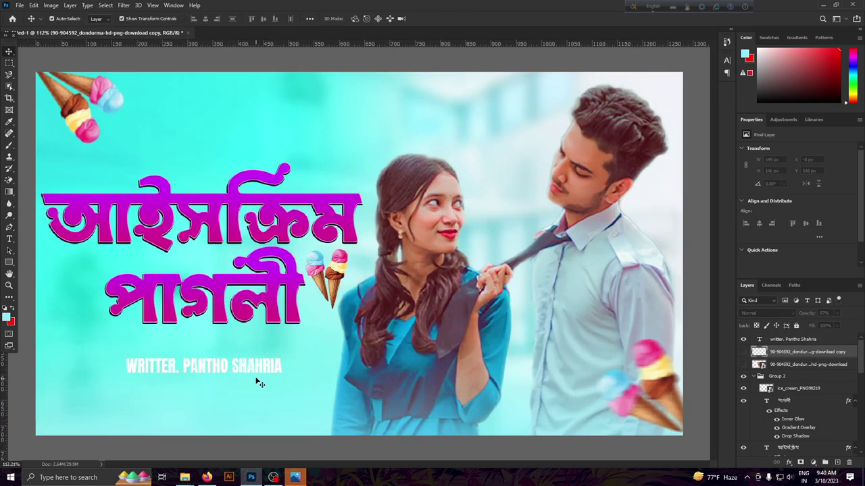
click(203, 355)
scroll(189, 369, up, 1)
scroll(188, 366, down, 2)
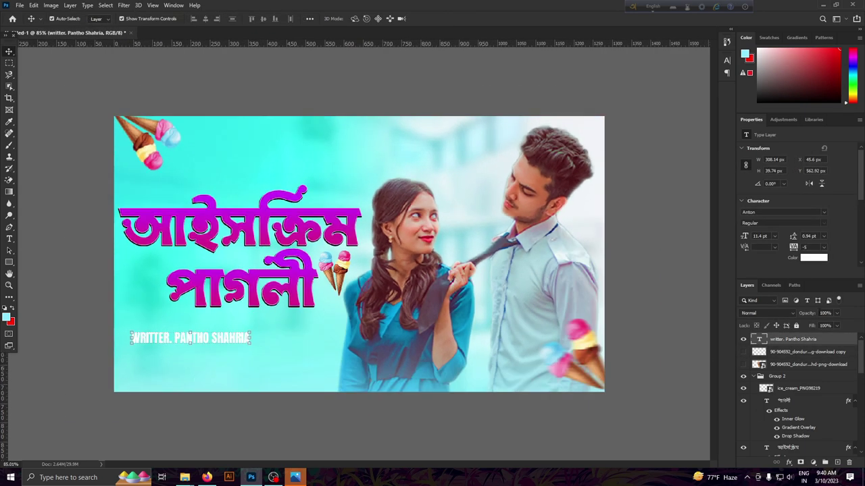
click(822, 214)
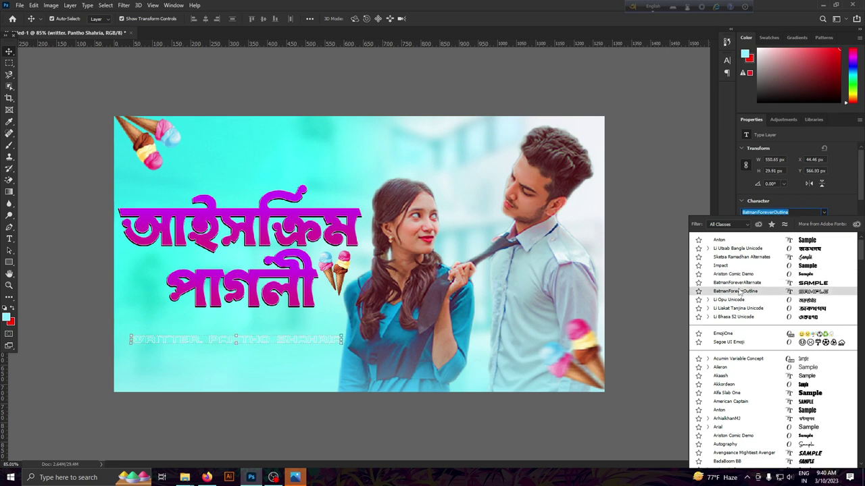
scroll(737, 422, down, 2)
scroll(736, 421, down, 2)
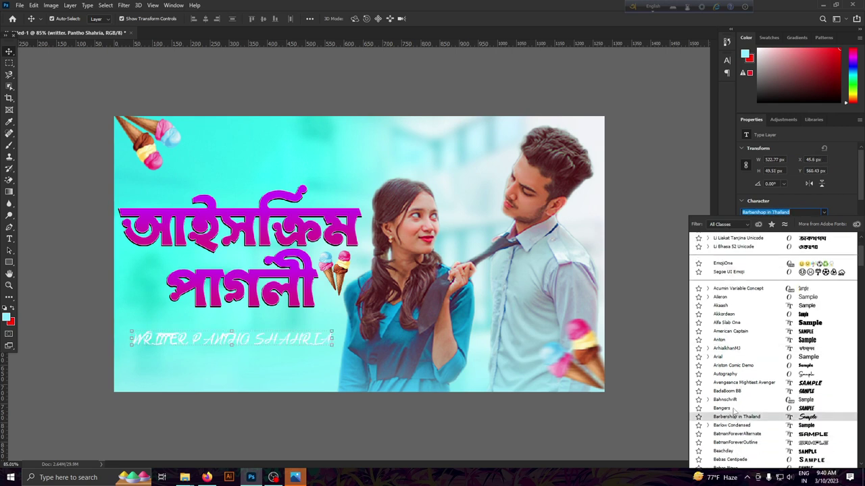
scroll(733, 429, down, 1)
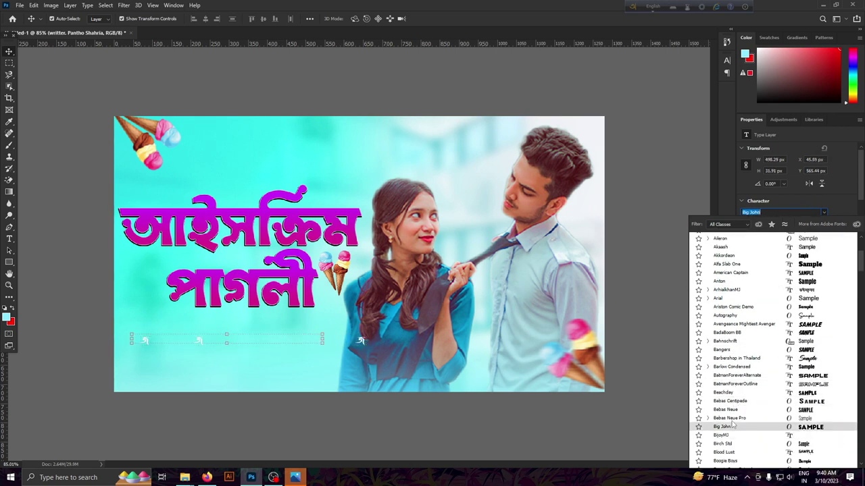
scroll(731, 436, down, 1)
scroll(732, 437, down, 1)
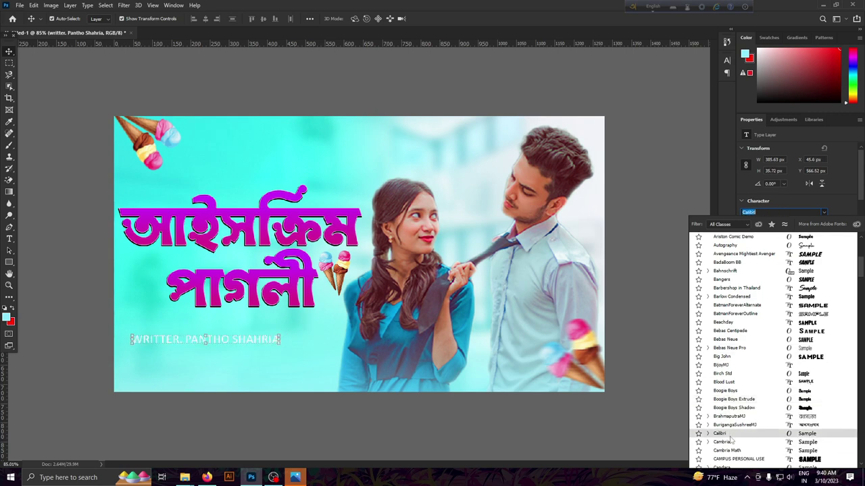
scroll(732, 443, down, 1)
scroll(733, 449, down, 1)
scroll(733, 449, down, 1)
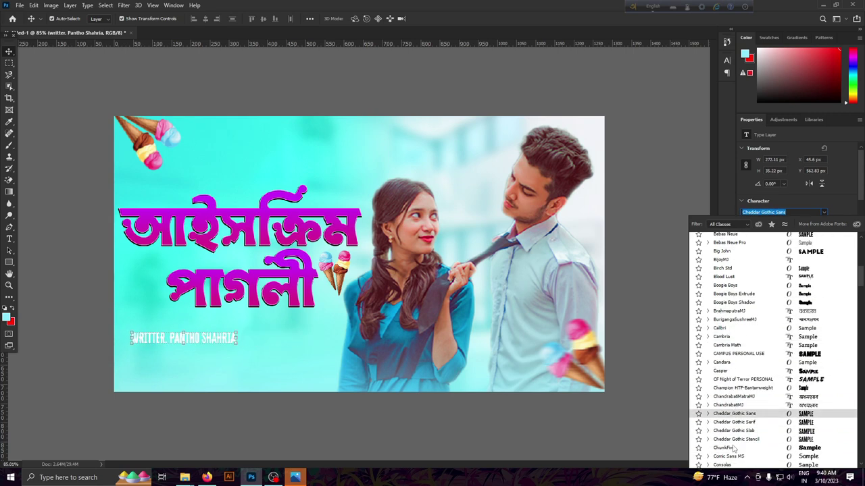
scroll(733, 459, down, 1)
scroll(733, 461, down, 1)
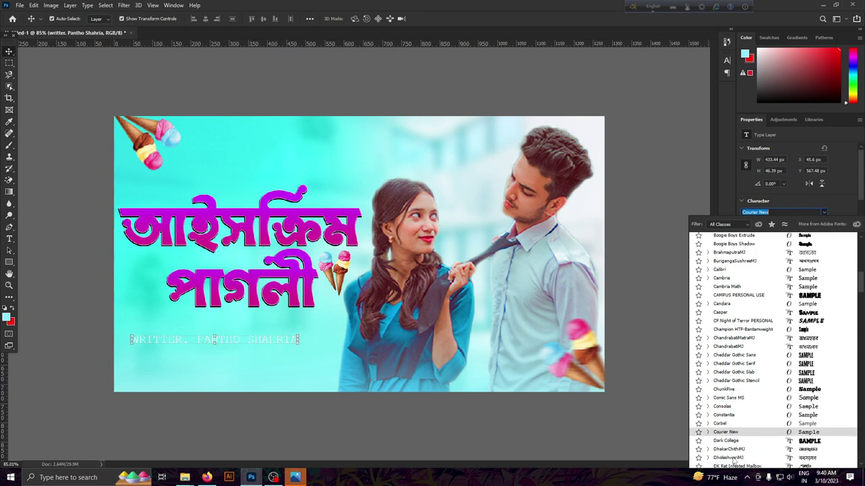
scroll(734, 462, down, 1)
key(Up)
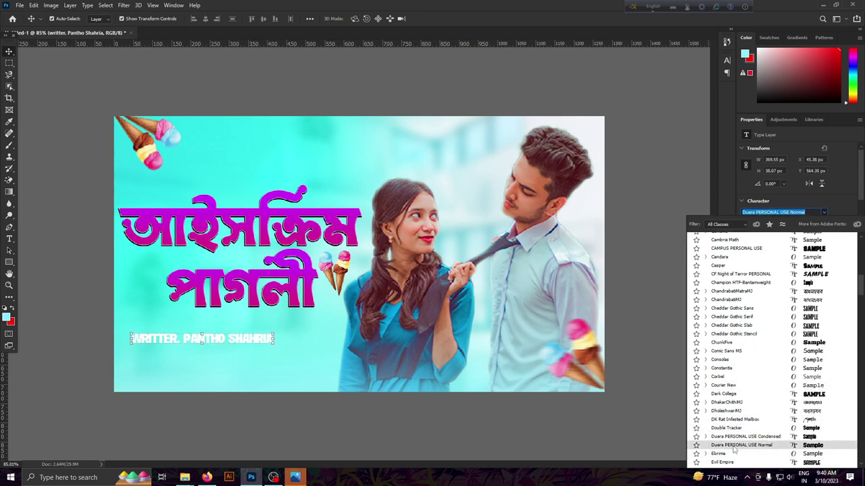
key(Up)
scroll(735, 457, down, 1)
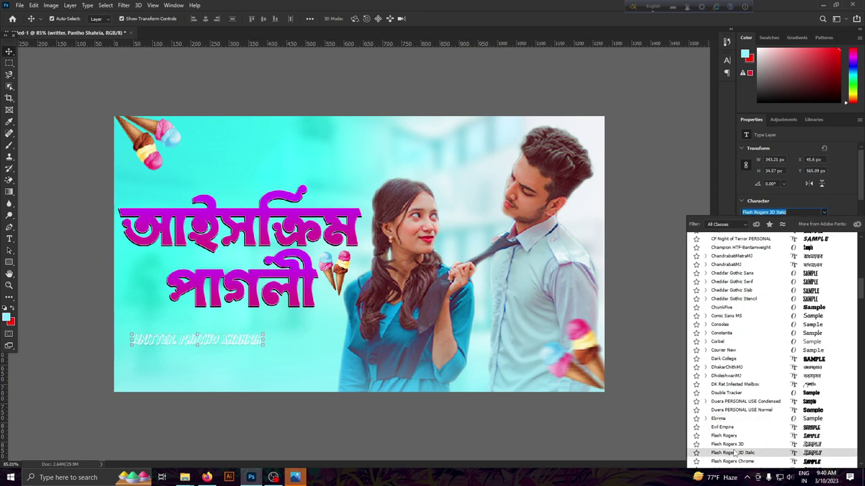
key(Down)
key(Down)
key(Down)
key(Down)
key(Down)
key(Down)
key(Down)
key(Down)
key(Down)
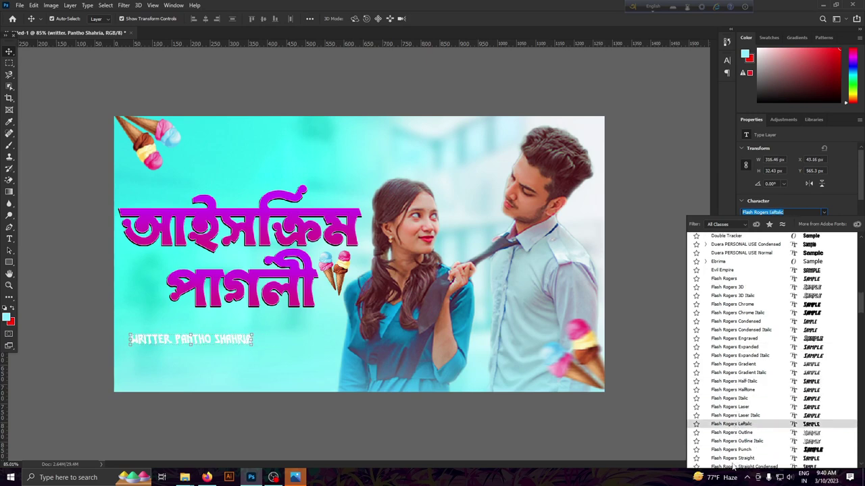
key(Down)
key(Down)
key(Down)
key(Down)
key(Down)
key(Down)
key(Down)
key(Down)
key(Down)
key(Down)
key(Down)
key(Down)
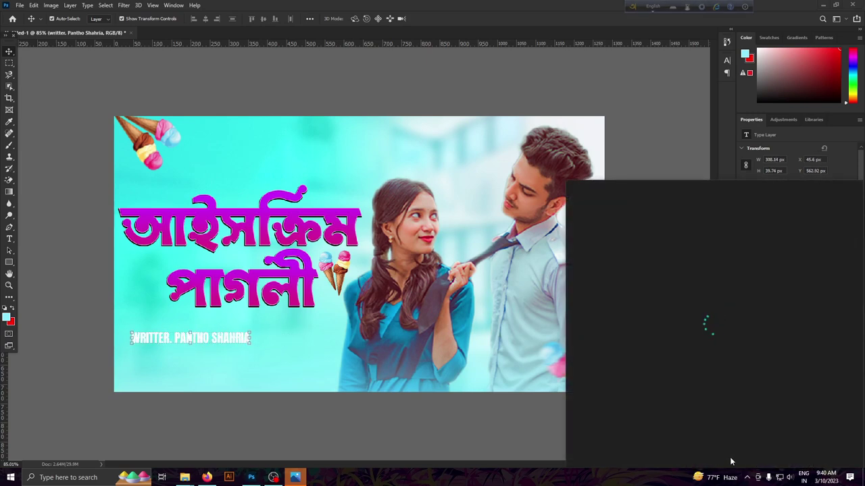
click(722, 429)
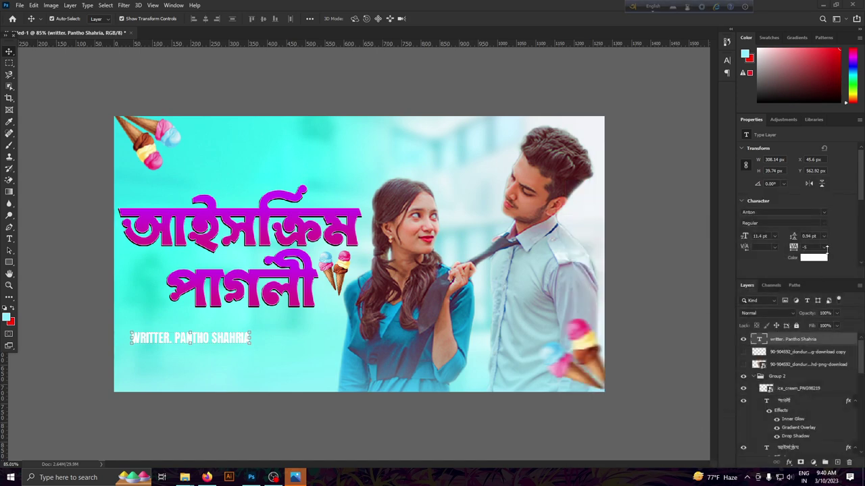
Browse the font list again and settle on Anton for the credit line.
click(824, 214)
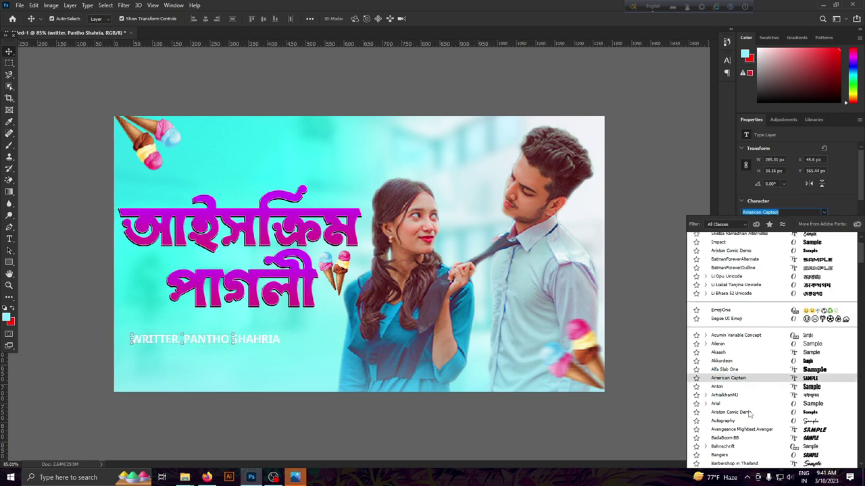
scroll(776, 352, down, 10)
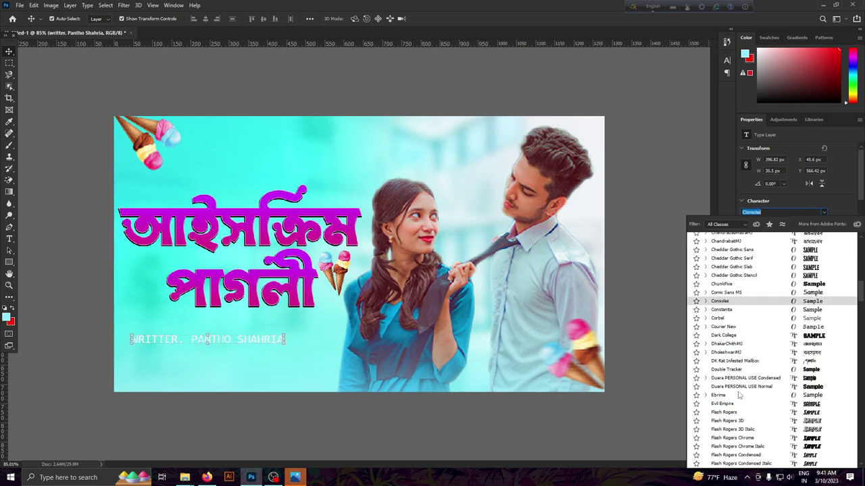
scroll(812, 419, down, 10)
scroll(811, 412, down, 2)
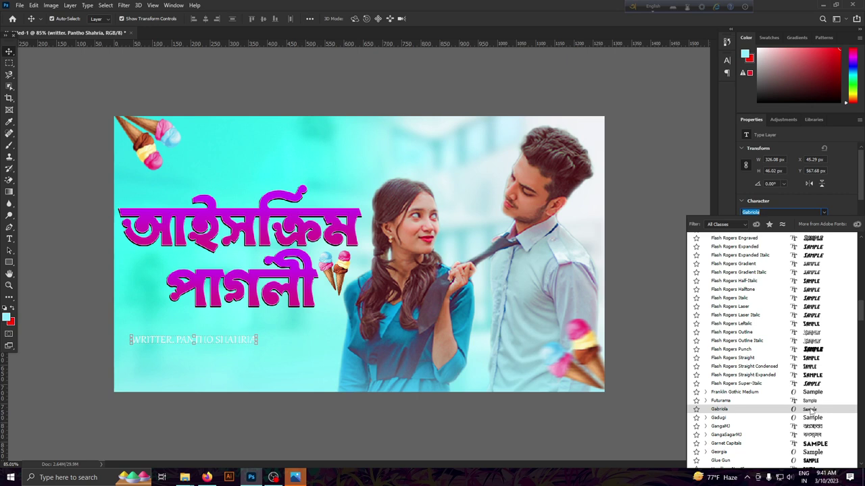
scroll(819, 428, down, 2)
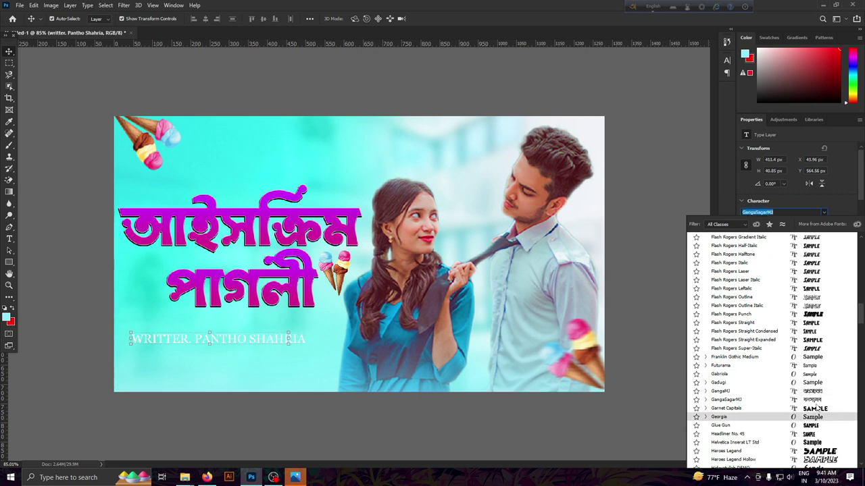
scroll(821, 422, down, 3)
scroll(823, 427, down, 2)
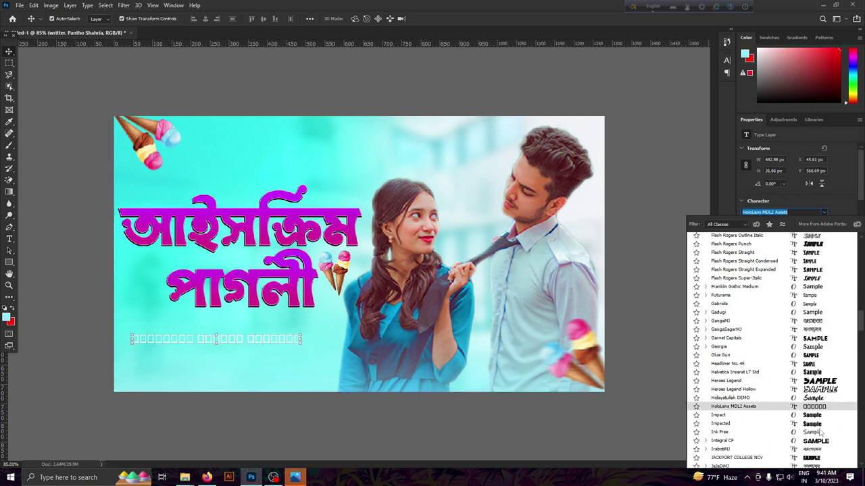
scroll(825, 431, down, 2)
scroll(825, 433, down, 1)
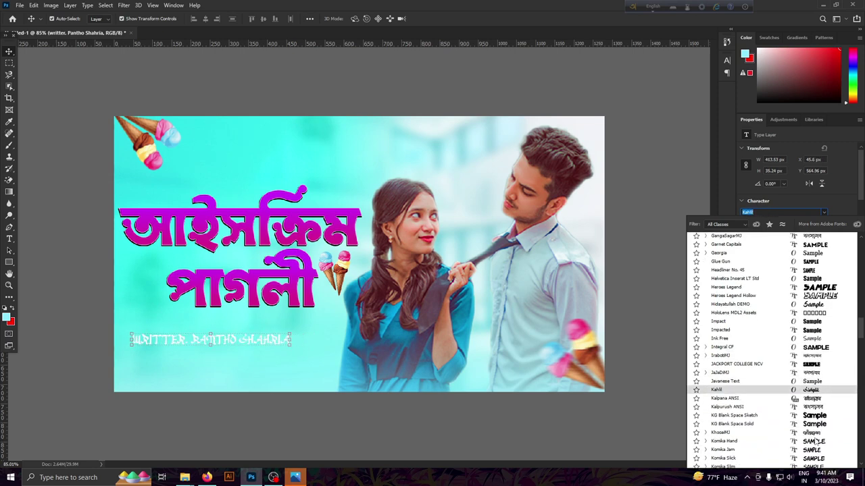
scroll(819, 443, down, 4)
scroll(811, 445, down, 5)
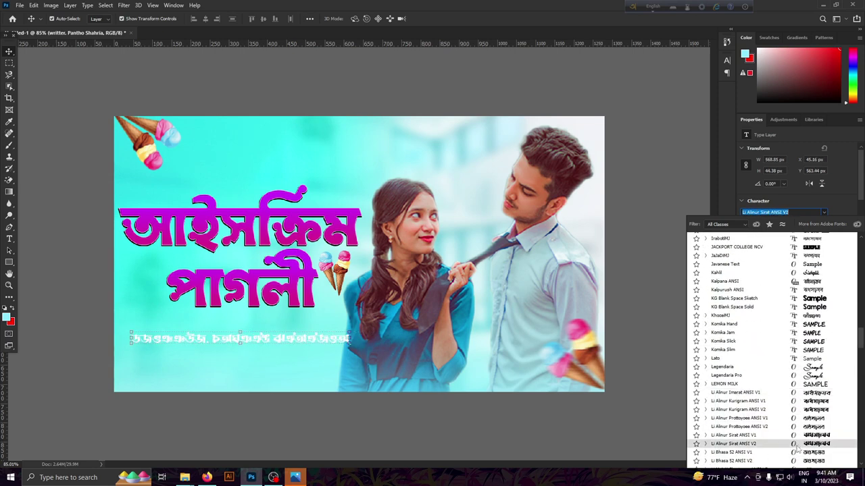
scroll(801, 444, down, 4)
scroll(796, 443, down, 2)
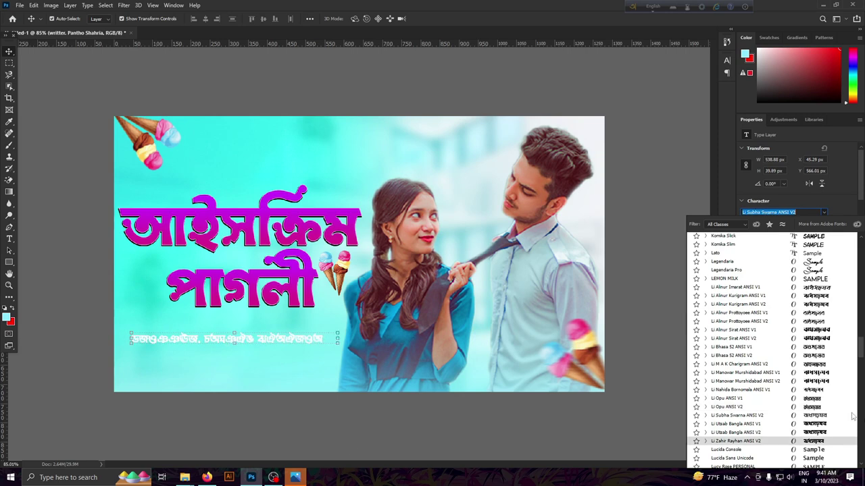
scroll(744, 417, down, 2)
scroll(743, 417, down, 2)
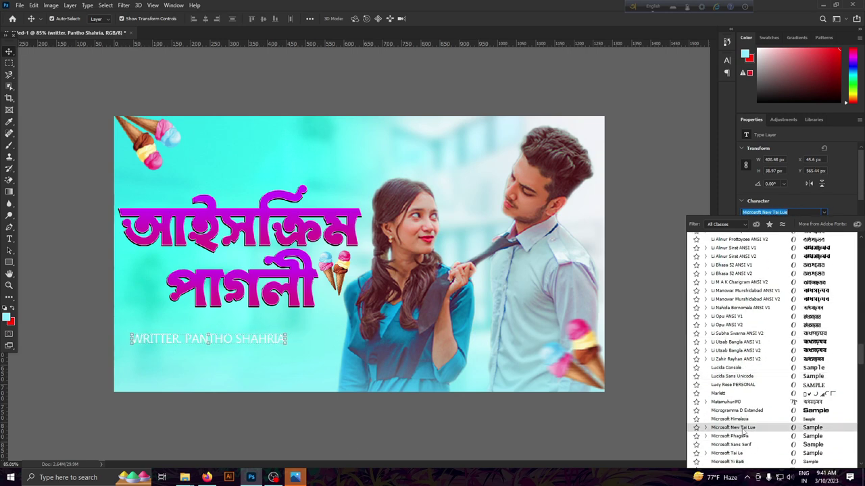
scroll(746, 425, down, 5)
scroll(746, 425, down, 4)
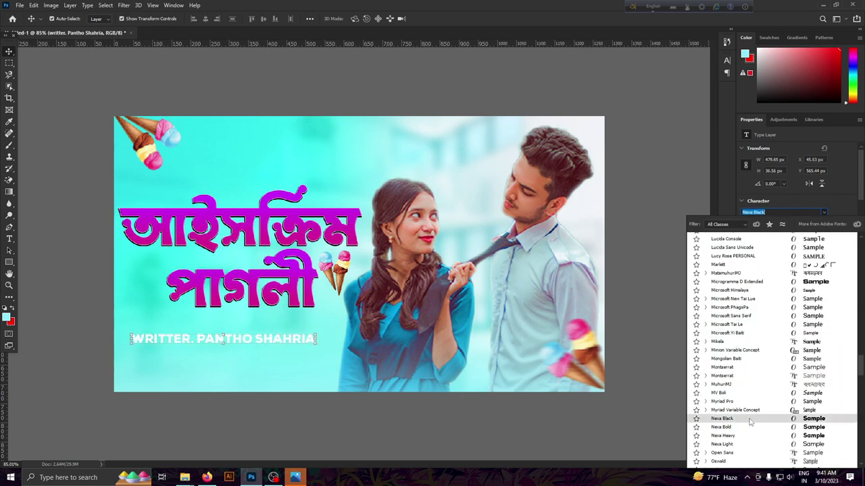
scroll(750, 425, down, 3)
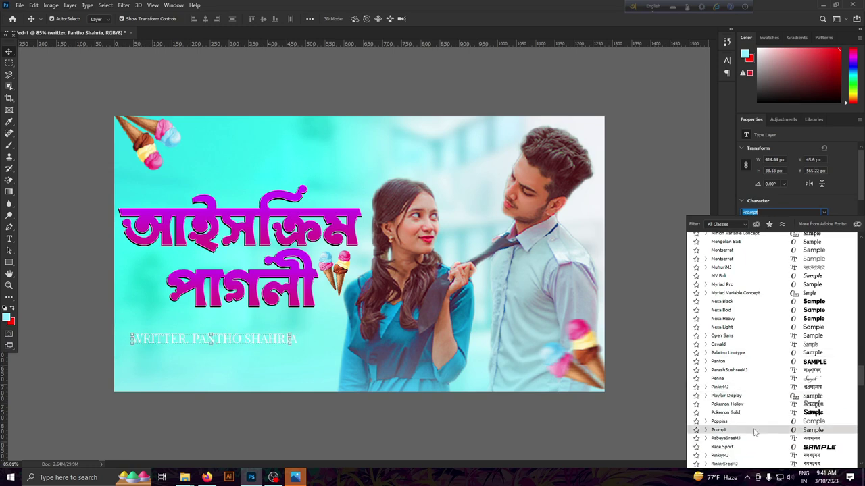
scroll(752, 426, down, 3)
scroll(757, 429, down, 4)
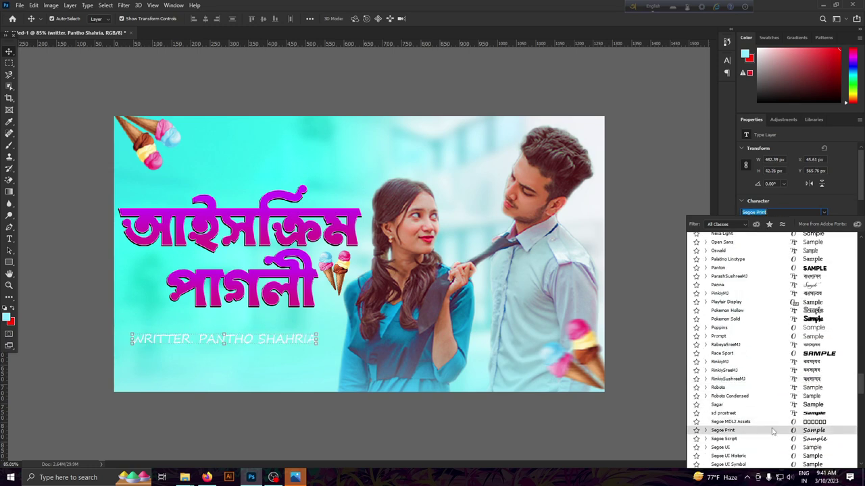
scroll(761, 425, up, 5)
scroll(761, 351, up, 6)
scroll(760, 304, up, 5)
scroll(756, 298, up, 5)
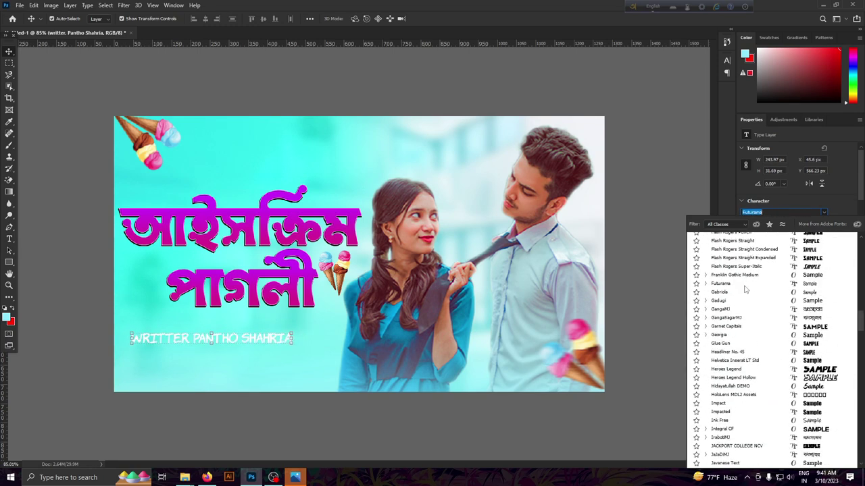
scroll(750, 287, up, 5)
scroll(741, 276, up, 5)
scroll(741, 275, up, 5)
scroll(741, 275, up, 5)
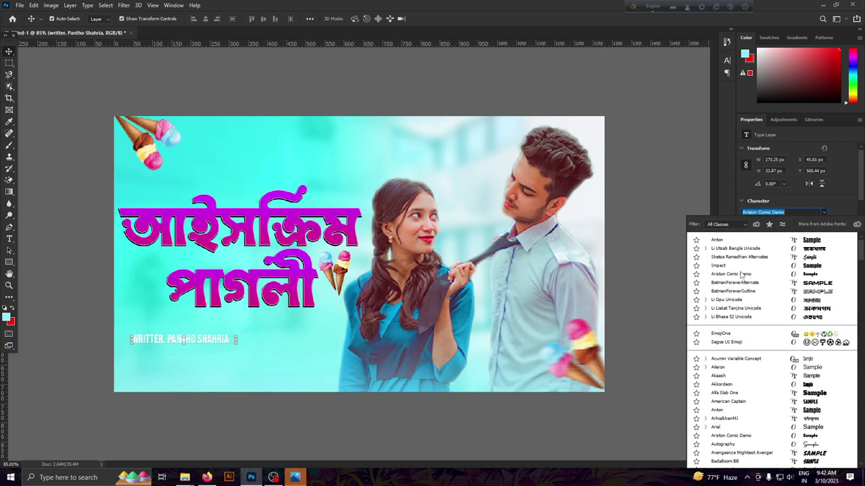
click(730, 241)
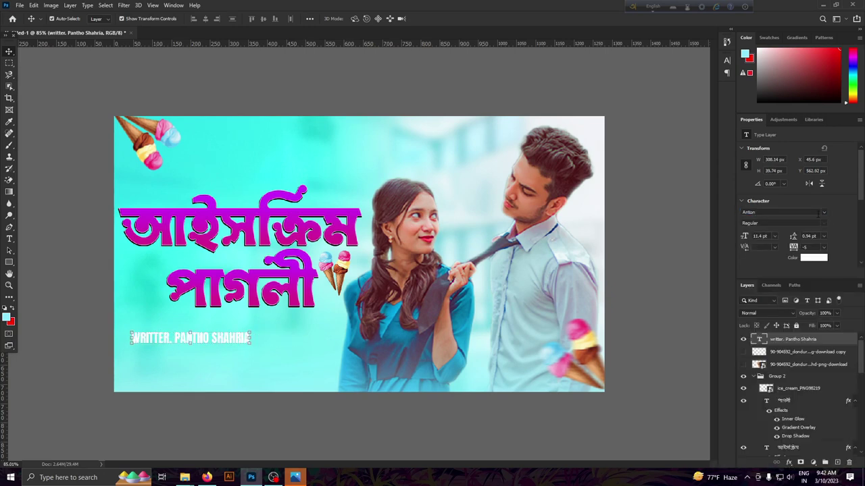
click(824, 247)
Set the credit line's tracking to 10, then loosen it further to 25.
click(814, 314)
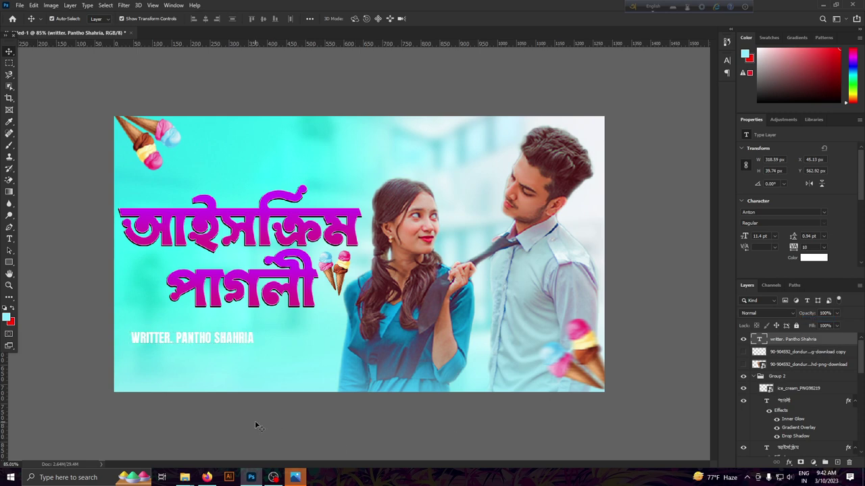
alt+scroll(223, 385, up, 3)
click(825, 247)
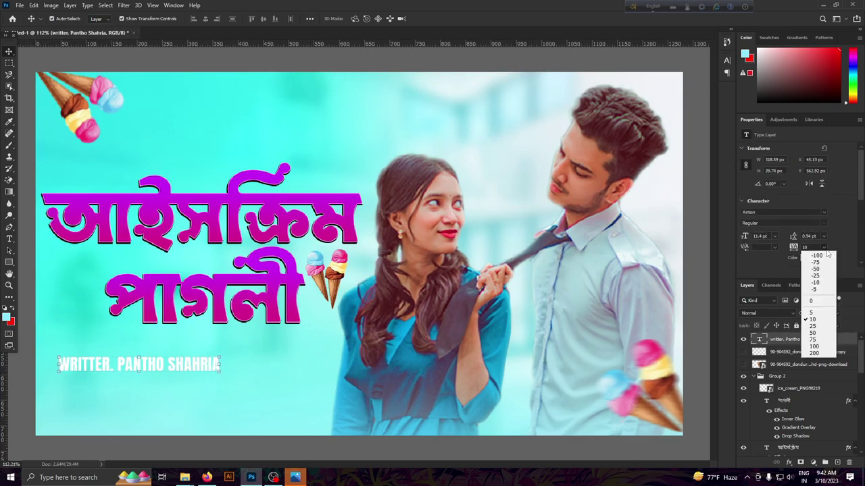
click(814, 328)
Scale the credit line down to about 71% and shift it right.
key(ctrl+t)
mouse_move(220, 373)
mouse_down()
mouse_move(168, 365)
mouse_move(206, 358)
mouse_up()
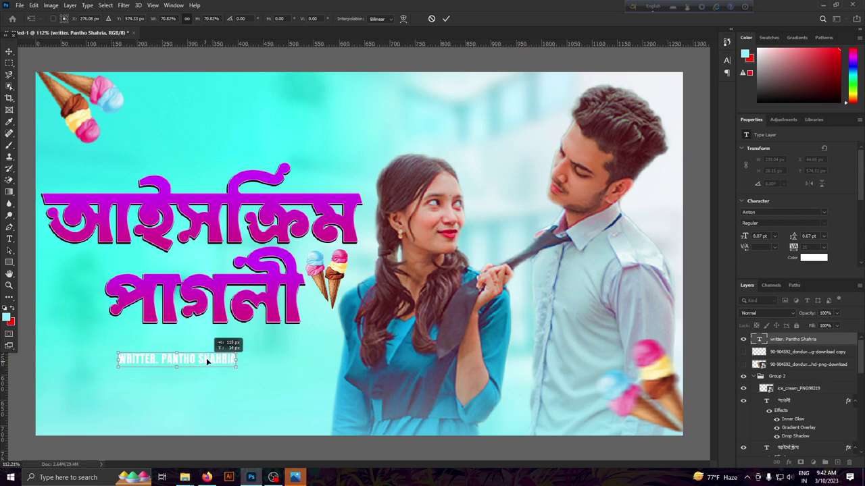
click(446, 19)
Switch to Firefox to view the Facebook photo page.
scroll(236, 405, down, 3)
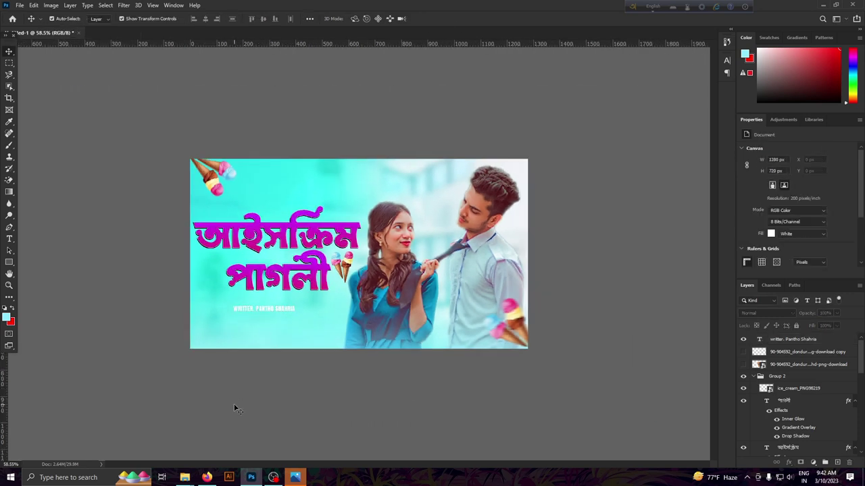
scroll(216, 413, up, 2)
click(207, 477)
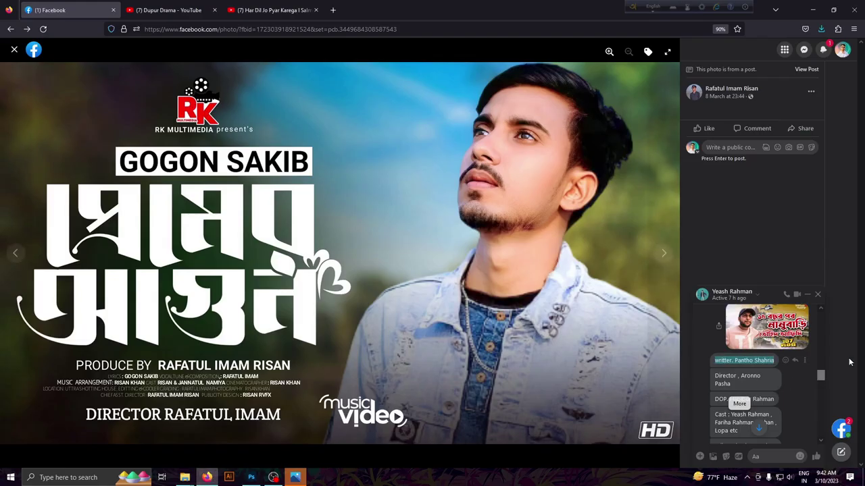
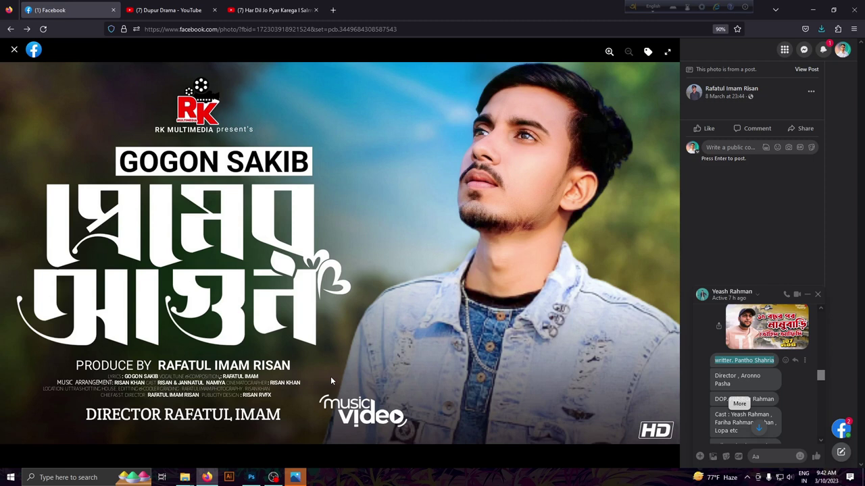
Copy the Director credit message from the Messenger chat and return to Photoshop.
triple_click(719, 383)
right_click(758, 385)
click(730, 284)
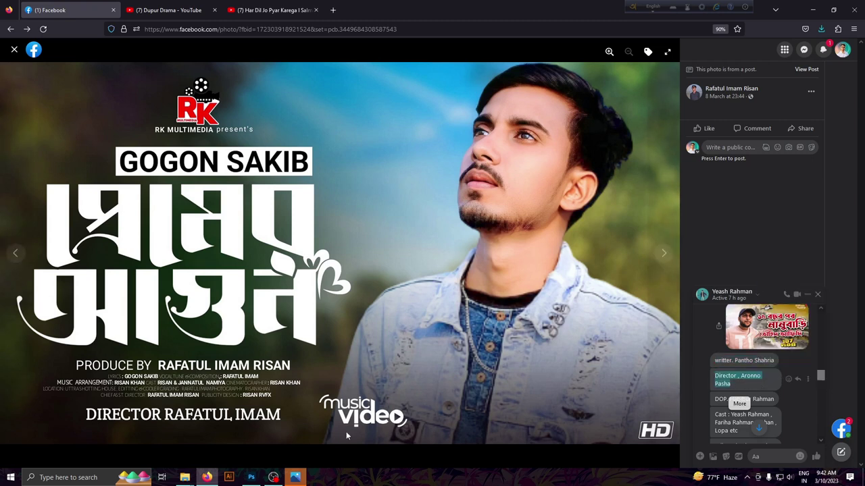
click(251, 477)
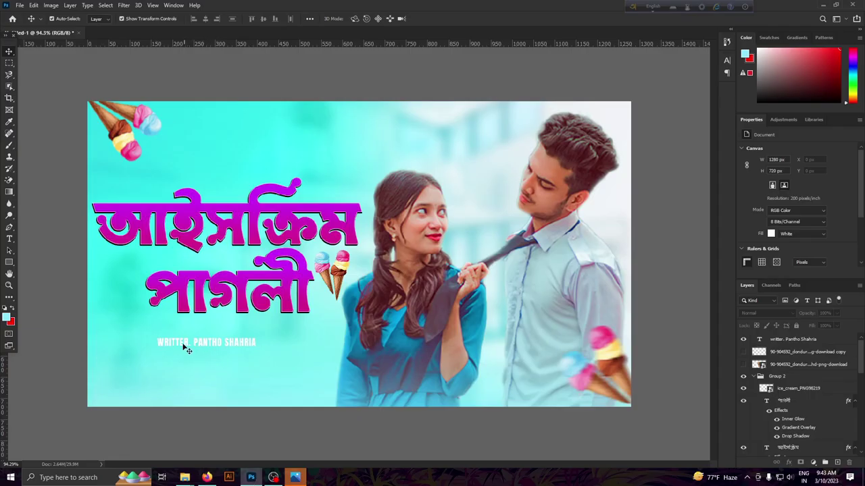
Try pasting the director credit into a new text box, then cancel it.
click(9, 239)
click(132, 373)
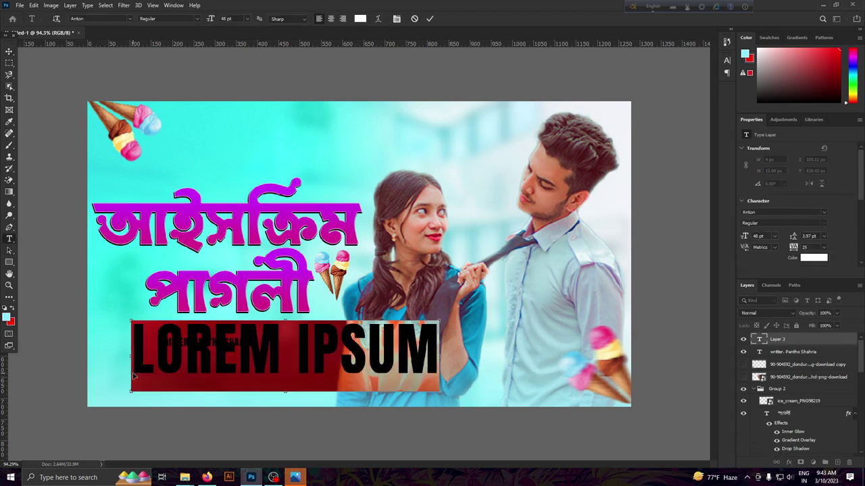
key(ctrl+v)
click(414, 18)
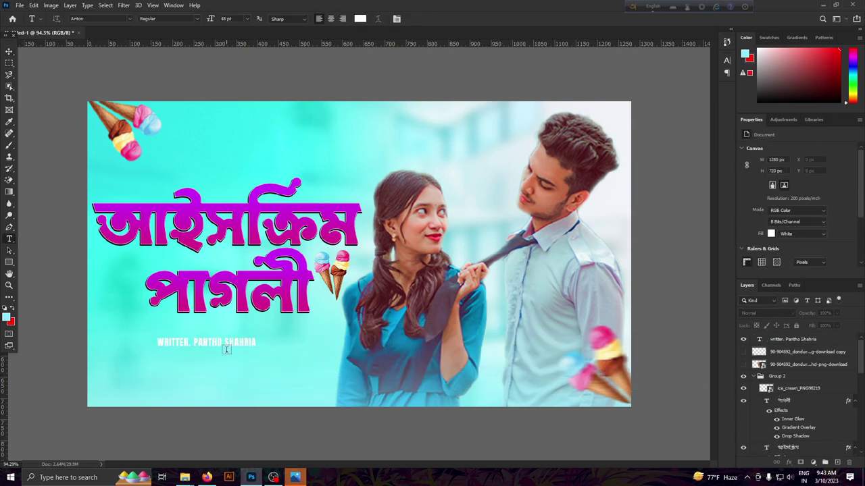
Duplicate the writer credit just below, replace its text with the director credit, and shift it left.
click(10, 51)
drag(173, 349, 173, 363)
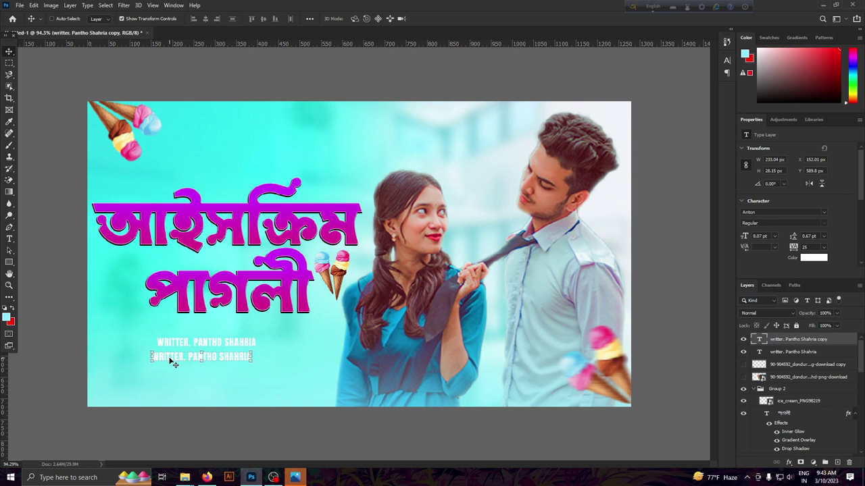
double_click(757, 340)
key(ctrl+v)
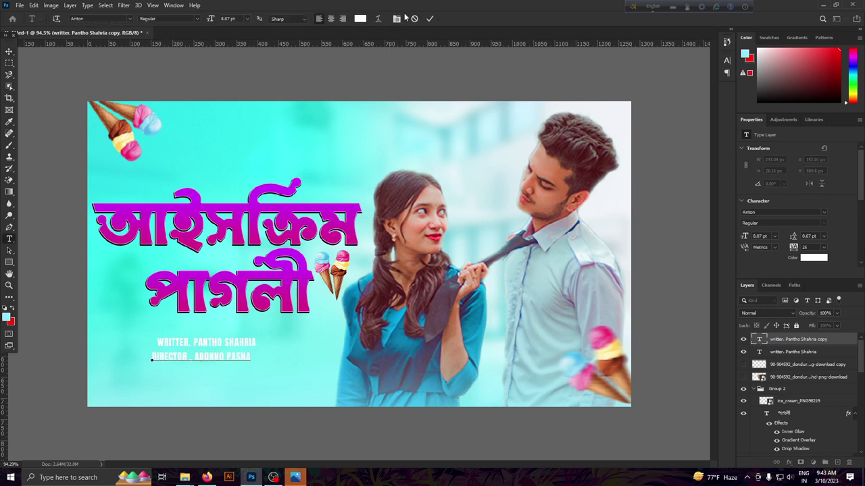
click(429, 18)
drag(218, 359, 179, 356)
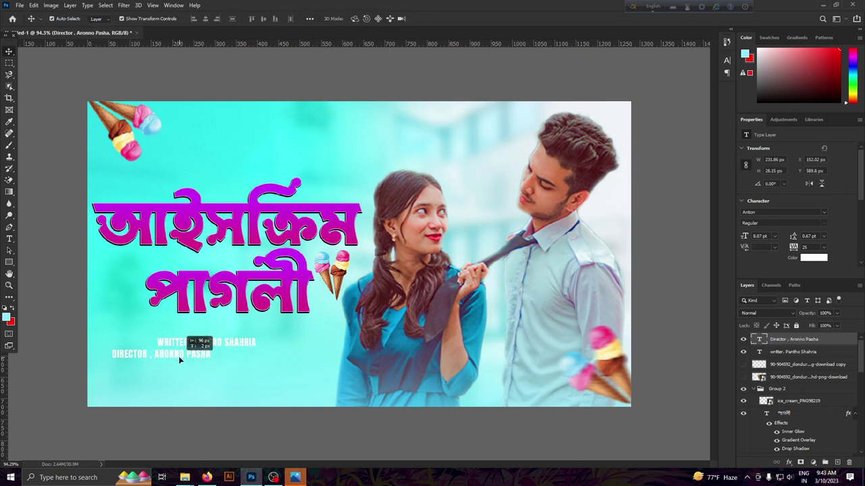
Deselect the director credit and bring the Facebook chat back up.
scroll(203, 405, down, 3)
scroll(183, 359, up, 3)
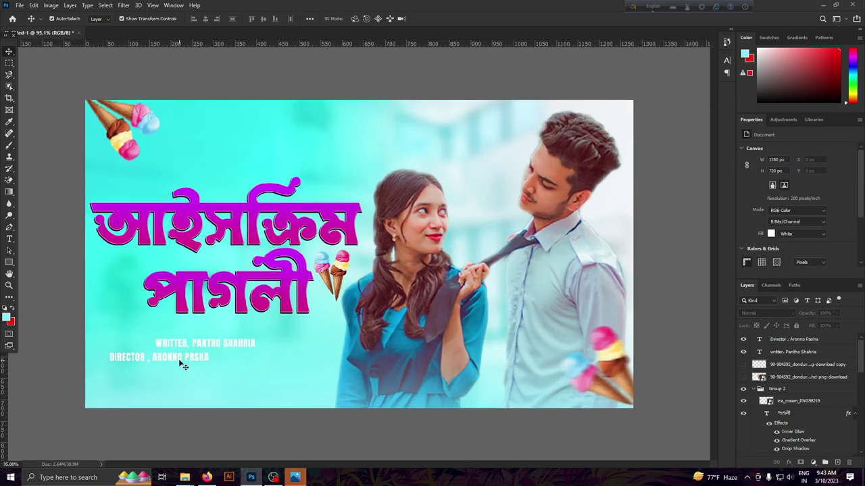
click(201, 429)
scroll(201, 429, down, 3)
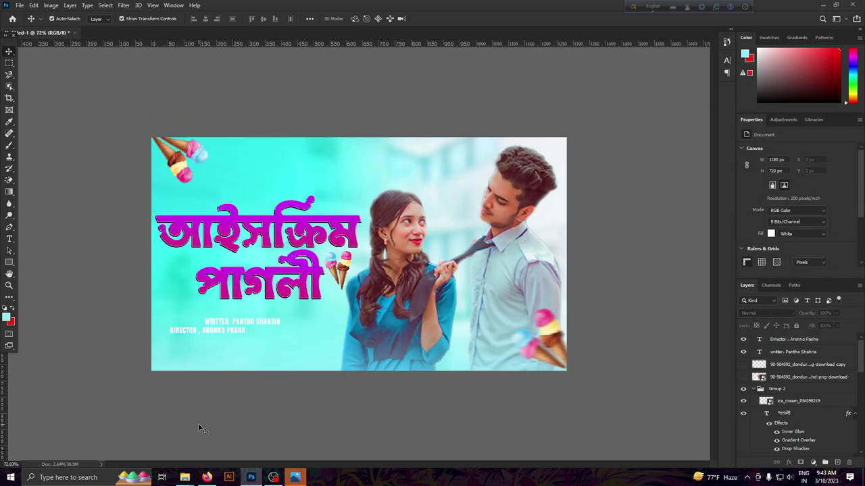
scroll(201, 429, up, 3)
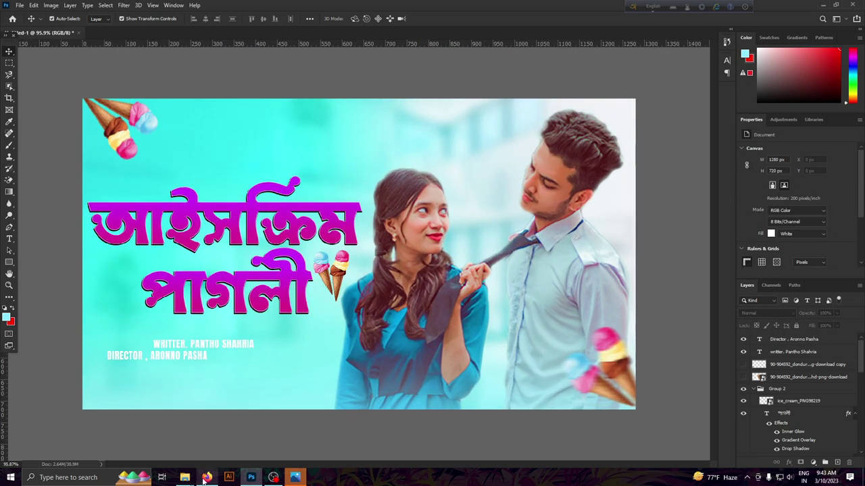
click(207, 477)
scroll(785, 401, down, 1)
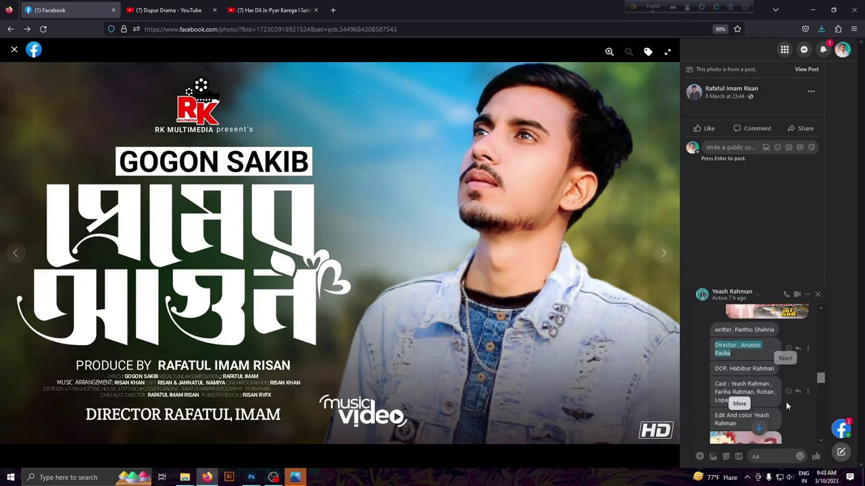
Copy the DOP credit message from the chat and return to Photoshop.
drag(715, 368, 776, 366)
right_click(776, 366)
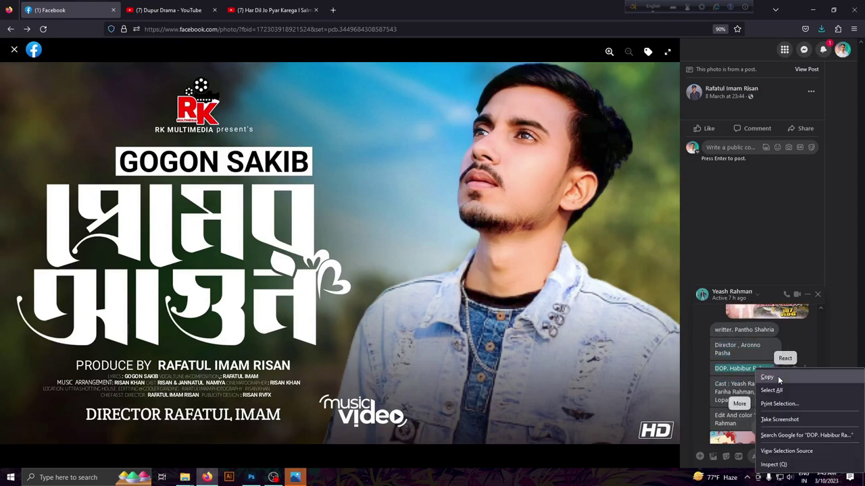
click(767, 377)
click(250, 478)
Duplicate the director credit to its right and retype the copy as the DOP credit.
ctrl+click(189, 360)
drag(188, 360, 292, 360)
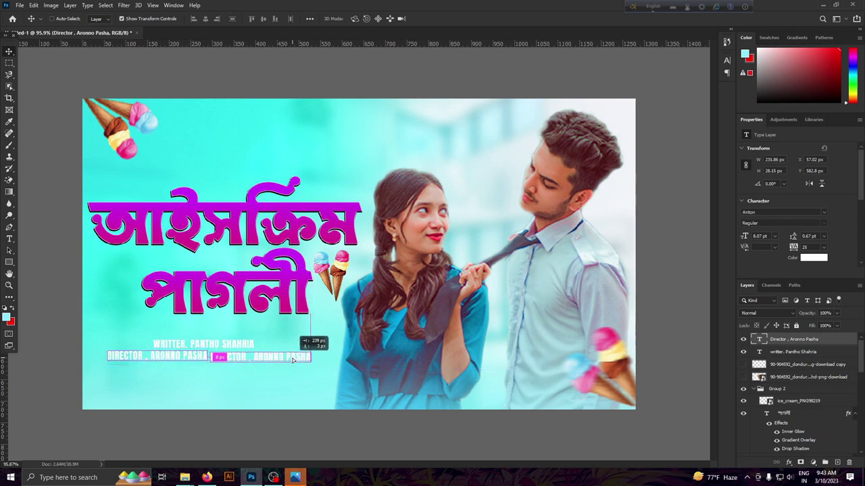
drag(292, 360, 291, 356)
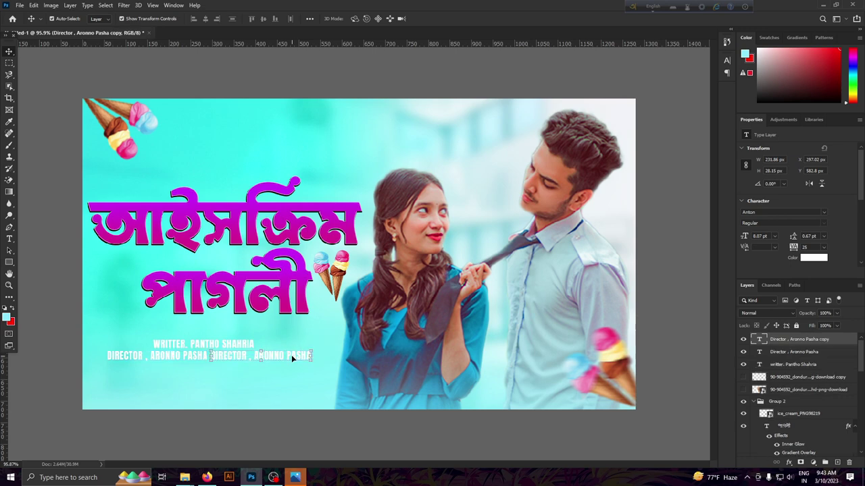
double_click(759, 340)
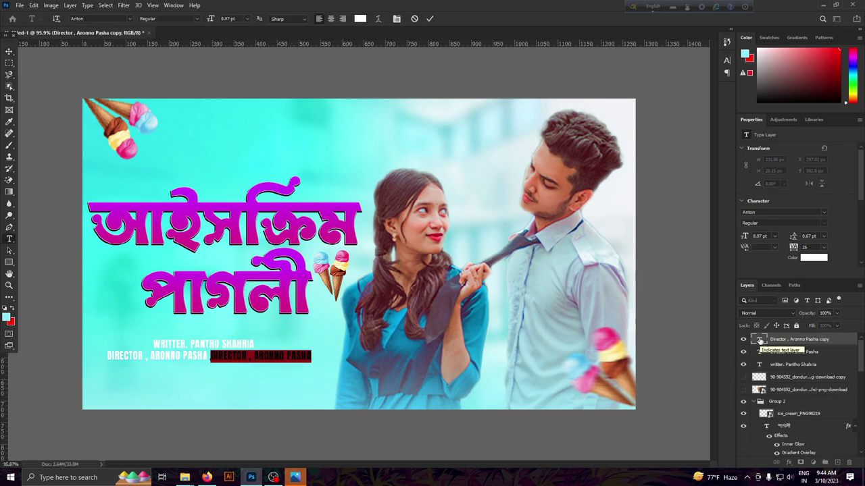
text(DOP. HABIBUR RAHMAN)
click(430, 18)
scroll(282, 432, down, 3)
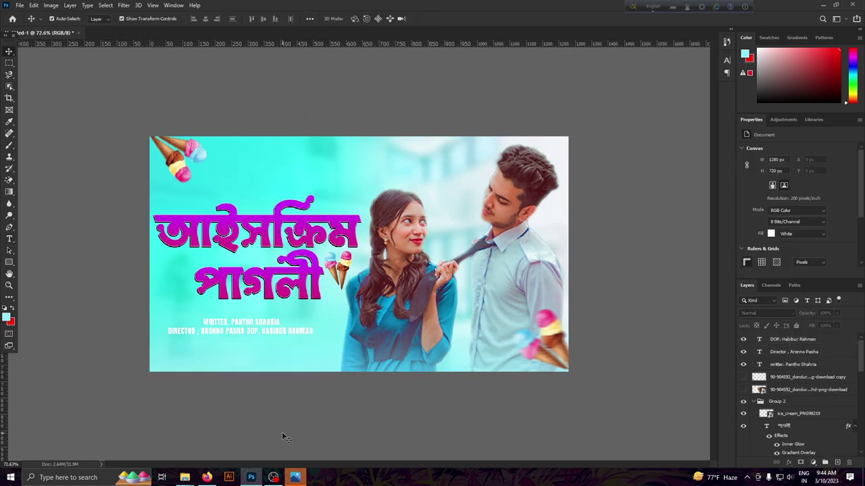
scroll(282, 433, up, 2)
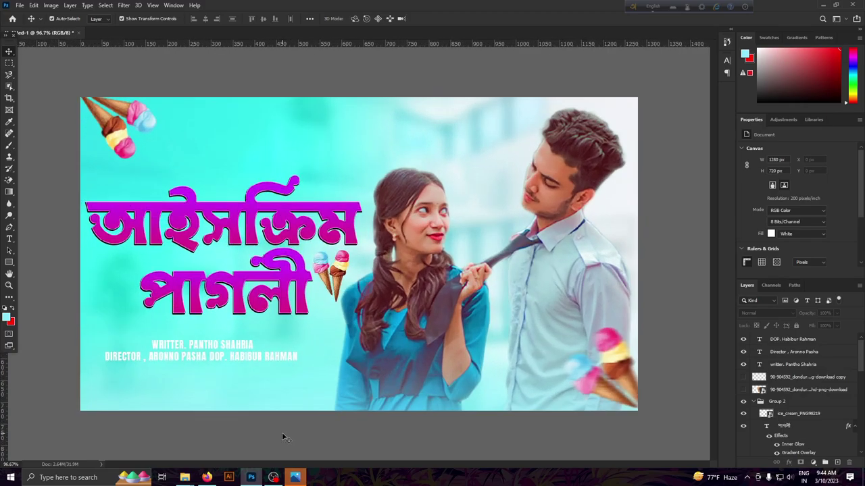
click(207, 478)
Copy the Cast credit message from the chat and return to Photoshop.
click(716, 385)
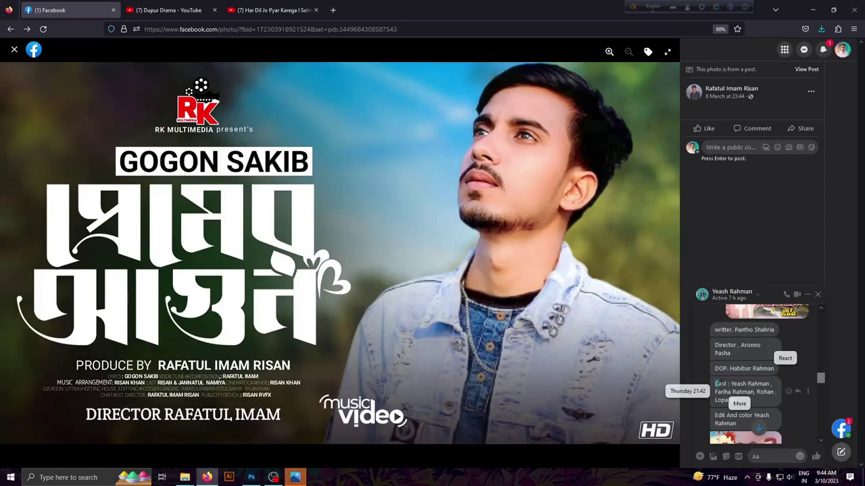
right_click(774, 399)
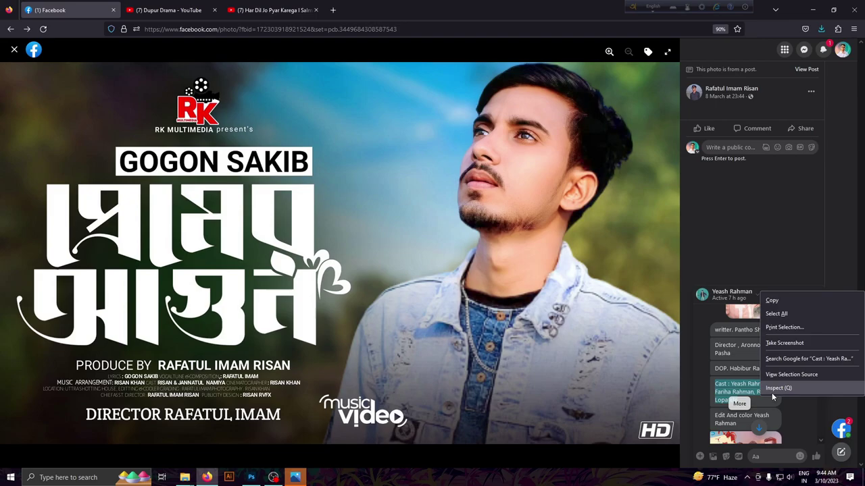
click(785, 301)
click(251, 478)
Duplicate the director credit one line lower, paste the cast credit, and move it left.
scroll(269, 436, down, 1)
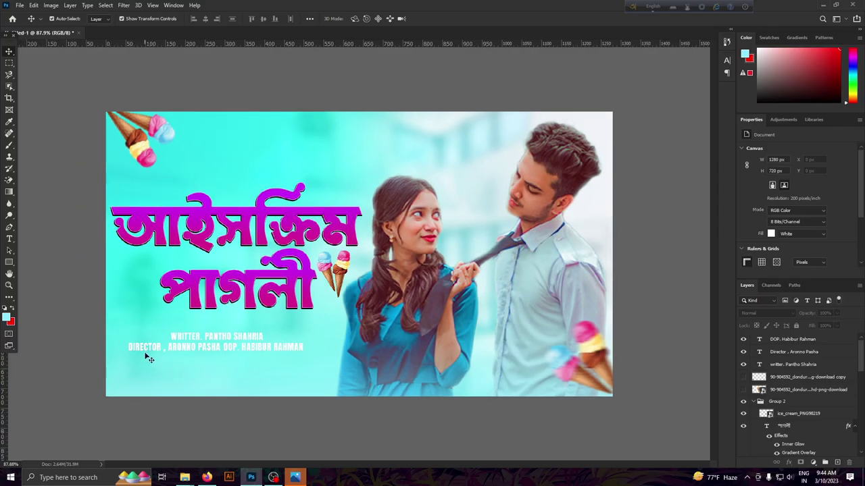
drag(148, 348, 150, 366)
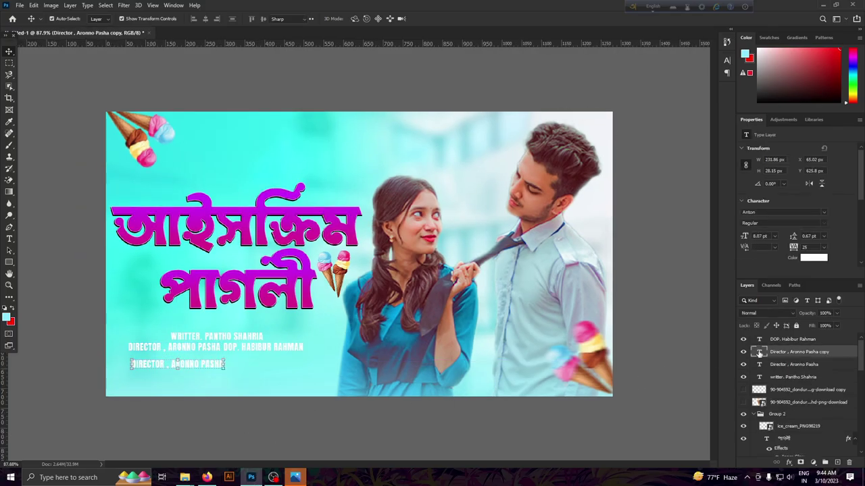
double_click(759, 352)
key(ctrl+v)
click(429, 19)
key(v)
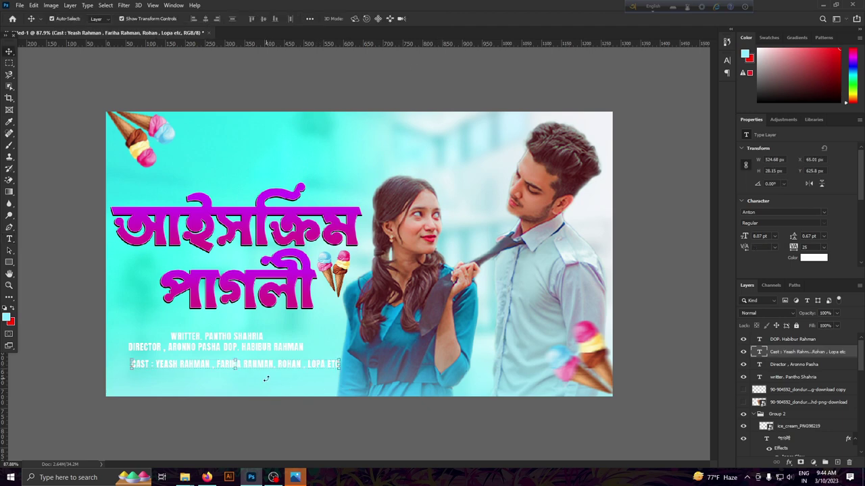
drag(270, 369, 251, 365)
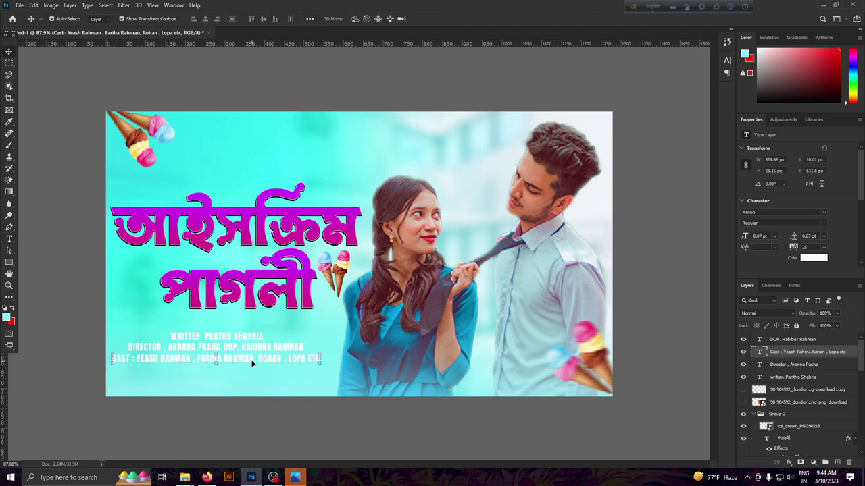
key(ctrl+minus)
click(277, 427)
key(ctrl+plus)
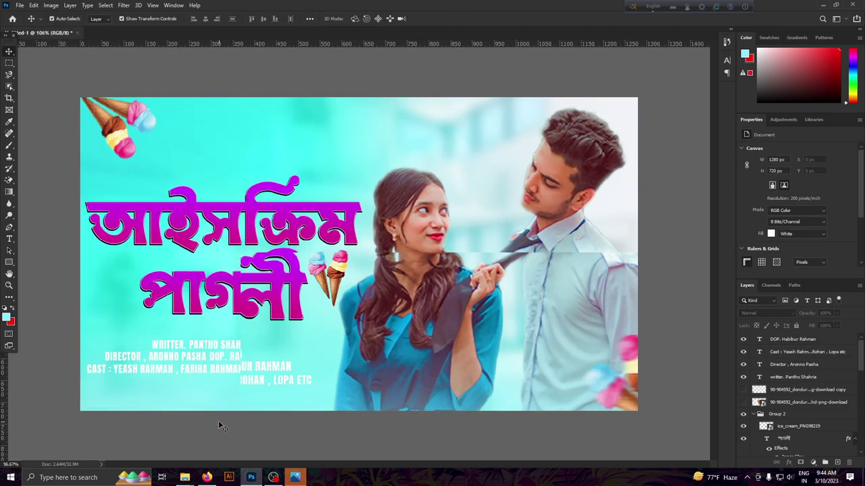
Duplicate the cast line one line lower and switch back to the Facebook chat.
click(174, 377)
drag(174, 377, 184, 392)
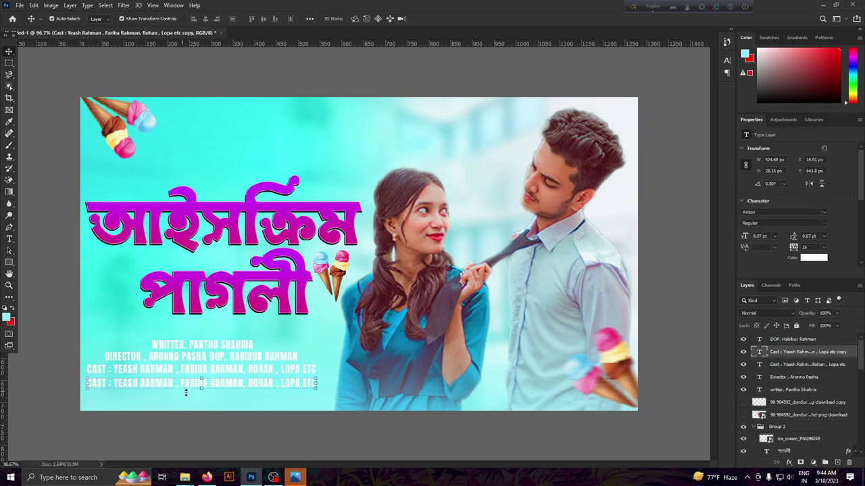
click(207, 477)
scroll(766, 402, down, 2)
Copy the edit-and-colour credit message from the chat and return to Photoshop.
triple_click(742, 358)
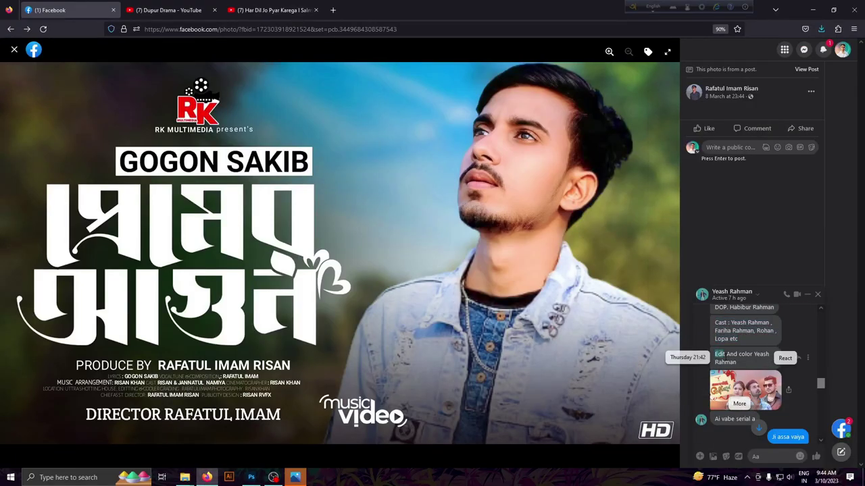
right_click(753, 358)
click(783, 368)
click(251, 478)
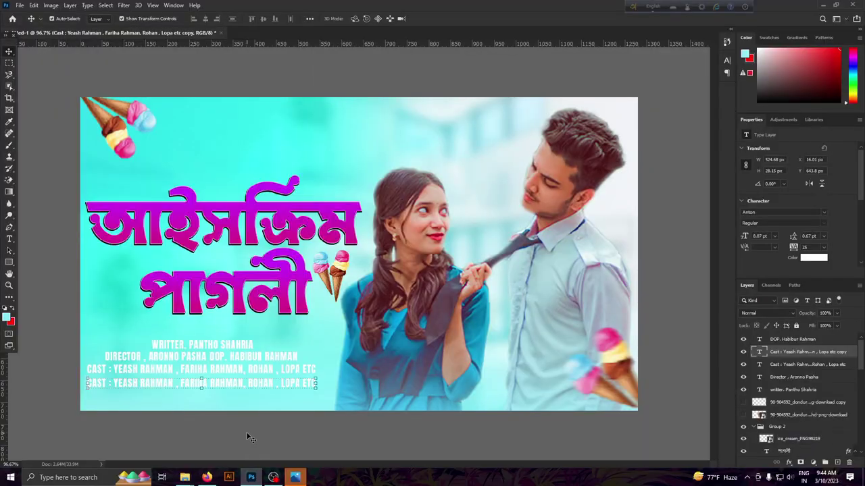
Duplicate the cast line below, paste the edit-and-colour credit, and centre it under the others.
drag(178, 387, 178, 400)
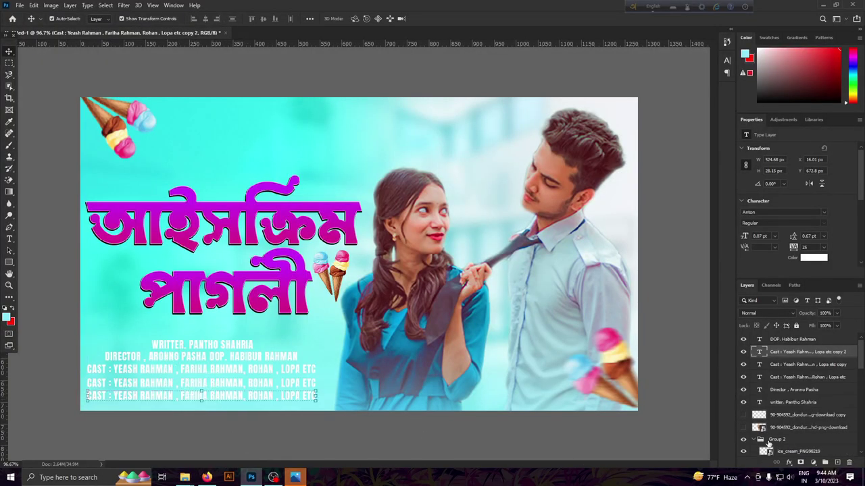
double_click(759, 352)
key(ctrl+v)
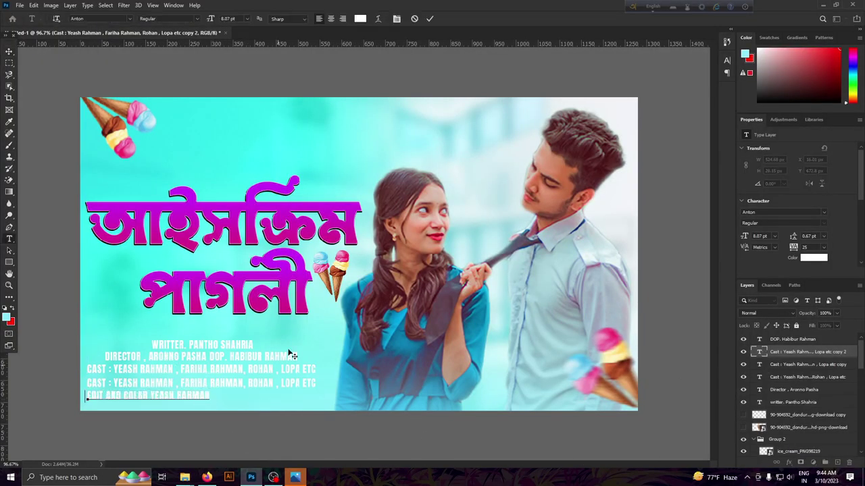
click(429, 19)
drag(161, 394, 239, 393)
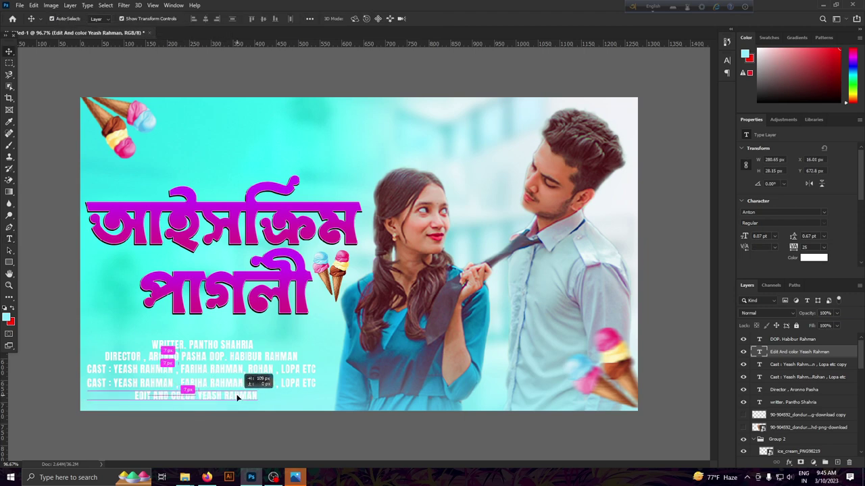
scroll(237, 426, down, 2)
click(237, 425)
Hide the duplicate cast line and move the edit credit up into the gap.
scroll(237, 425, down, 2)
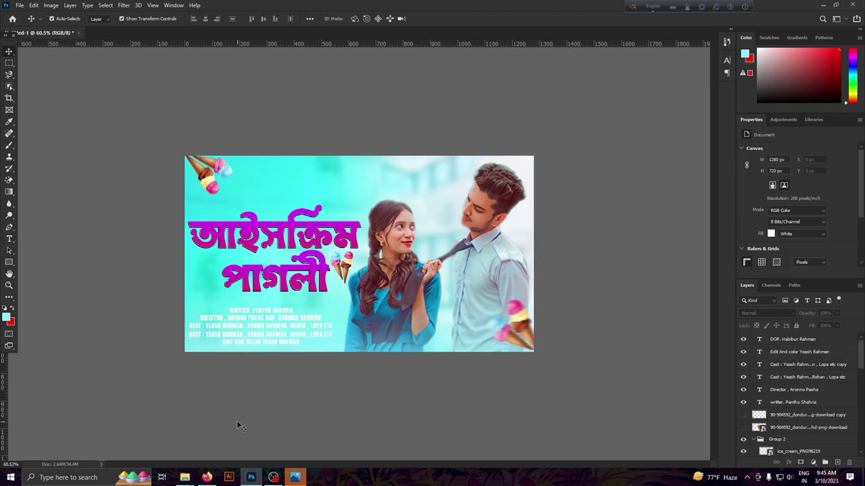
scroll(237, 426, up, 2)
scroll(237, 426, up, 2)
click(231, 395)
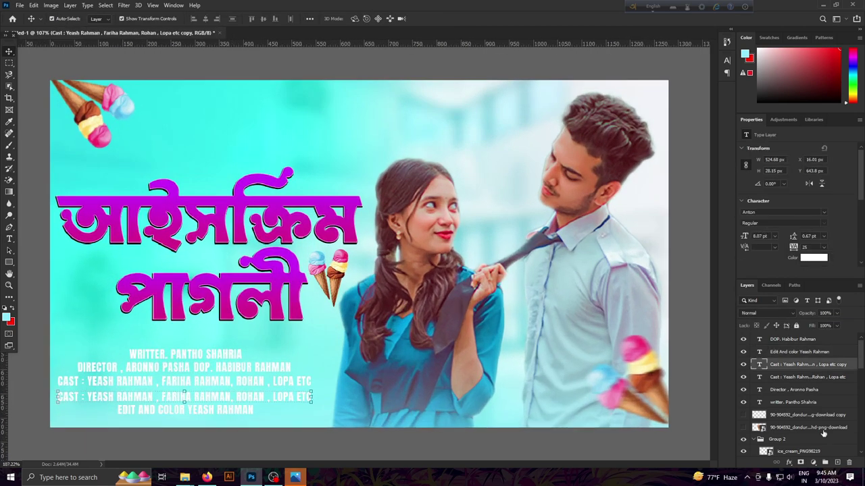
click(743, 364)
drag(194, 419, 203, 407)
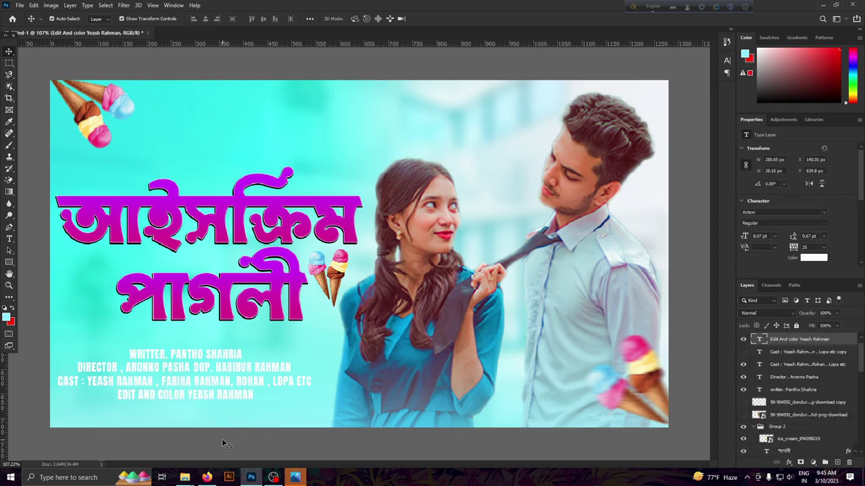
scroll(225, 442, down, 2)
scroll(224, 443, up, 1)
click(207, 477)
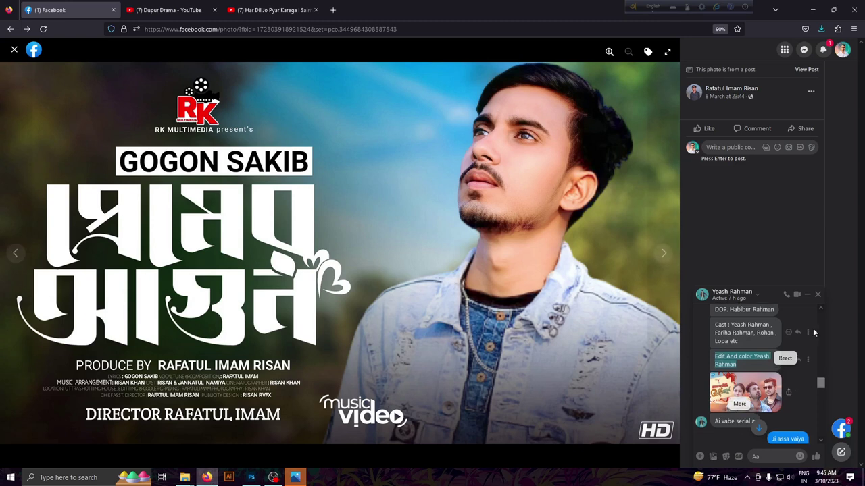
Switch between the Facebook chat and Photoshop to compare the credits.
scroll(813, 331, up, 2)
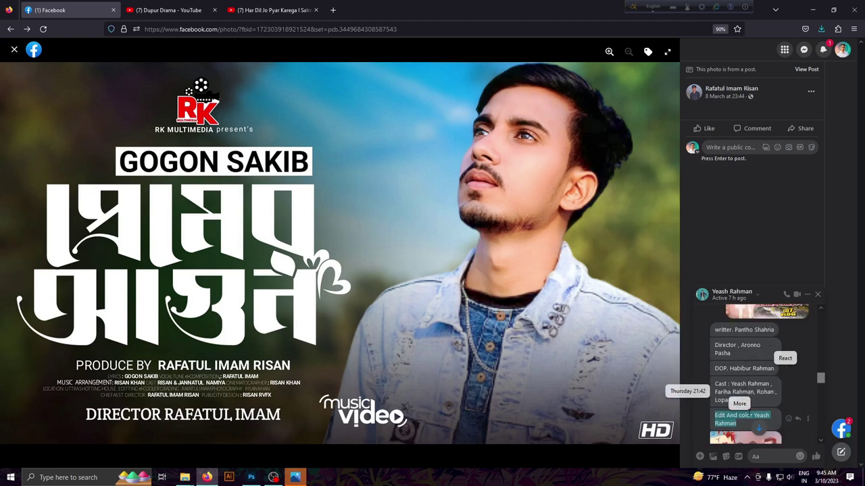
click(207, 477)
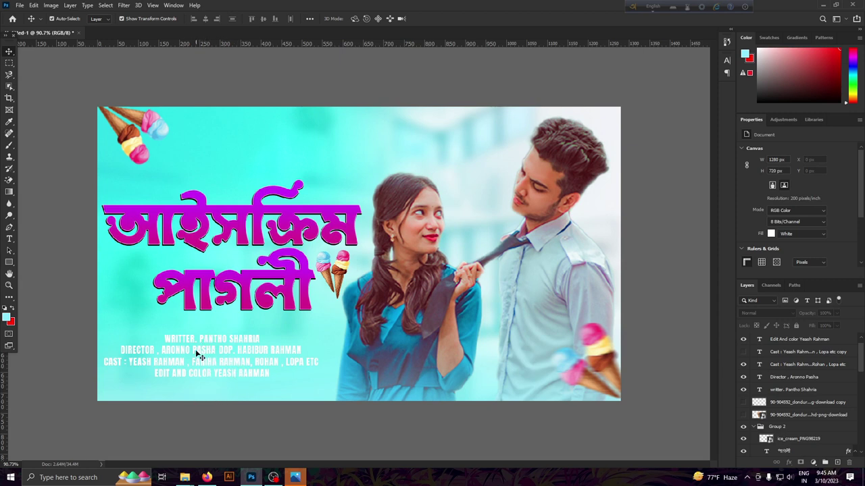
click(207, 477)
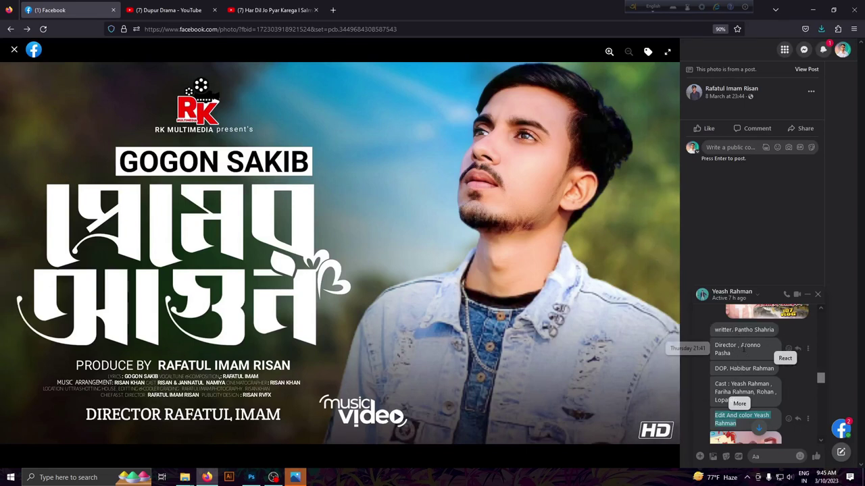
click(250, 477)
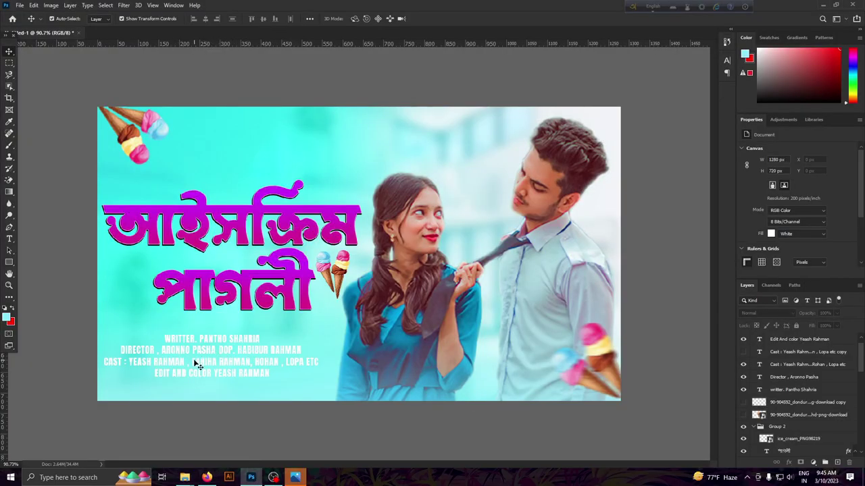
Zoom to check the thumbnail and select the director, DOP and edit-and-colour credit layers.
key(ctrl+minus)
key(ctrl+plus)
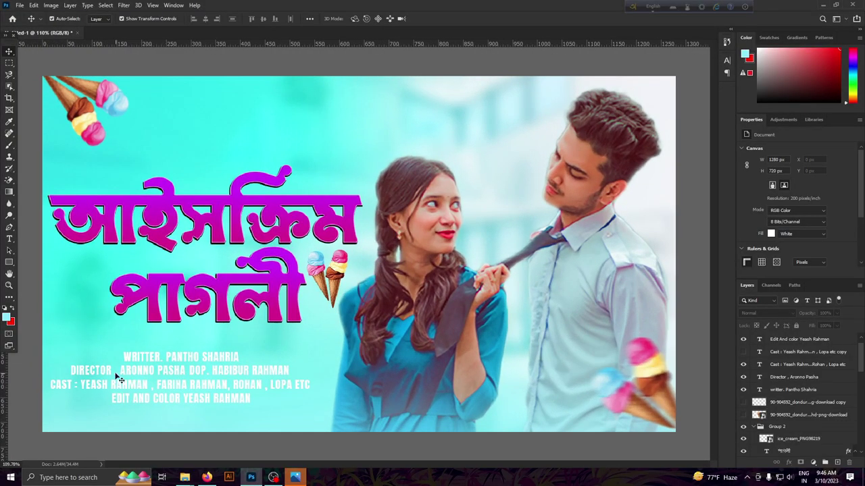
click(116, 377)
scroll(795, 380, up, 1)
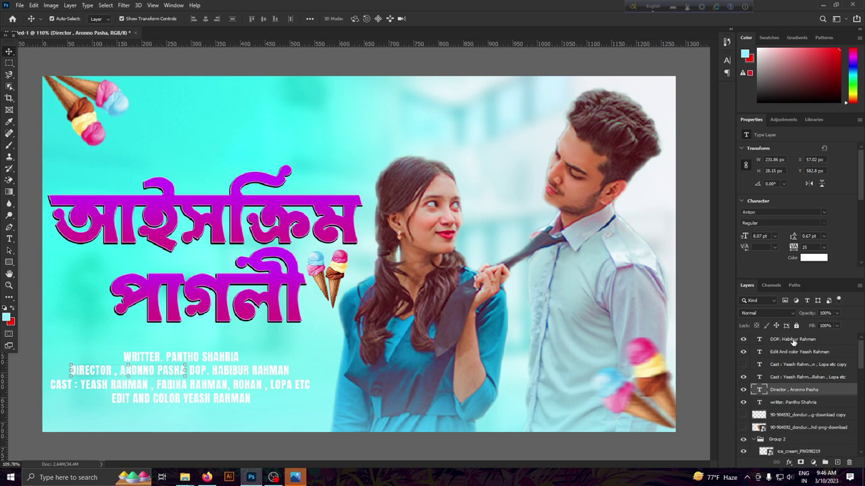
click(794, 341)
click(793, 355)
Delete the hidden duplicate cast layer and select WRITTER in the writer credit for a font change.
click(793, 365)
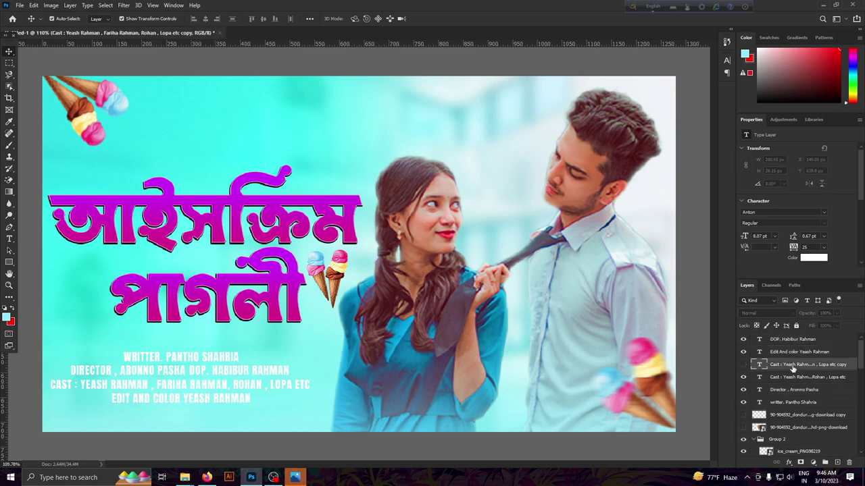
key(Delete)
click(763, 390)
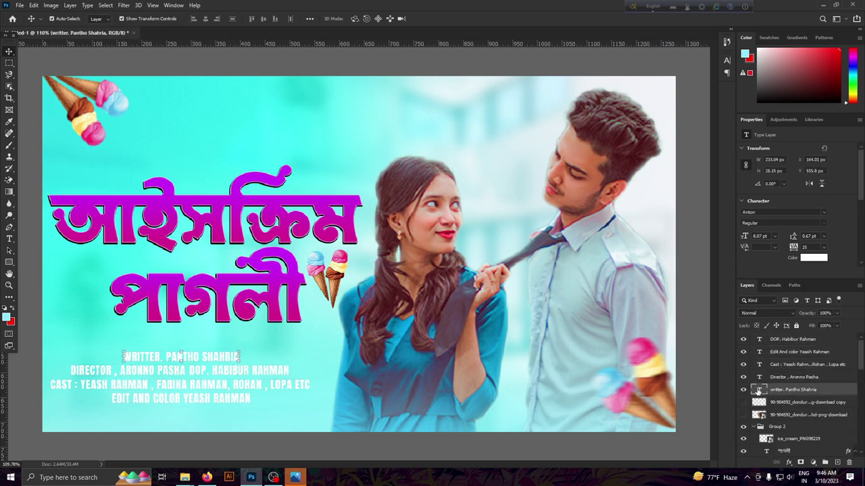
double_click(759, 390)
drag(161, 357, 132, 352)
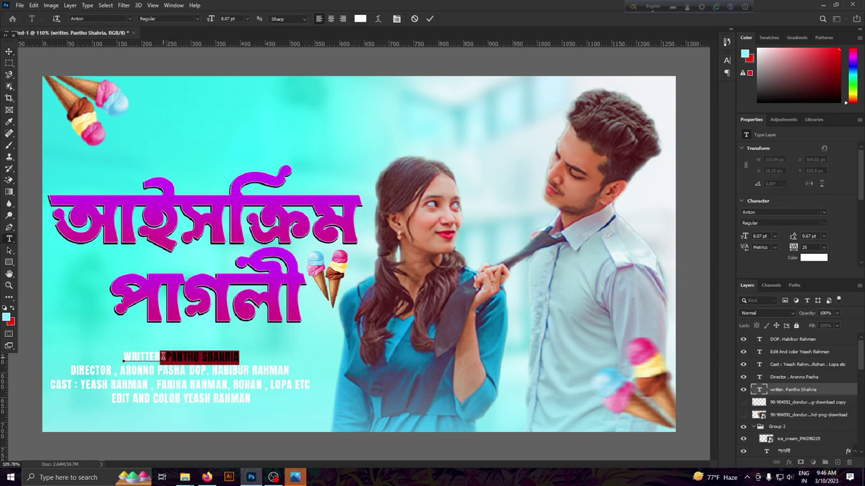
click(825, 212)
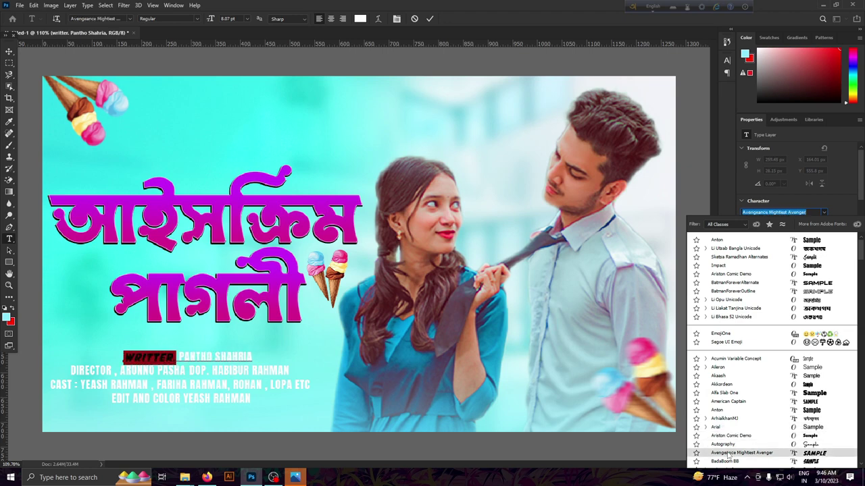
Preview fonts on WRITTER, trying Barlow Condensed.
scroll(727, 461, down, 1)
scroll(726, 463, down, 1)
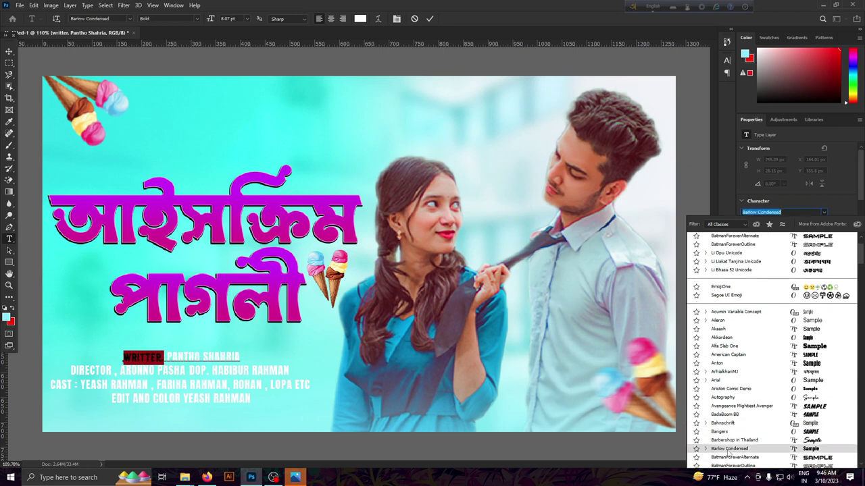
scroll(727, 462, down, 1)
scroll(725, 465, down, 1)
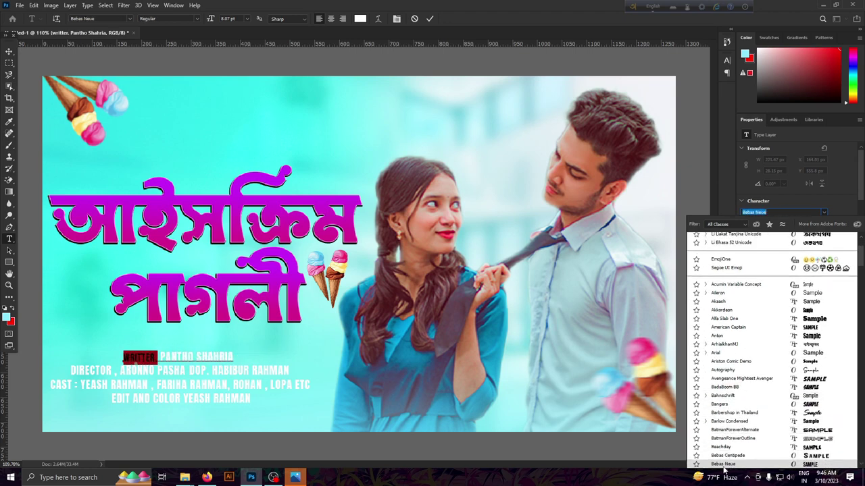
scroll(724, 467, down, 2)
click(740, 389)
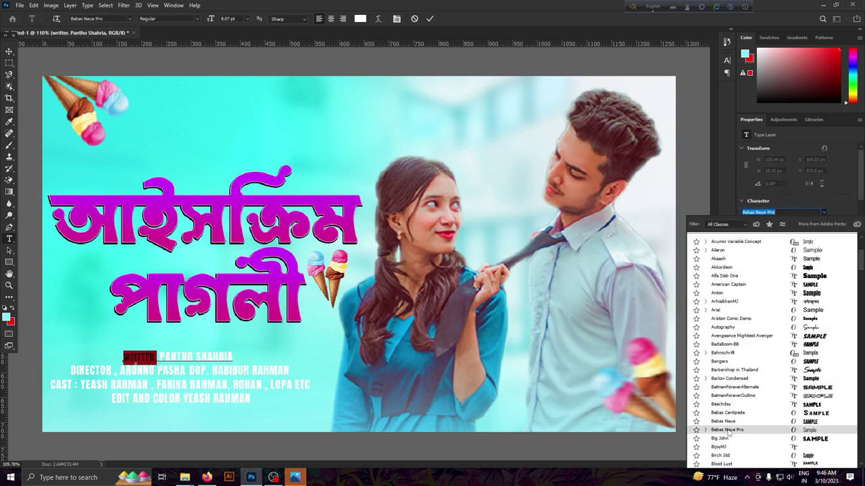
Scroll further down the font list and apply Futurama Light to WRITTER.
scroll(733, 400, down, 2)
scroll(733, 401, down, 1)
scroll(732, 399, down, 3)
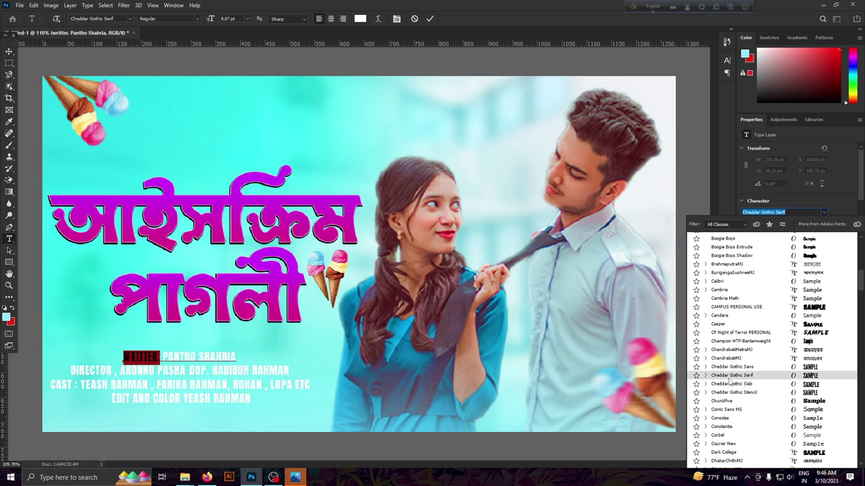
scroll(722, 425, down, 5)
scroll(720, 425, down, 3)
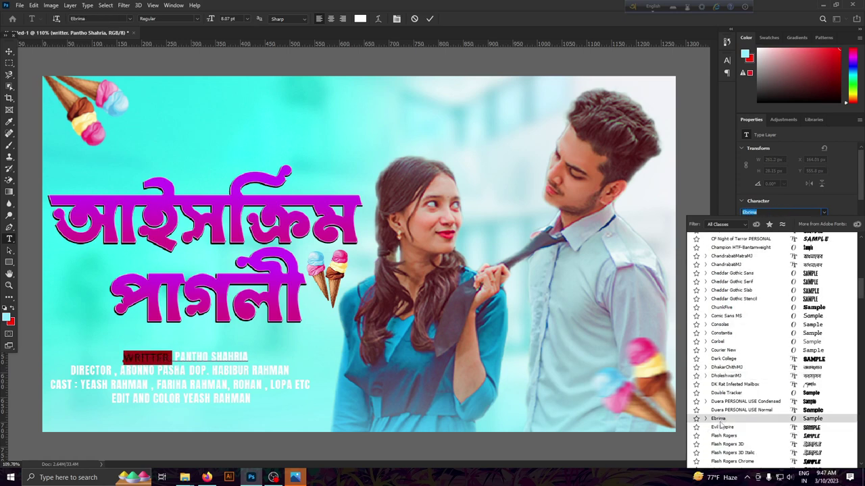
scroll(720, 425, down, 2)
scroll(733, 421, down, 5)
scroll(746, 415, down, 8)
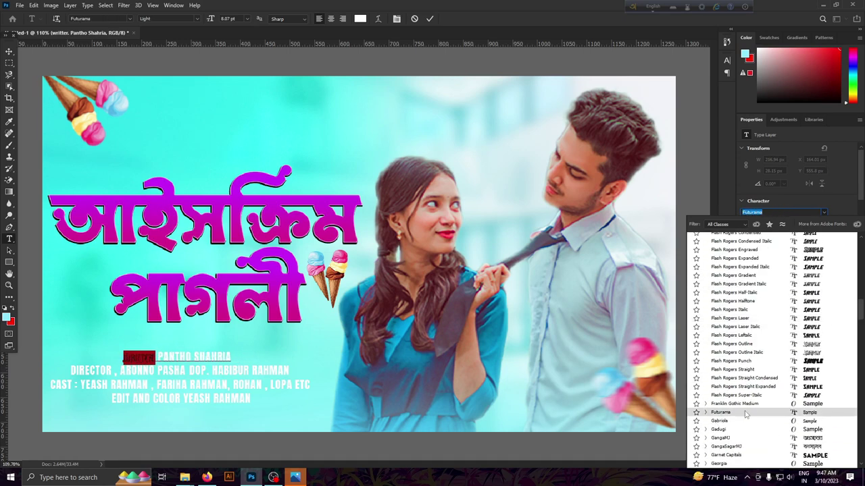
click(746, 415)
Commit the writer text edit and zoom in on the credits.
key(ctrl+minus)
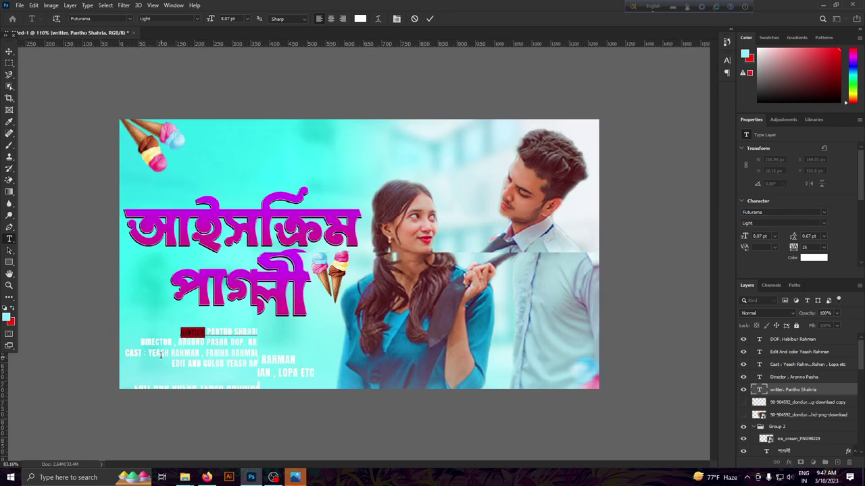
key(ctrl+Return)
key(v)
alt+scroll(93, 379, up, 2)
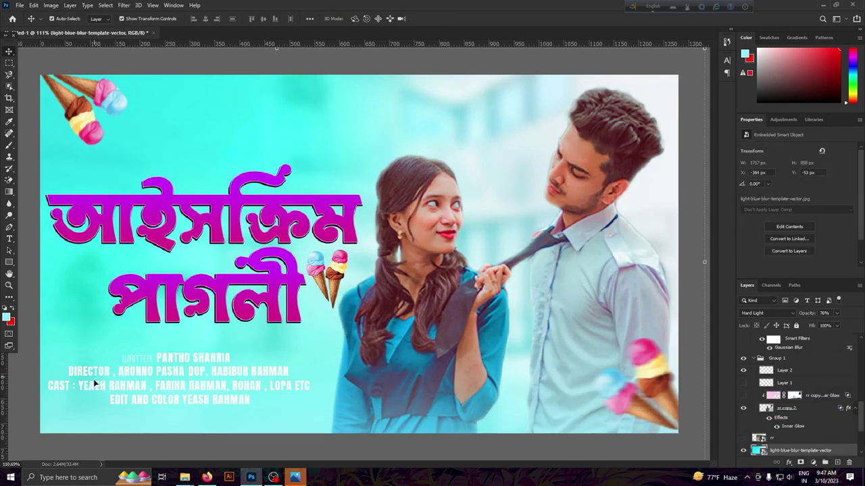
alt+scroll(94, 381, up, 3)
alt+scroll(179, 348, up, 2)
Reselect WRITTER, set it in thin Futurama Light, commit, and fit the poster on screen.
double_click(762, 340)
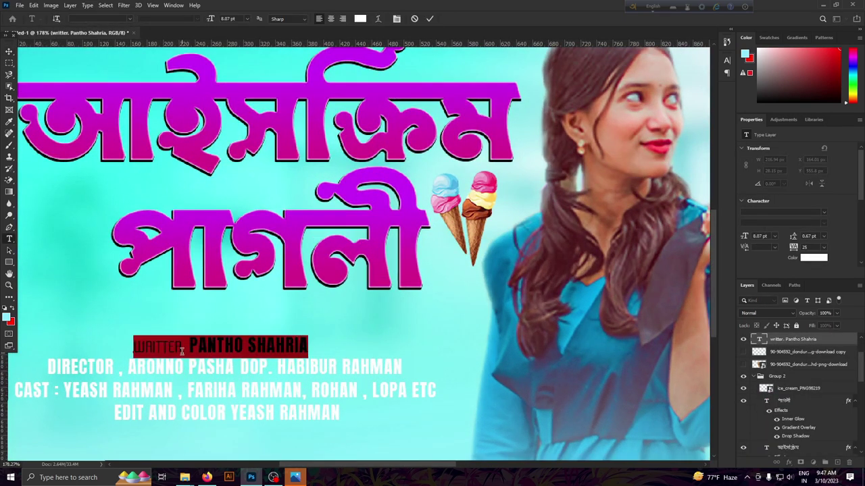
drag(183, 346, 148, 347)
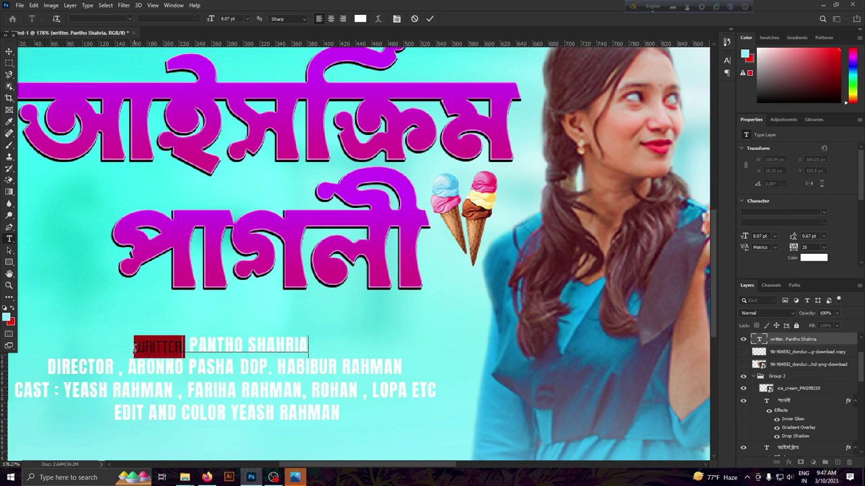
right_click(175, 342)
click(203, 314)
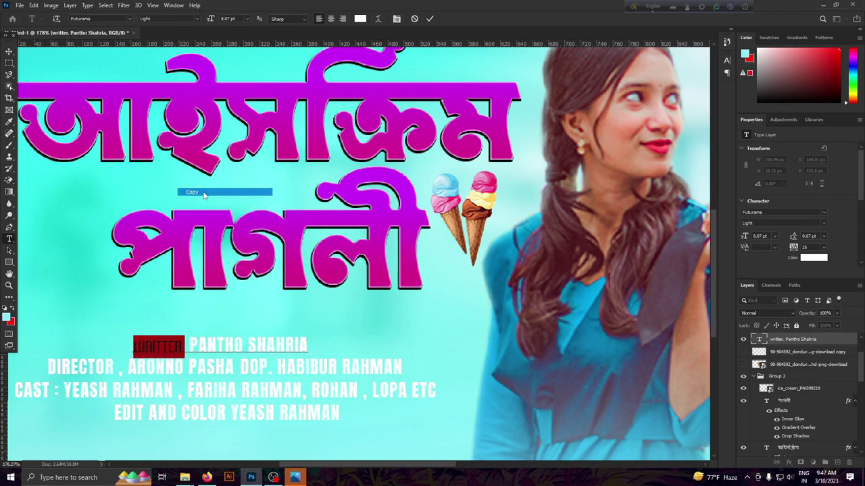
click(430, 19)
key(v)
key(ctrl+0)
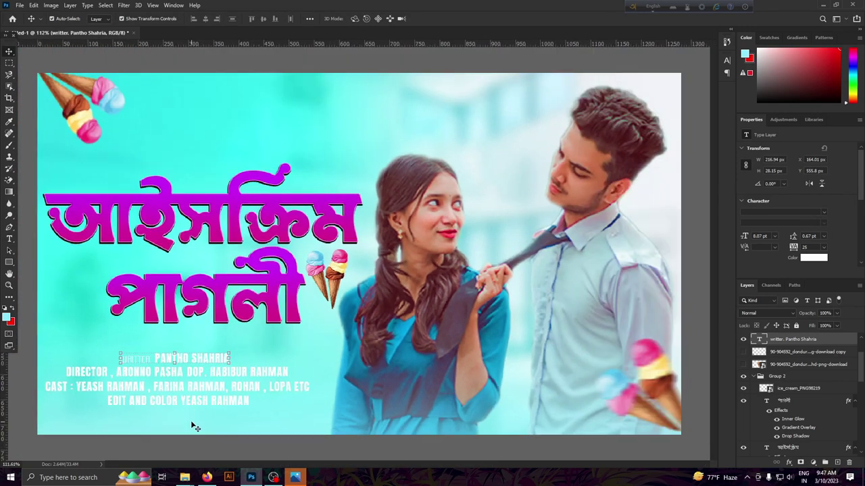
scroll(119, 321, down, 2)
scroll(128, 338, up, 5)
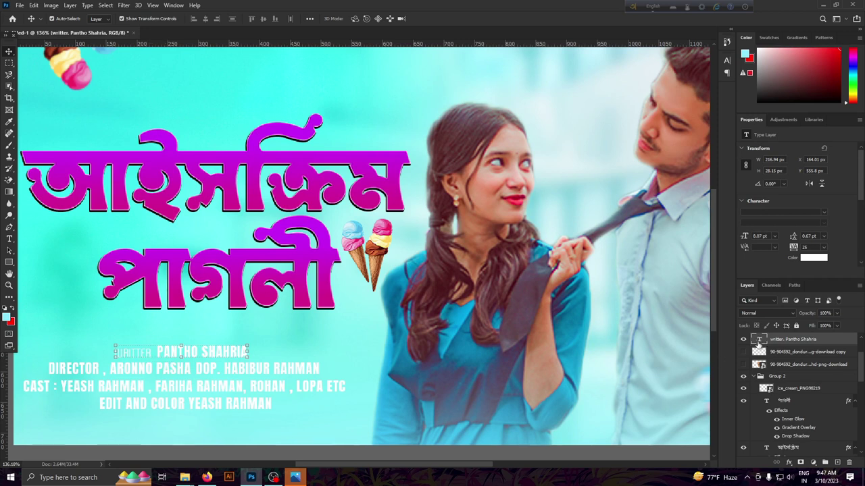
Re-edit the writer credit, deleting and restoring WRITTER, and commit the text.
double_click(759, 339)
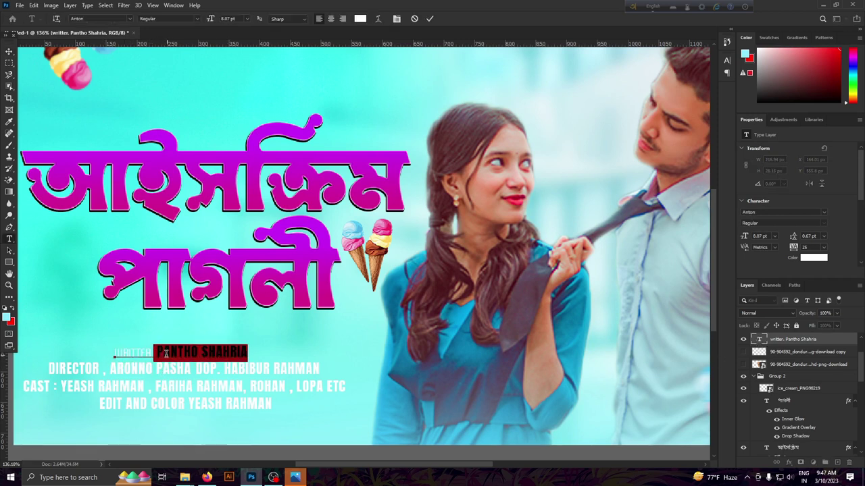
key(BackSpace)
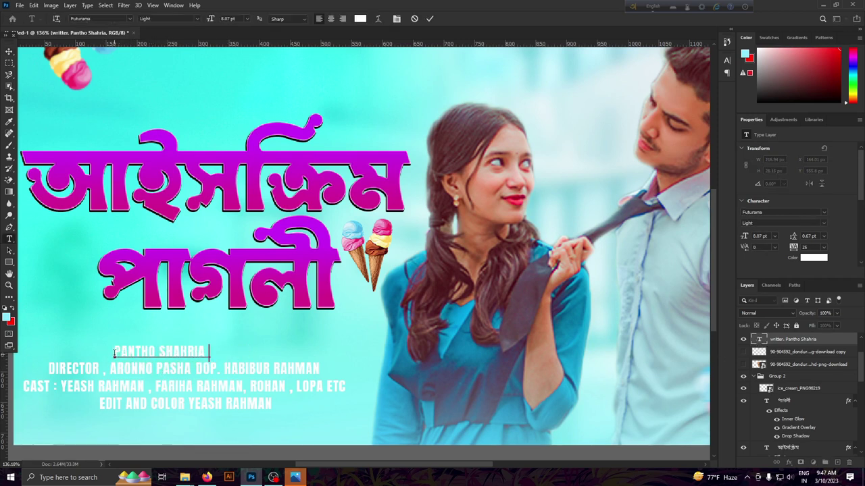
key(ctrl+z)
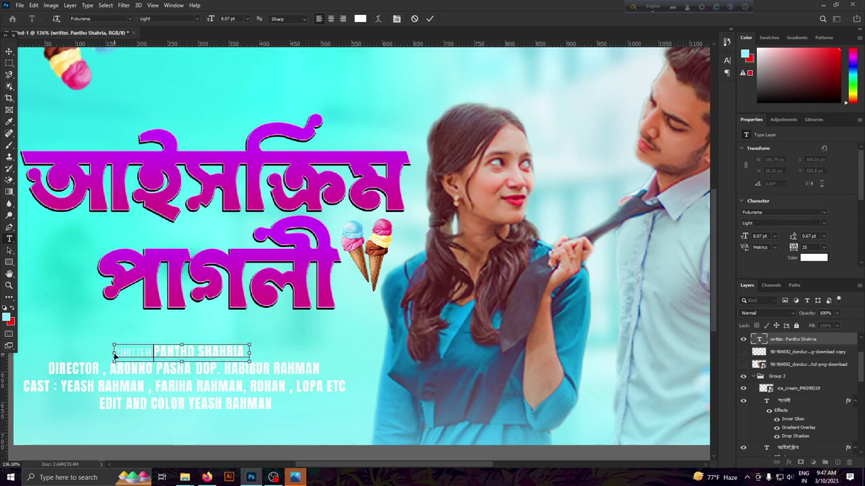
key(ctrl+Return)
key(v)
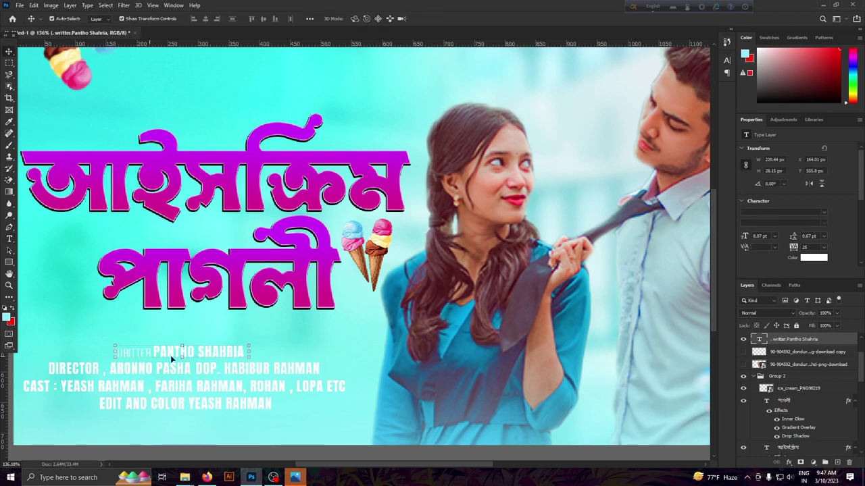
click(175, 368)
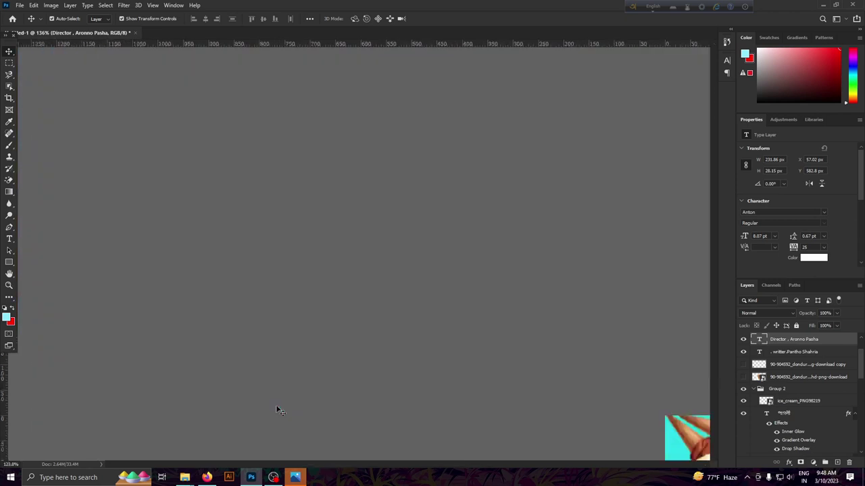
Select DIRECTOR in the director credit, undo a stray paste, and set it in Futurama Light.
scroll(230, 412, down, 3)
scroll(148, 419, up, 1)
scroll(115, 423, down, 2)
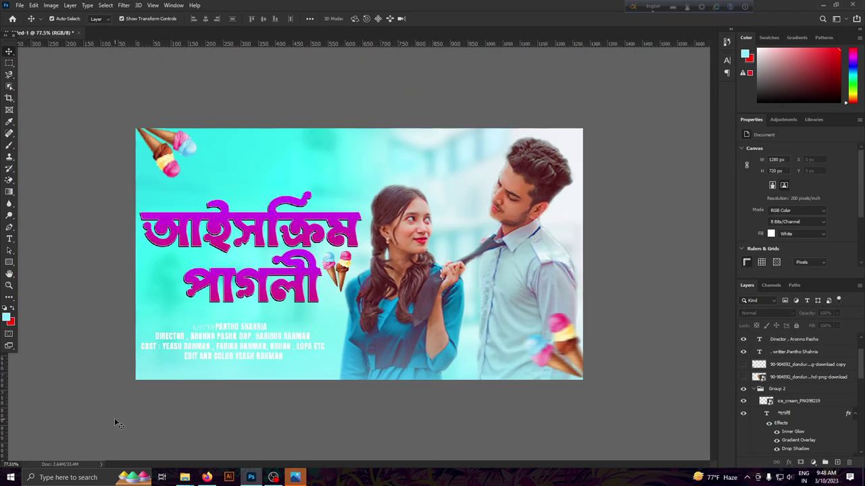
scroll(115, 423, up, 2)
click(99, 377)
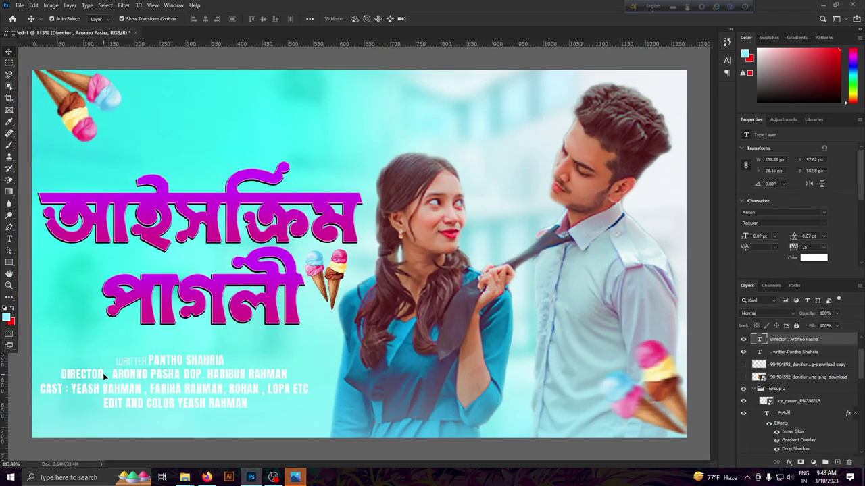
double_click(759, 339)
drag(104, 375, 67, 375)
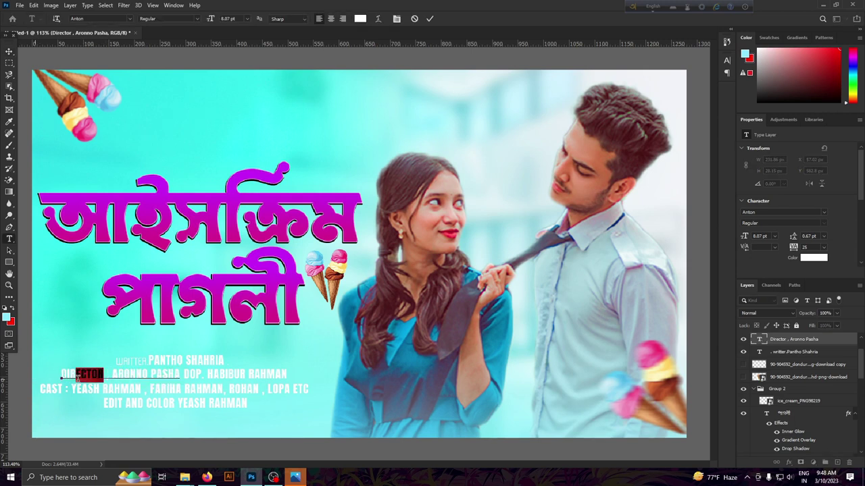
key(ctrl+v)
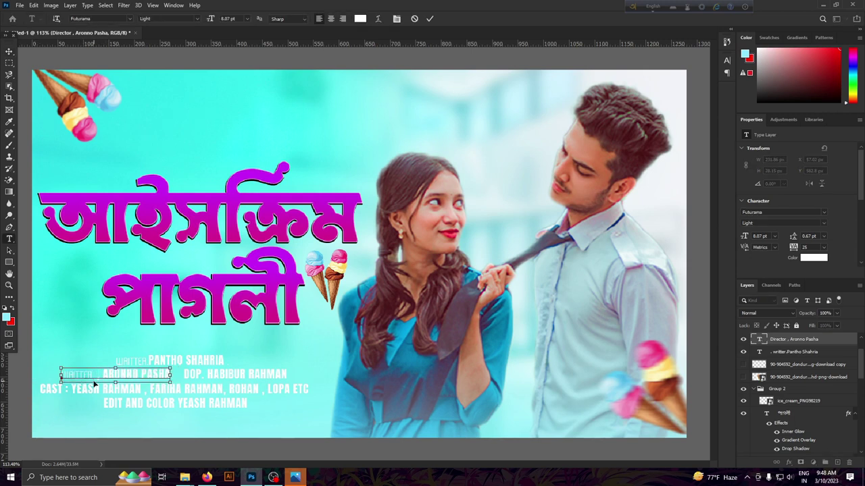
key(ctrl+z)
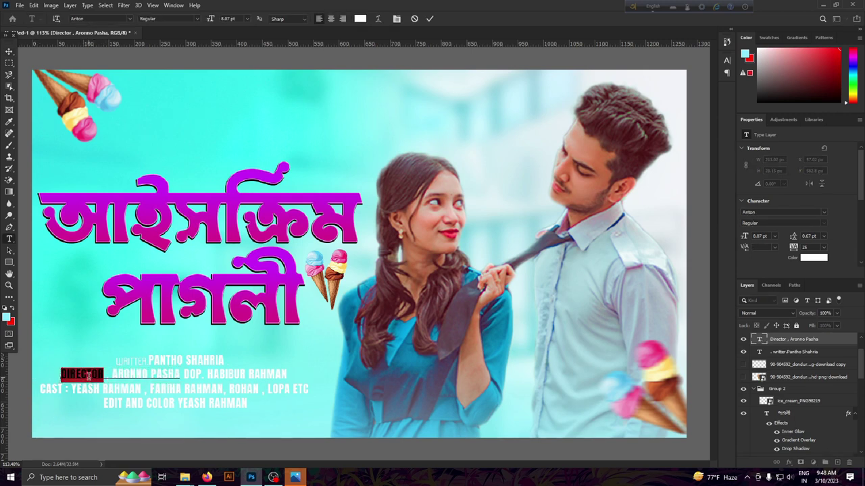
click(822, 213)
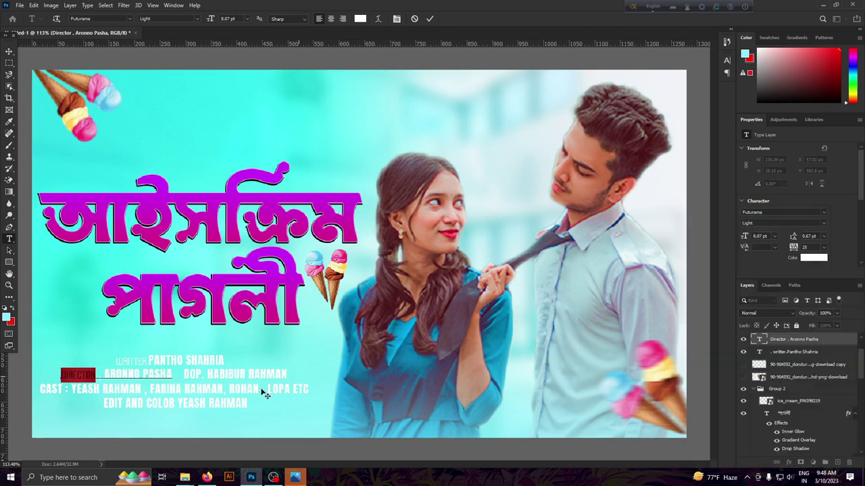
click(430, 18)
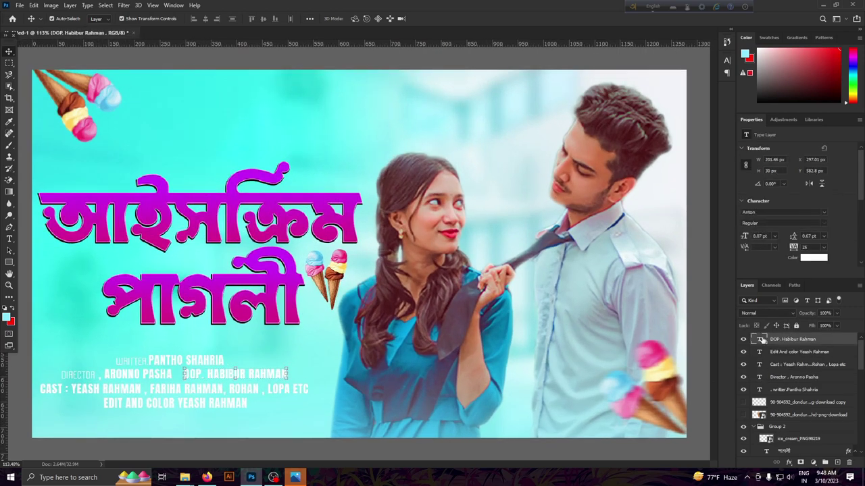
Edit the DOP credit line on the canvas and commit the change.
double_click(199, 373)
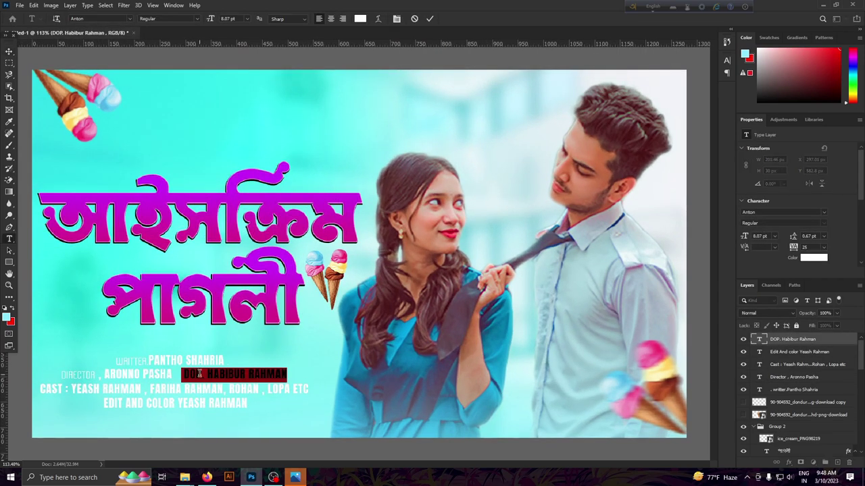
click(194, 374)
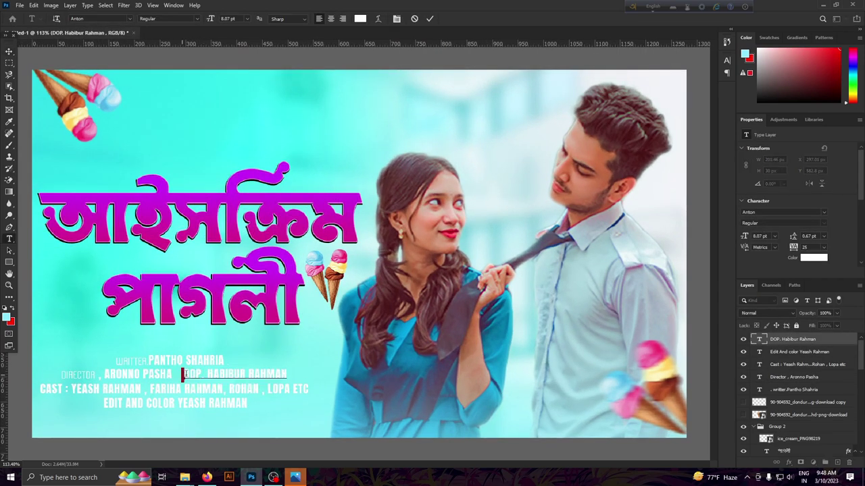
key(ctrl+Return)
double_click(183, 375)
click(430, 18)
Re-edit and commit the DOP credit from its layer, then bring up the File menu.
scroll(497, 406, up, 2)
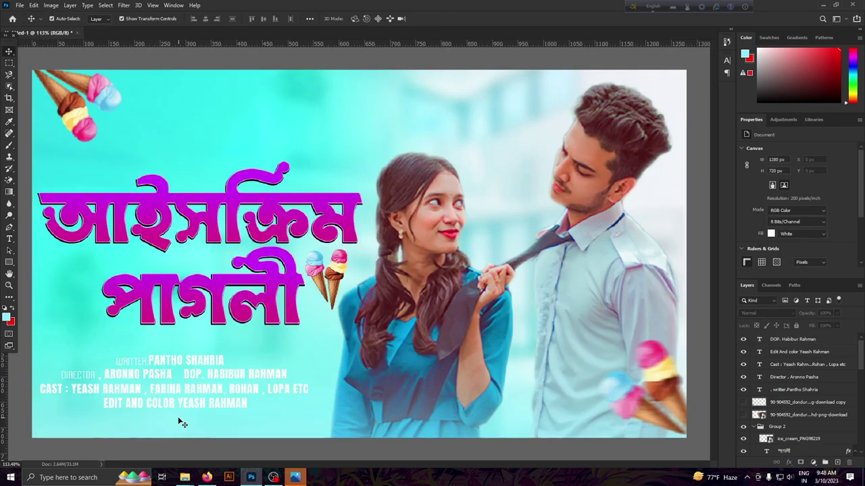
double_click(760, 339)
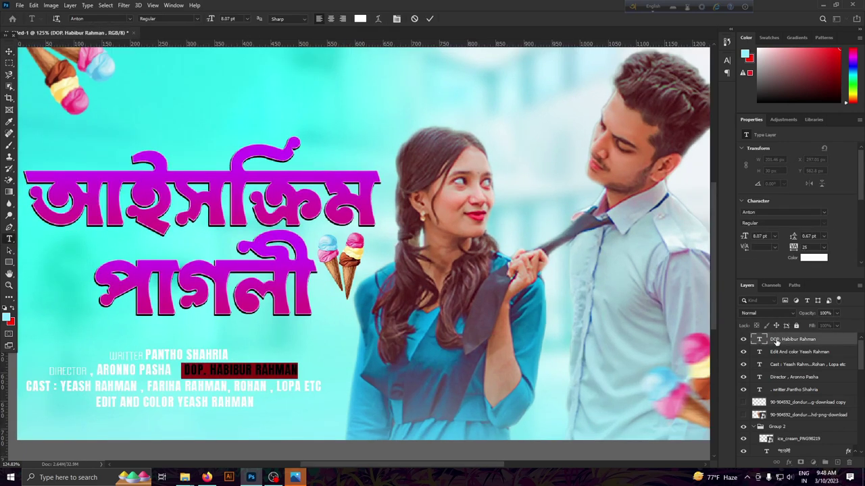
click(778, 344)
double_click(759, 340)
click(204, 370)
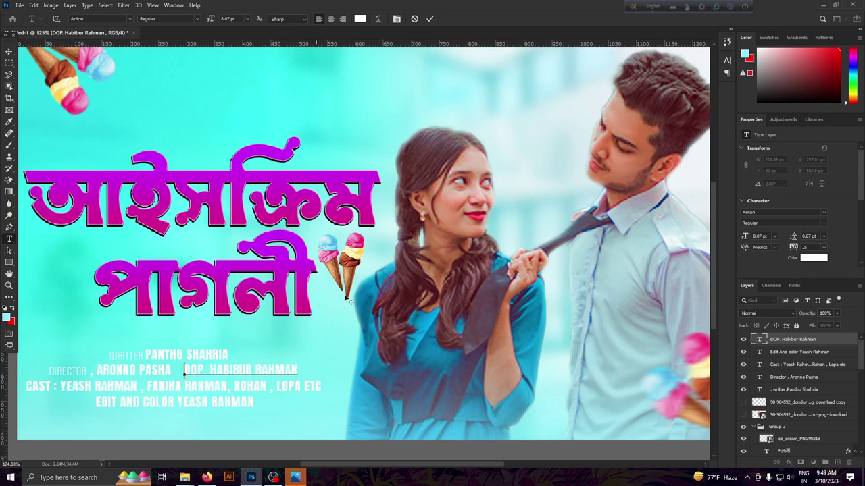
click(430, 18)
scroll(390, 154, down, 3)
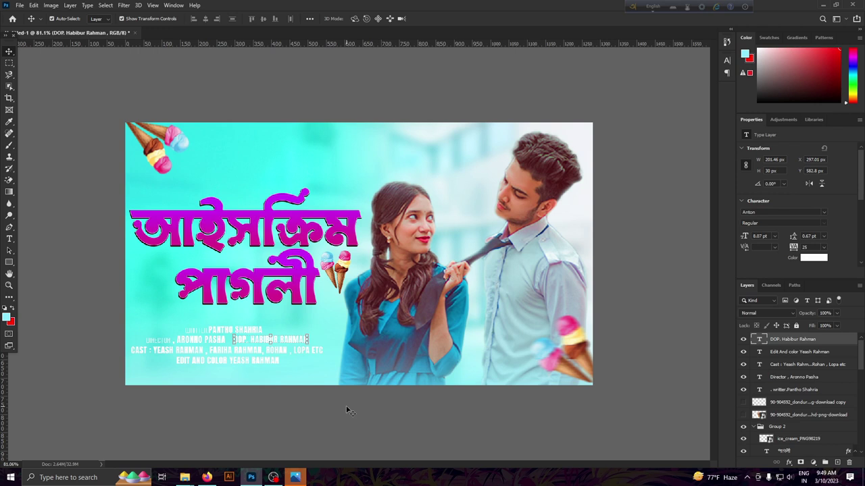
scroll(355, 267, up, 1)
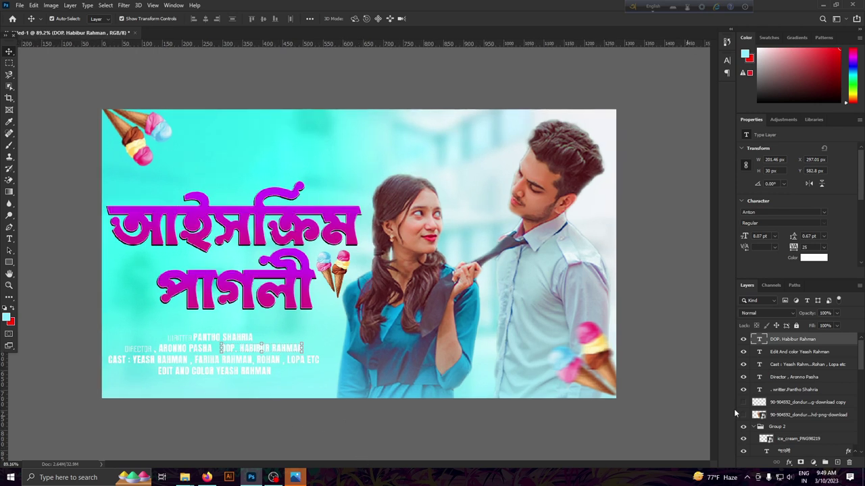
click(19, 5)
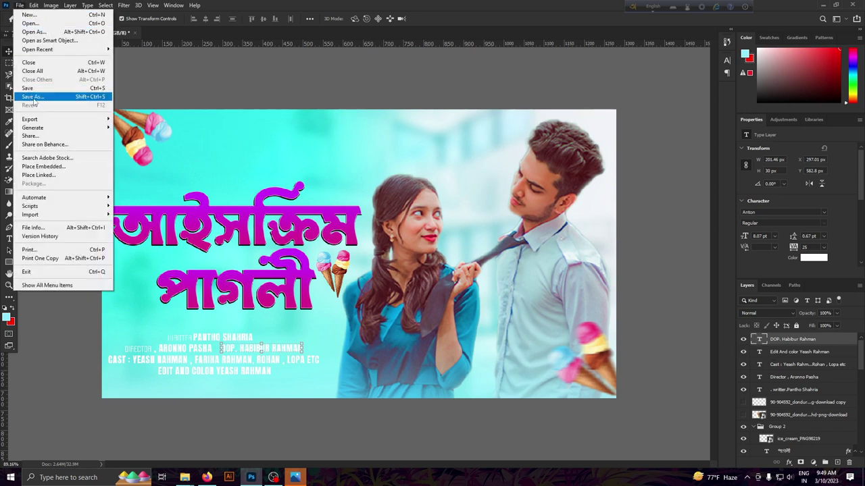
Save the thumbnail as PSD 'ice creeam pagli' in the SABIAR DOWLOAD folder.
click(86, 228)
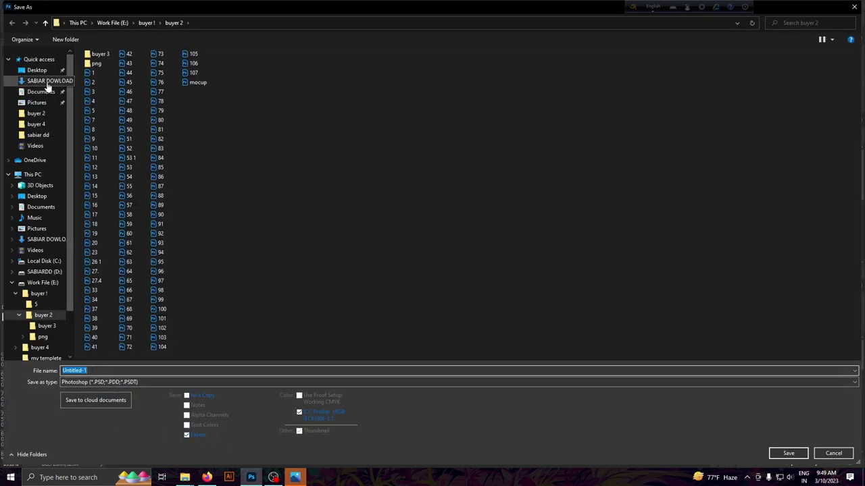
click(48, 81)
double_click(106, 371)
key(BackSpace)
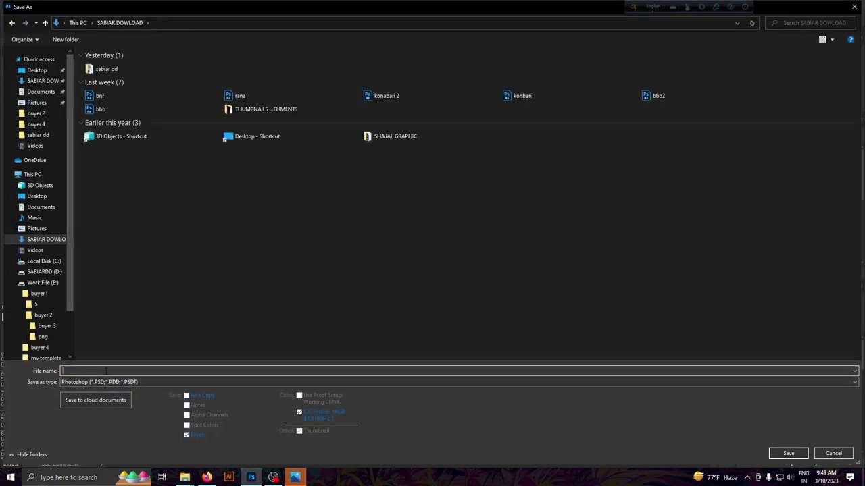
text(ice creeam pagli)
click(788, 453)
key(ctrl+0)
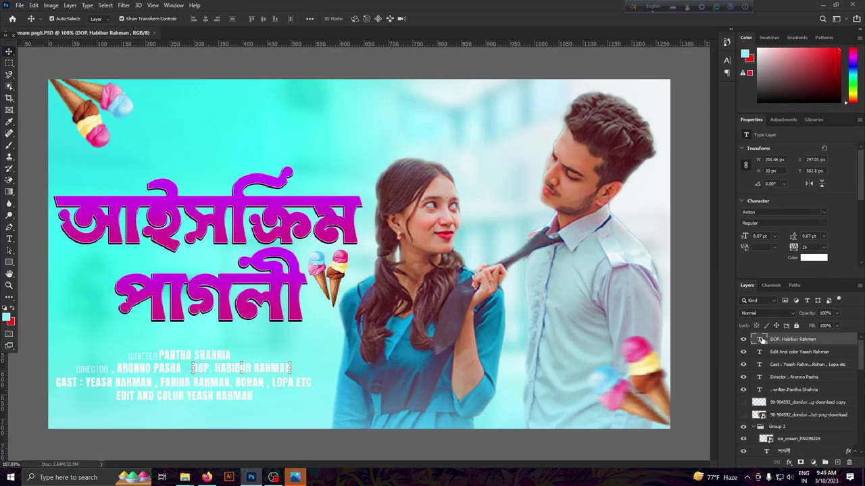
Reopen the DOP credit text for editing and commit it.
double_click(760, 339)
click(193, 370)
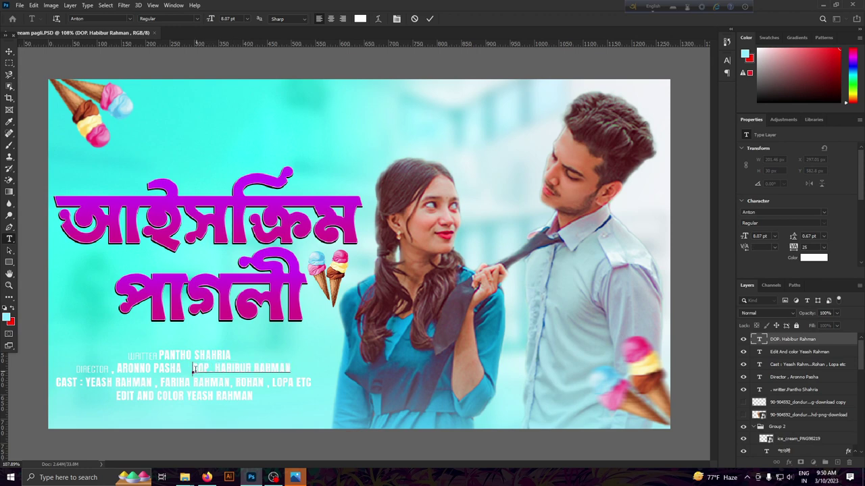
click(430, 19)
Set the word CAST in the credits to thin Futurama Light, keeping the name bold.
key(ctrl+minus)
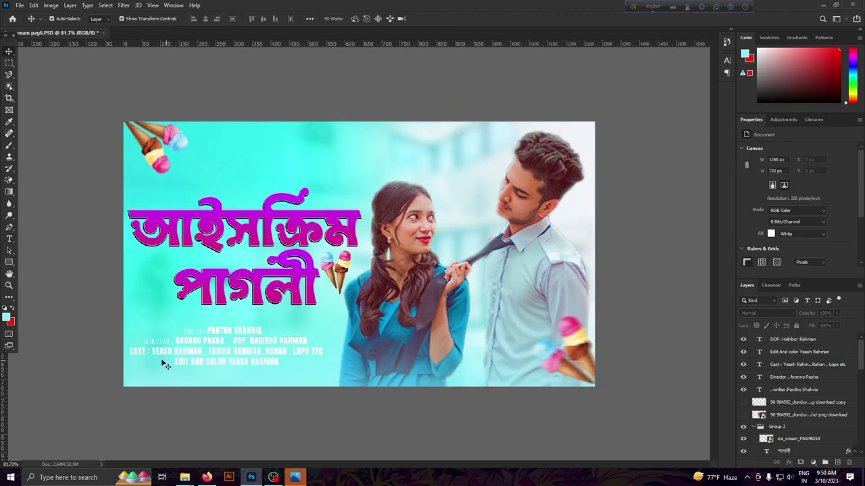
key(ctrl+plus)
double_click(100, 373)
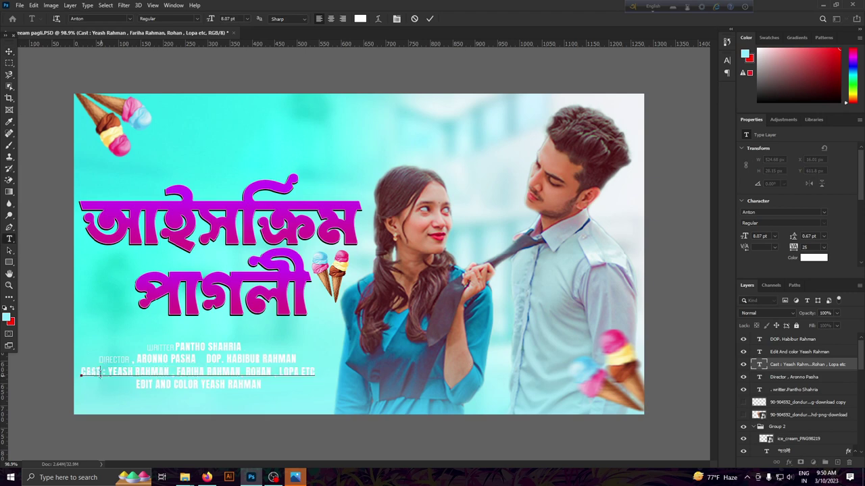
mouse_move(100, 373)
mouse_down()
mouse_move(314, 373)
mouse_move(81, 373)
mouse_up()
click(823, 212)
click(743, 242)
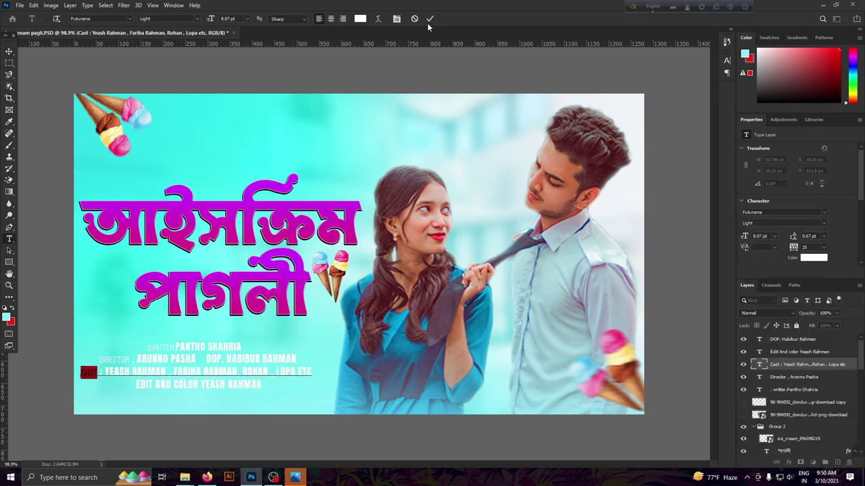
click(430, 19)
key(v)
click(249, 422)
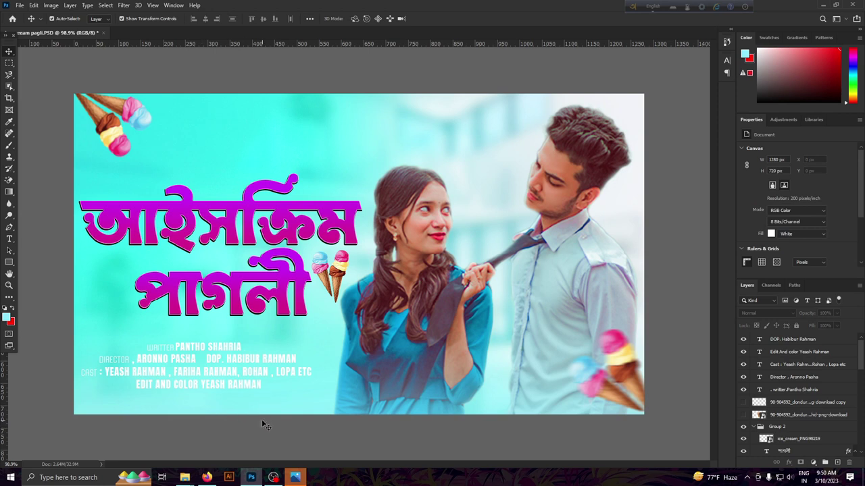
Set the word EDIT in the EDIT AND COLOR line to Futurama Light.
double_click(196, 384)
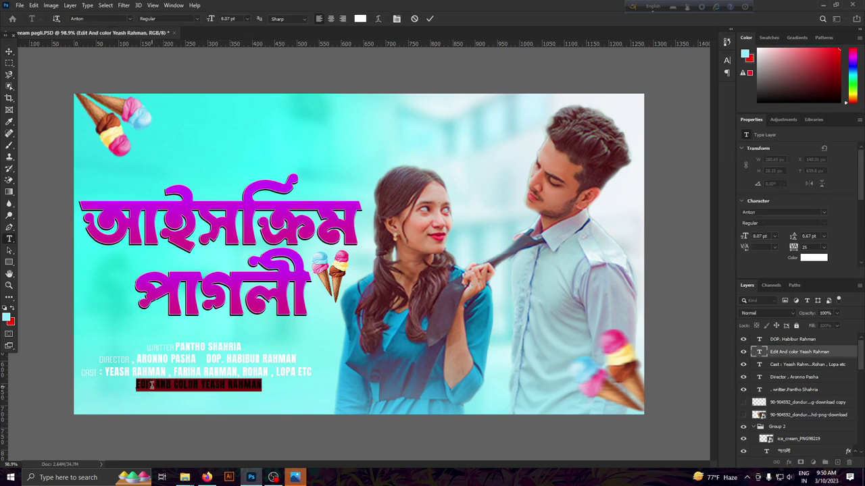
double_click(151, 385)
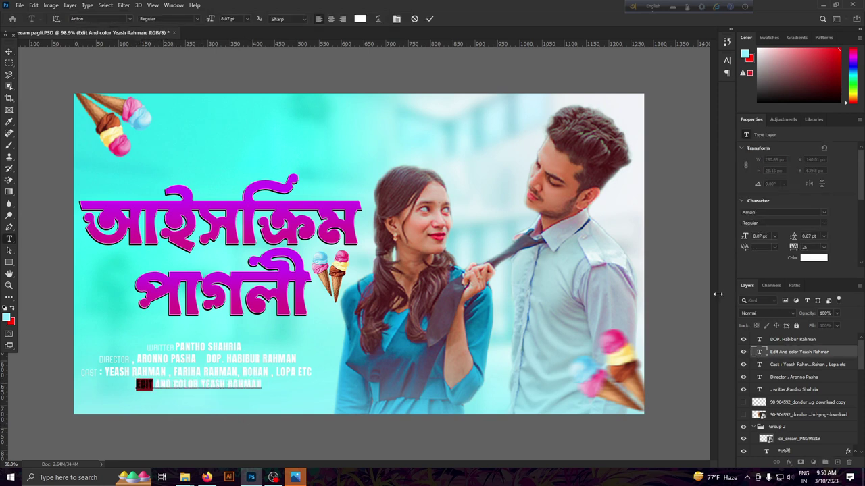
click(825, 214)
click(750, 245)
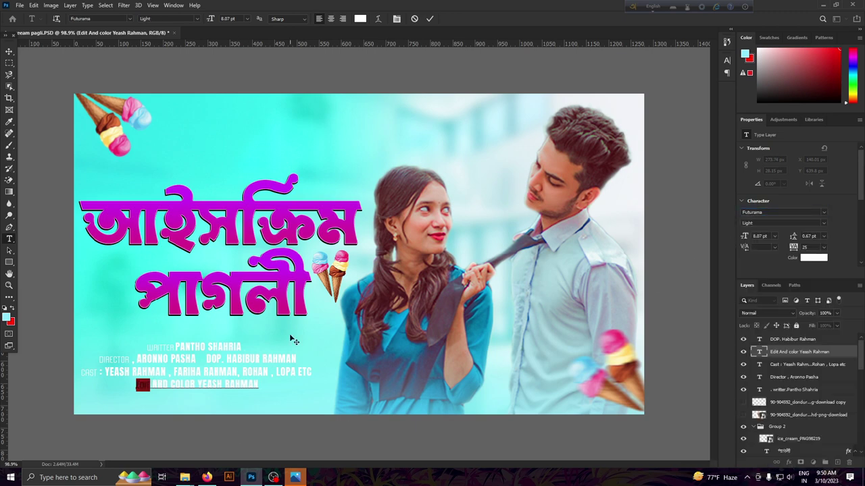
click(430, 19)
key(v)
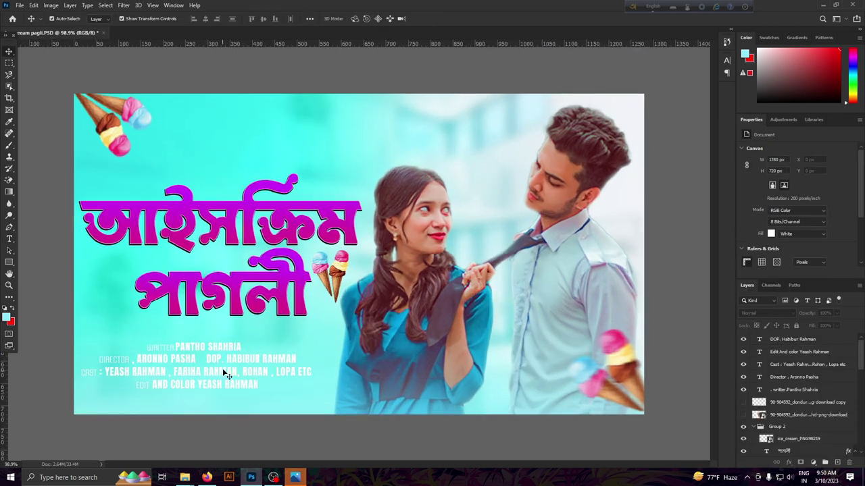
click(227, 360)
double_click(250, 358)
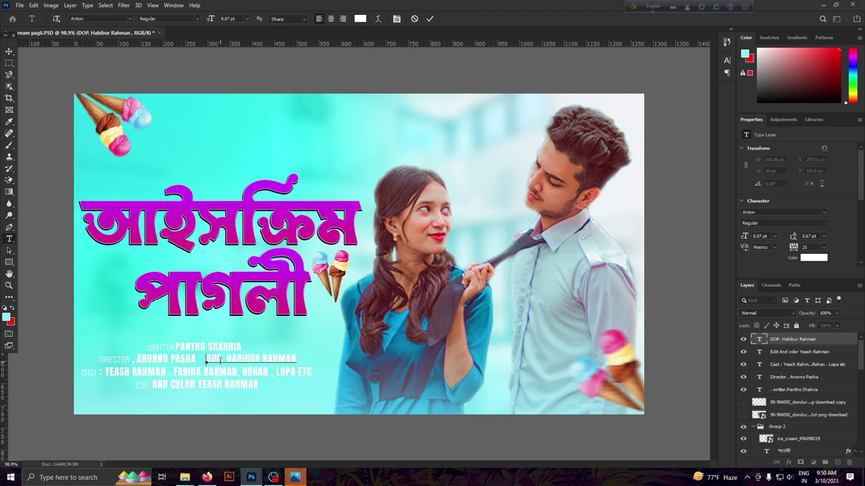
Rename the DOP credit layer so it starts with 'd', as 'd. Habibur Rahman'.
click(223, 358)
key(ctrl+Return)
key(v)
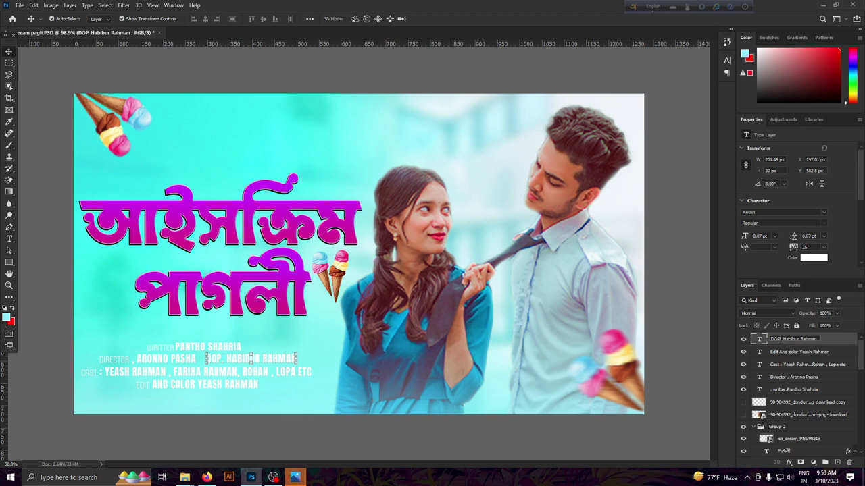
key(BackSpace)
key(BackSpace)
key(BackSpace)
text(d)
key(Return)
click(264, 435)
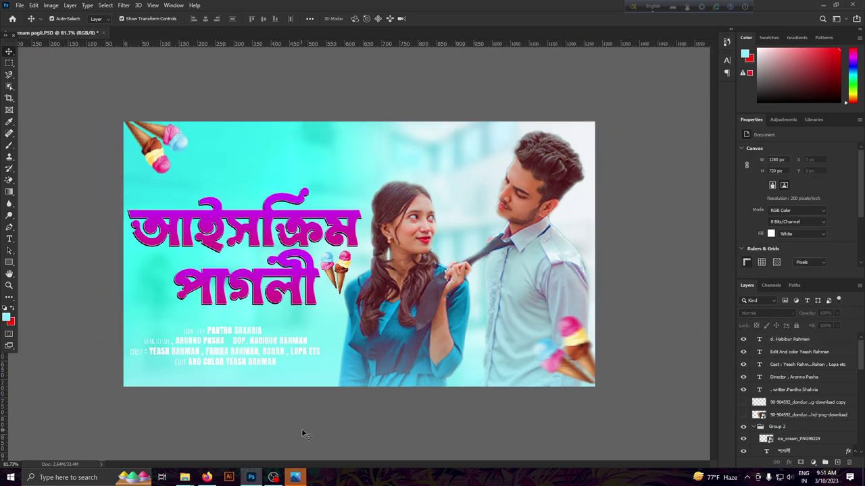
click(217, 364)
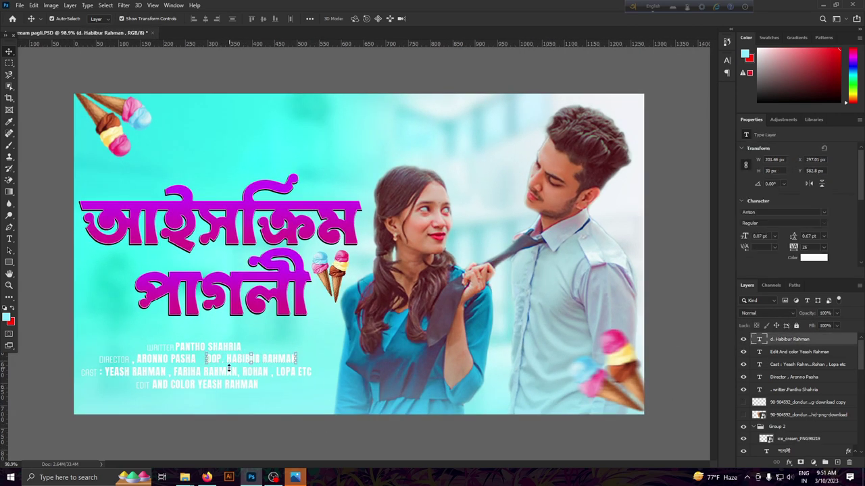
double_click(759, 340)
click(210, 357)
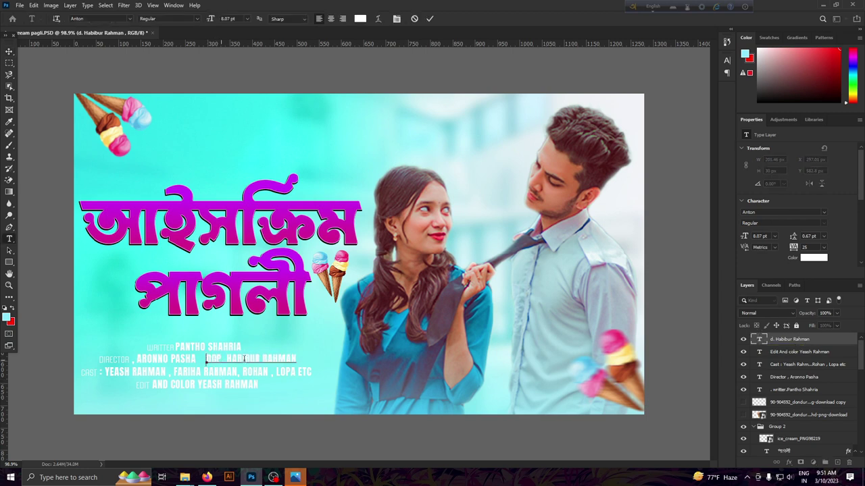
key(ctrl+a)
click(429, 19)
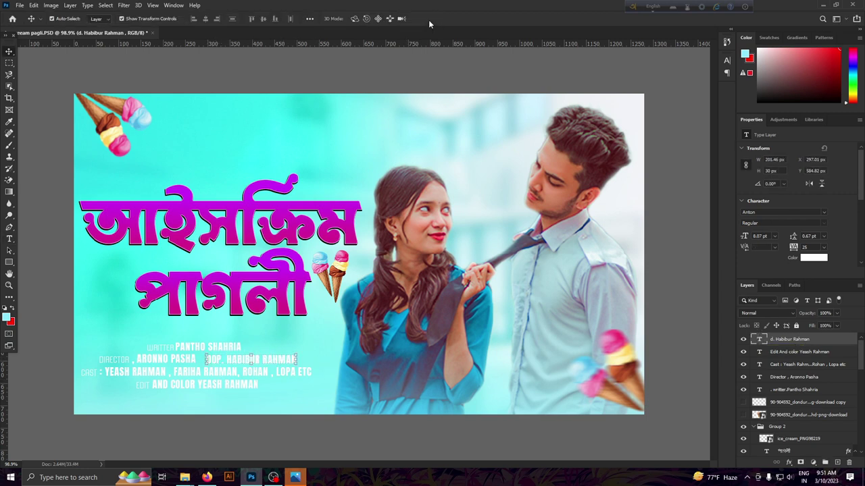
double_click(758, 339)
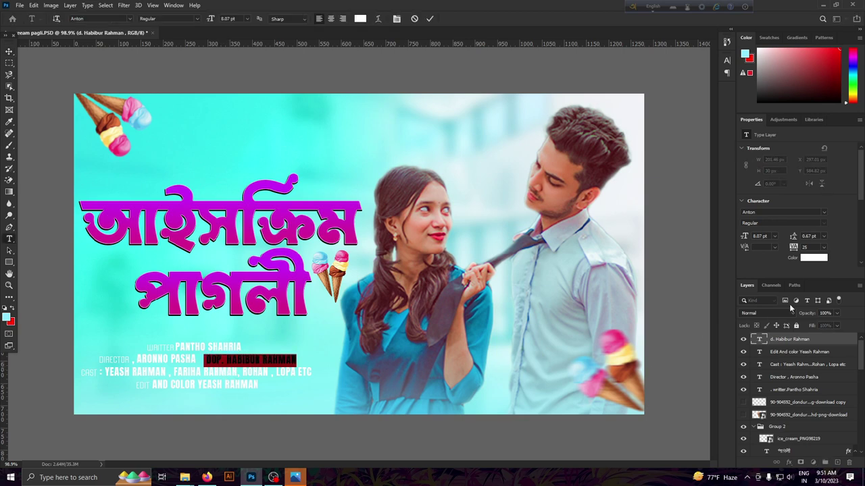
click(823, 212)
click(770, 243)
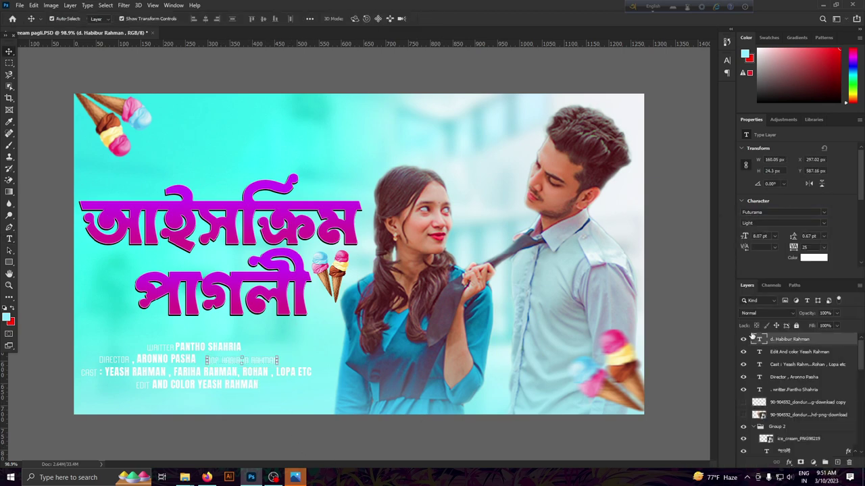
click(238, 359)
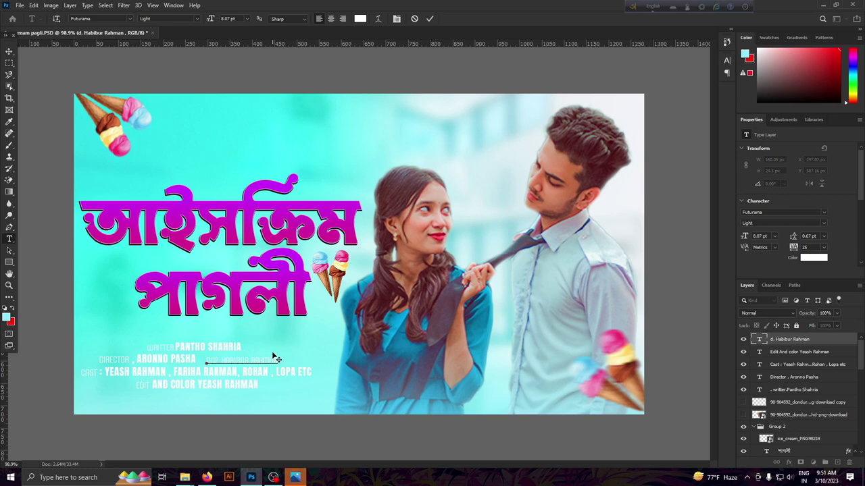
click(429, 18)
key(v)
key(ctrl+minus)
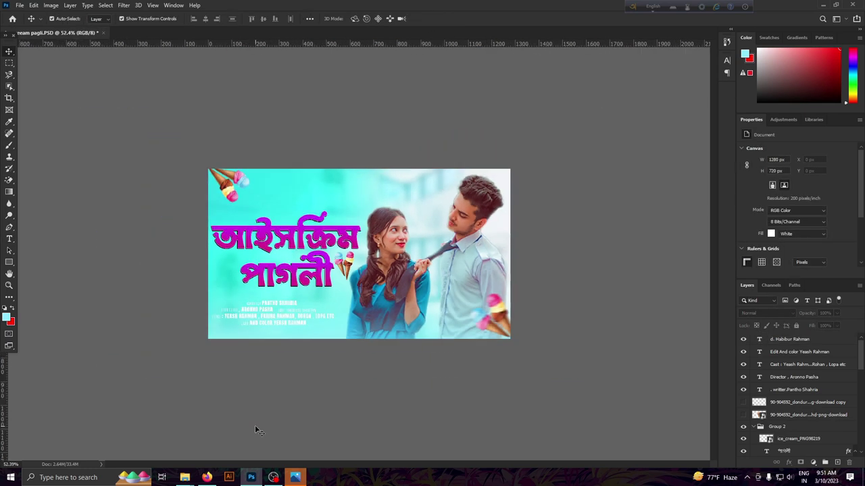
key(ctrl+0)
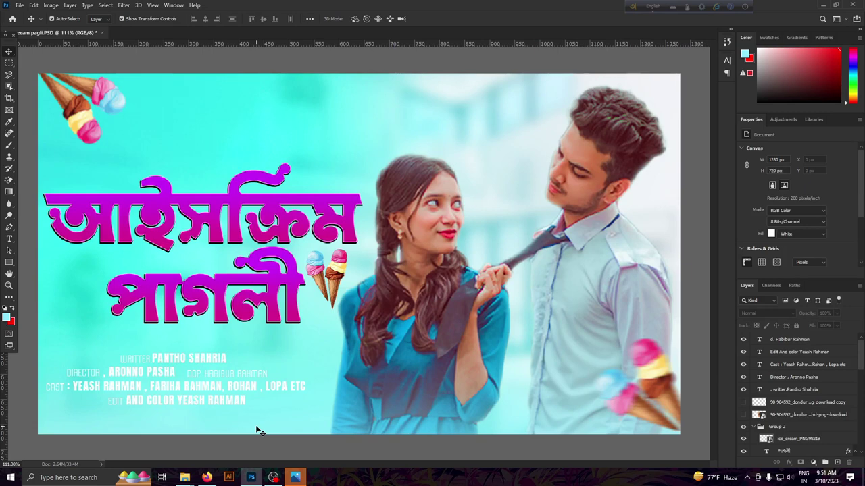
scroll(256, 430, down, 2)
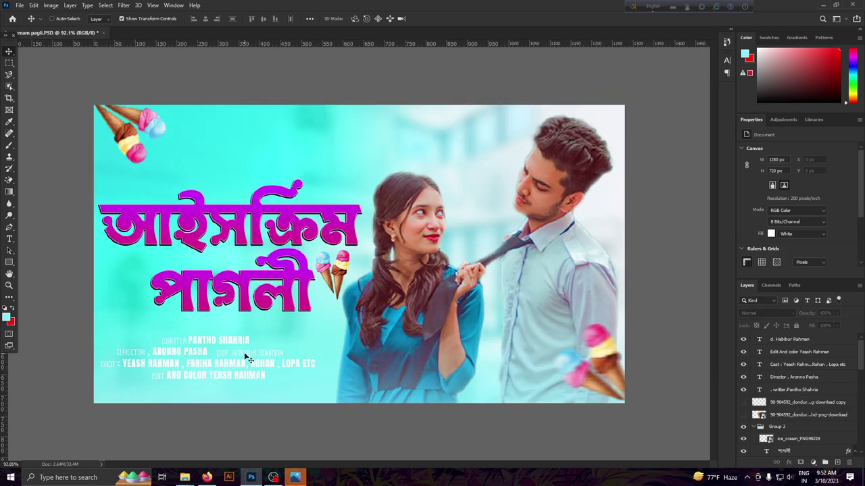
scroll(233, 419, down, 3)
scroll(234, 419, up, 2)
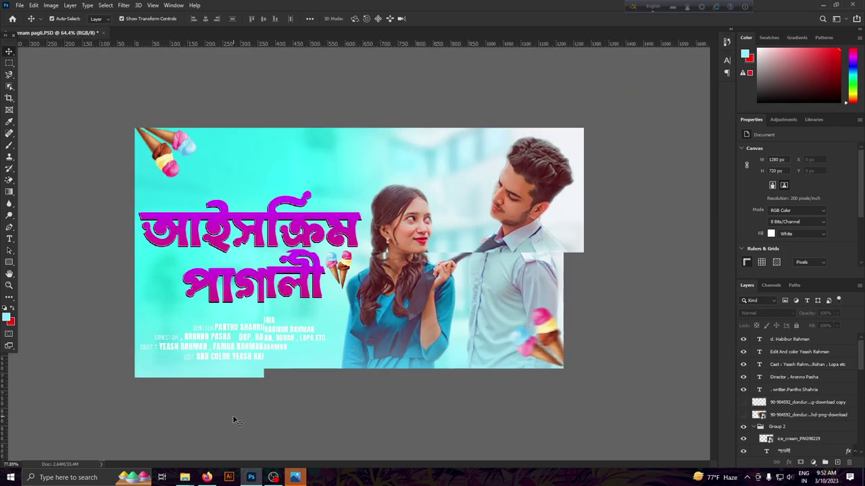
scroll(234, 419, up, 3)
scroll(234, 420, up, 1)
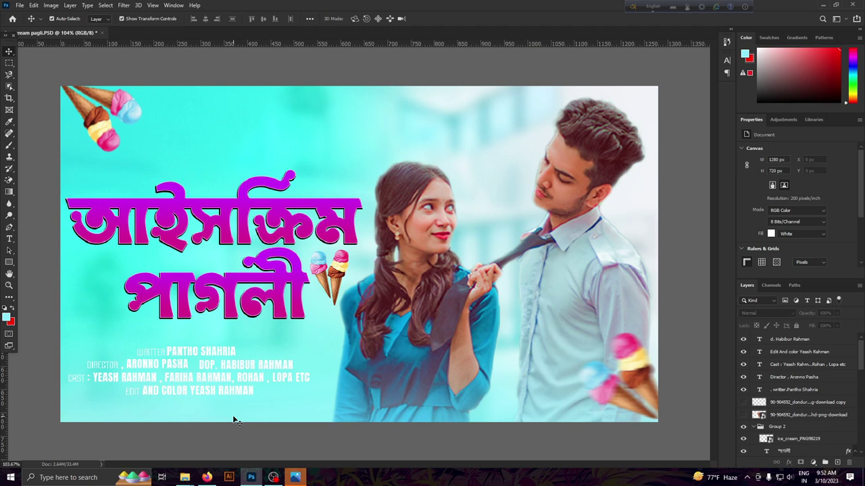
scroll(234, 420, down, 1)
scroll(234, 420, down, 3)
scroll(234, 421, up, 1)
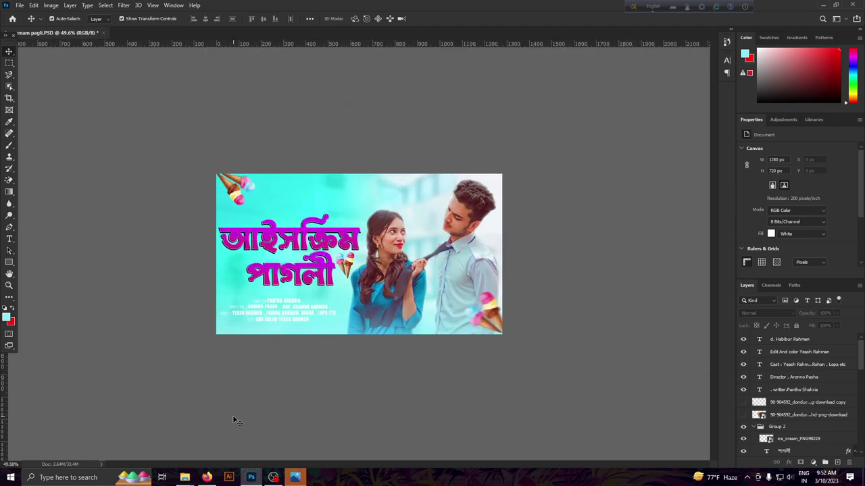
scroll(233, 420, up, 1)
click(806, 340)
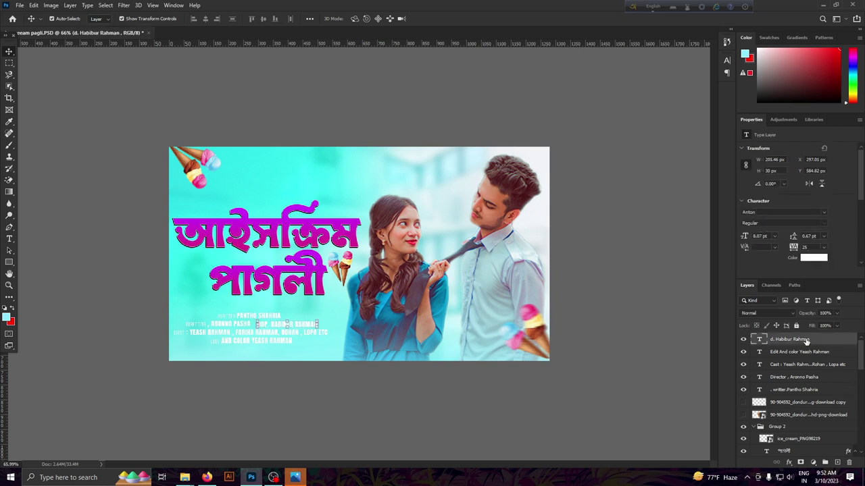
shift+click(801, 390)
key(ctrl+g)
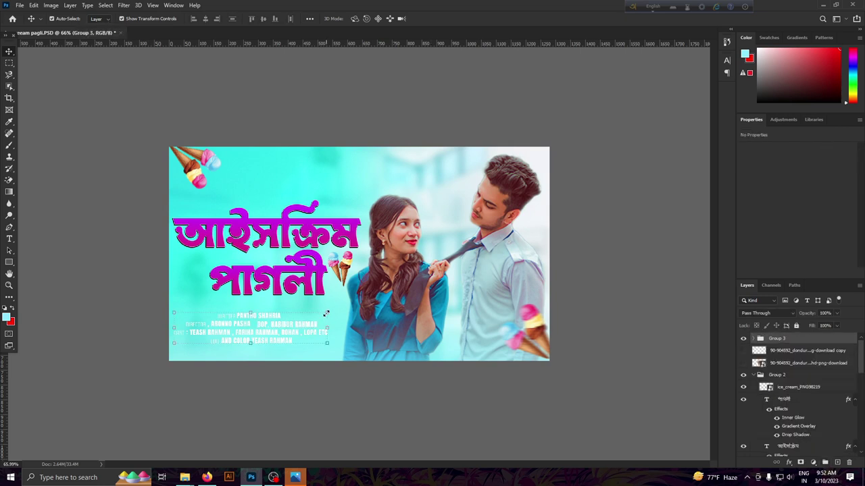
Scale the credits group up to about 102% and reposition it.
key(ctrl+t)
mouse_move(331, 313)
mouse_down()
mouse_move(344, 310)
mouse_move(316, 333)
mouse_up()
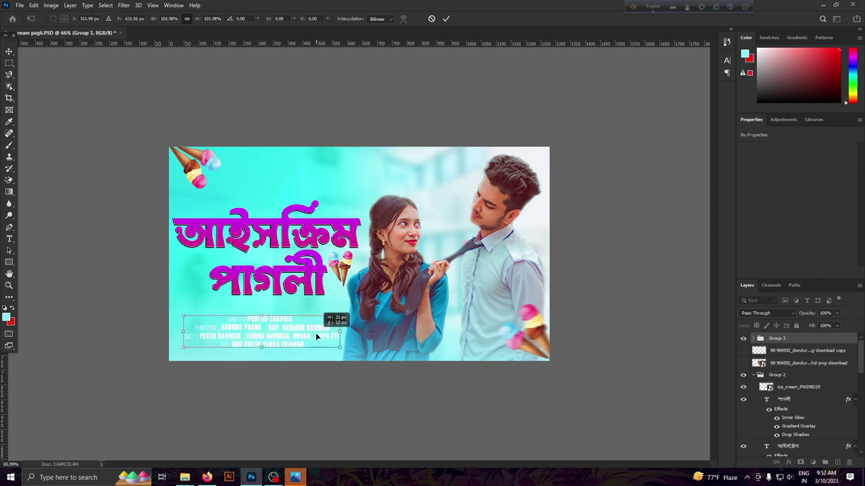
click(446, 18)
click(376, 127)
Move the ice_cream_PNG98219 layer up the stack so it sits outside Group 2.
scroll(289, 415, down, 2)
scroll(280, 415, up, 4)
scroll(280, 412, down, 3)
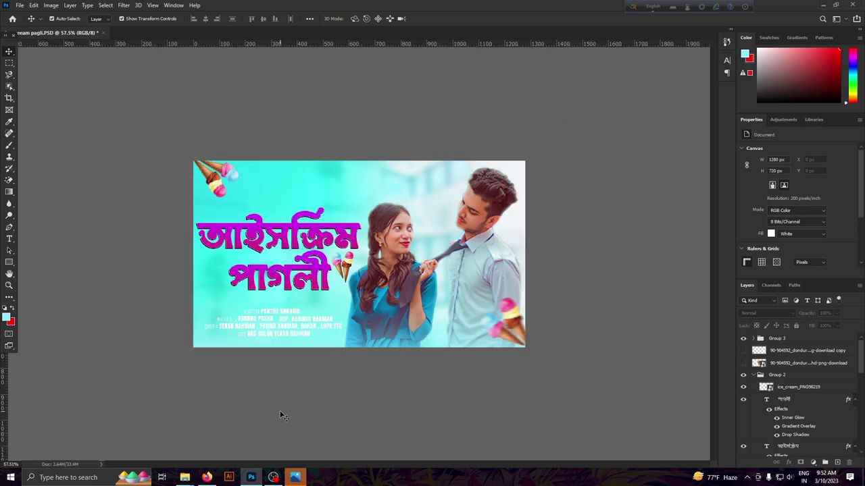
scroll(404, 394, down, 1)
click(777, 338)
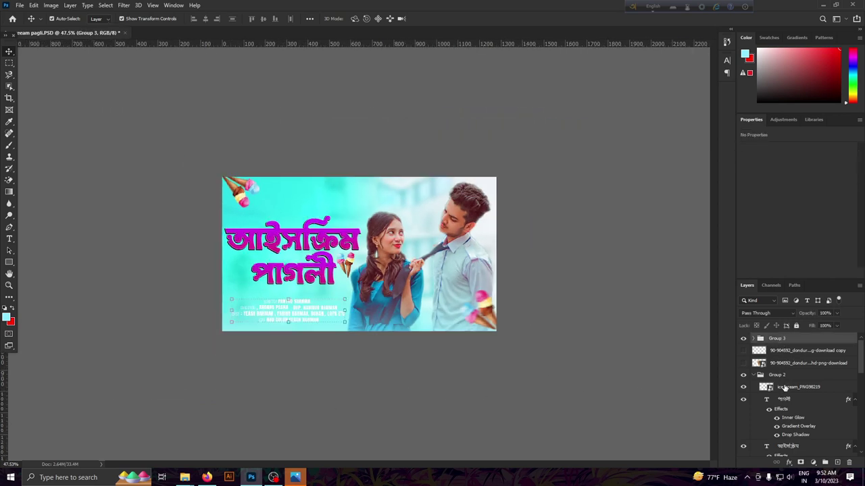
drag(784, 387, 782, 371)
Add an Outer Glow to Group 2 in magenta, larger and at 100% opacity.
click(777, 387)
click(788, 464)
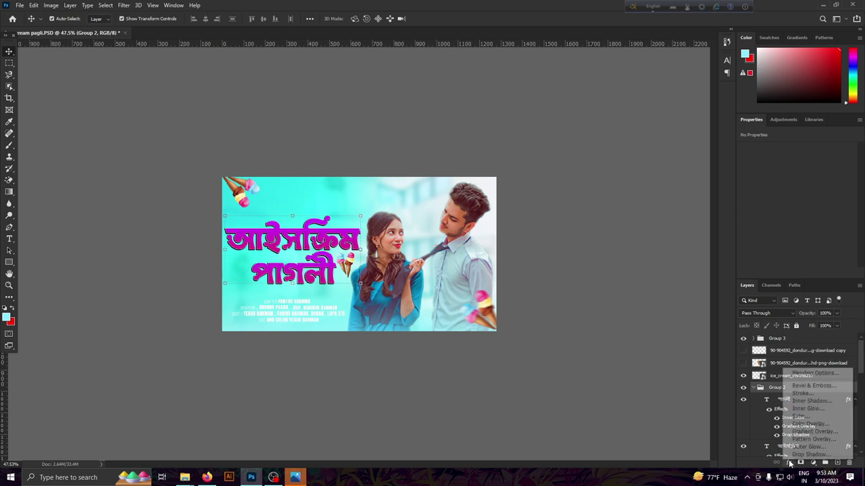
click(807, 447)
click(630, 226)
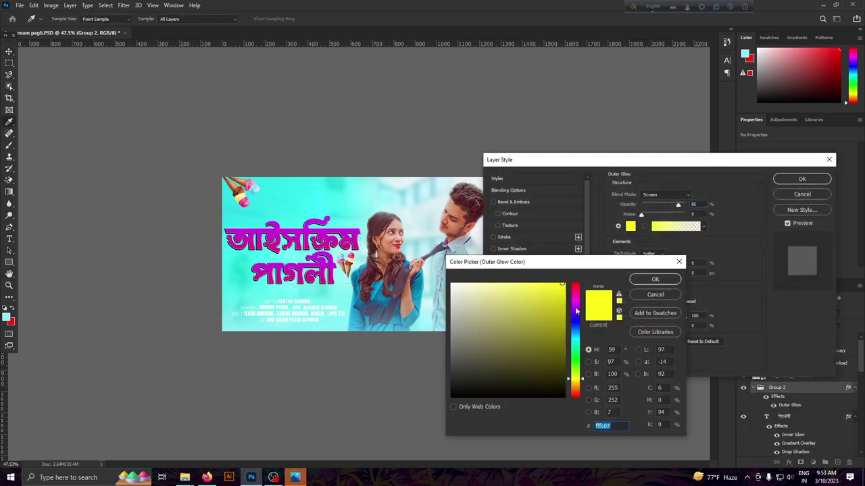
drag(576, 311, 576, 300)
click(650, 279)
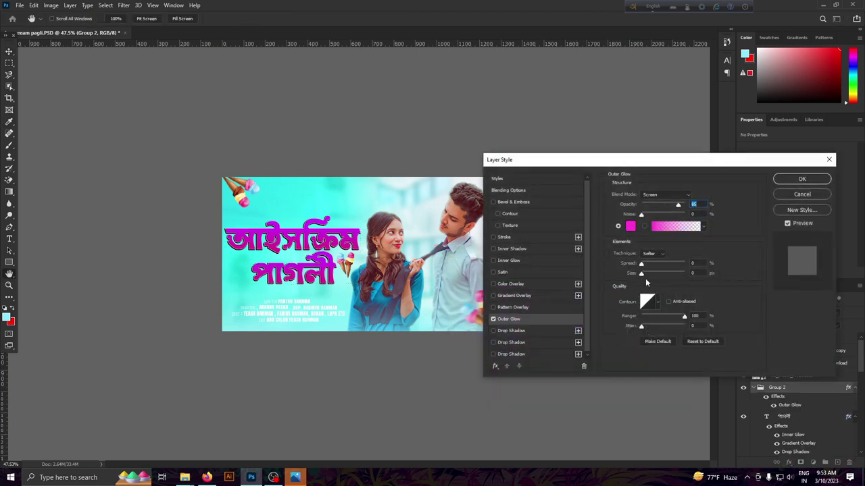
drag(641, 273, 664, 274)
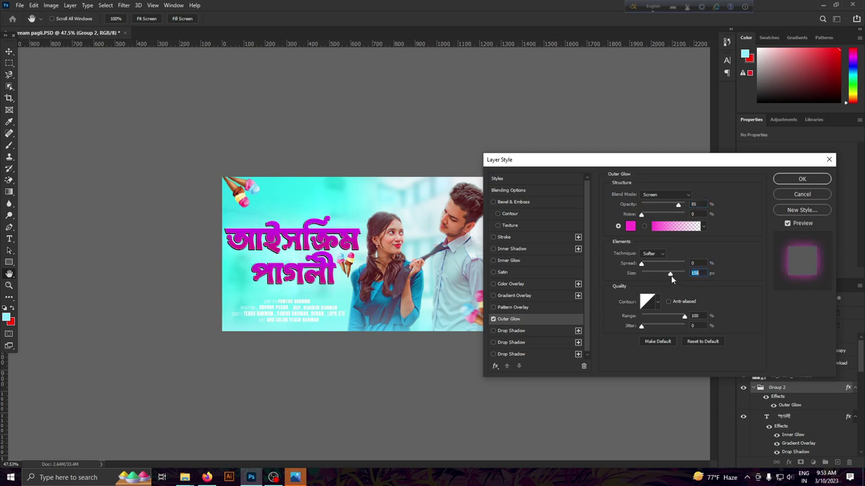
drag(675, 204, 684, 204)
Compare glow blend modes such as Overlay, Darken and Exclusion, with size near 51 px.
click(666, 195)
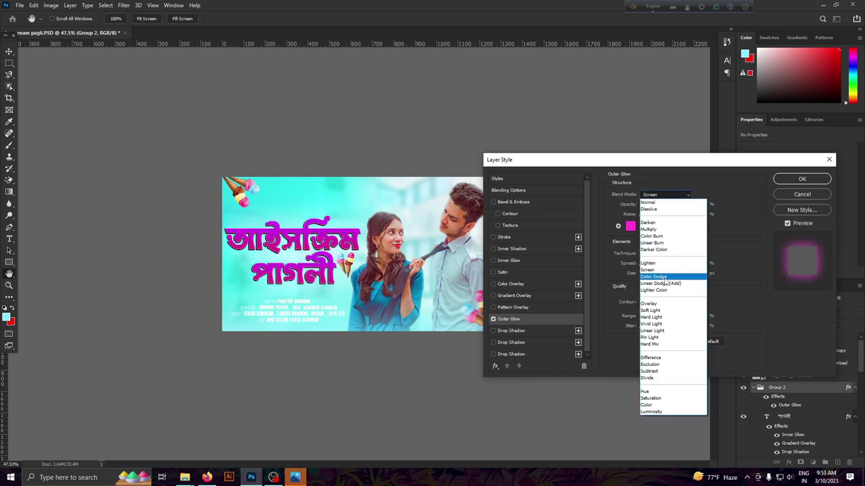
click(664, 307)
drag(641, 263, 643, 264)
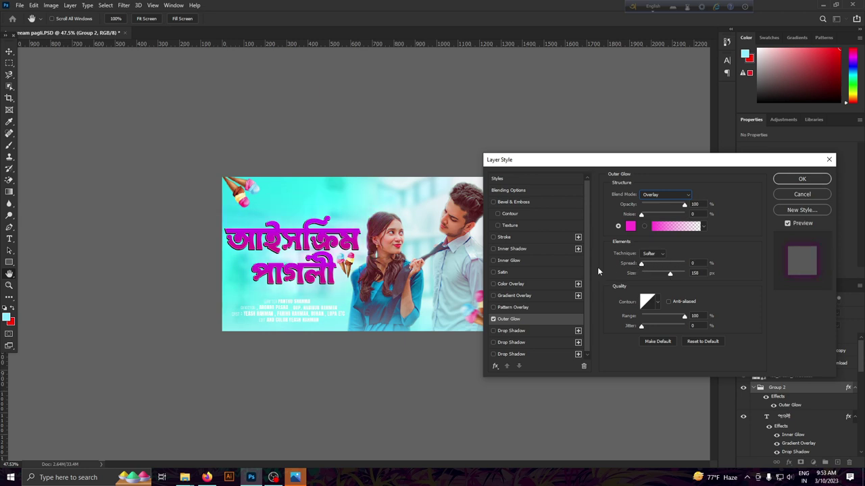
click(669, 195)
click(669, 223)
drag(645, 274, 653, 274)
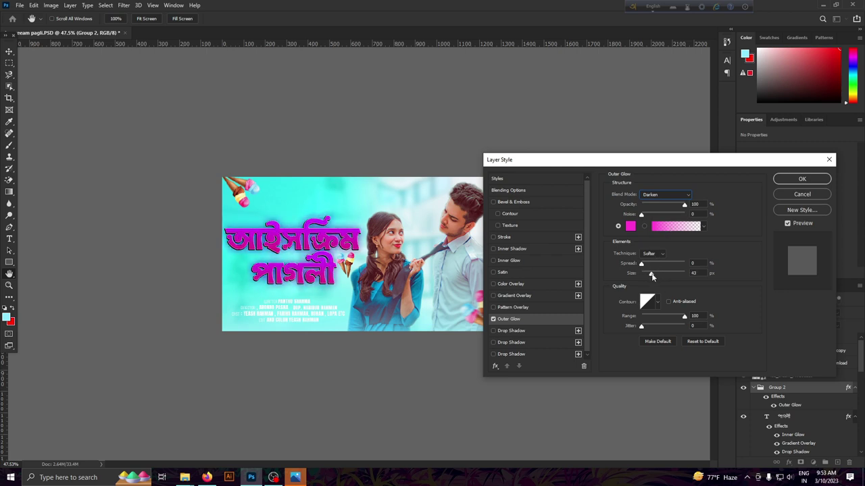
click(665, 195)
click(660, 292)
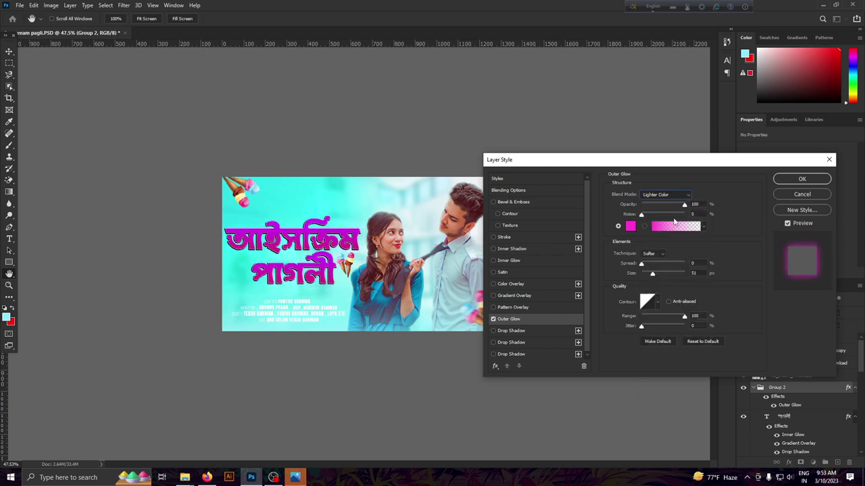
key(Down)
key(Down)
key(Down)
key(Down)
key(Down)
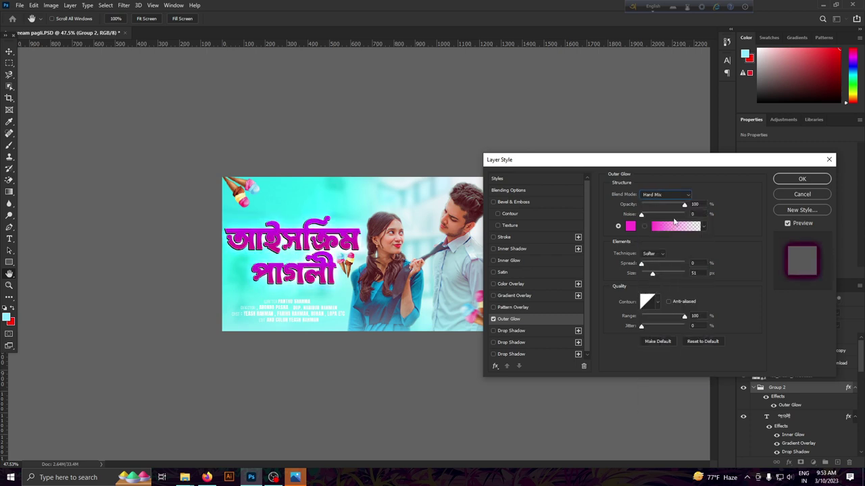
key(Down)
key(Down)
key(Down)
key(Down)
key(Down)
key(Down)
key(Down)
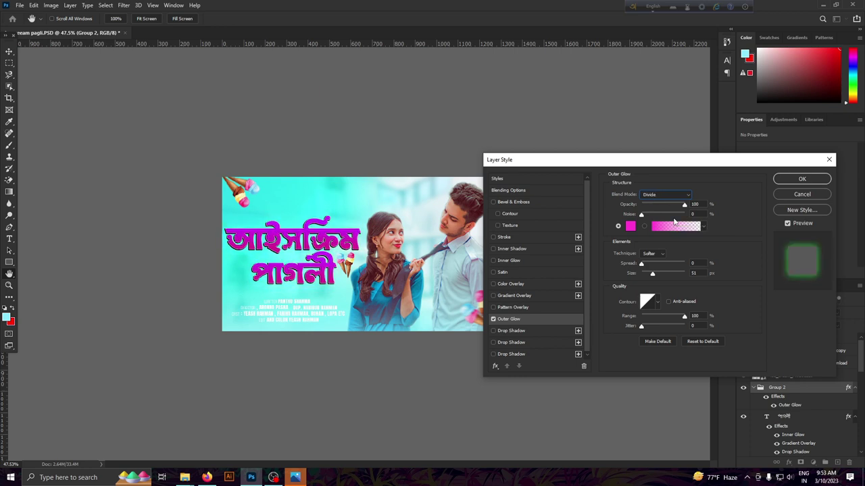
key(Down)
key(Down)
key(Up)
key(Up)
key(Up)
key(Up)
key(Up)
key(Up)
key(Up)
key(Up)
key(Up)
key(Up)
key(Up)
key(Up)
key(Up)
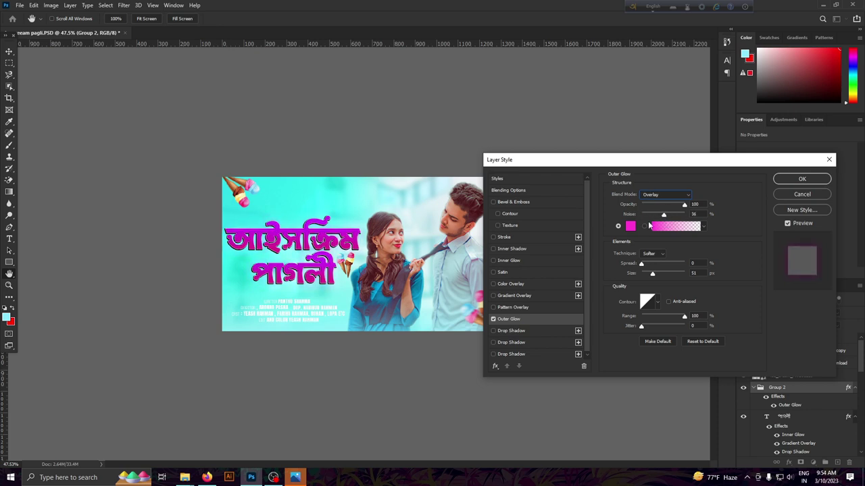
key(Tab)
key(Tab)
Try a white Overlay glow enlarged to 73 px with slightly wider spread.
mouse_move(652, 274)
mouse_down()
mouse_move(642, 277)
mouse_move(661, 274)
mouse_up()
click(664, 195)
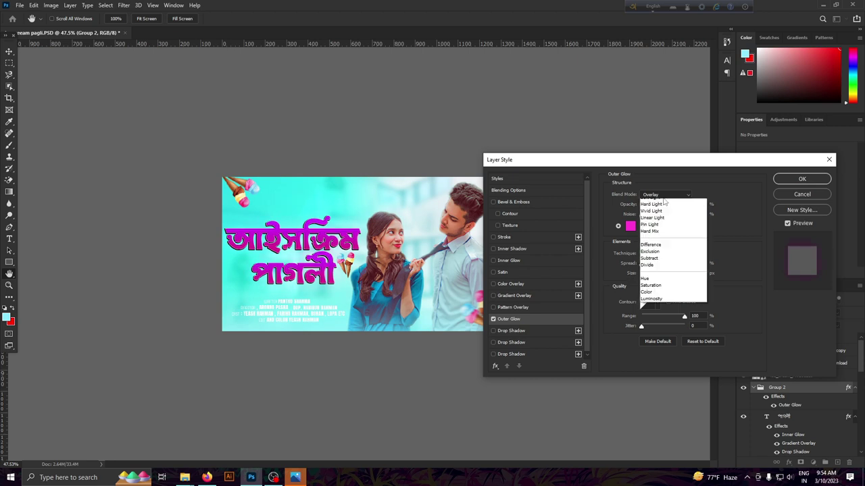
click(664, 198)
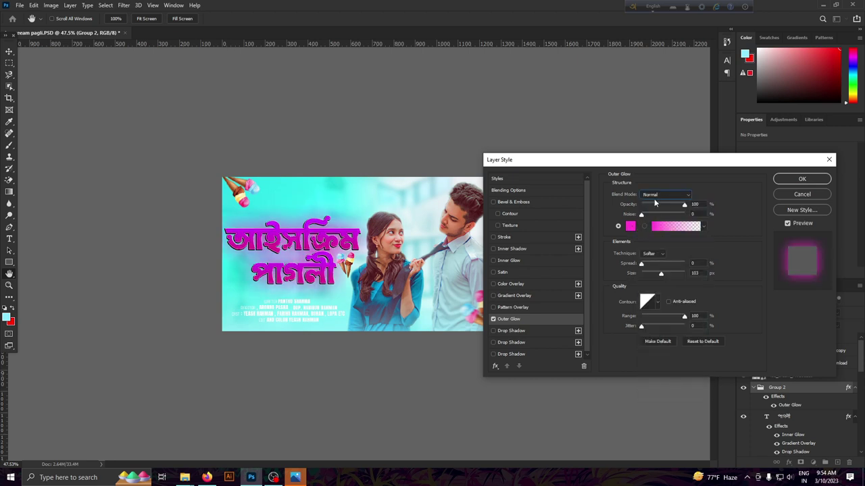
click(631, 226)
drag(460, 290, 387, 219)
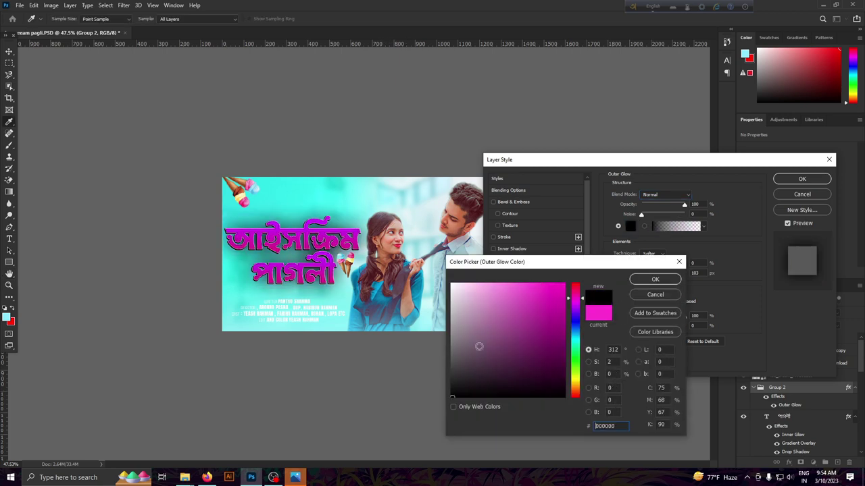
click(655, 279)
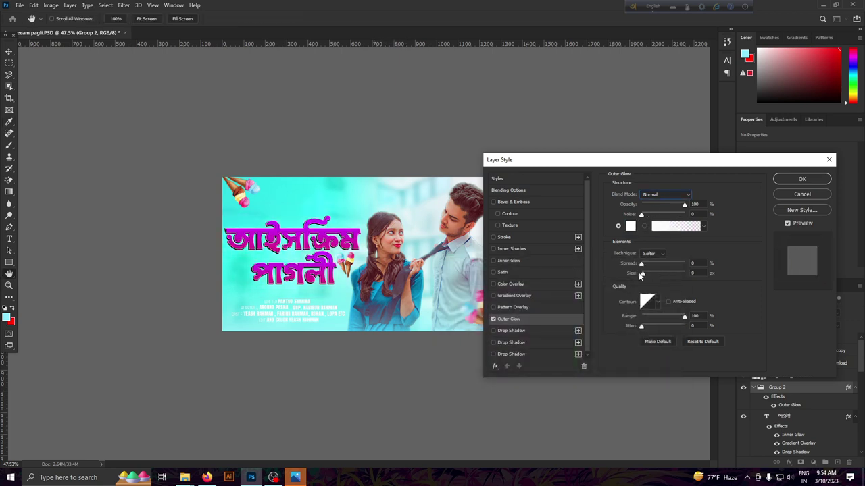
drag(661, 273, 650, 273)
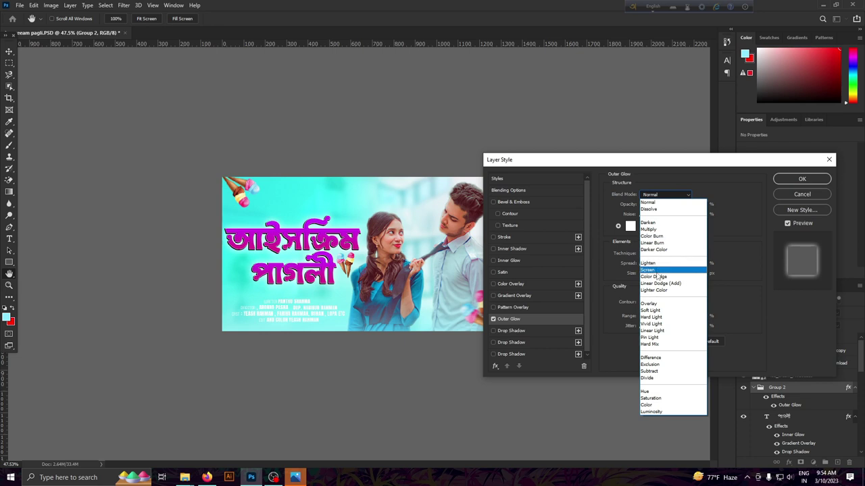
click(650, 304)
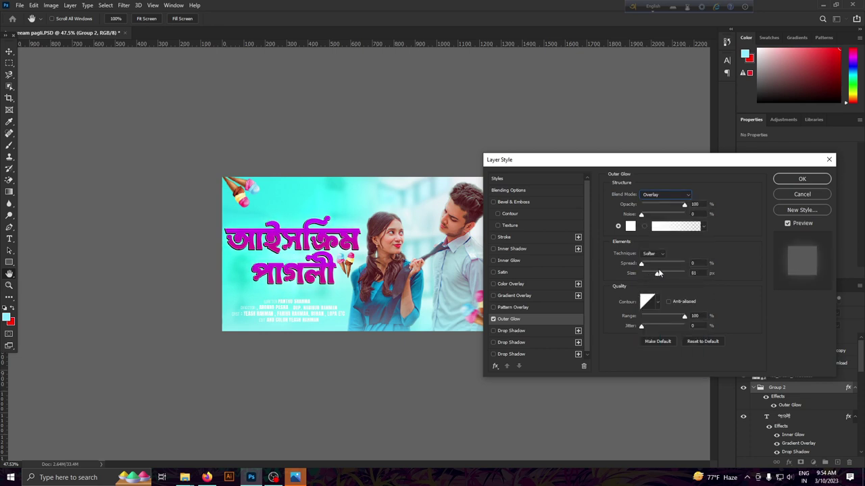
drag(642, 273, 656, 273)
click(640, 264)
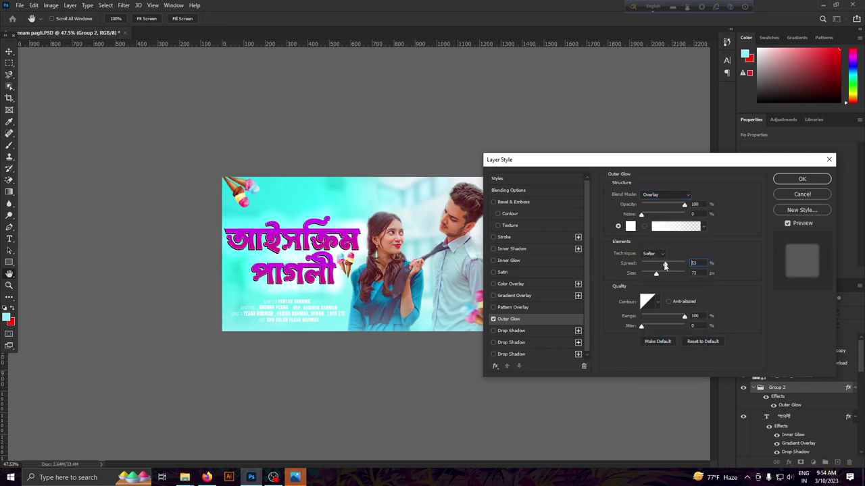
drag(634, 265, 650, 278)
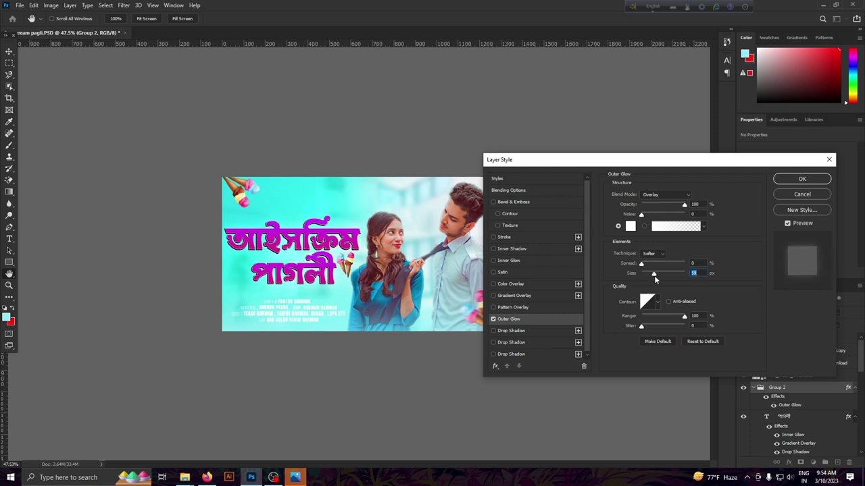
Finalize the glow as light pink ffd8f7 in Overlay at about 57 px and apply it.
click(665, 194)
click(630, 225)
click(631, 225)
drag(473, 287, 446, 278)
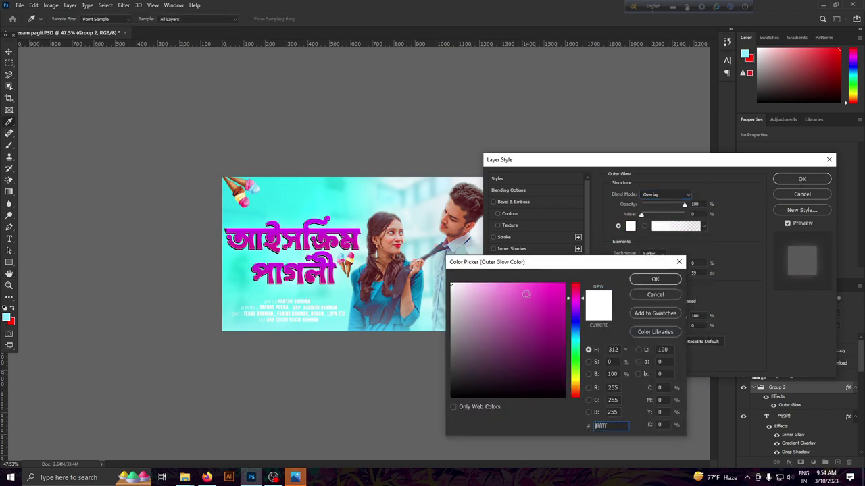
drag(526, 294, 466, 247)
click(651, 280)
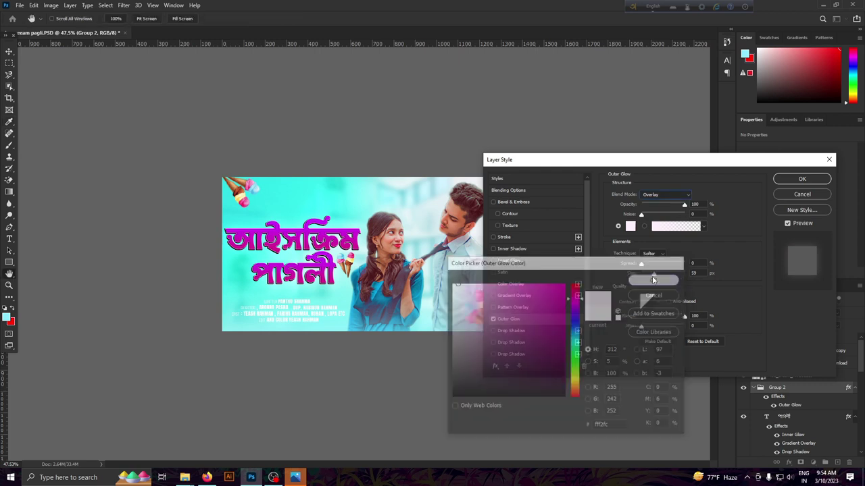
mouse_move(652, 275)
mouse_down()
mouse_move(627, 278)
mouse_move(654, 279)
mouse_up()
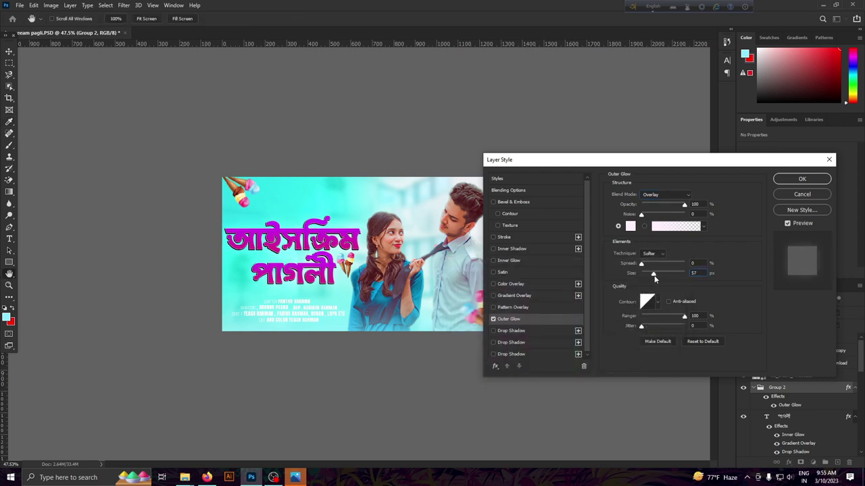
key(Return)
Browse the Layers panel, briefly selecting and then deselecting the title group Group 2.
click(541, 390)
scroll(541, 391, up, 2)
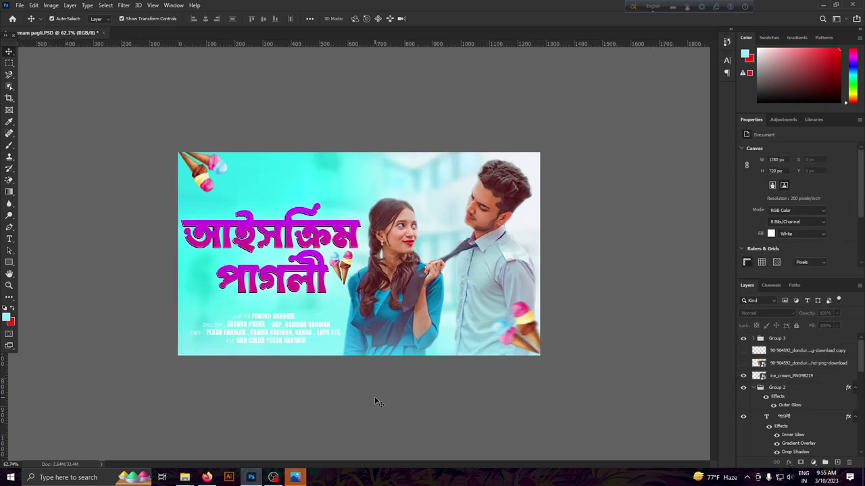
scroll(575, 386, down, 1)
scroll(608, 382, up, 1)
scroll(676, 375, up, 1)
click(776, 339)
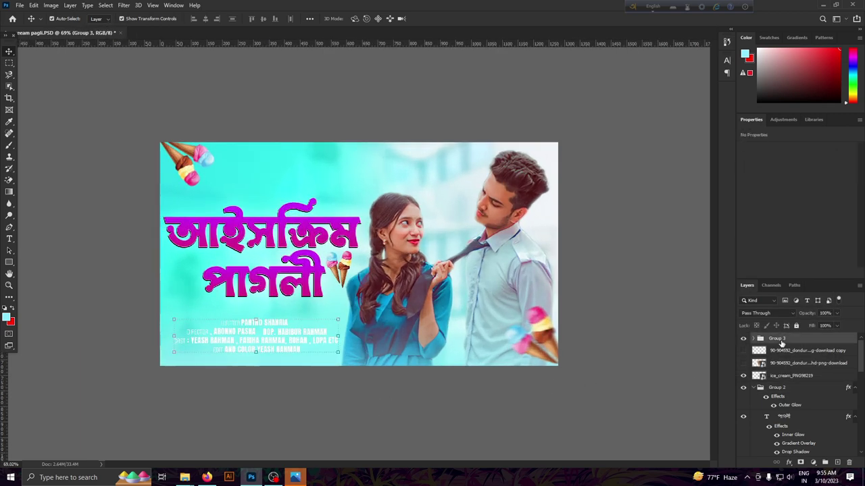
click(777, 388)
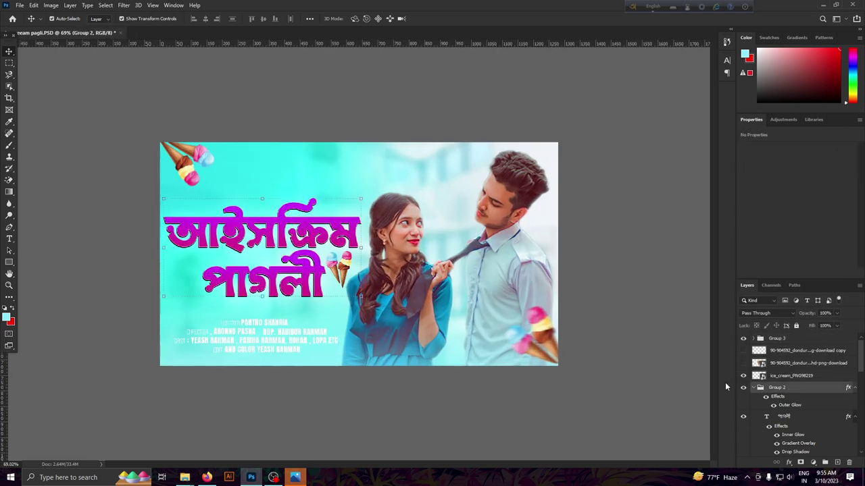
click(452, 390)
scroll(426, 406, down, 2)
scroll(399, 416, up, 1)
scroll(370, 419, up, 1)
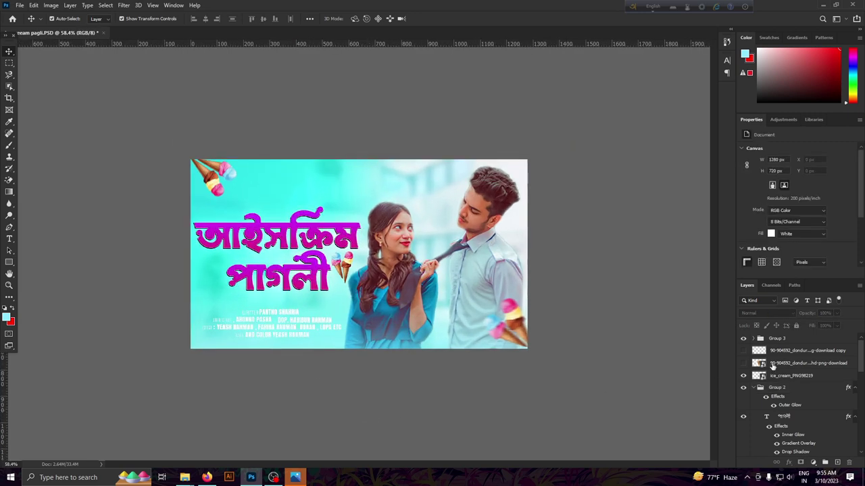
Add a black Drop Shadow with a 6 px size to the credits group Group 3.
click(784, 339)
click(788, 463)
click(803, 460)
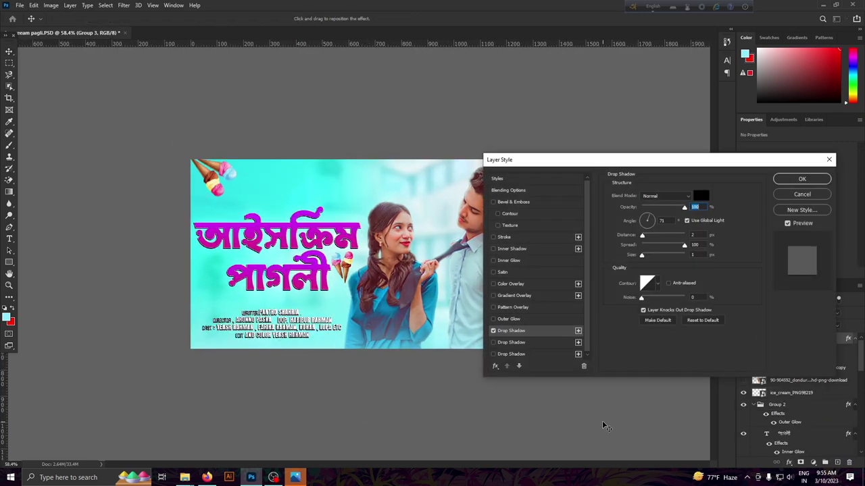
mouse_move(684, 245)
mouse_down()
mouse_move(641, 246)
mouse_move(644, 255)
mouse_move(640, 235)
mouse_move(641, 255)
mouse_up()
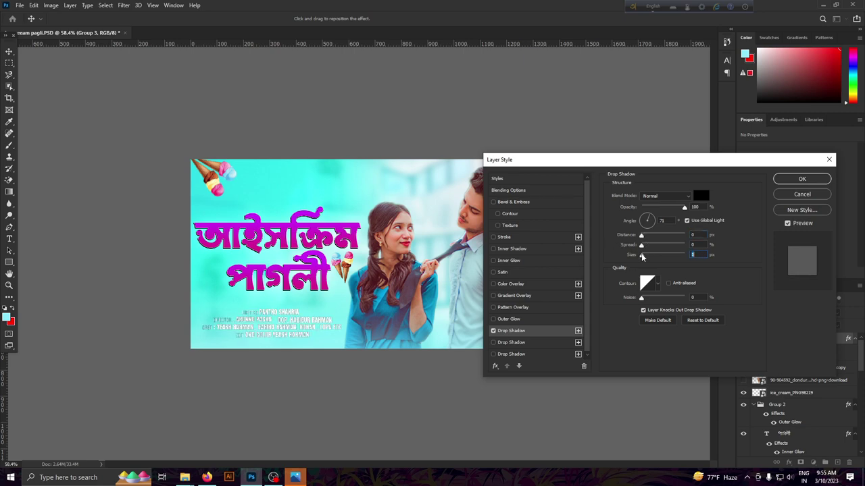
click(802, 178)
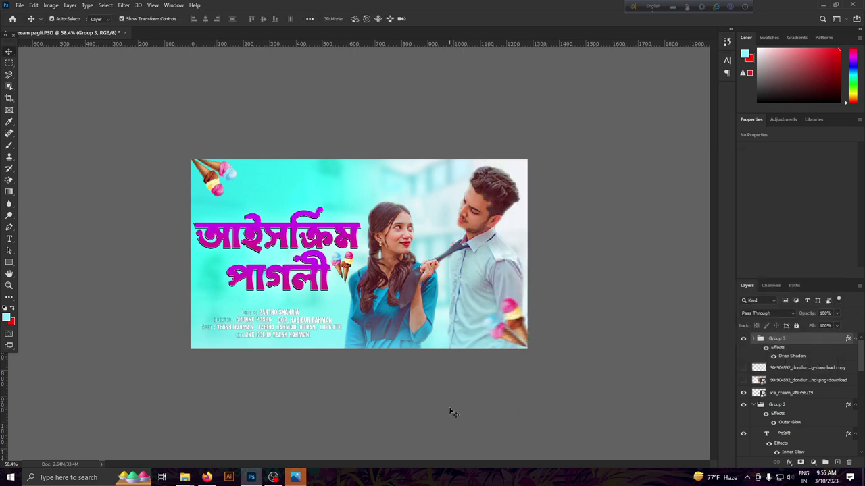
Undo the drop shadow on the credits group Group 3.
scroll(320, 420, up, 2)
scroll(318, 418, up, 2)
scroll(297, 379, down, 2)
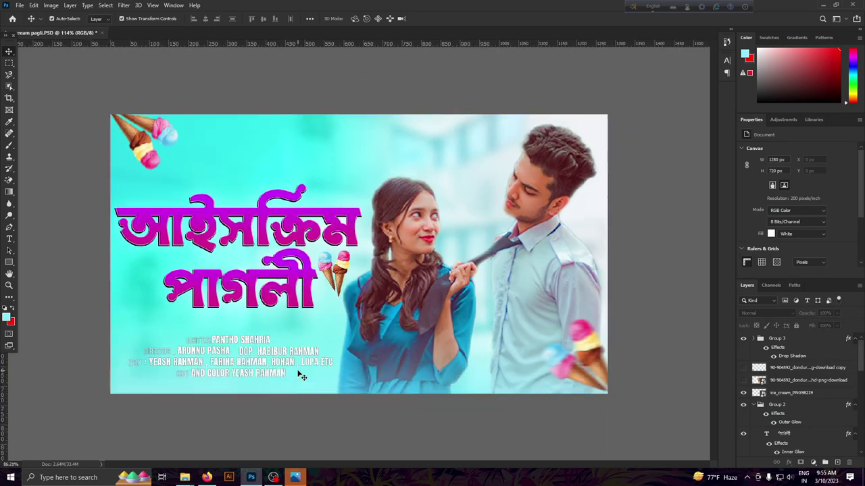
scroll(299, 372, down, 2)
scroll(300, 372, down, 2)
click(794, 341)
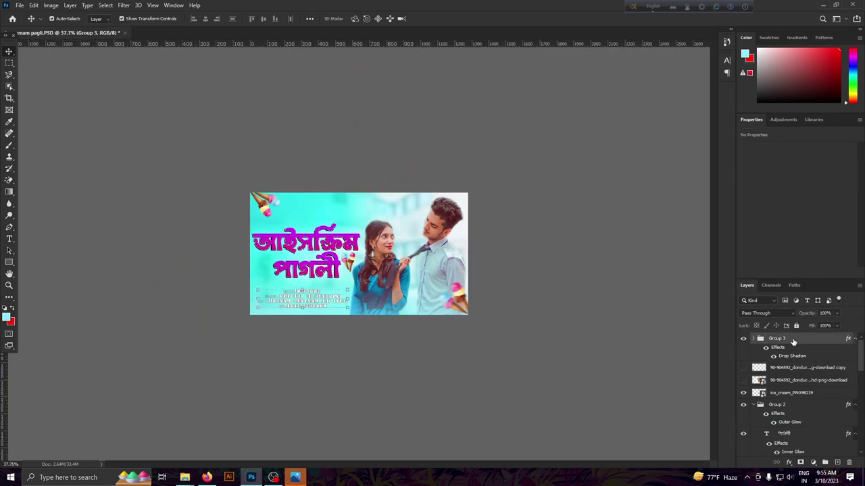
key(ctrl+z)
Apply a black (#000000) Color Overlay to Group 3 and fit the poster to the window.
click(788, 463)
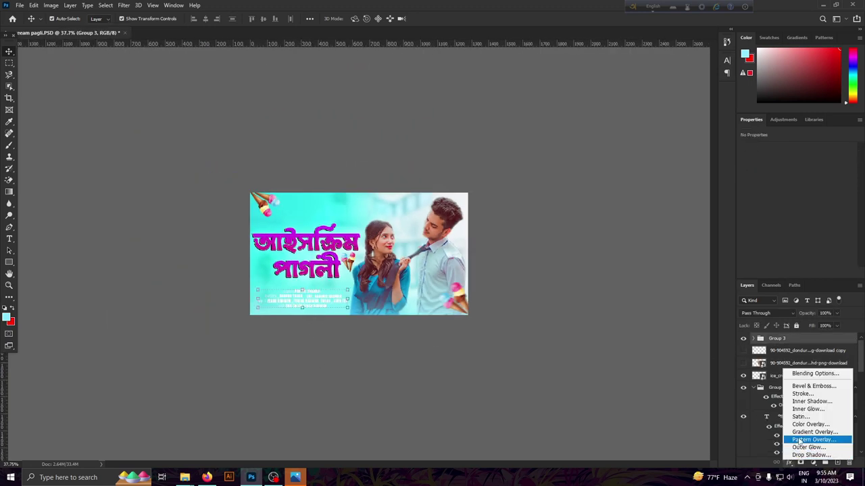
click(801, 440)
click(511, 283)
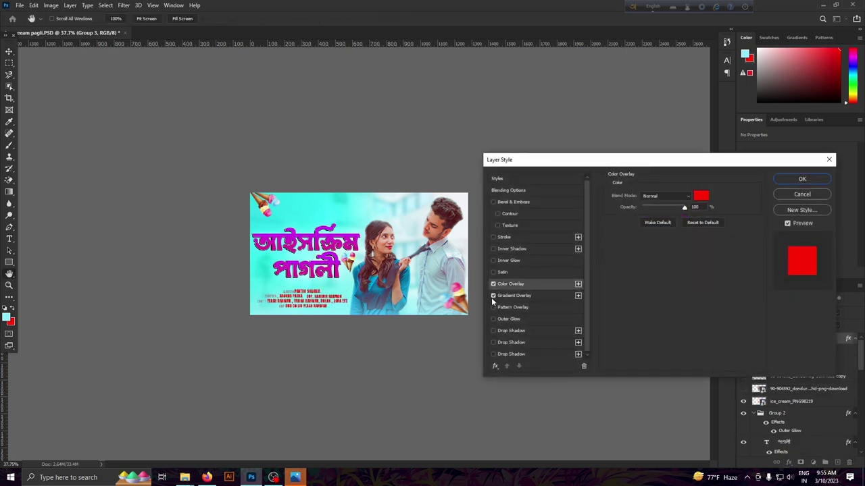
click(701, 196)
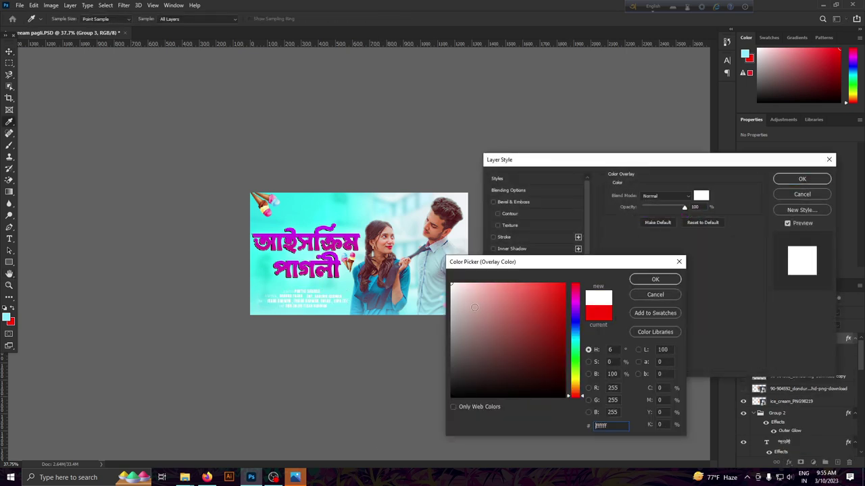
mouse_move(401, 419)
mouse_down()
mouse_move(415, 297)
mouse_move(427, 332)
mouse_move(445, 282)
mouse_up()
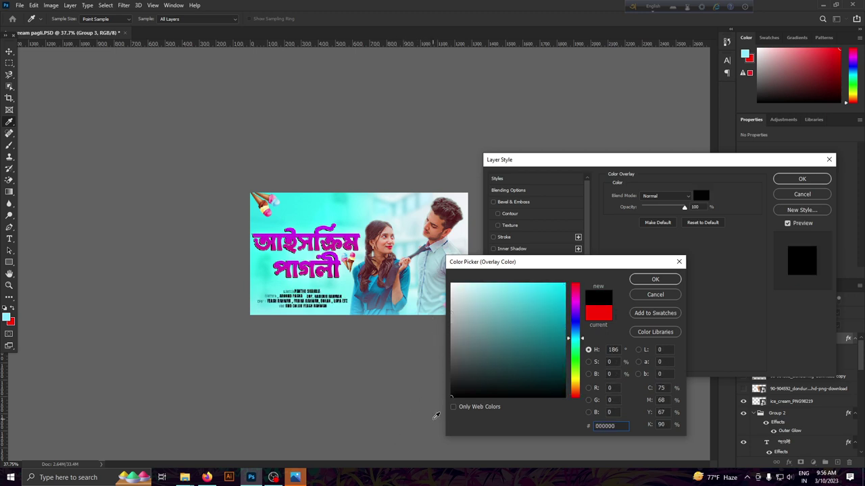
mouse_move(445, 282)
mouse_down()
mouse_move(427, 260)
mouse_move(450, 308)
mouse_up()
click(655, 279)
click(802, 179)
key(v)
key(ctrl+0)
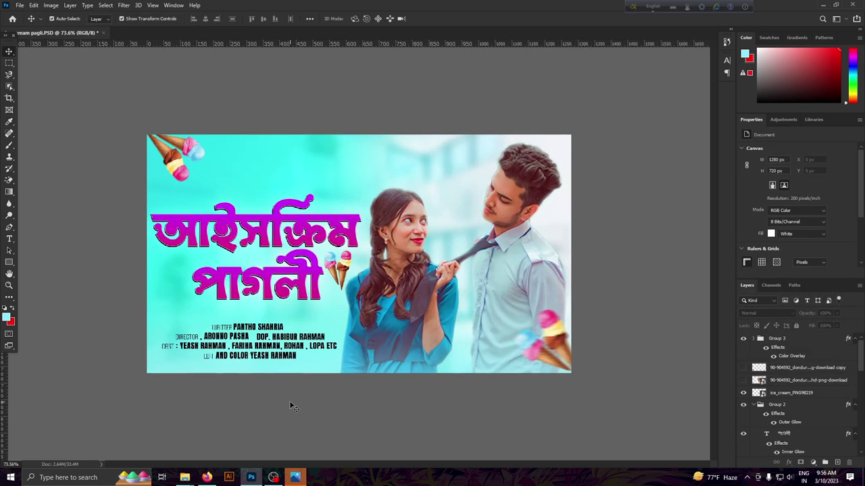
Set the writer credit line to the Futurama Light font.
click(257, 355)
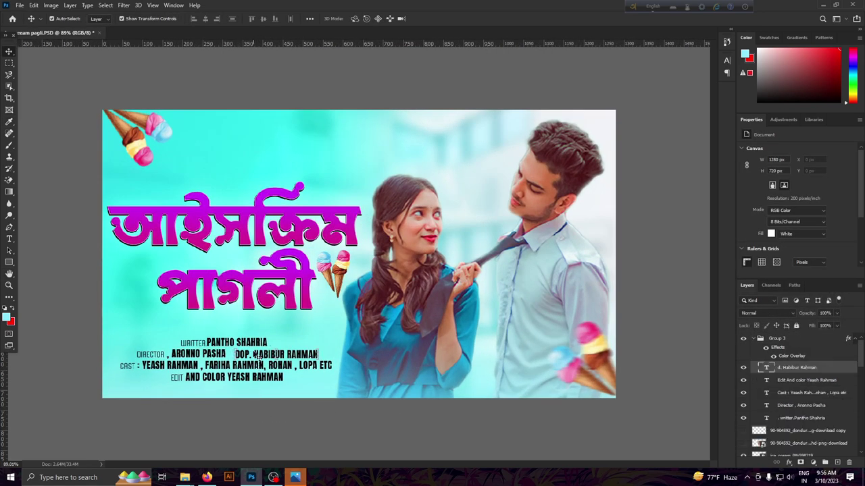
click(212, 342)
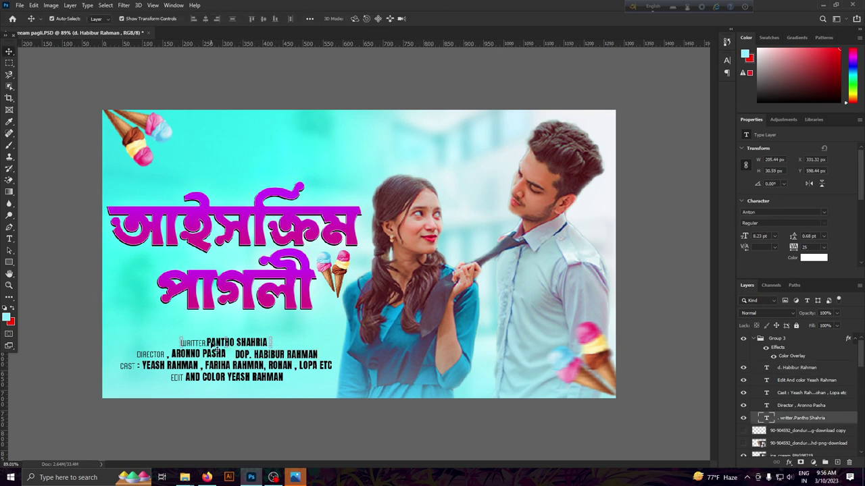
double_click(766, 418)
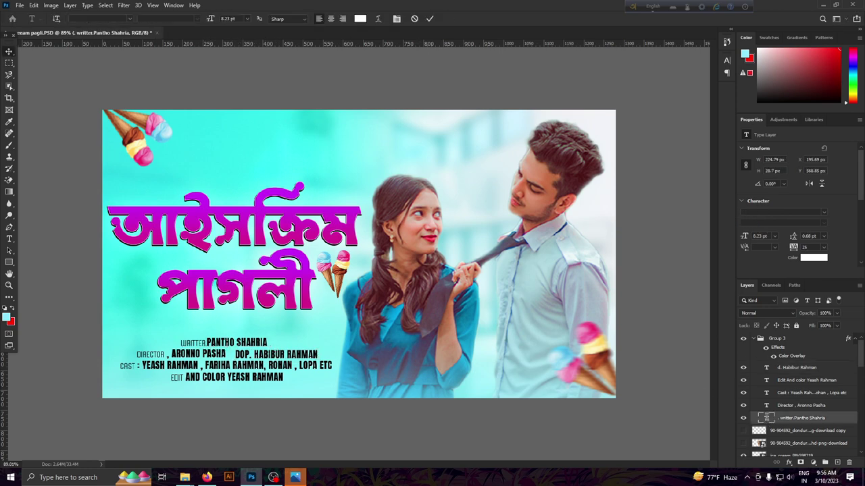
click(822, 221)
click(777, 243)
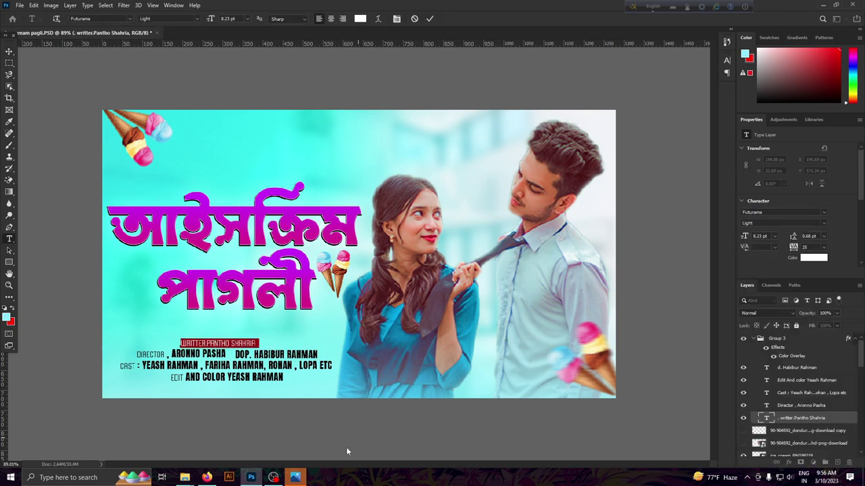
click(430, 18)
key(v)
Set the DOP and Director credit lines to Futurama Light.
click(283, 356)
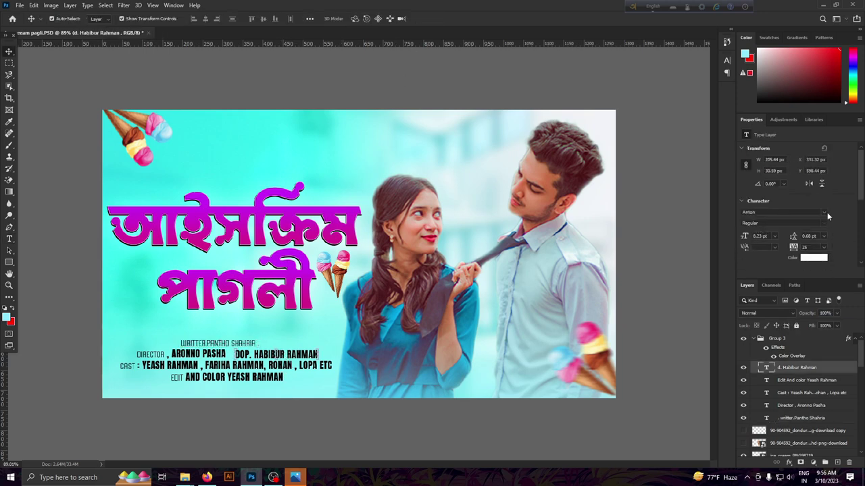
click(823, 212)
click(777, 242)
click(150, 354)
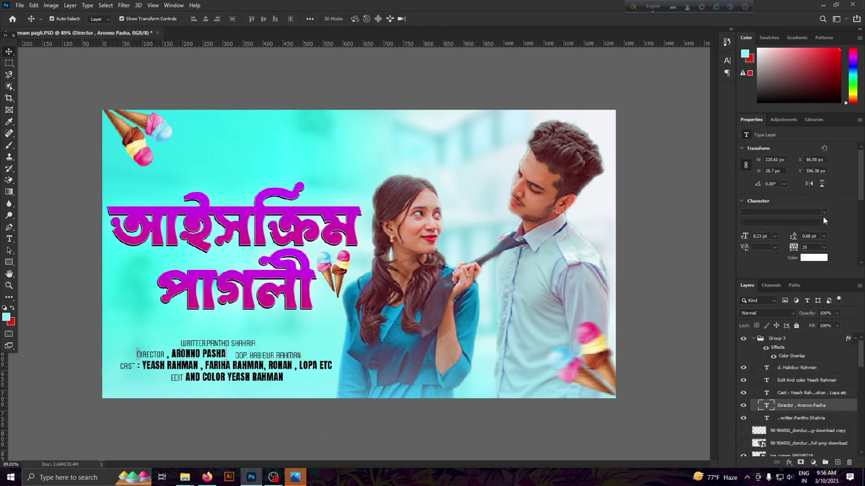
click(824, 221)
click(777, 242)
Set the Cast and EDIT AND COLOR lines to Futurama Light, then shift the DOP credit left.
click(270, 368)
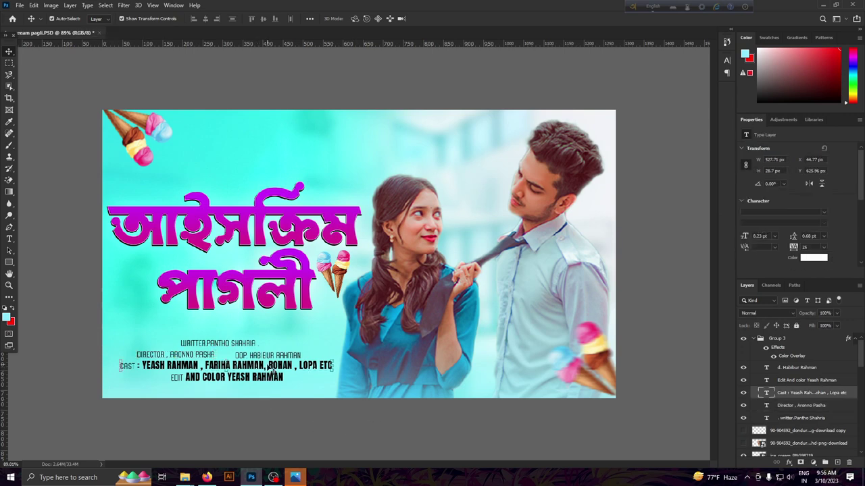
click(824, 212)
click(777, 243)
click(251, 389)
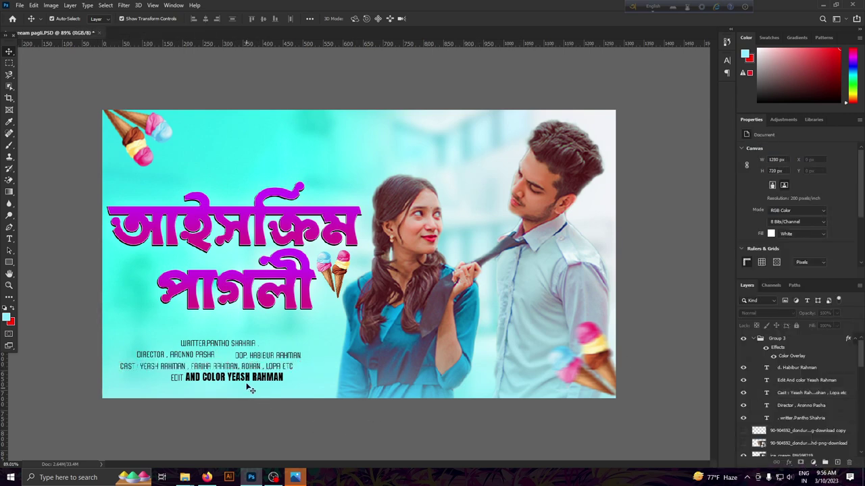
click(253, 380)
click(829, 229)
click(777, 245)
scroll(403, 451, down, 1)
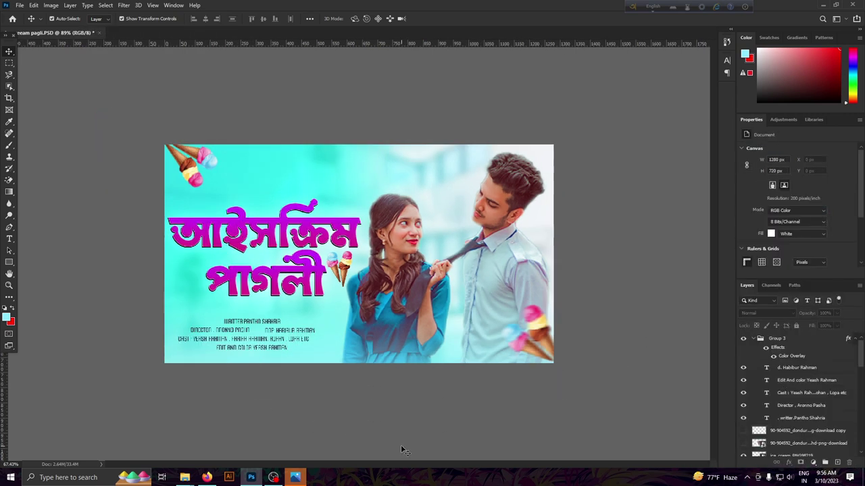
scroll(212, 409, up, 3)
mouse_move(227, 390)
mouse_down()
mouse_move(179, 377)
mouse_move(204, 377)
mouse_up()
Align the writer, DOP, Cast and EDIT AND COLOR lines into one centred block.
scroll(191, 419, down, 1)
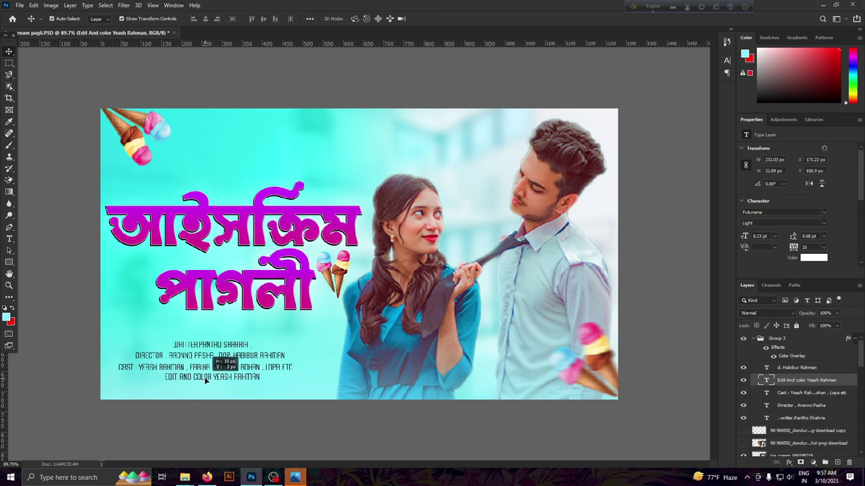
click(223, 439)
scroll(223, 439, up, 1)
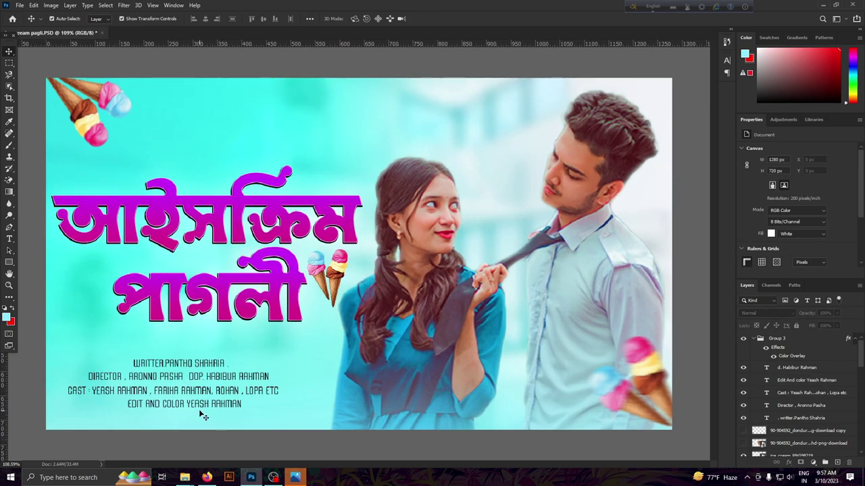
click(191, 365)
shift+click(193, 377)
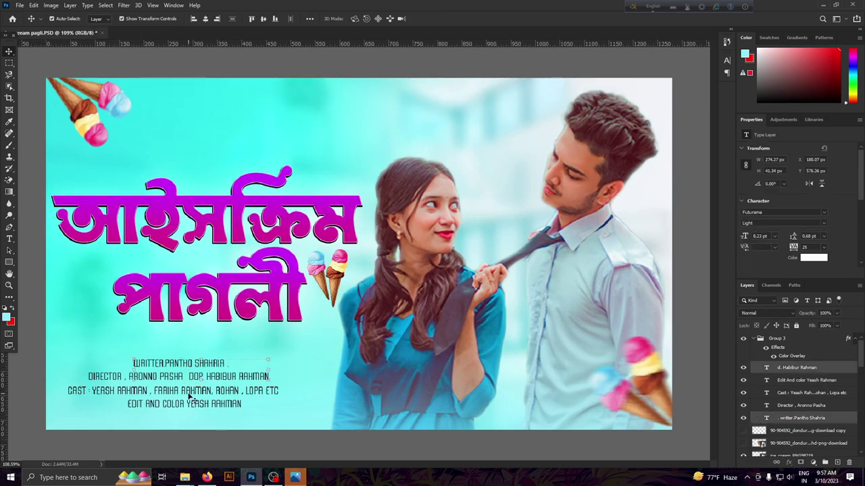
shift+click(192, 391)
shift+click(185, 404)
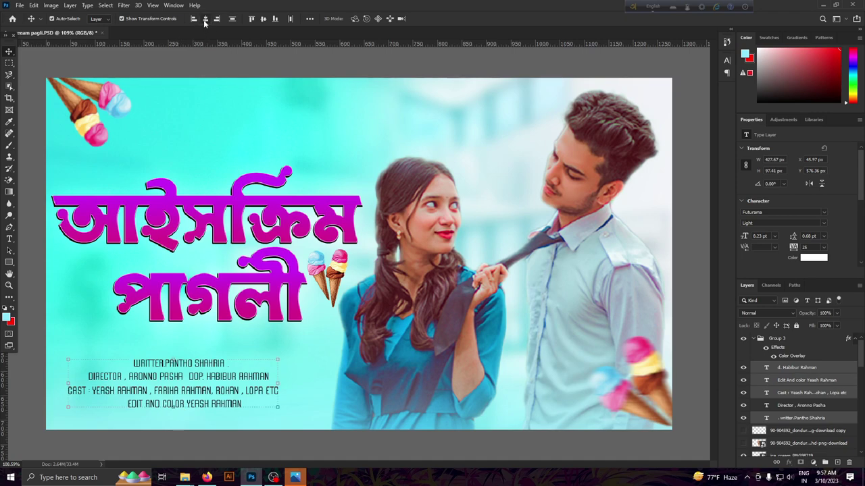
click(208, 441)
Nudge the Cast credit line slightly upward beneath the director line.
scroll(208, 431, up, 1)
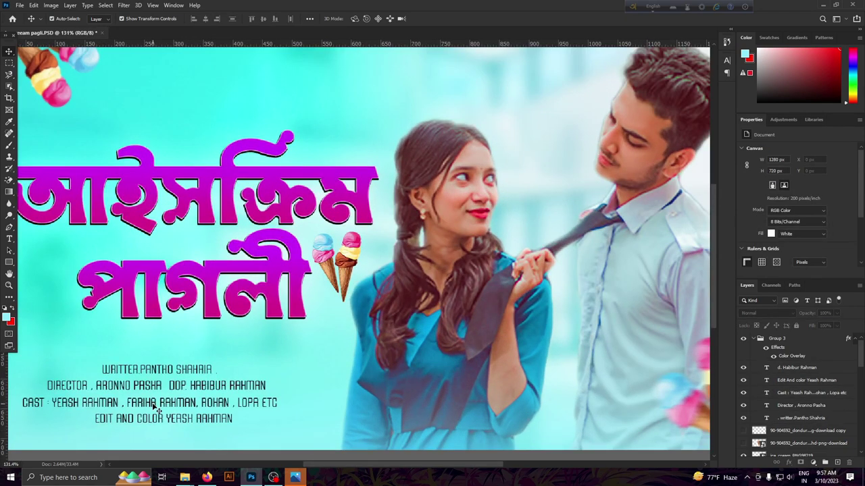
click(155, 403)
scroll(196, 444, down, 1)
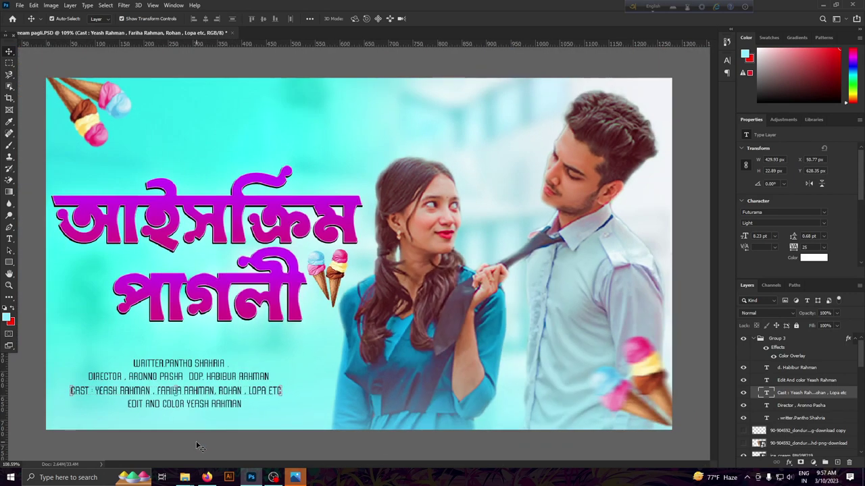
drag(200, 446, 201, 443)
click(199, 406)
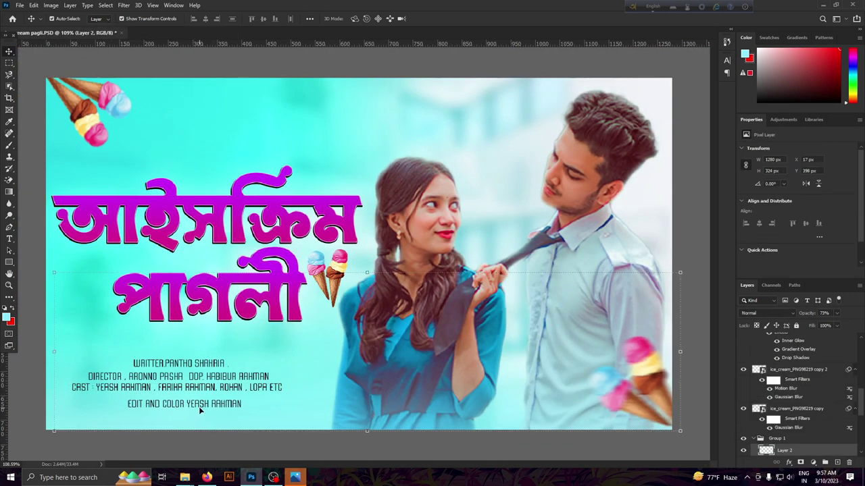